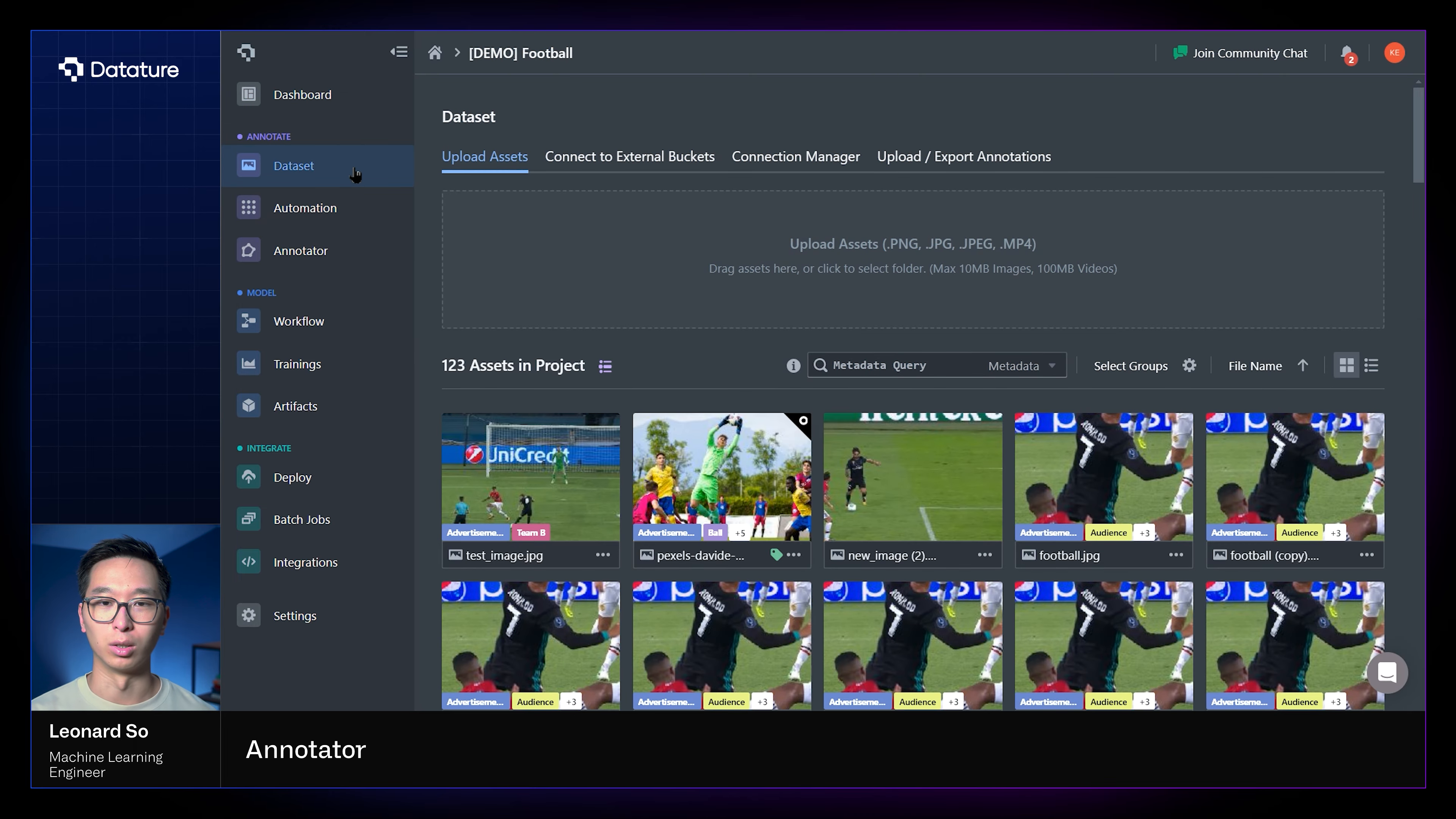
- Open Frame 1 (82).jpg from the dataset to view its annotations, and return to the [DEMO] Football project dashboard
{"action": "scroll", "coordinate": [677, 515], "scroll_direction": "down", "scroll_amount": 20}
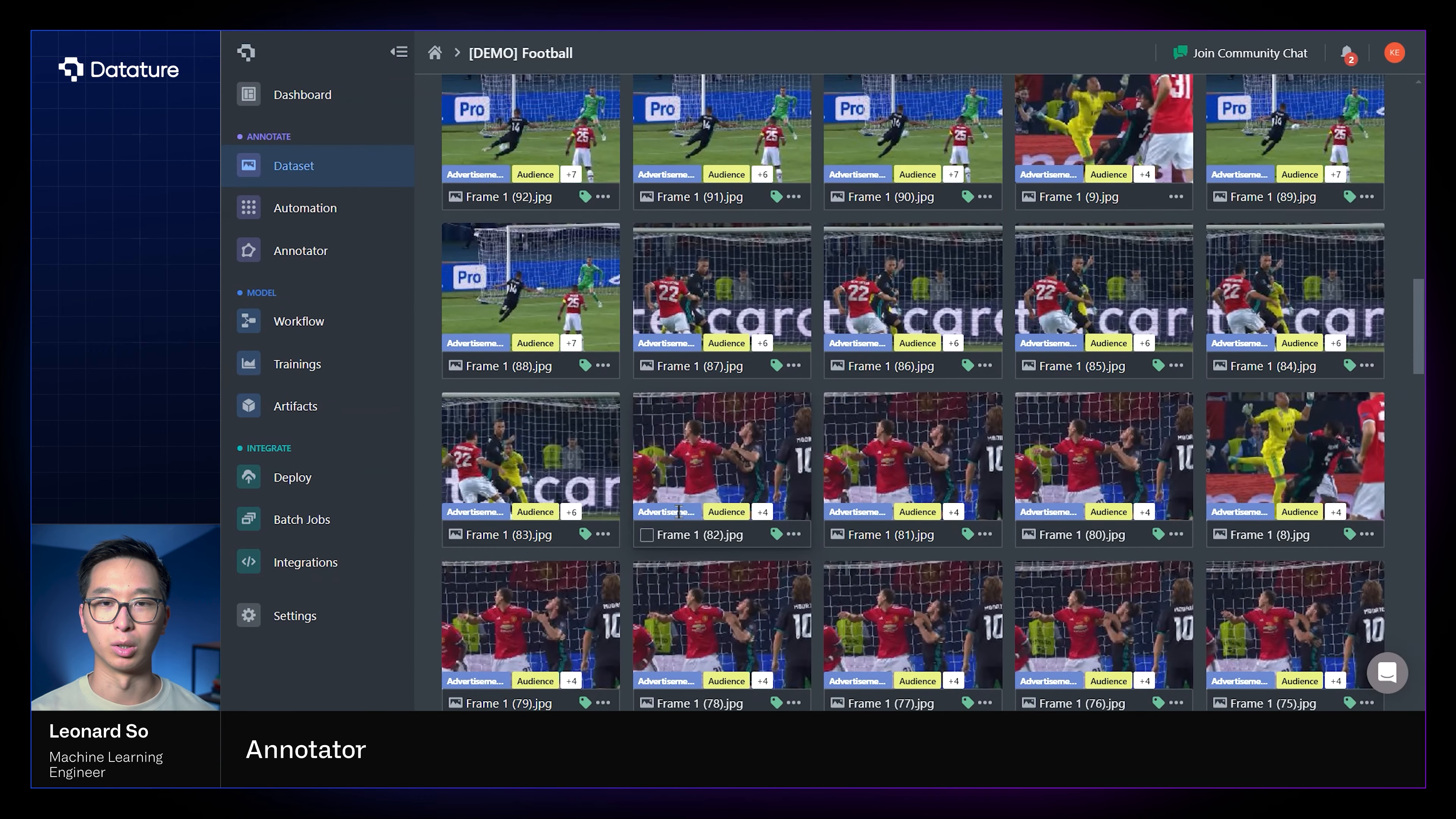
{"action": "double_click", "coordinate": [743, 429]}
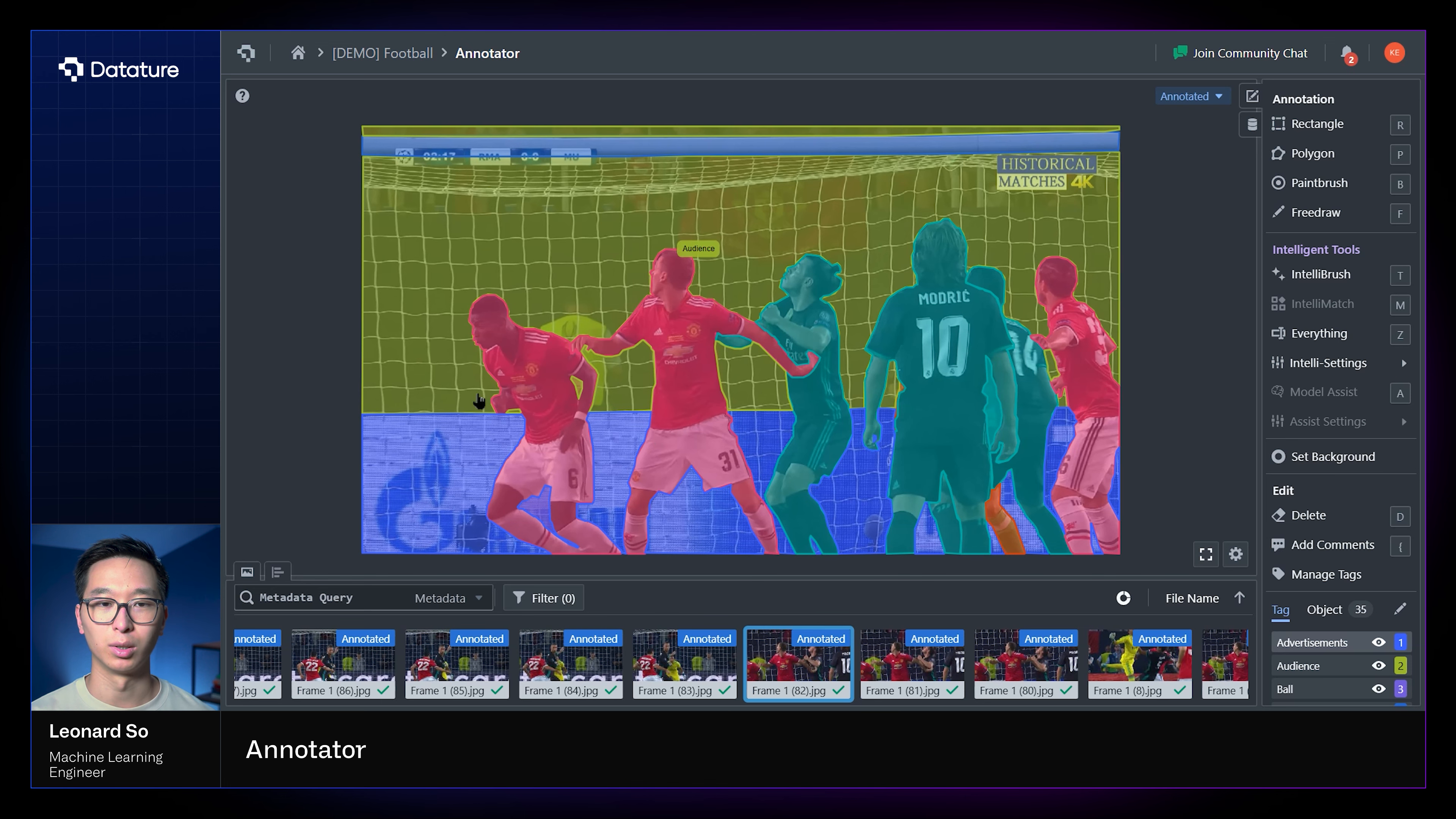
{"action": "left_click", "coordinate": [408, 57]}
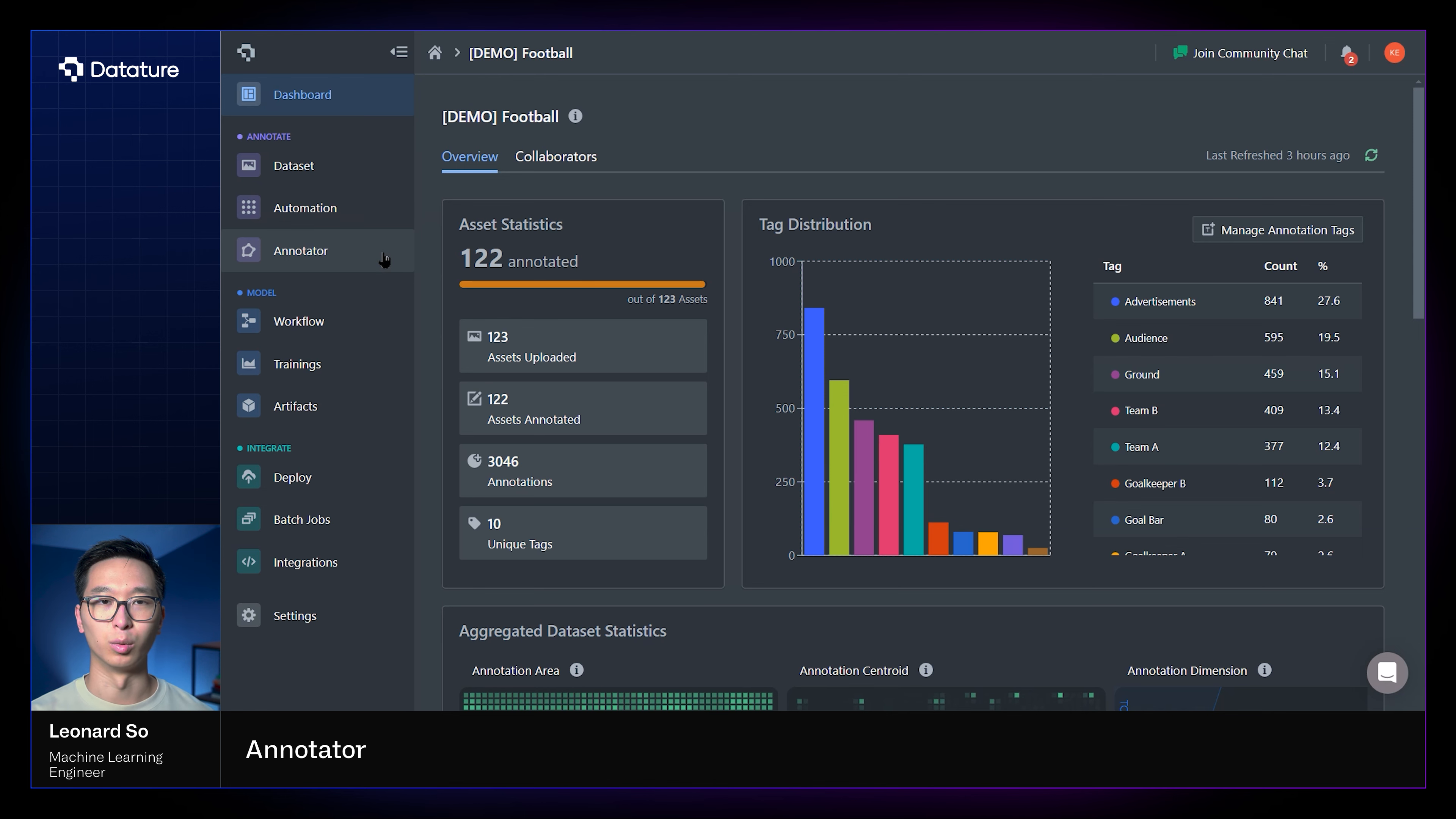
- Open the project's Annotator and load the asset Frame 1 (92).jpg
{"action": "left_click", "coordinate": [384, 259]}
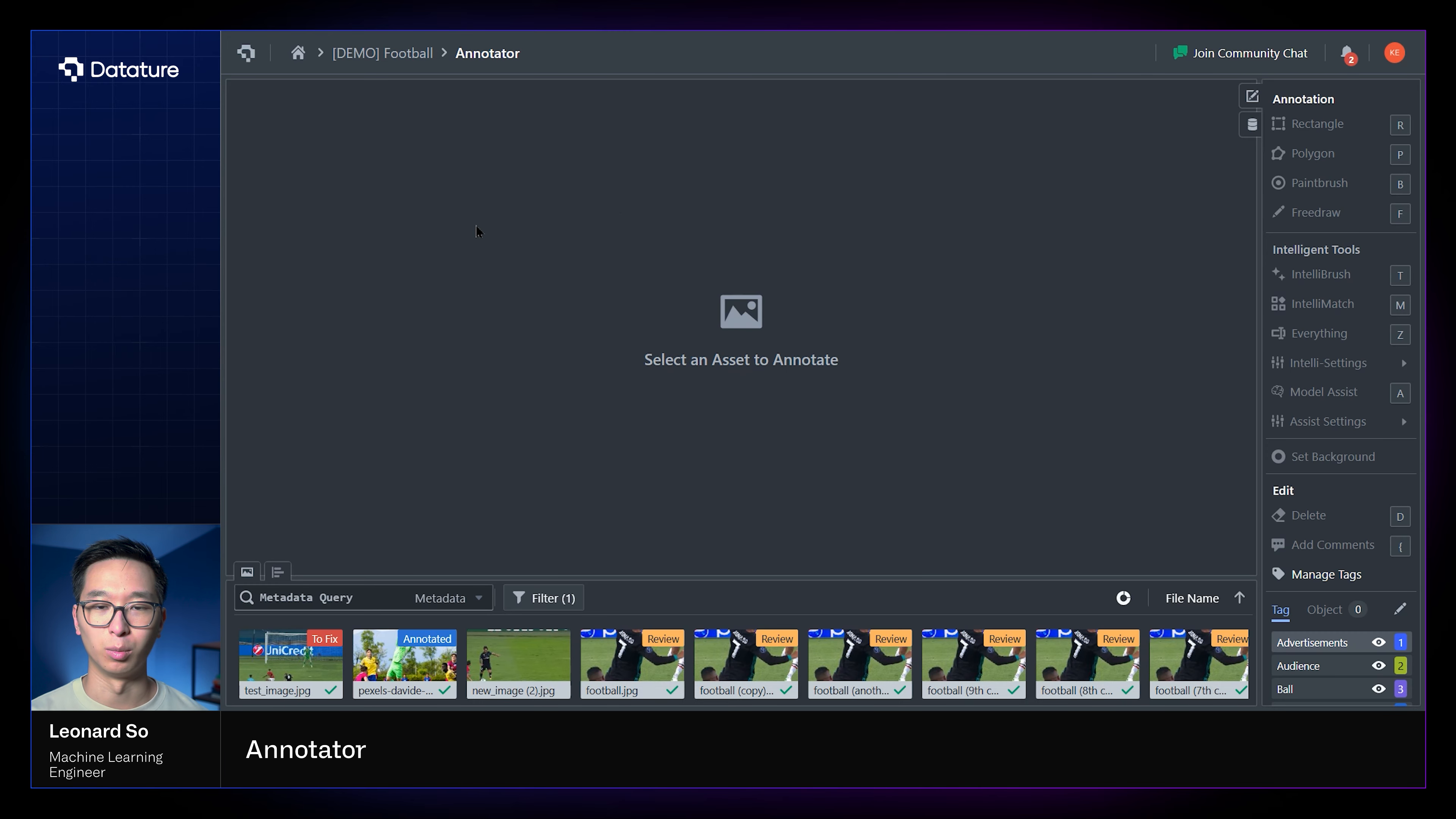
{"action": "scroll", "coordinate": [520, 647], "scroll_direction": "right", "scroll_amount": 5}
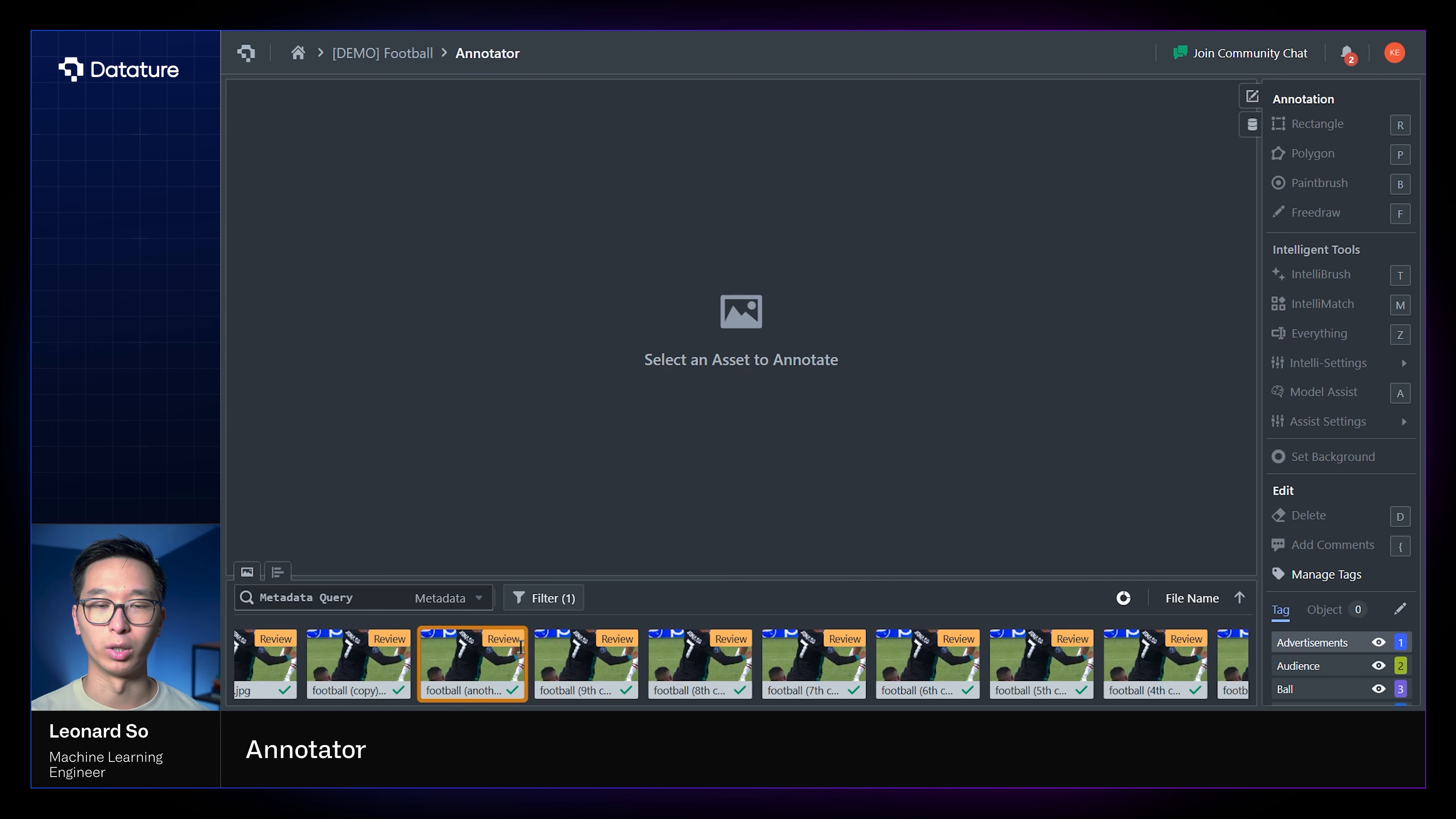
{"action": "scroll", "coordinate": [519, 648], "scroll_direction": "right", "scroll_amount": 10}
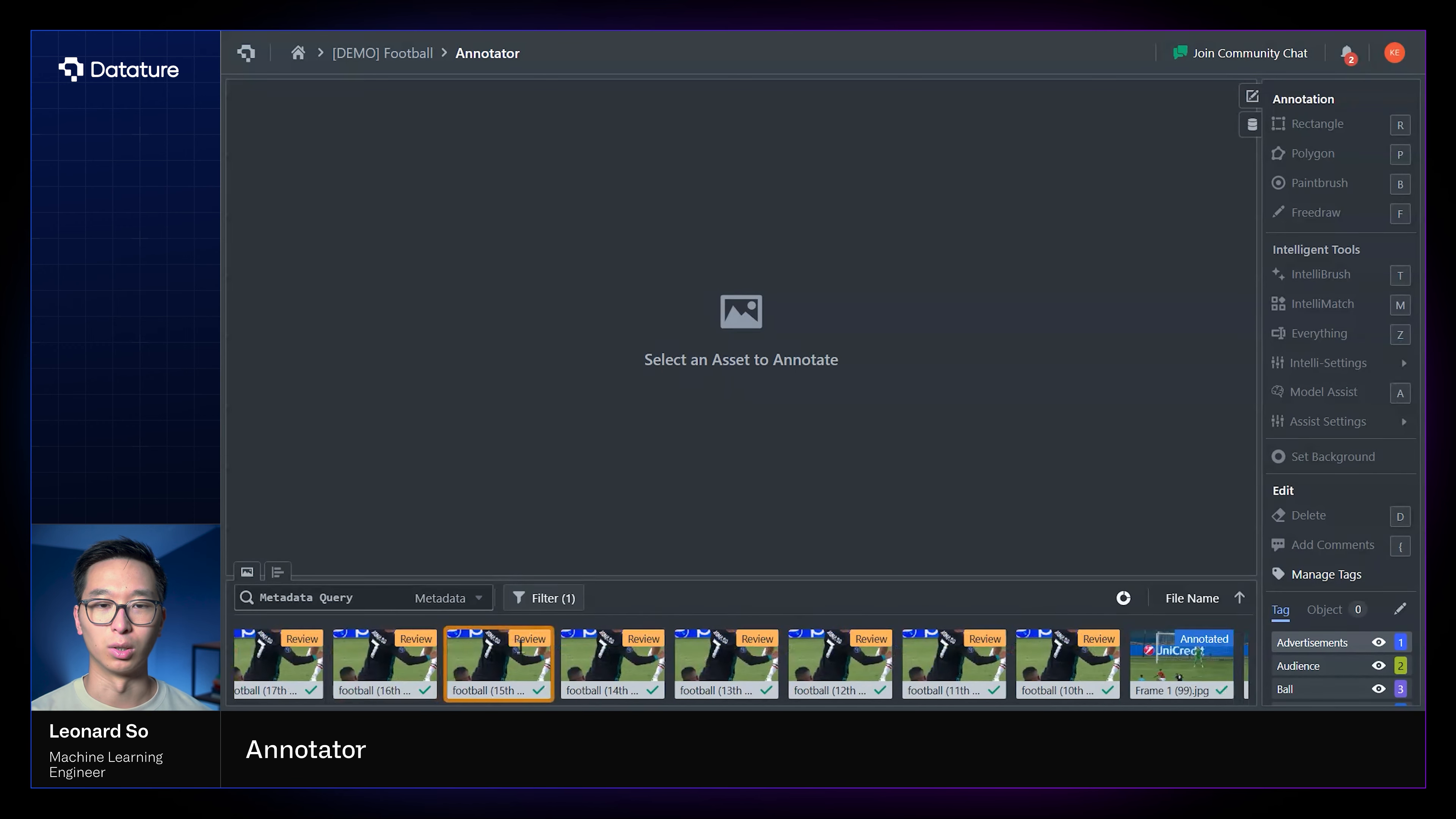
{"action": "scroll", "coordinate": [520, 648], "scroll_direction": "right", "scroll_amount": 6}
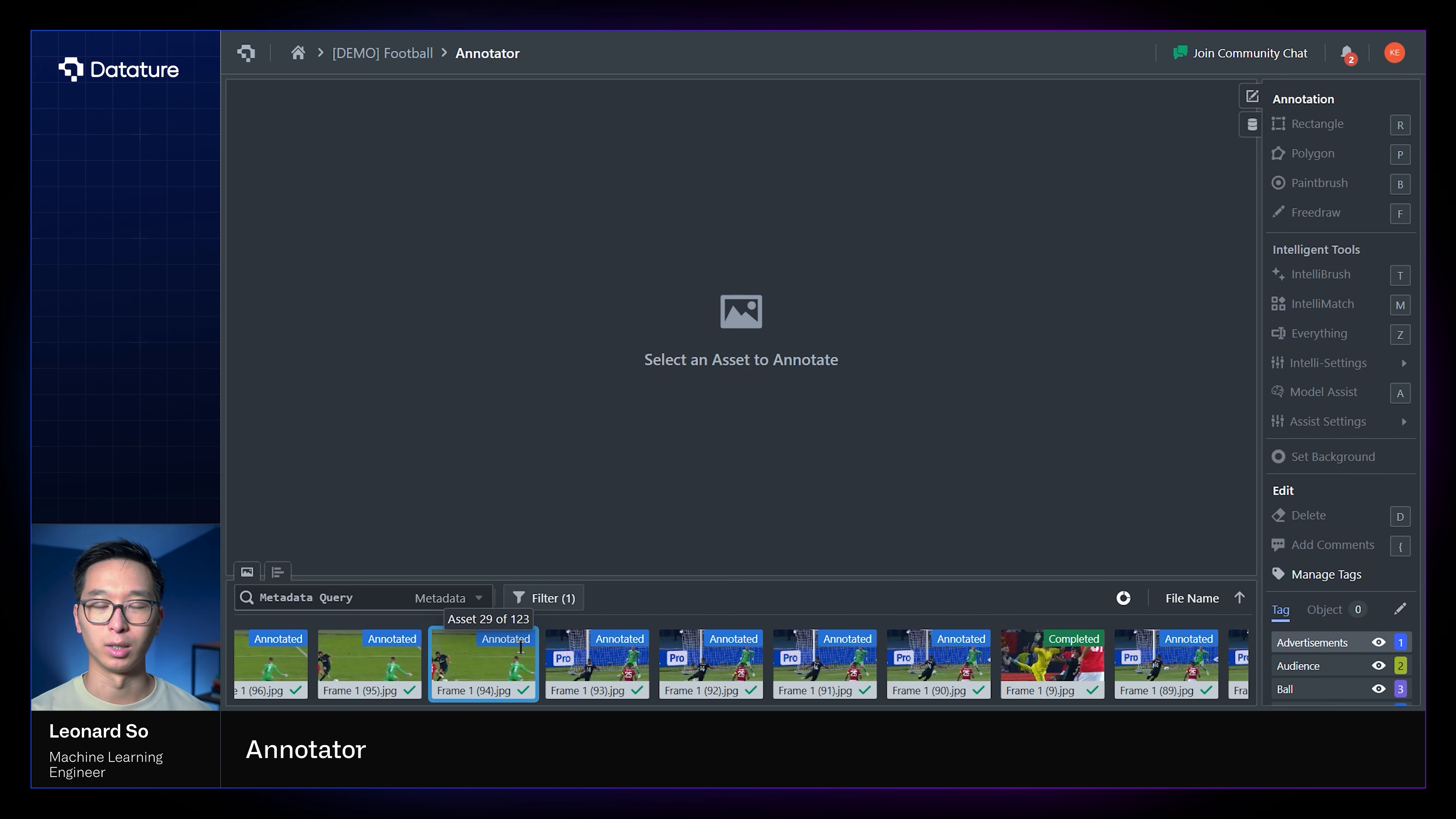
{"action": "scroll", "coordinate": [520, 648], "scroll_direction": "right", "scroll_amount": 1}
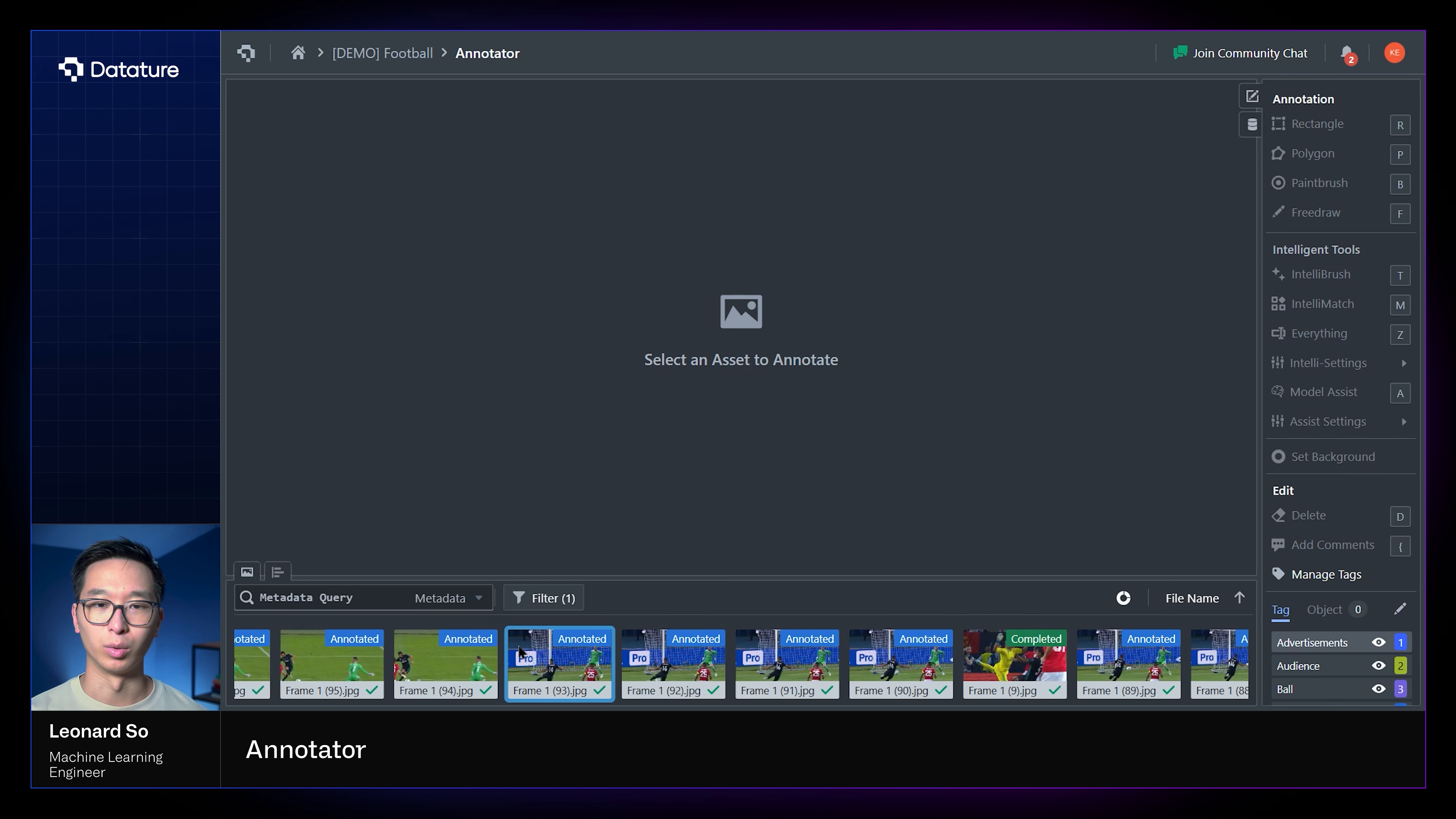
{"action": "left_click", "coordinate": [636, 657]}
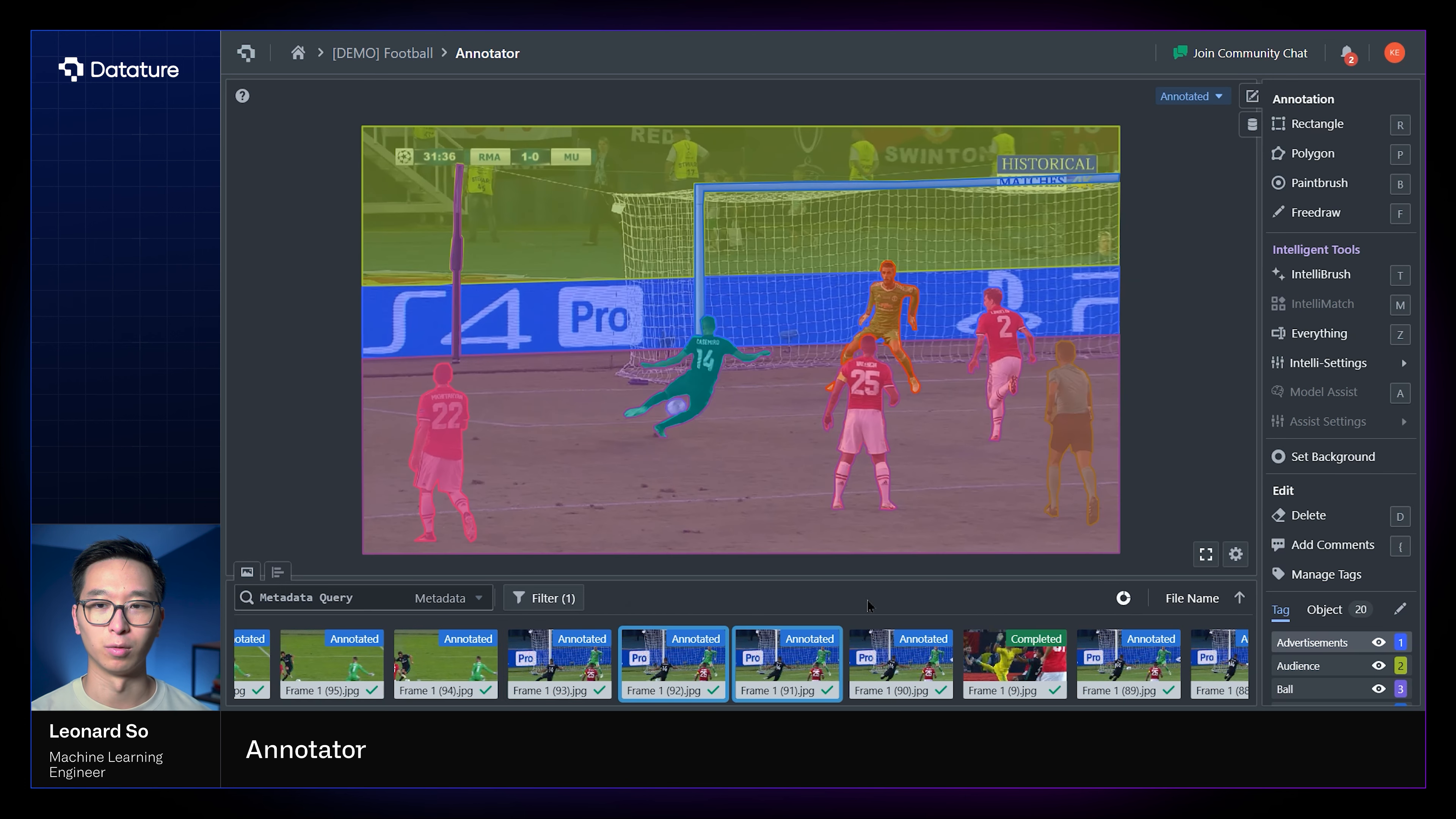
- Review the asset sorting options and the available status and group filters
{"action": "left_click", "coordinate": [1182, 603]}
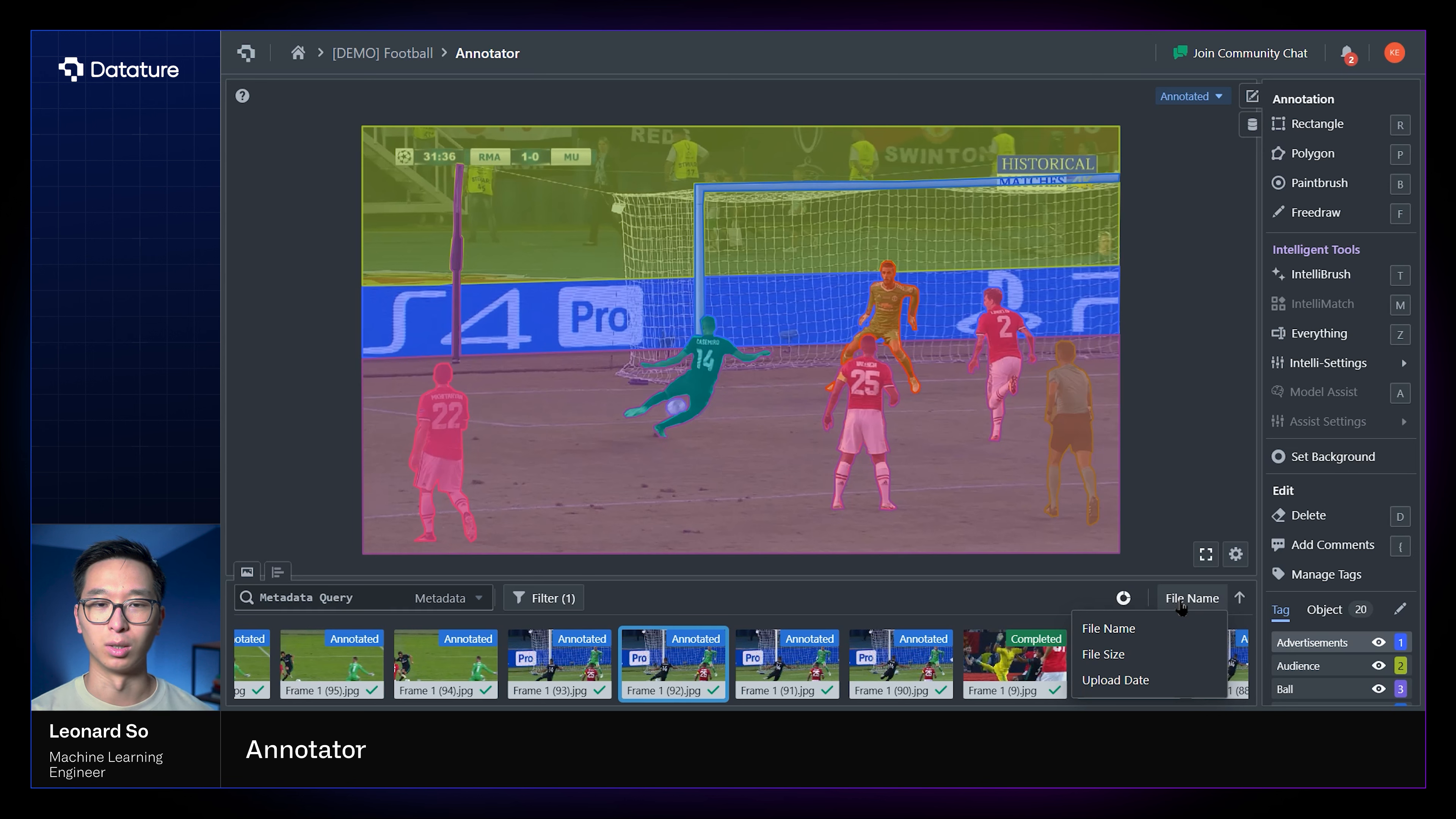
{"action": "left_click", "coordinate": [568, 596]}
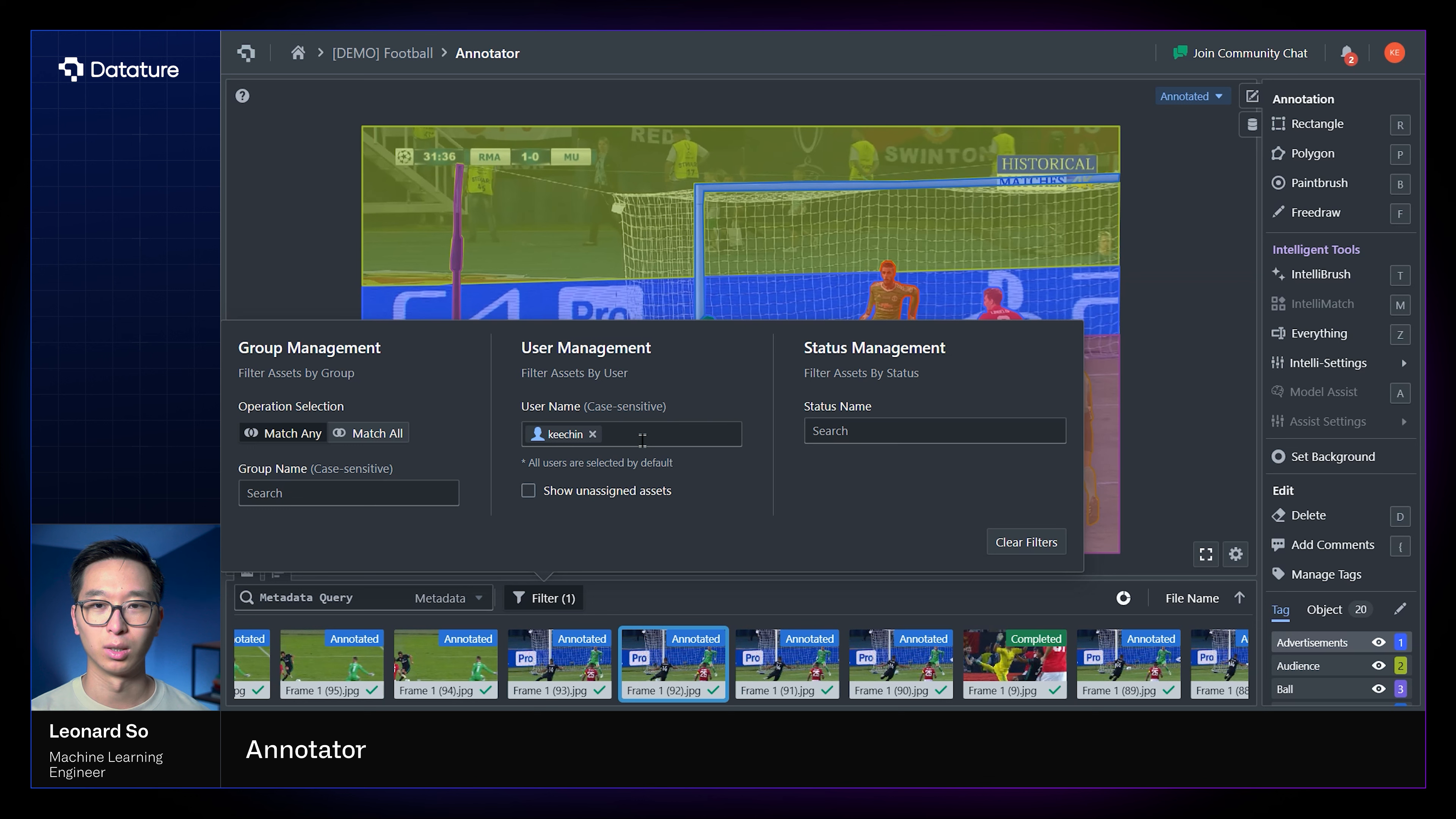
{"action": "left_click", "coordinate": [838, 425]}
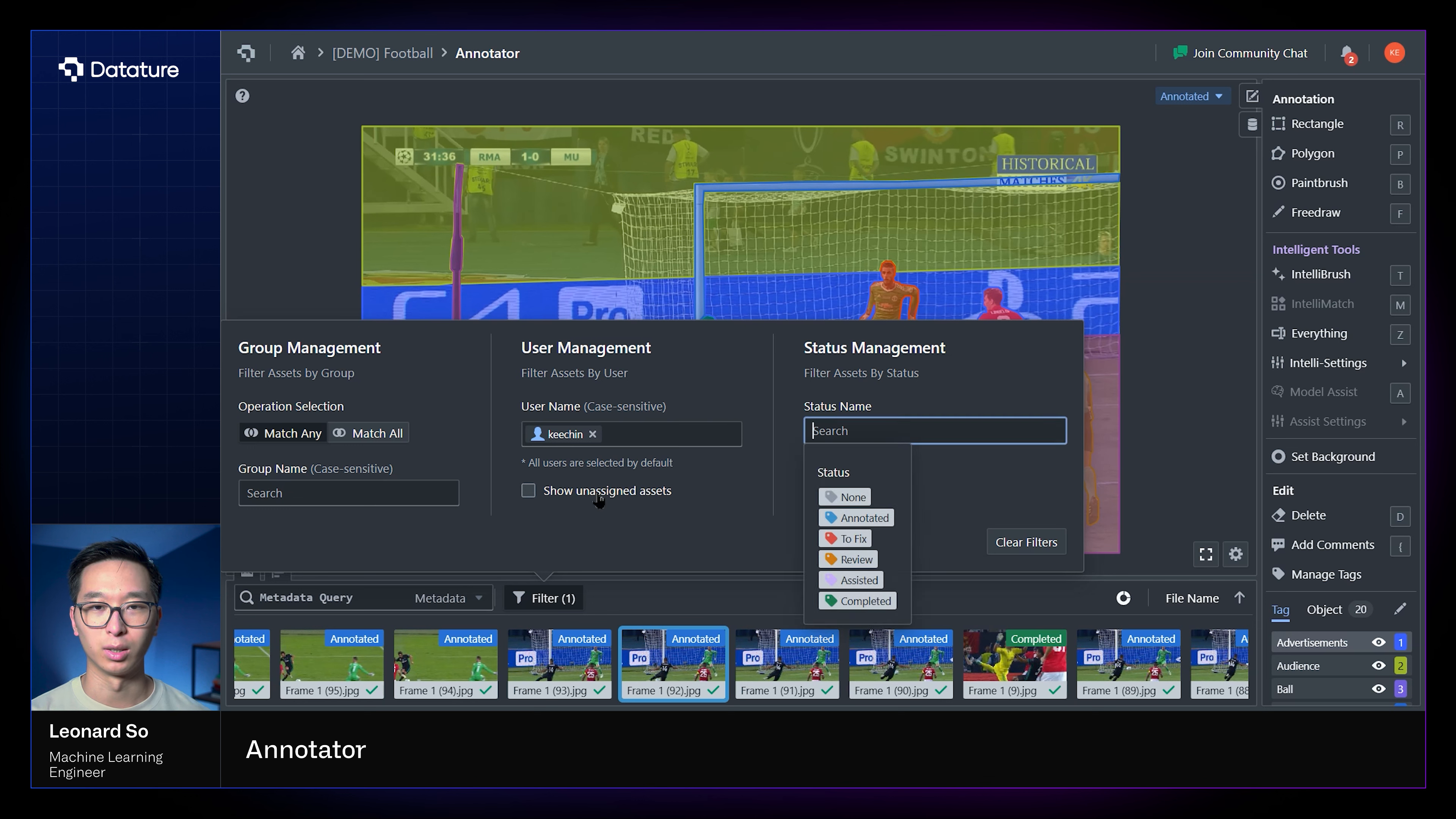
{"action": "left_click", "coordinate": [396, 501]}
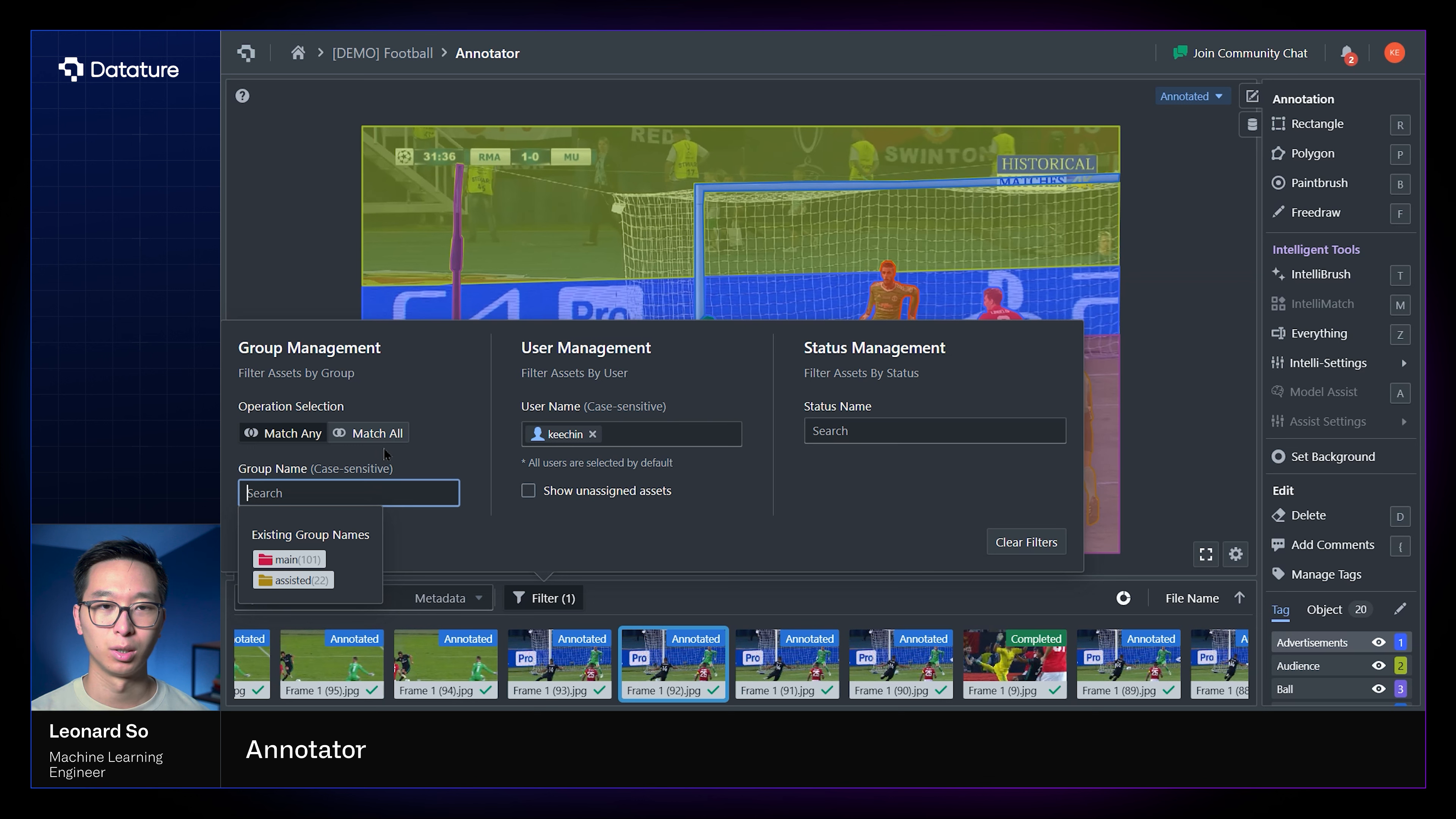
- Filter the assets by the status None and open new_image (2).jpg
{"action": "left_click", "coordinate": [875, 431]}
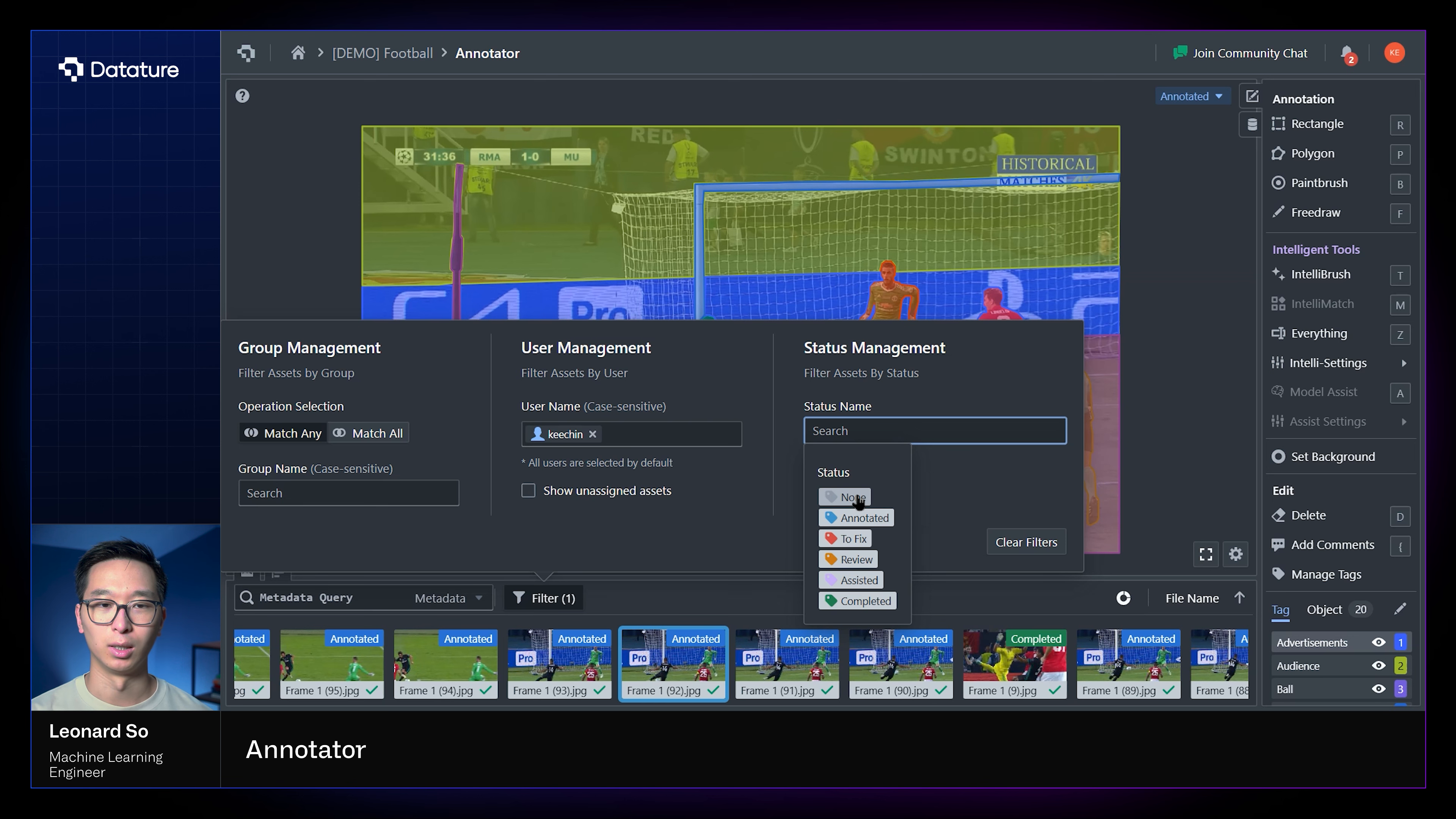
{"action": "left_click", "coordinate": [858, 497]}
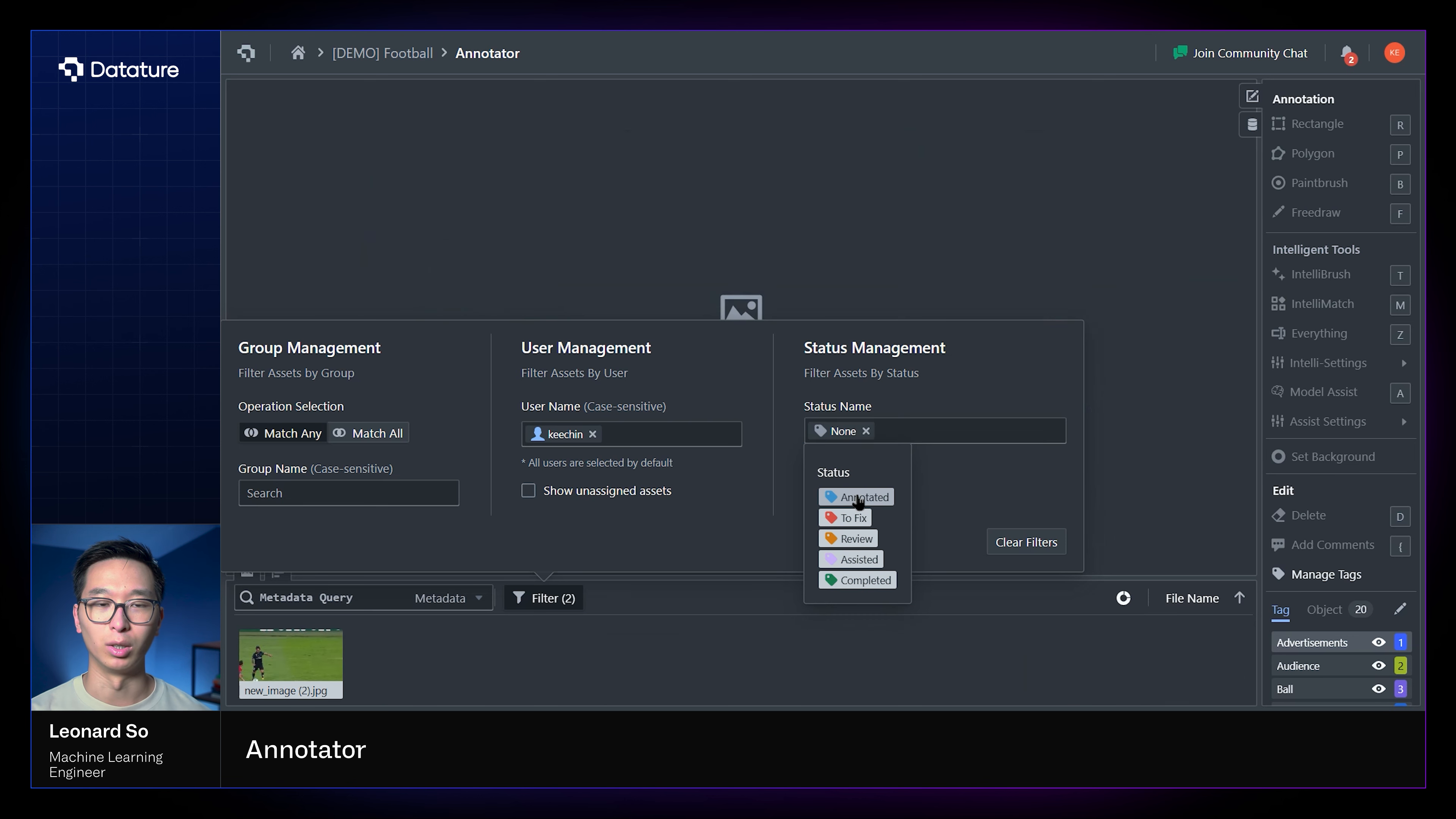
{"action": "left_click", "coordinate": [1132, 468]}
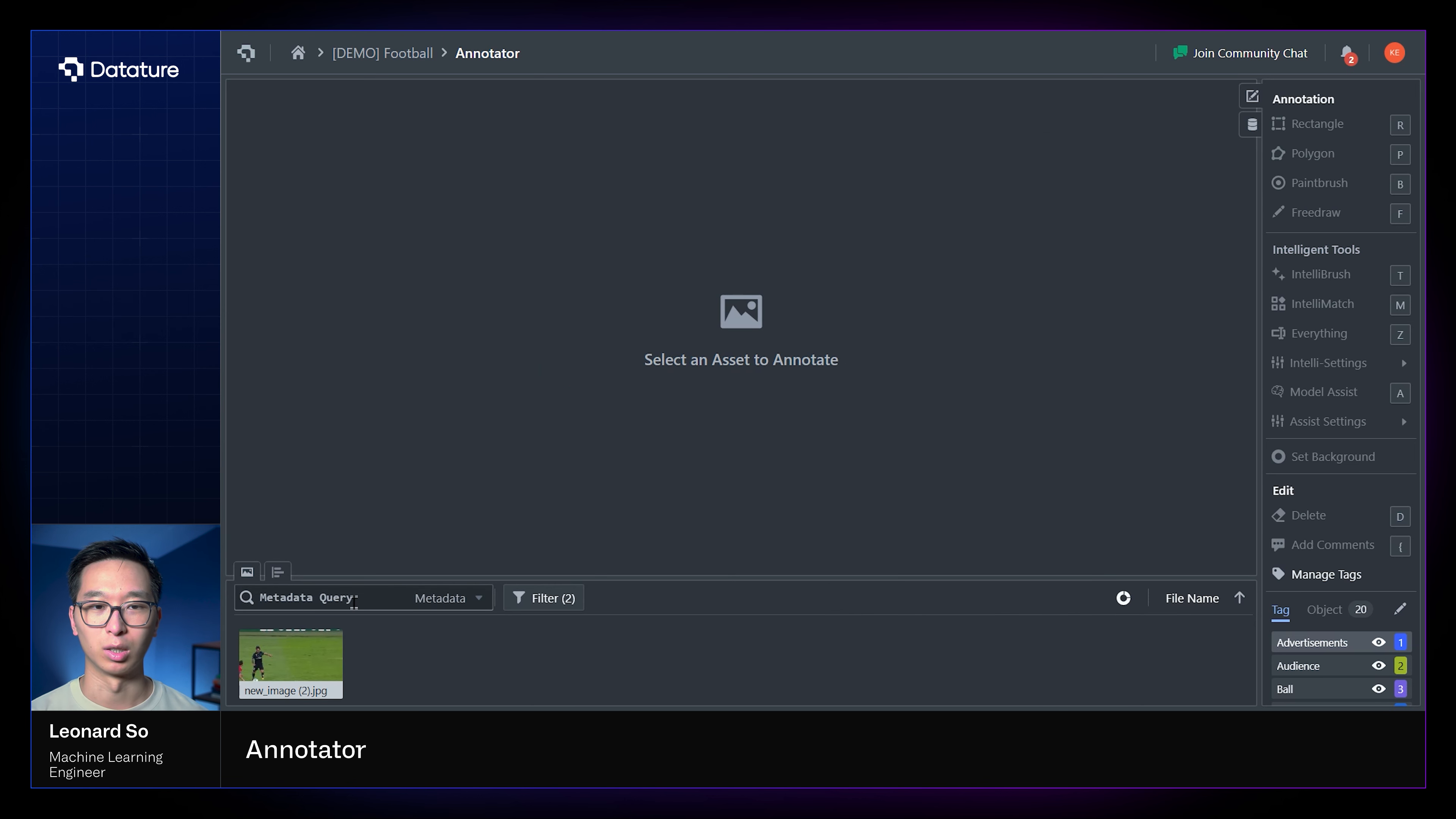
{"action": "left_click", "coordinate": [307, 648]}
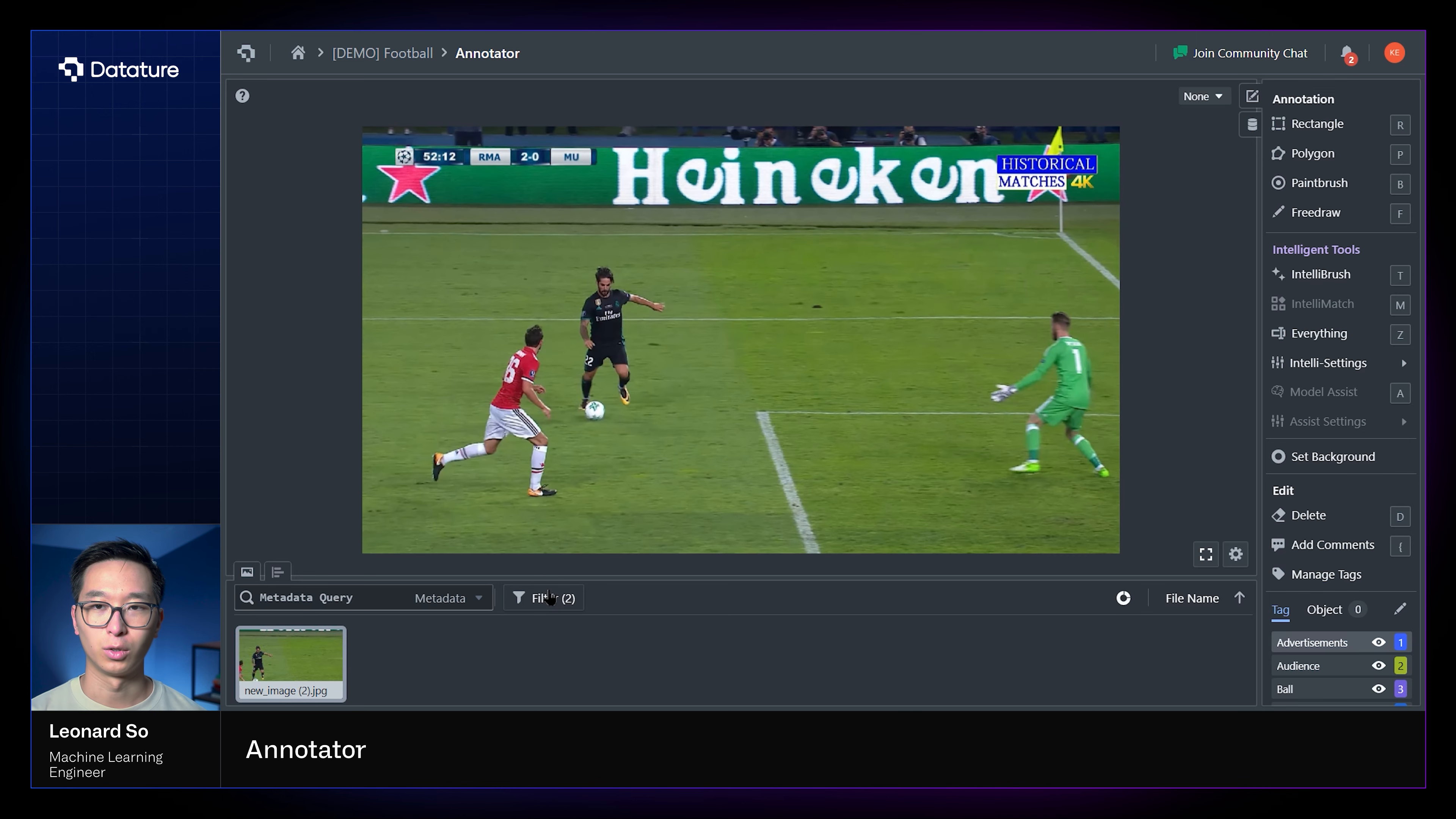
- Inspect the football image by panning and zooming in and out, and recentre it in the view
{"action": "mouse_move", "coordinate": [600, 279]}
{"action": "left_mouse_down"}
{"action": "mouse_move", "coordinate": [652, 328]}
{"action": "mouse_move", "coordinate": [603, 240]}
{"action": "mouse_move", "coordinate": [596, 284]}
{"action": "left_mouse_up"}
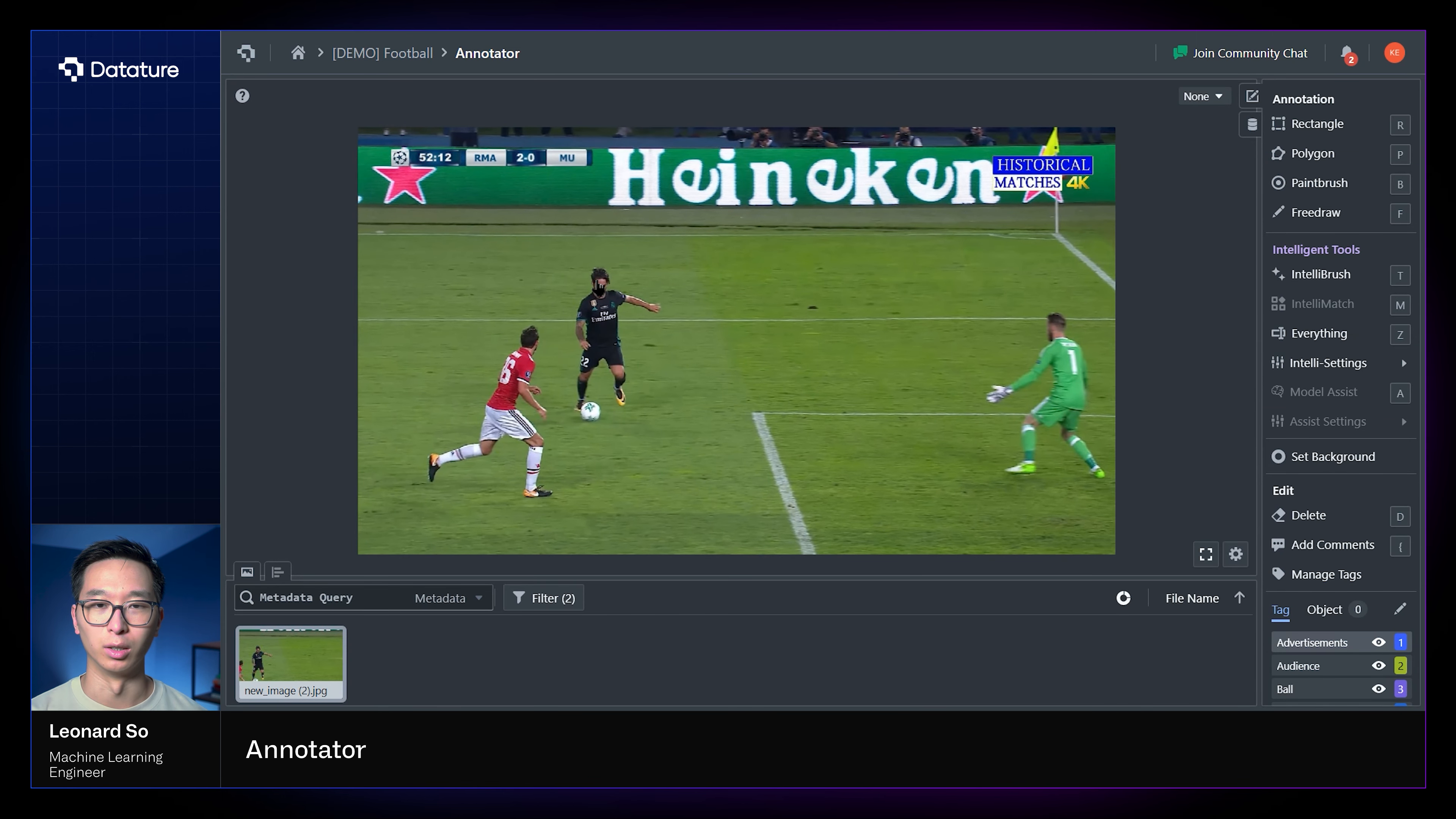
{"action": "scroll", "coordinate": [599, 285], "scroll_direction": "up", "scroll_amount": 3}
{"action": "scroll", "coordinate": [599, 285], "scroll_direction": "down", "scroll_amount": 5}
{"action": "scroll", "coordinate": [599, 285], "scroll_direction": "up", "scroll_amount": 3}
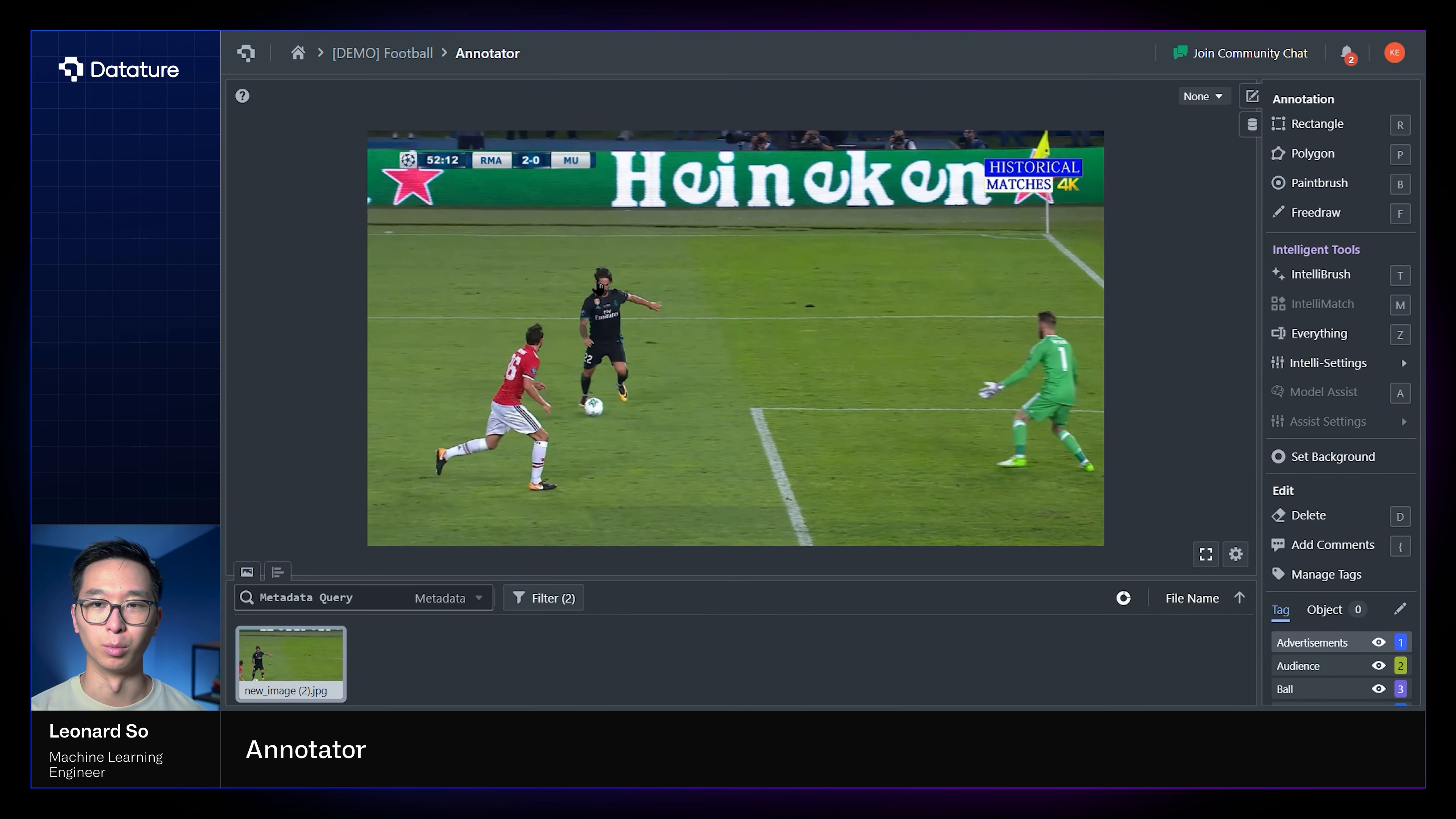
{"action": "scroll", "coordinate": [1028, 304], "scroll_direction": "up", "scroll_amount": 5}
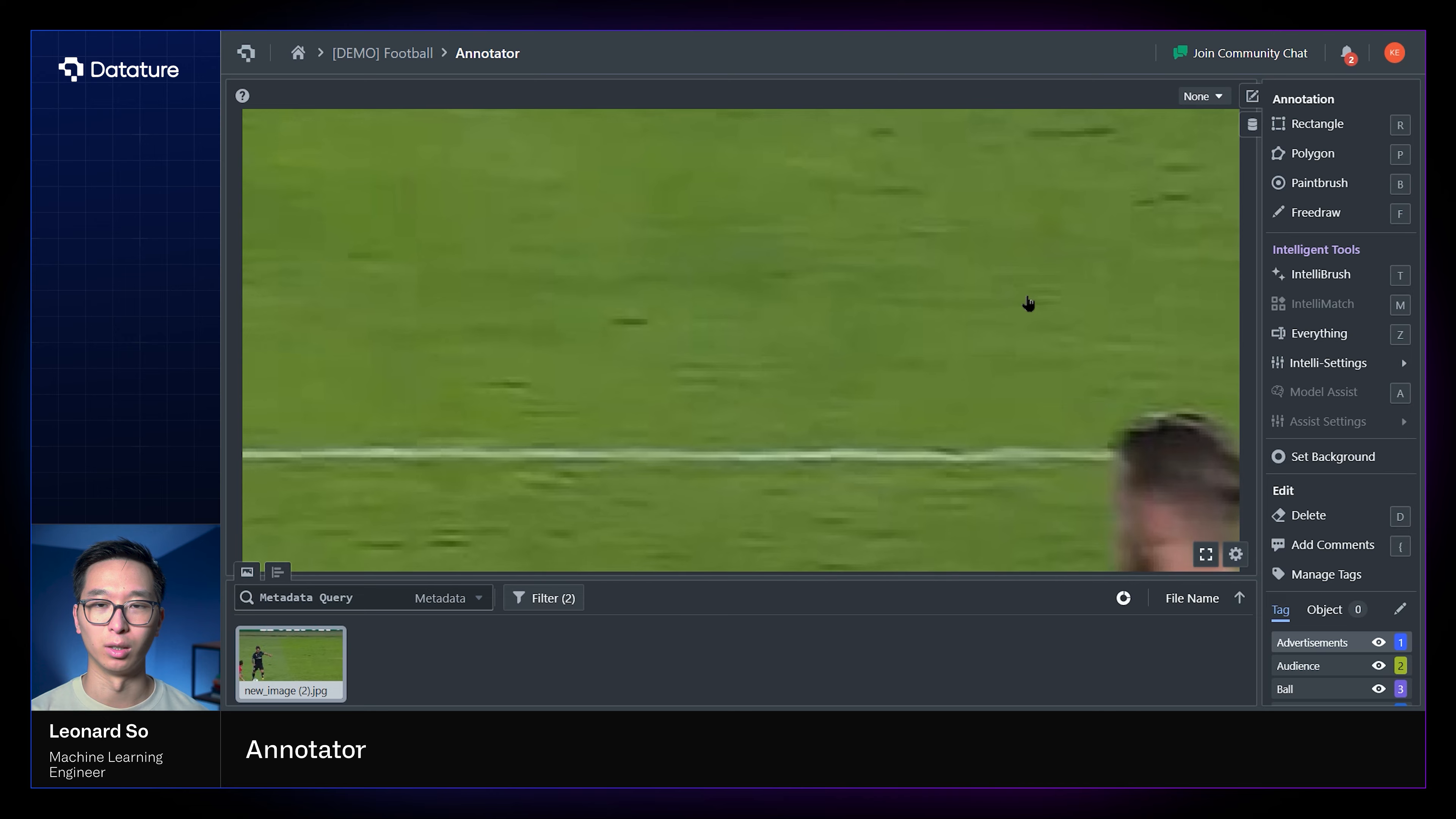
{"action": "scroll", "coordinate": [1028, 304], "scroll_direction": "down", "scroll_amount": 5}
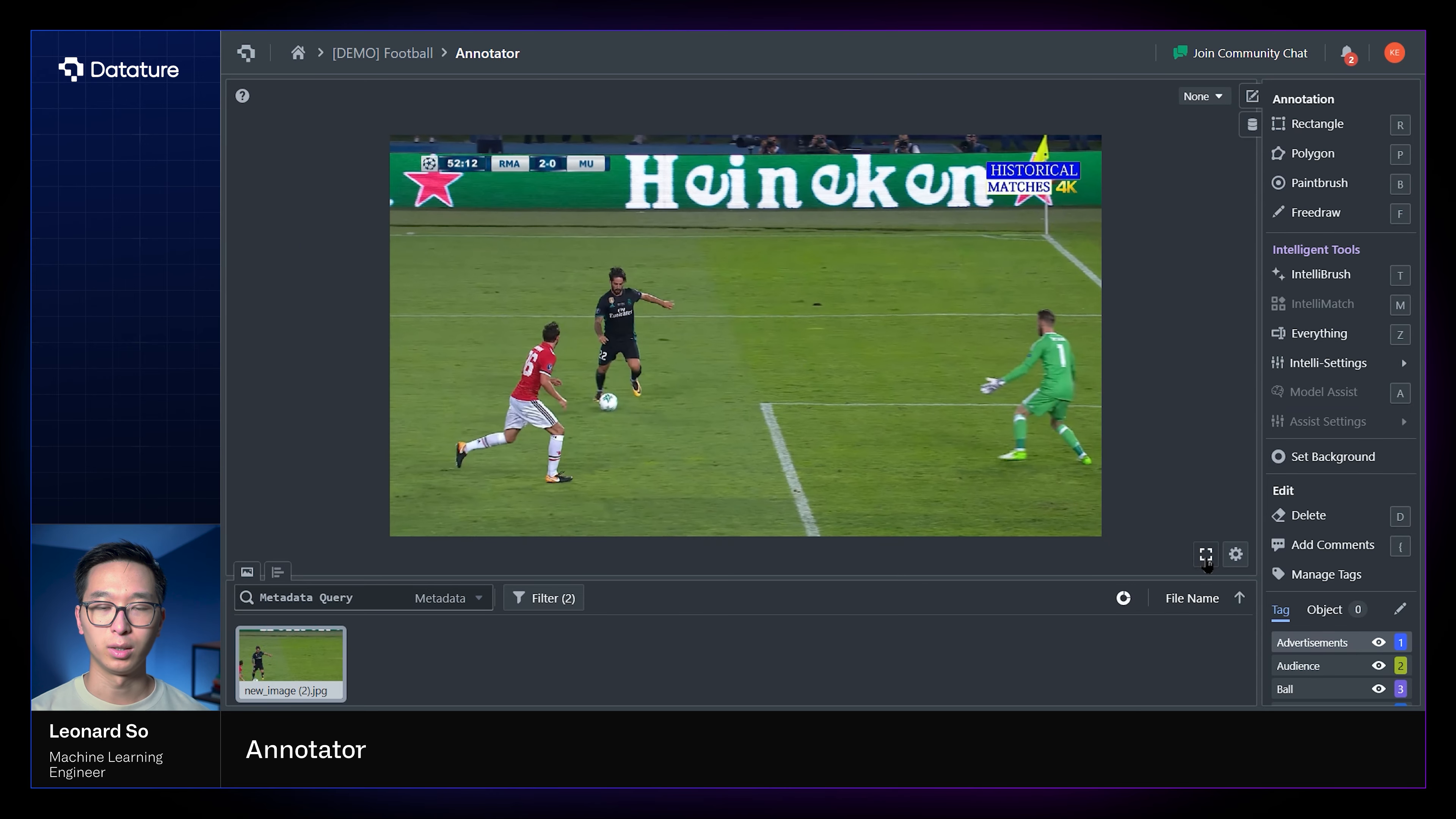
{"action": "left_click", "coordinate": [1205, 556]}
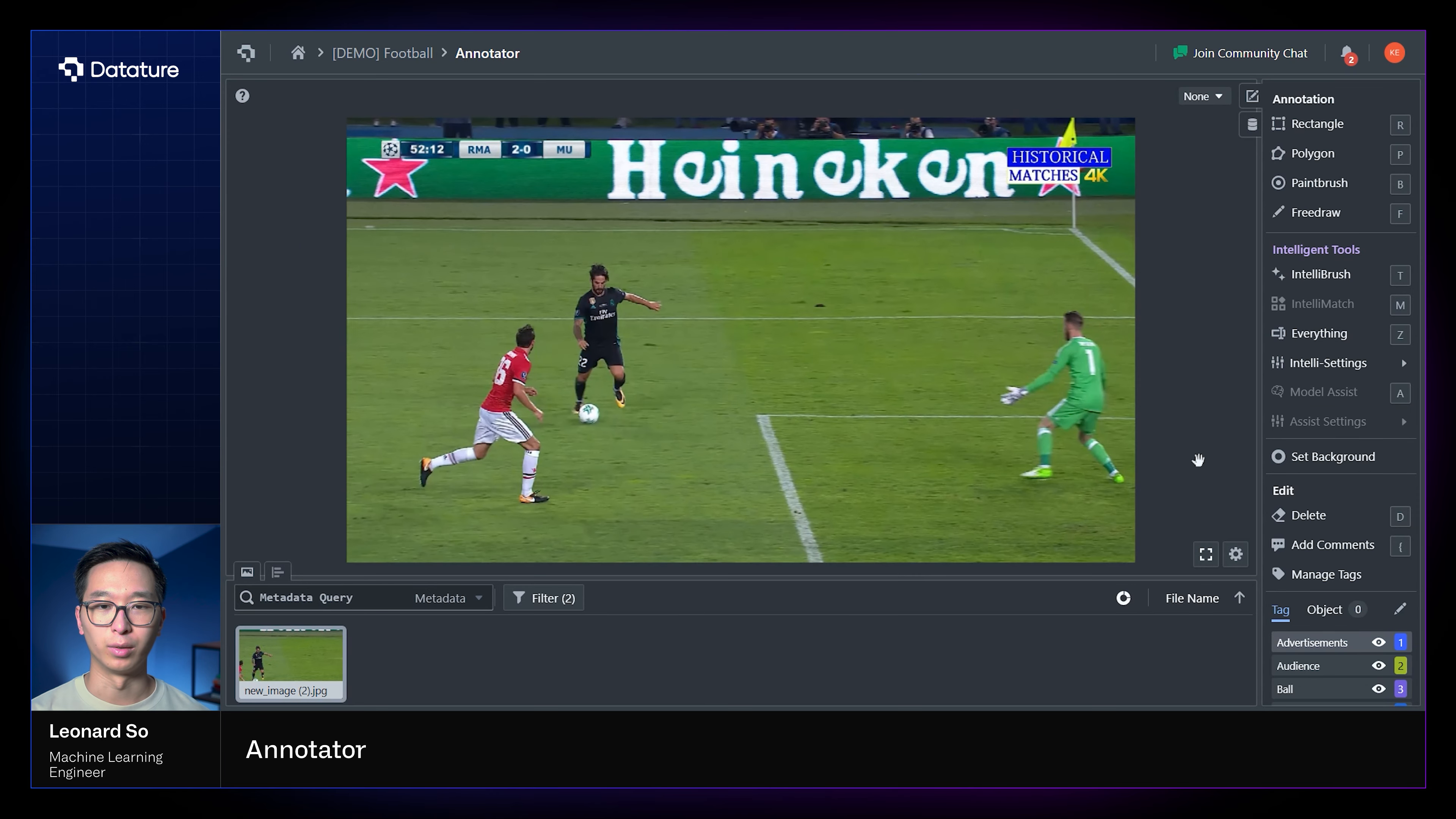
- Remove the None status from the asset filters
{"action": "left_click", "coordinate": [556, 604]}
{"action": "left_click", "coordinate": [867, 430]}
{"action": "left_click", "coordinate": [999, 400]}
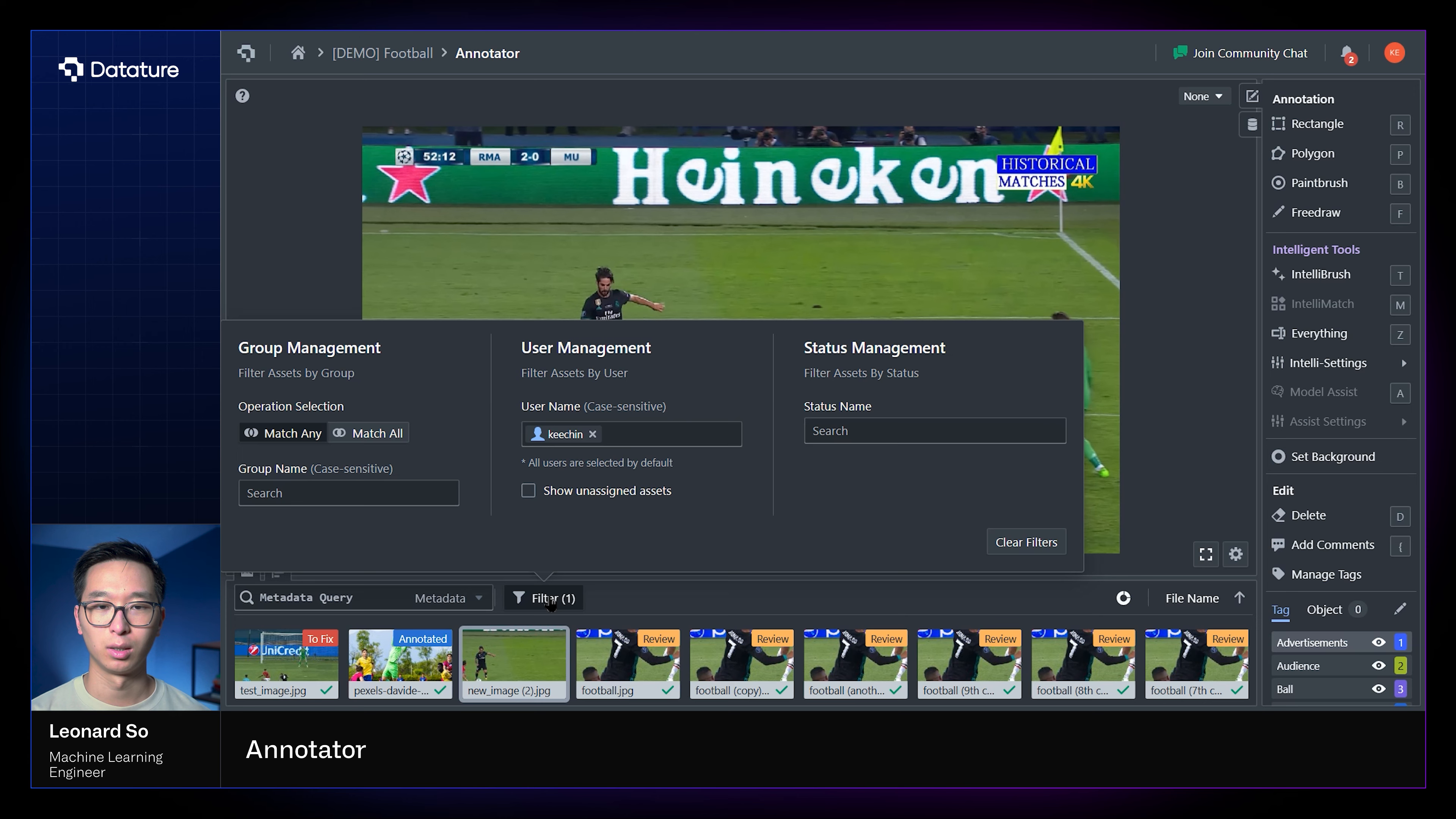
- Find the annotated asset Frame 1 (97).jpg and open it
{"action": "left_click", "coordinate": [647, 665]}
{"action": "scroll", "coordinate": [649, 668], "scroll_direction": "down", "scroll_amount": 10}
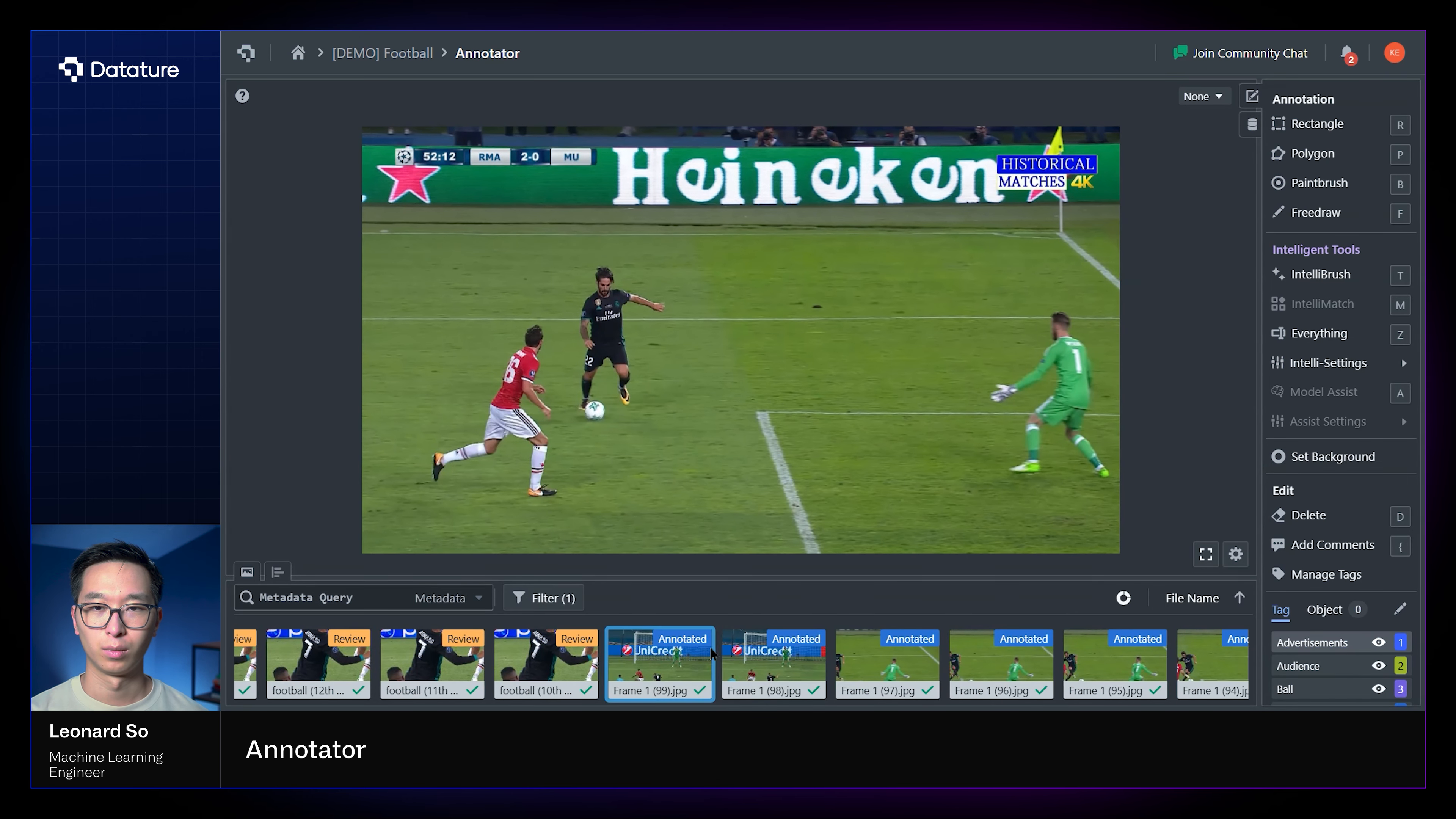
{"action": "left_click", "coordinate": [849, 659]}
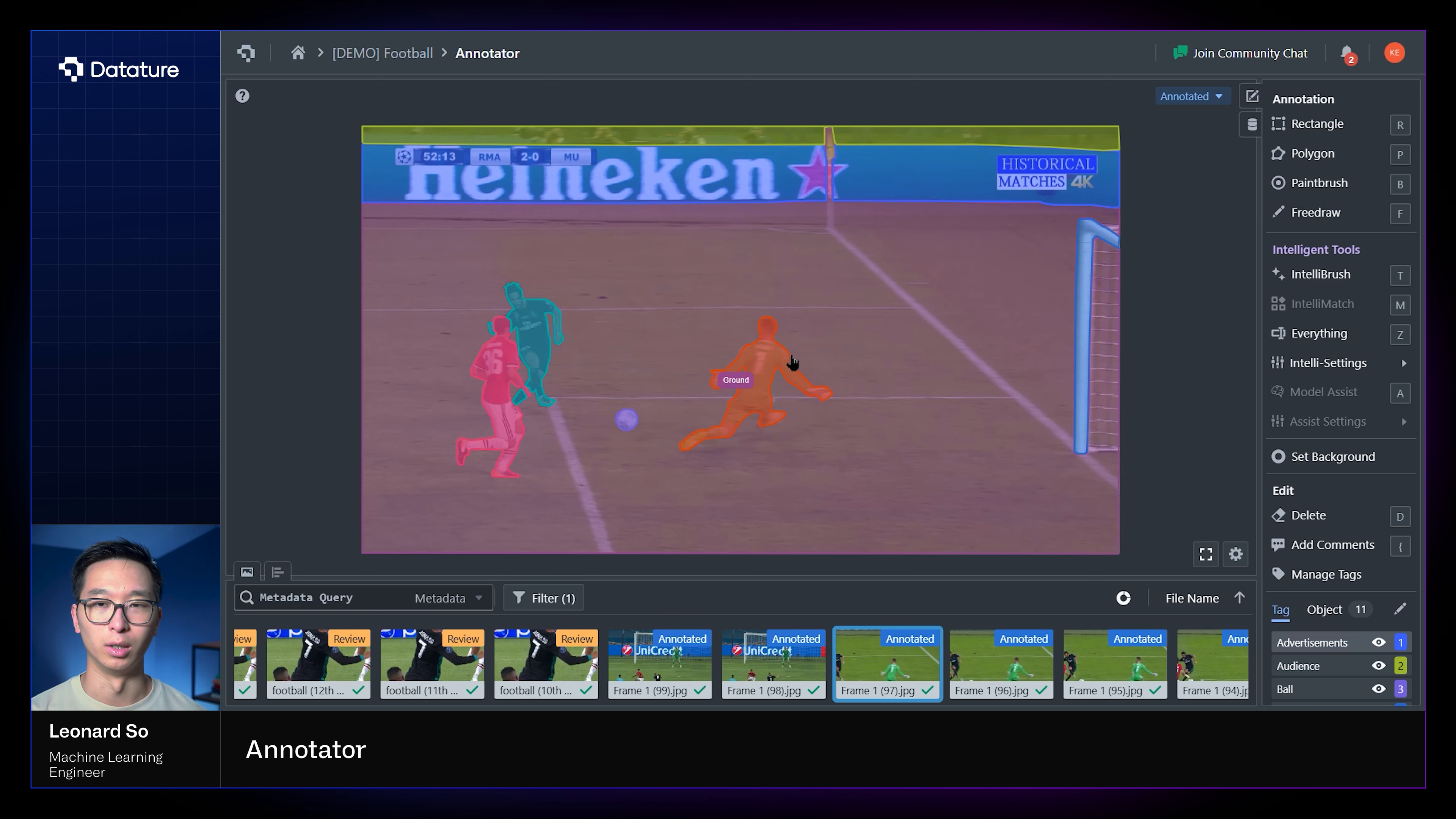
- Examine the annotated players and goalkeeper in Frame 1 (97).jpg up close, and fit the image back in view
{"action": "left_click_drag", "start_coordinate": [1098, 316], "coordinate": [1132, 307]}
{"action": "scroll", "coordinate": [712, 368], "scroll_direction": "up", "scroll_amount": 5}
{"action": "scroll", "coordinate": [712, 368], "scroll_direction": "down", "scroll_amount": 6}
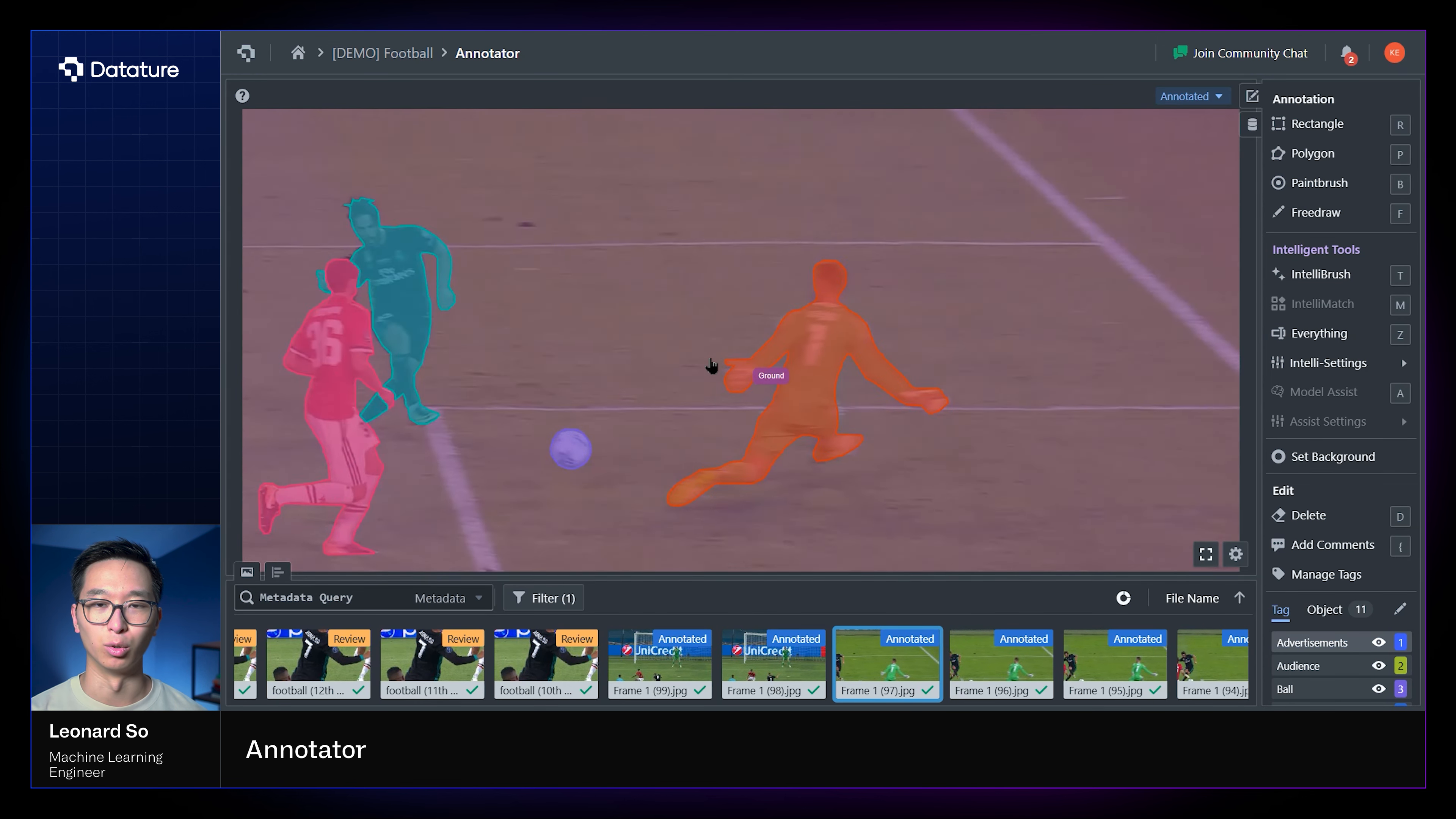
{"action": "left_click", "coordinate": [1207, 561]}
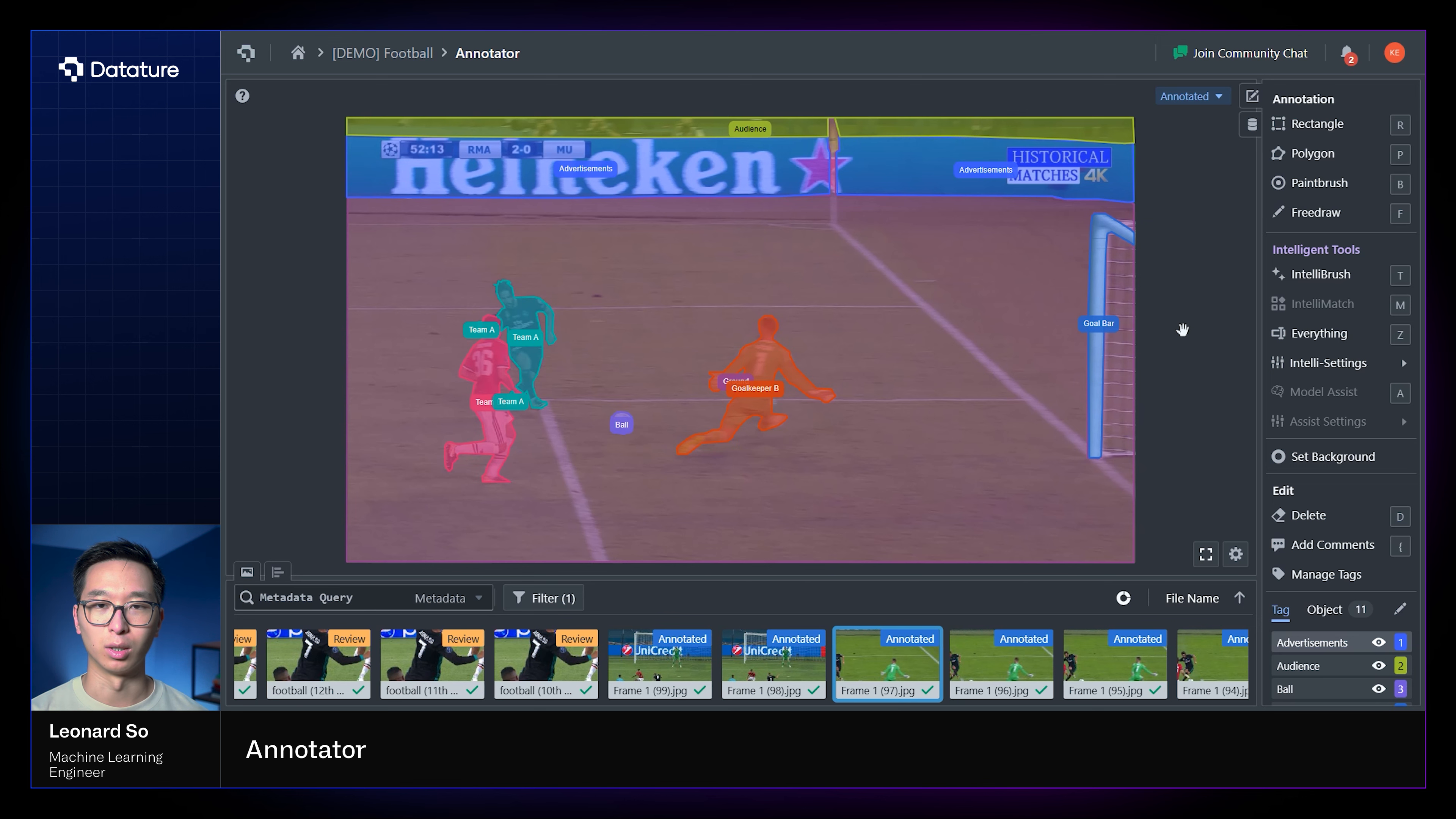
- Hide the annotation labels, and toggle all annotations off and back on
{"action": "key", "text": "l"}
{"action": "key", "text": "h"}
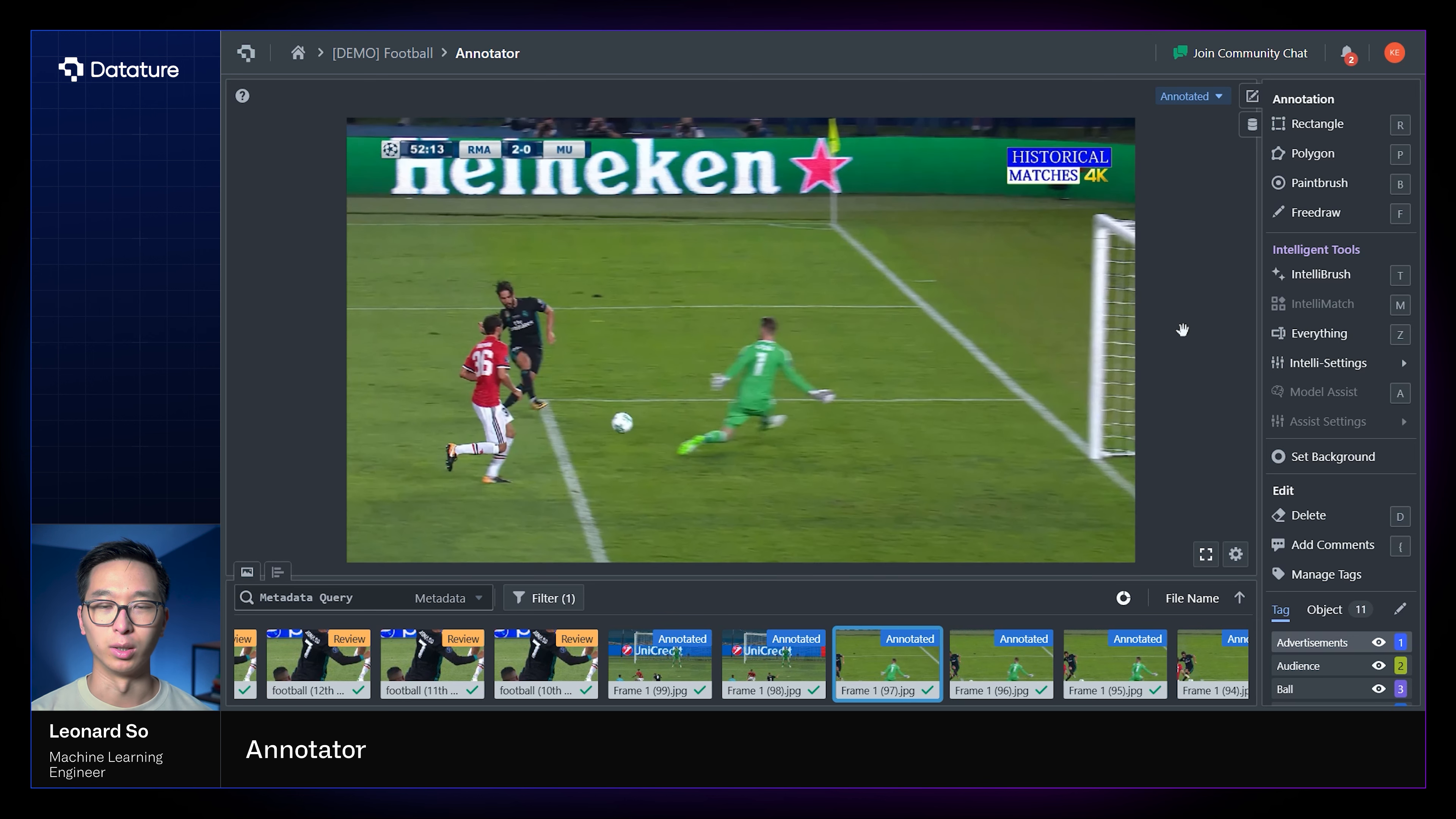
{"action": "key", "text": "h"}
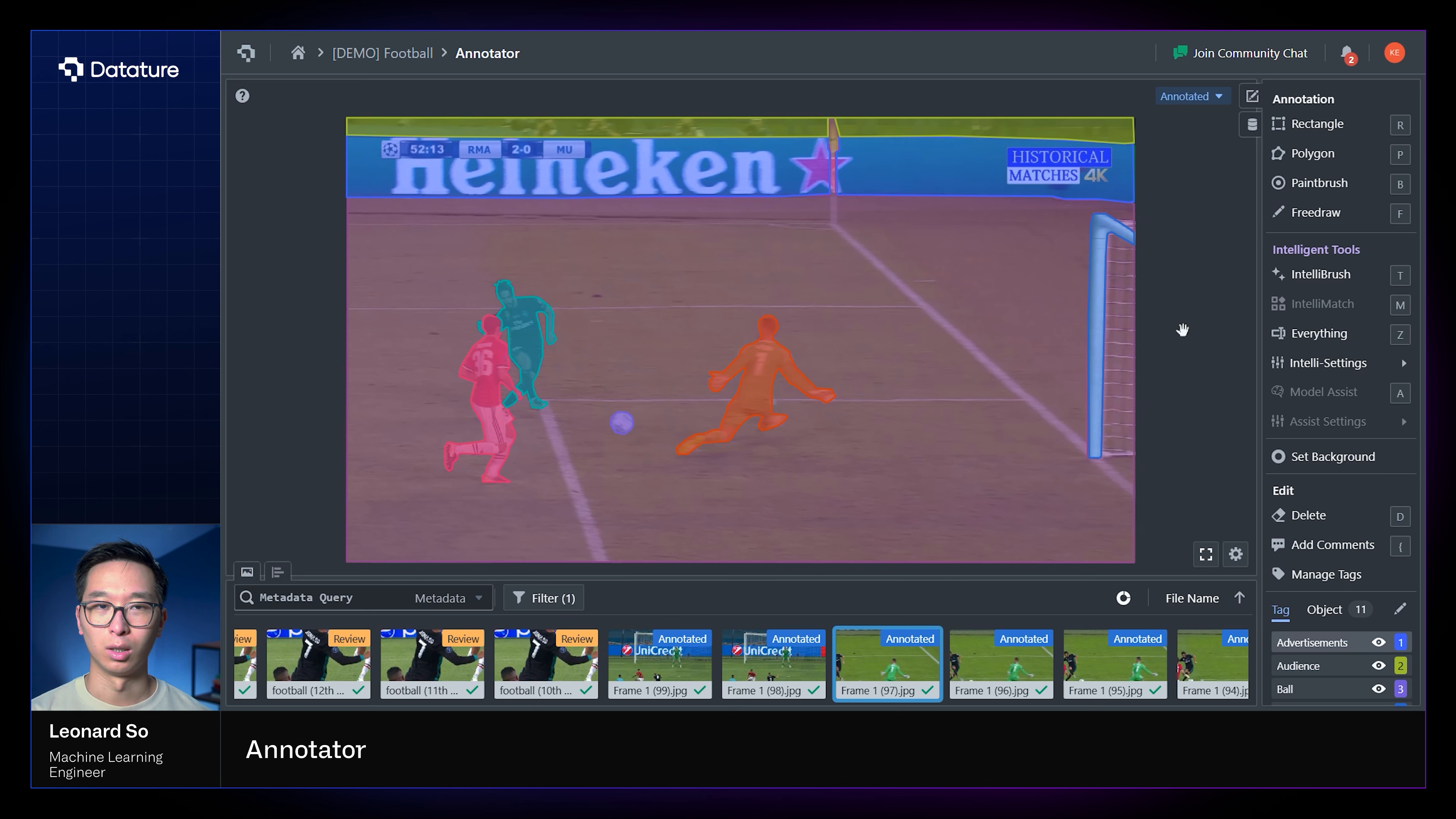
- Read through the Annotator's list of keyboard shortcuts and close it
{"action": "left_click", "coordinate": [242, 97]}
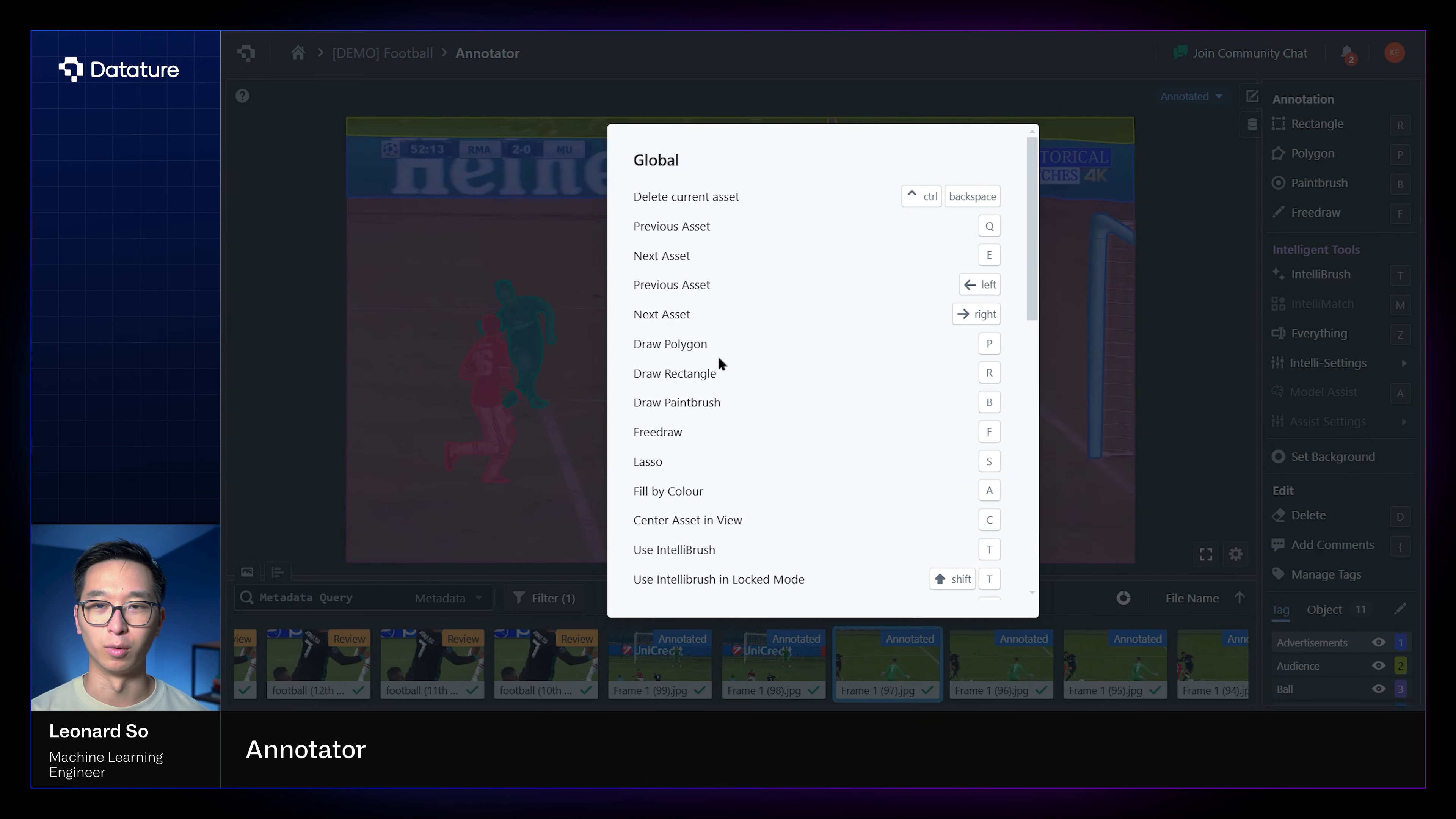
{"action": "scroll", "coordinate": [721, 359], "scroll_direction": "down", "scroll_amount": 3}
{"action": "scroll", "coordinate": [721, 359], "scroll_direction": "down", "scroll_amount": 7}
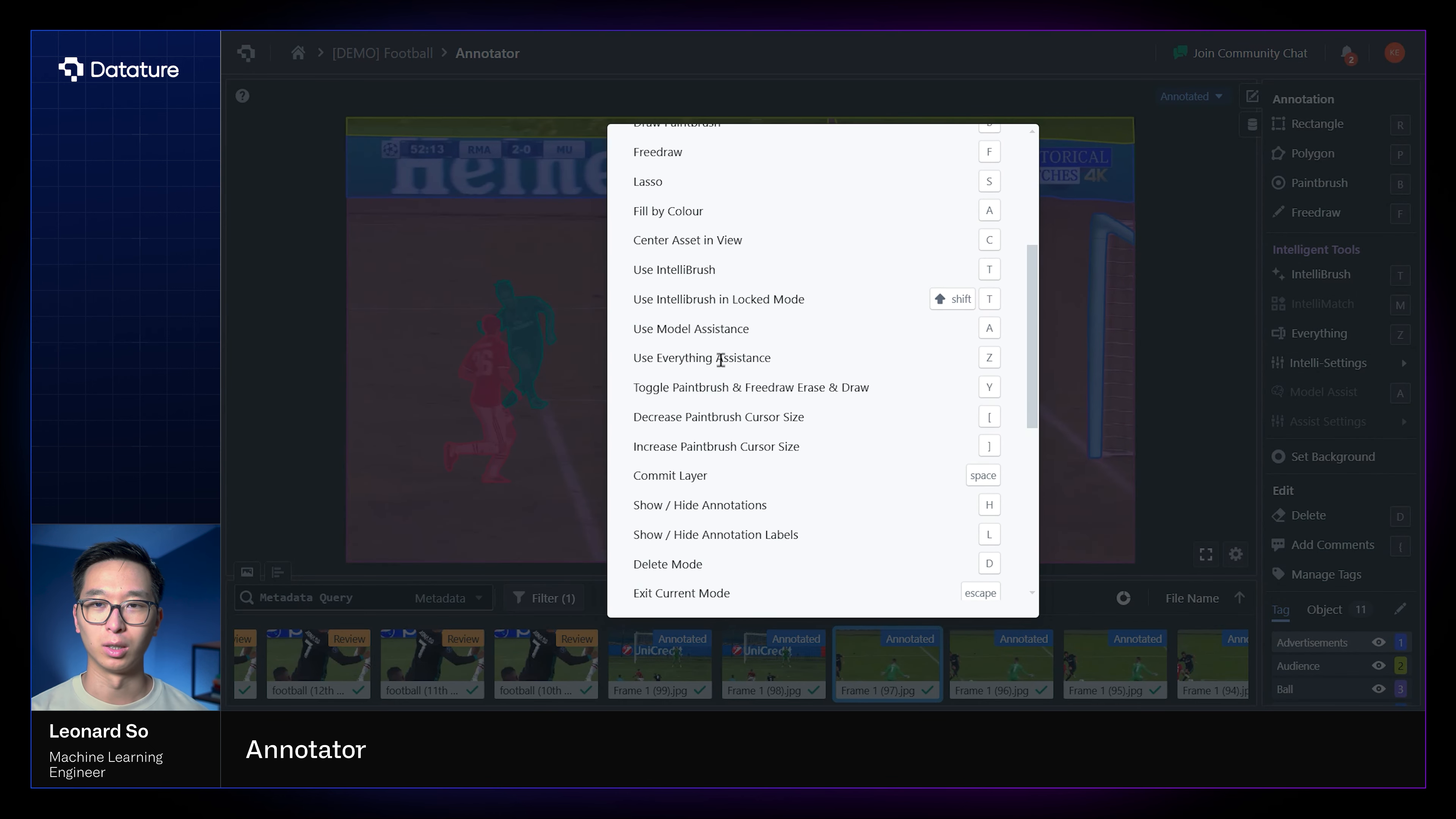
{"action": "scroll", "coordinate": [721, 365], "scroll_direction": "down", "scroll_amount": 3}
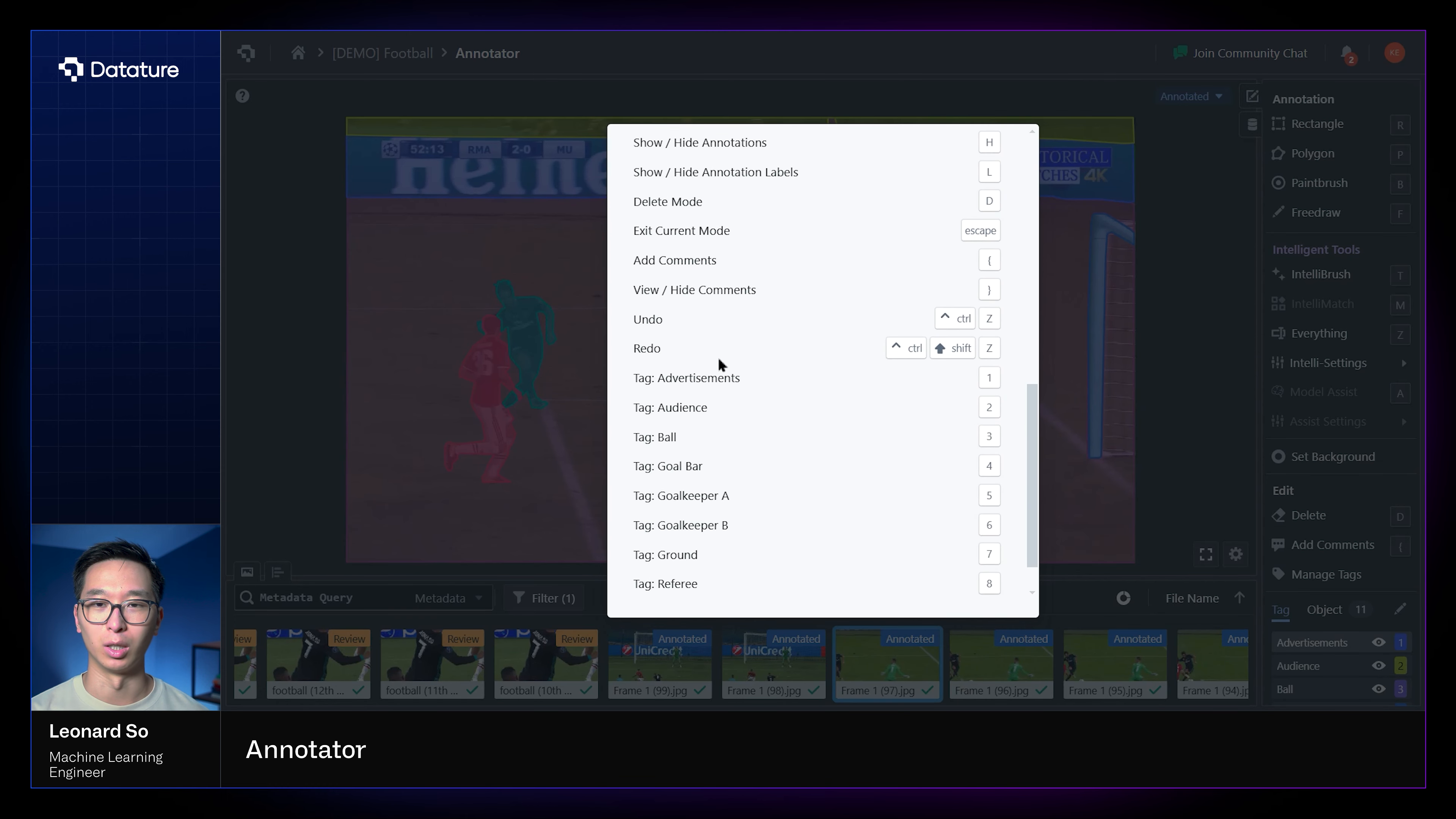
{"action": "left_click", "coordinate": [333, 208]}
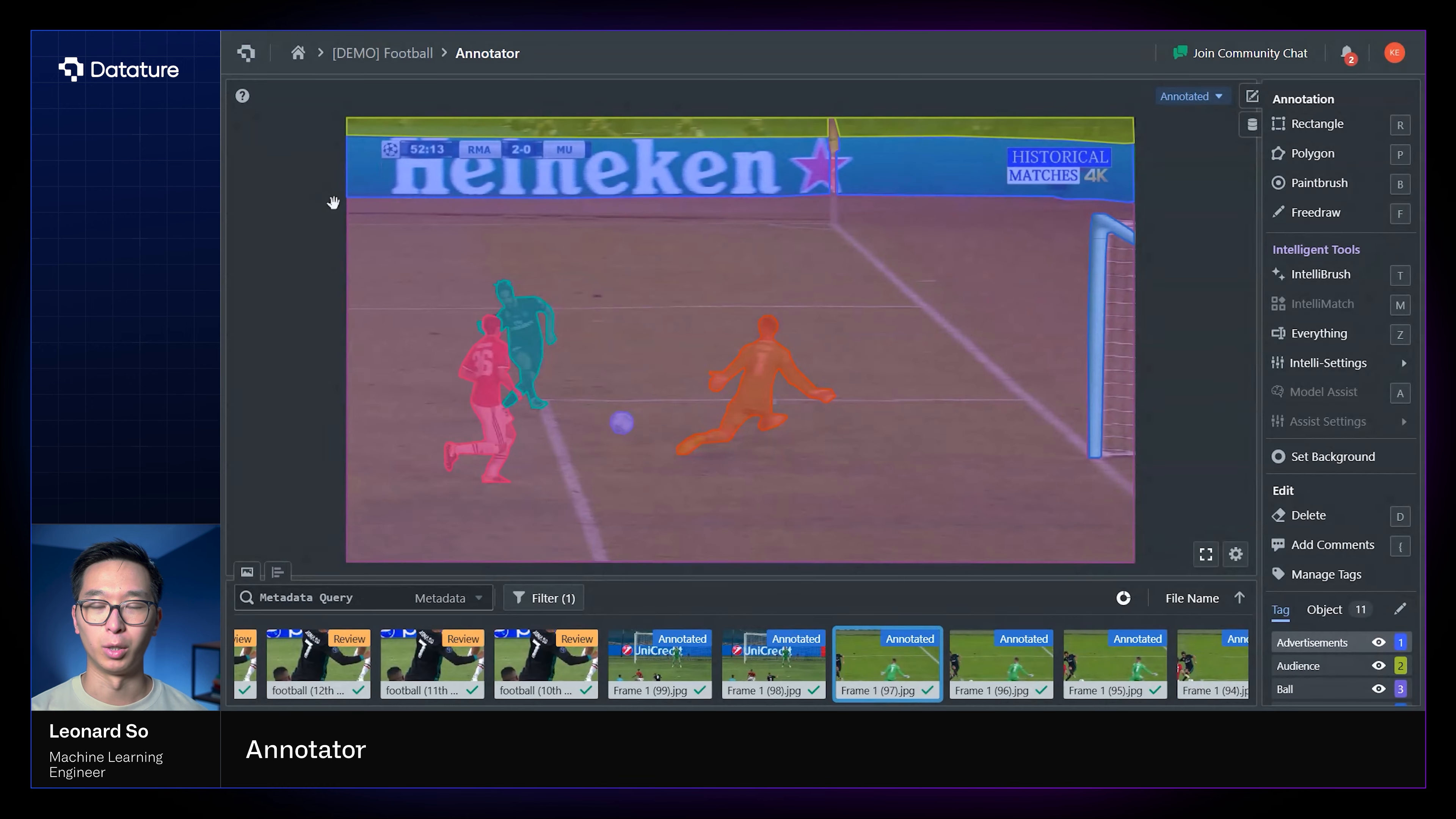
- Turn off the annotation outline in the Annotator settings
{"action": "left_click", "coordinate": [1236, 555]}
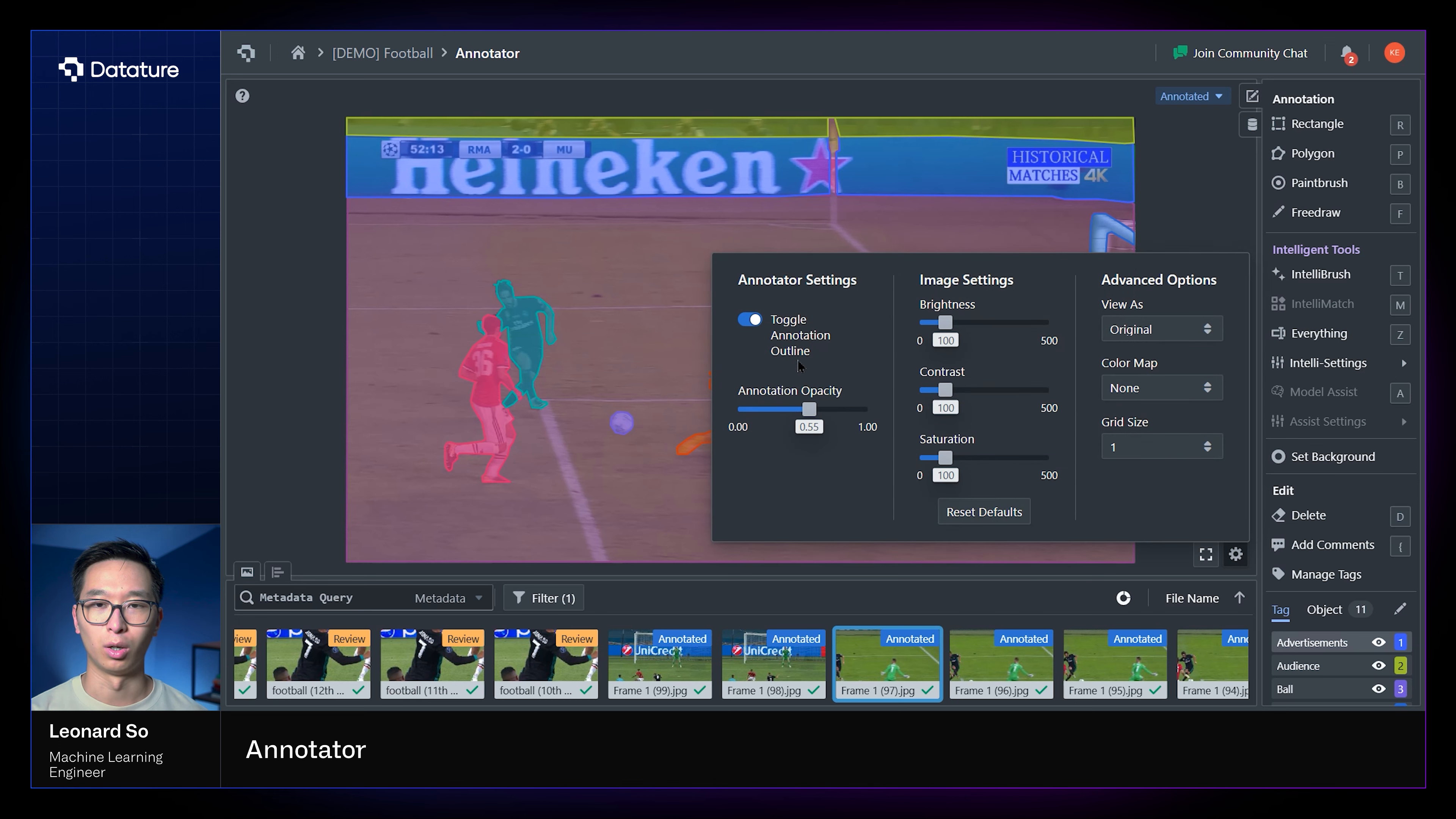
{"action": "left_click", "coordinate": [755, 321]}
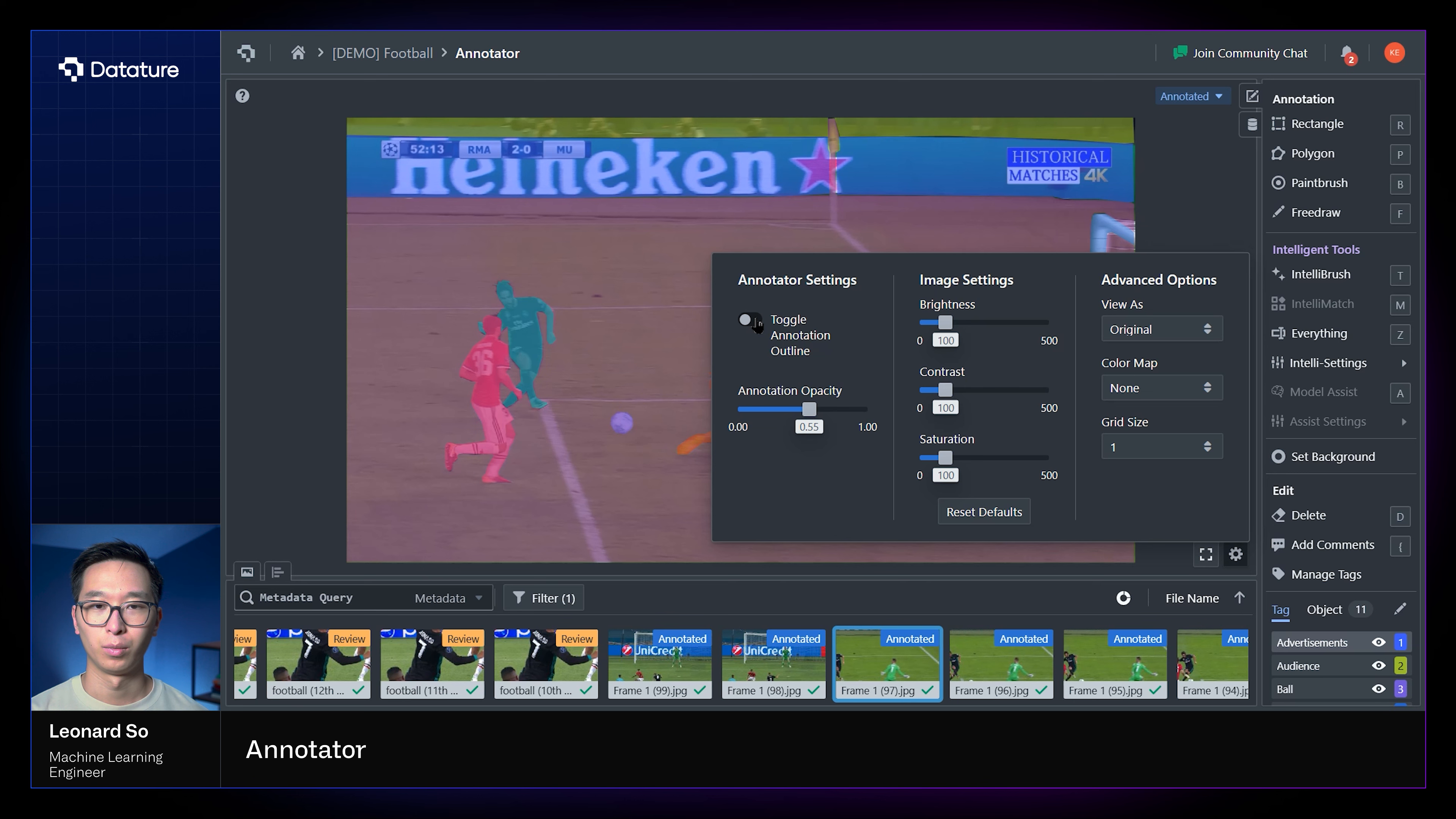
- Turn the annotation outline back on and lower the annotation opacity to 0.10
{"action": "left_click", "coordinate": [754, 321]}
{"action": "mouse_move", "coordinate": [808, 408]}
{"action": "left_mouse_down"}
{"action": "mouse_move", "coordinate": [746, 408]}
{"action": "mouse_move", "coordinate": [870, 422]}
{"action": "mouse_move", "coordinate": [790, 445]}
{"action": "left_mouse_up"}
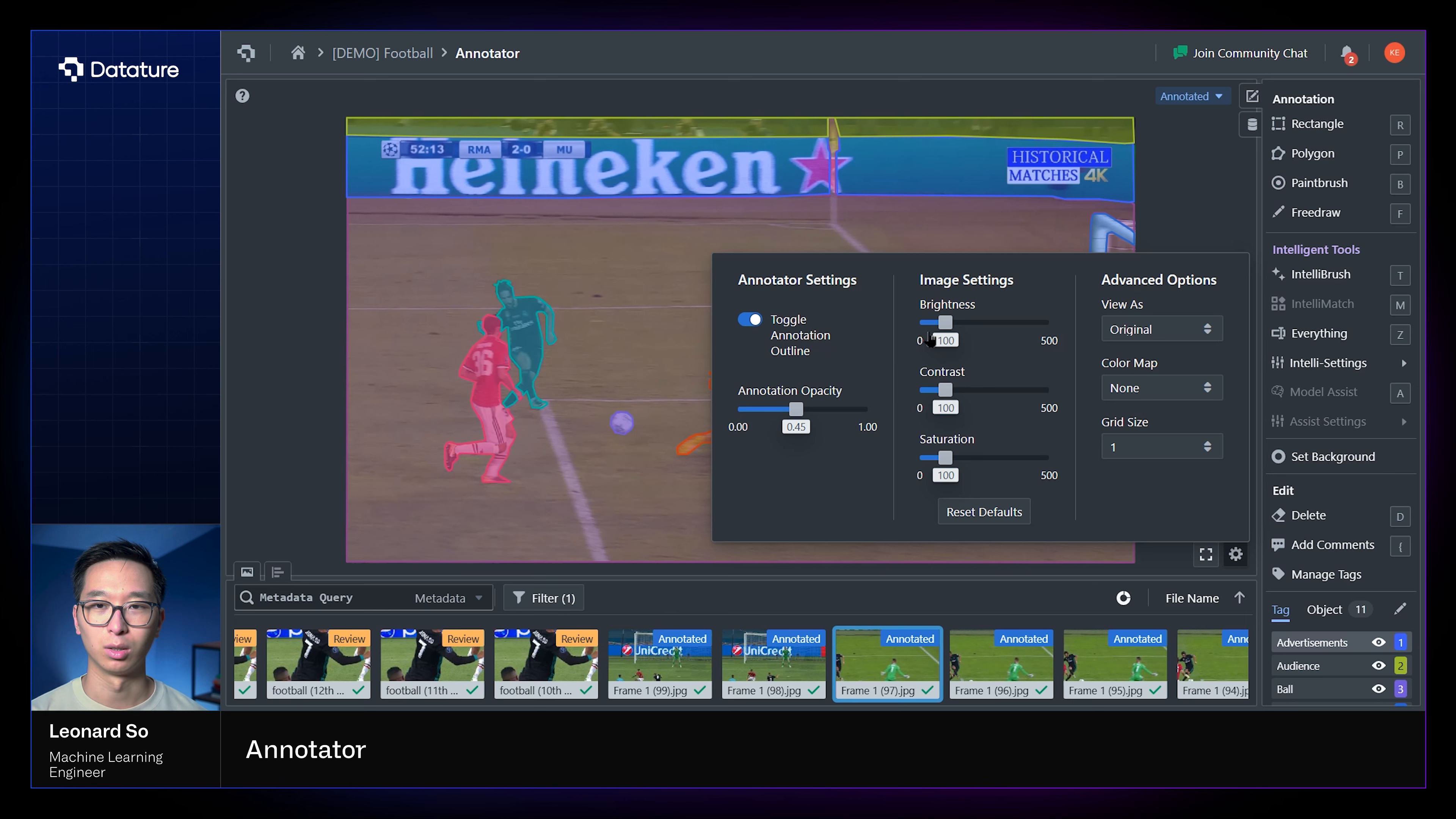
{"action": "left_click_drag", "start_coordinate": [795, 408], "coordinate": [752, 413]}
- Try image brightness 116, contrast 99 and saturation 106, and reset all the display settings to their defaults
{"action": "mouse_move", "coordinate": [945, 323]}
{"action": "left_mouse_down"}
{"action": "mouse_move", "coordinate": [1024, 322]}
{"action": "mouse_move", "coordinate": [932, 332]}
{"action": "mouse_move", "coordinate": [949, 322]}
{"action": "left_mouse_up"}
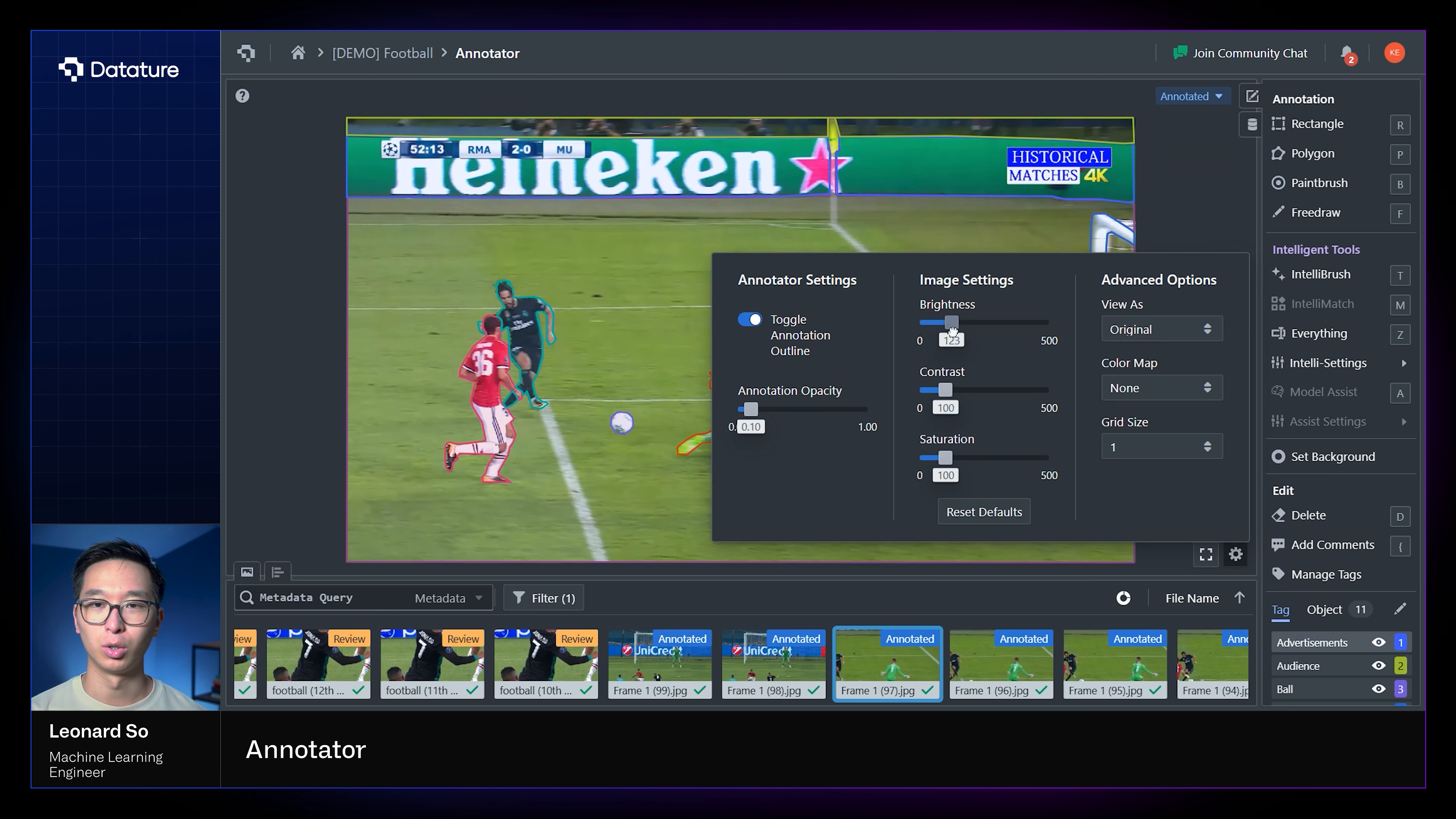
{"action": "mouse_move", "coordinate": [949, 390]}
{"action": "left_mouse_down"}
{"action": "mouse_move", "coordinate": [1019, 391]}
{"action": "mouse_move", "coordinate": [945, 390]}
{"action": "left_mouse_up"}
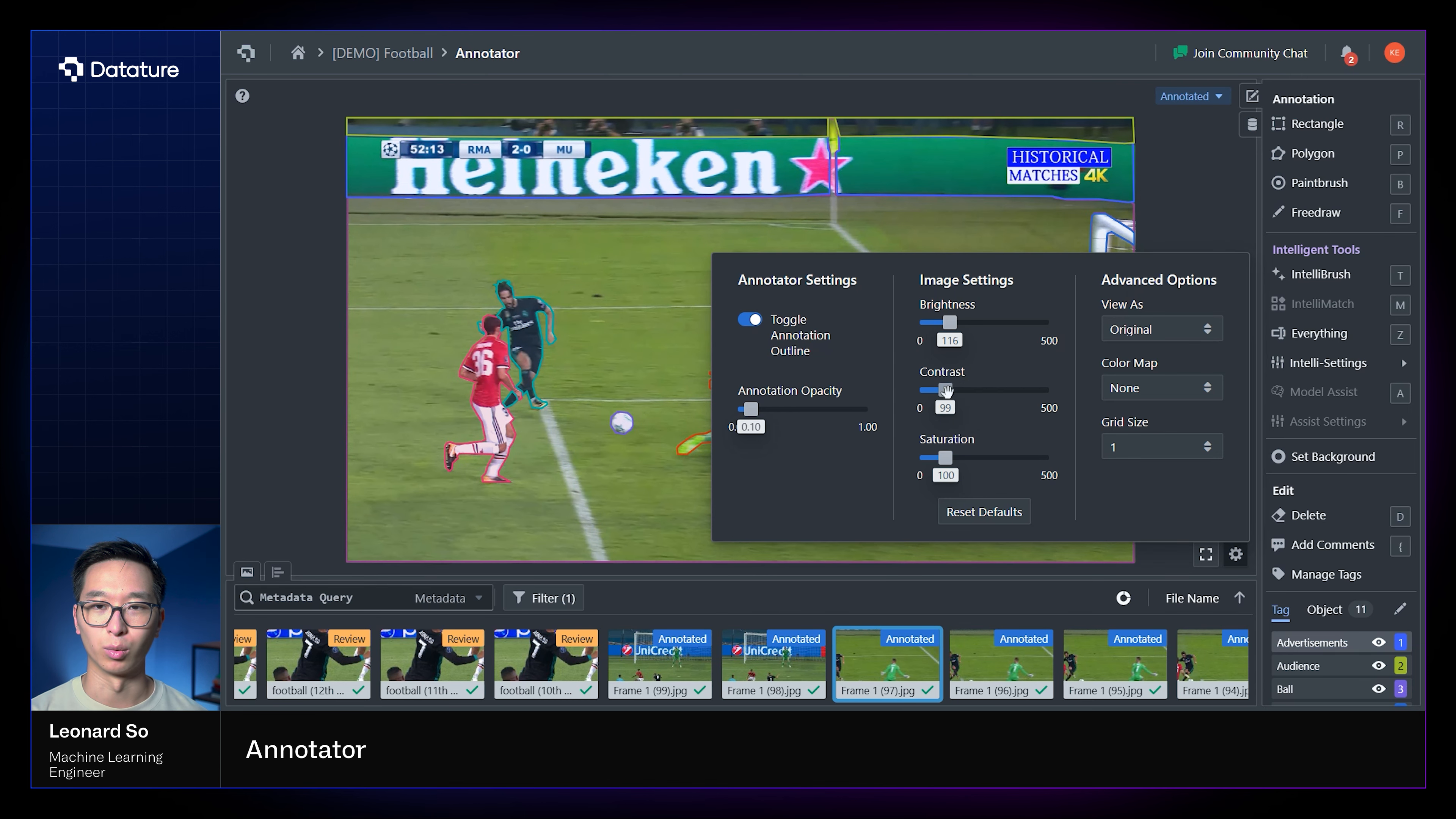
{"action": "mouse_move", "coordinate": [943, 462]}
{"action": "left_mouse_down"}
{"action": "mouse_move", "coordinate": [1033, 465]}
{"action": "mouse_move", "coordinate": [947, 459]}
{"action": "left_mouse_up"}
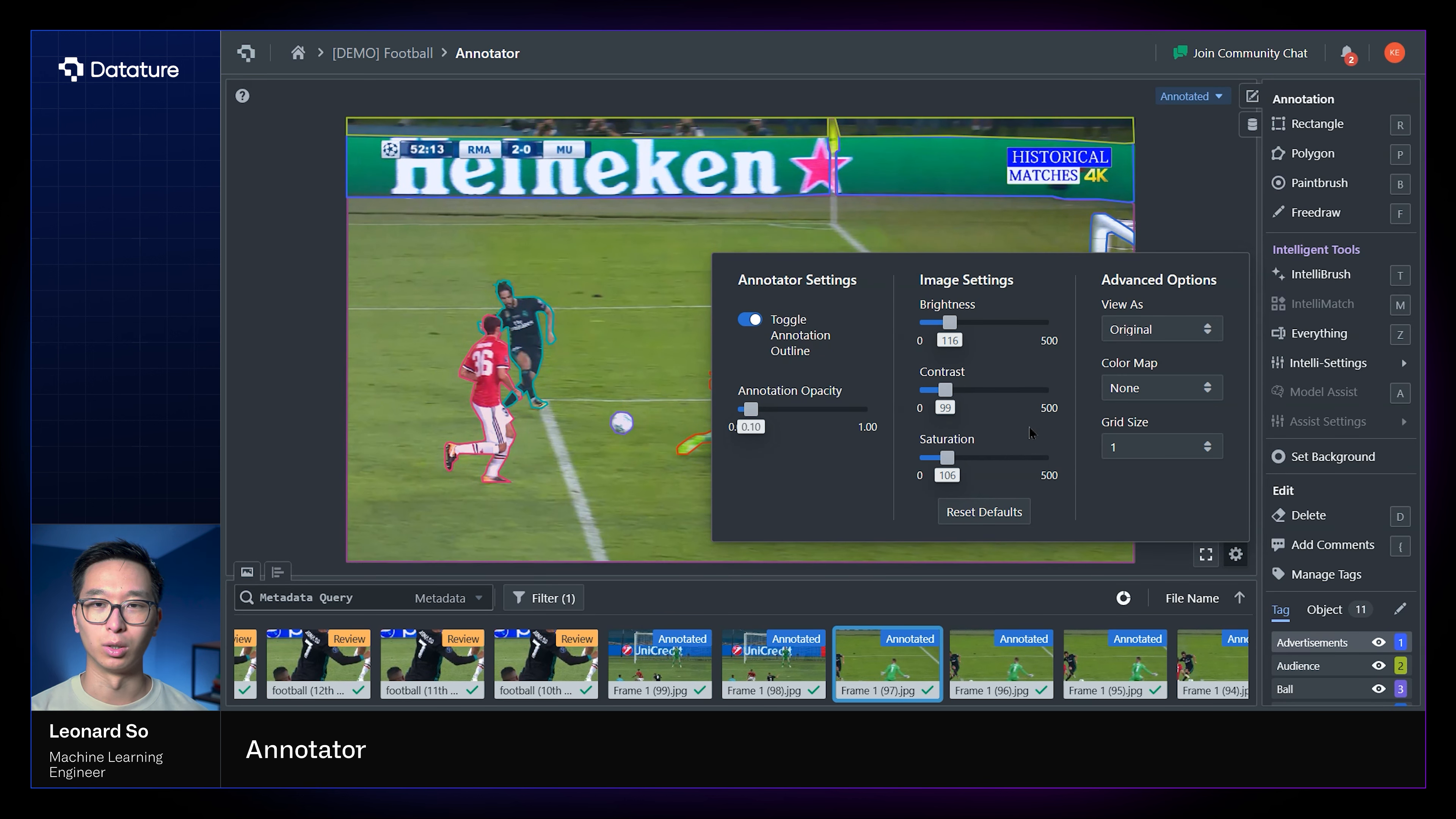
{"action": "left_click", "coordinate": [1003, 519]}
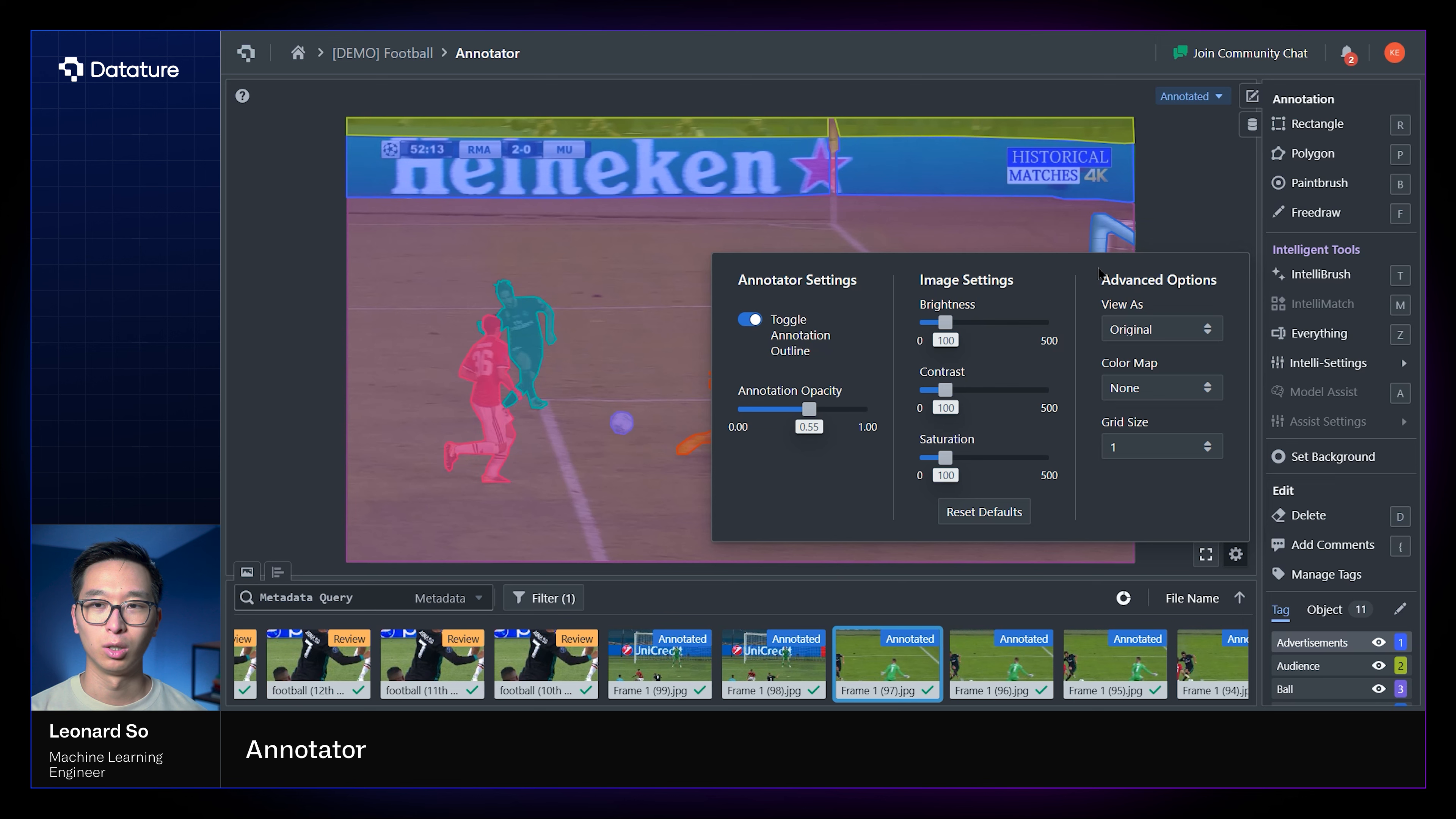
- Try viewing the image as a 640x640 crop with annotation opacity 0.16, and return the view to Original
{"action": "left_click", "coordinate": [1157, 331]}
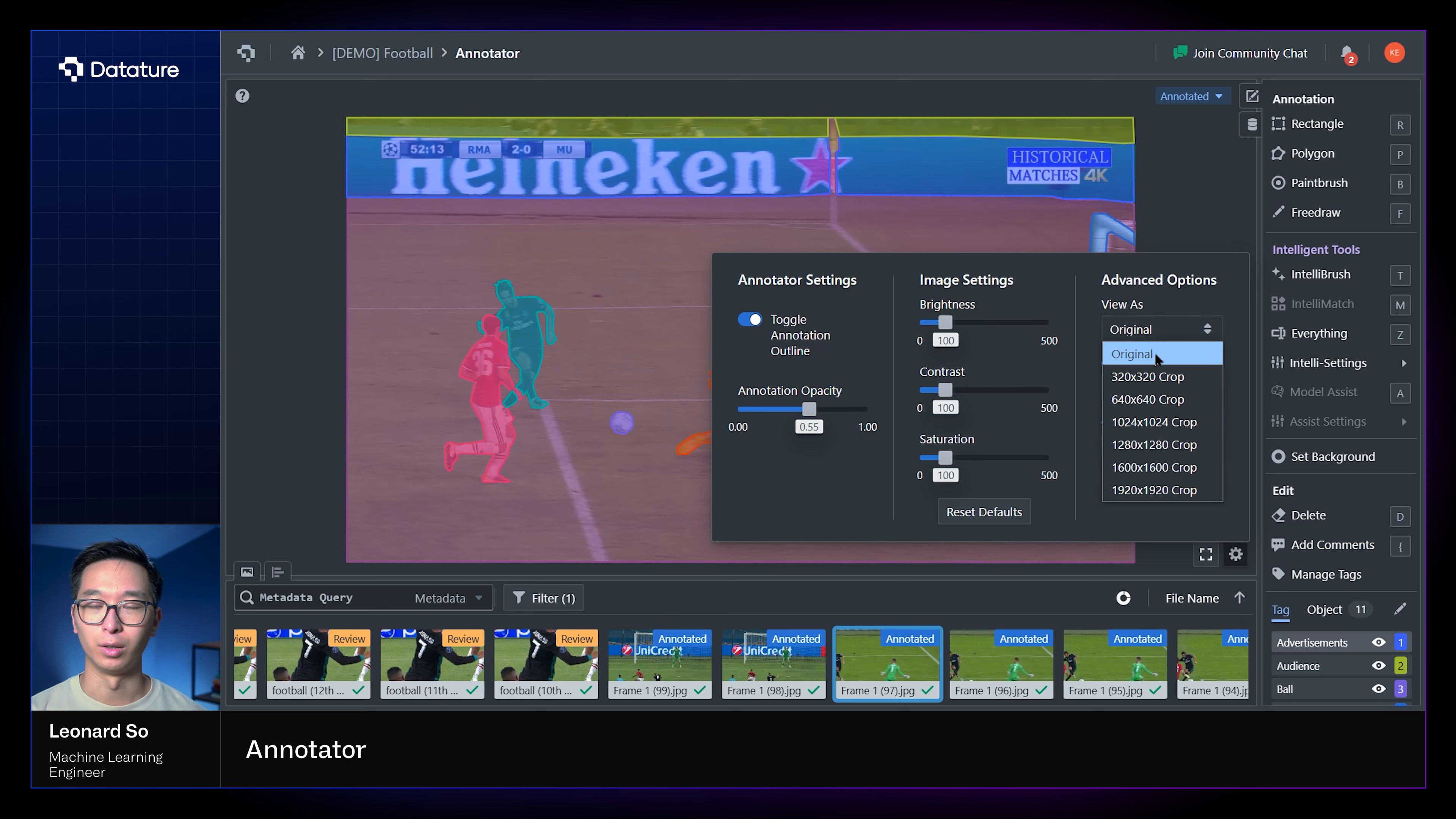
{"action": "left_click", "coordinate": [1160, 407]}
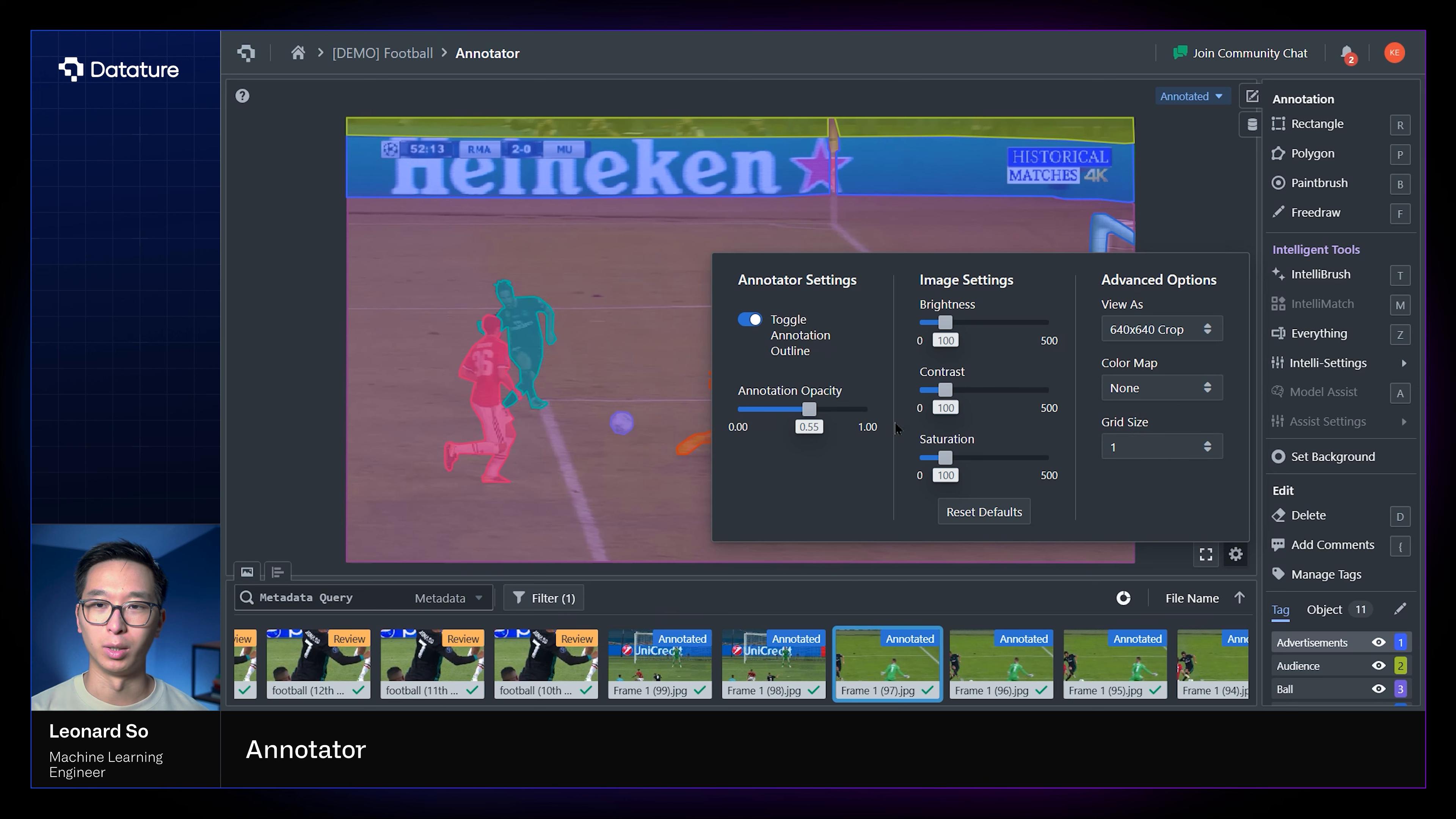
{"action": "left_click_drag", "start_coordinate": [818, 412], "coordinate": [760, 411]}
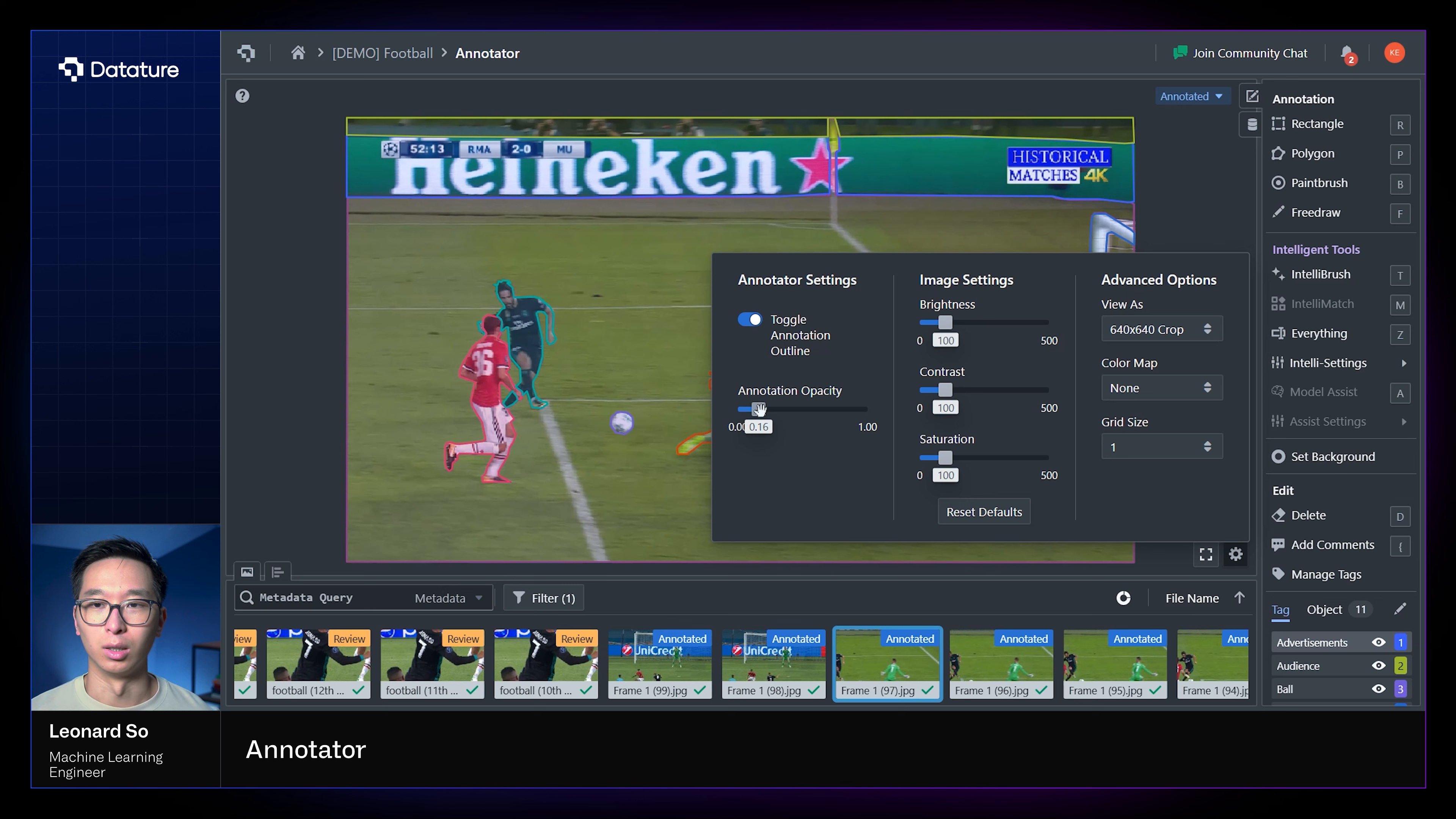
{"action": "left_click", "coordinate": [1178, 332]}
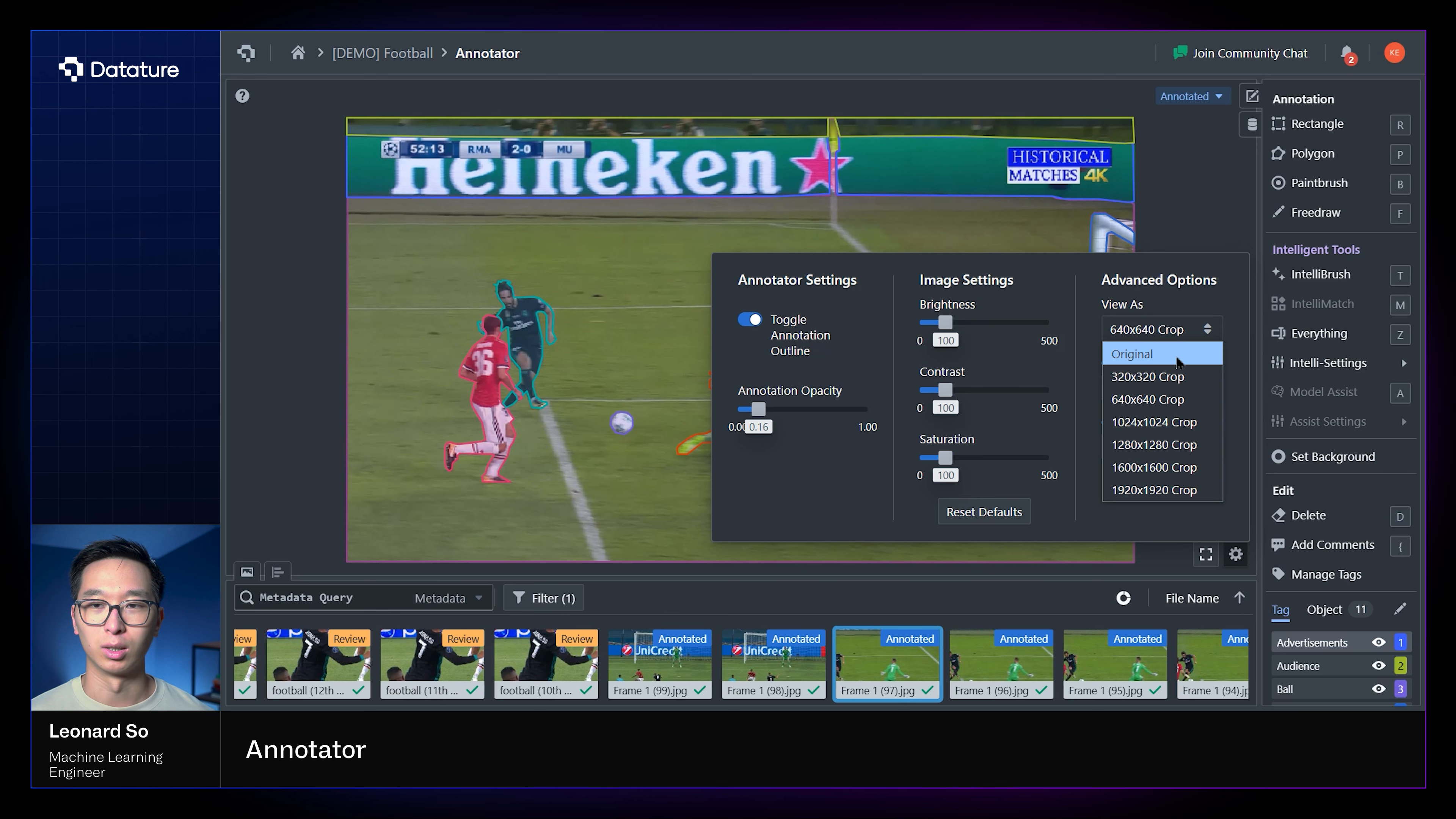
{"action": "left_click", "coordinate": [1178, 355]}
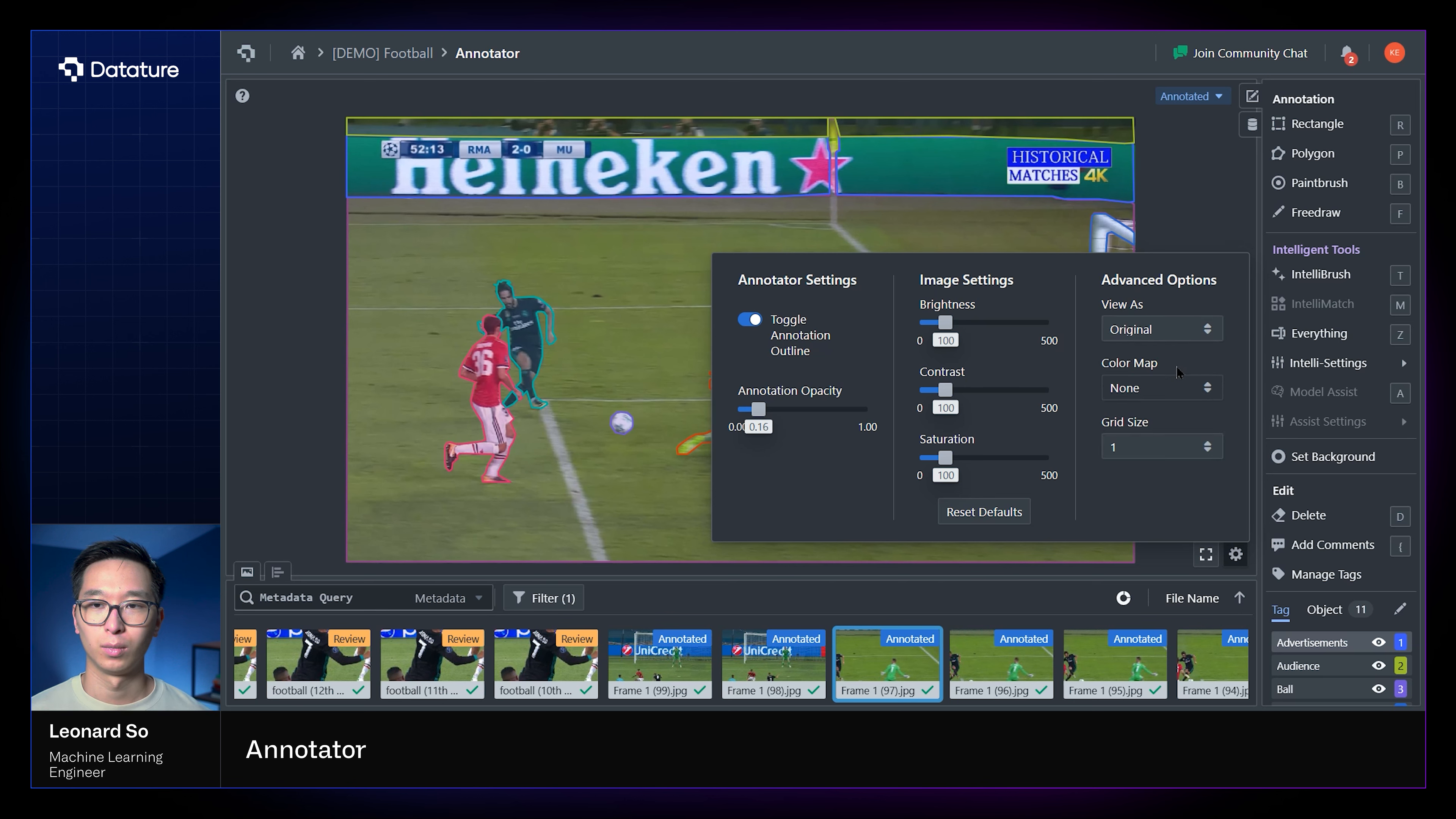
- Try the Autumn color map on the image and set the color map back to None
{"action": "left_click", "coordinate": [1182, 393]}
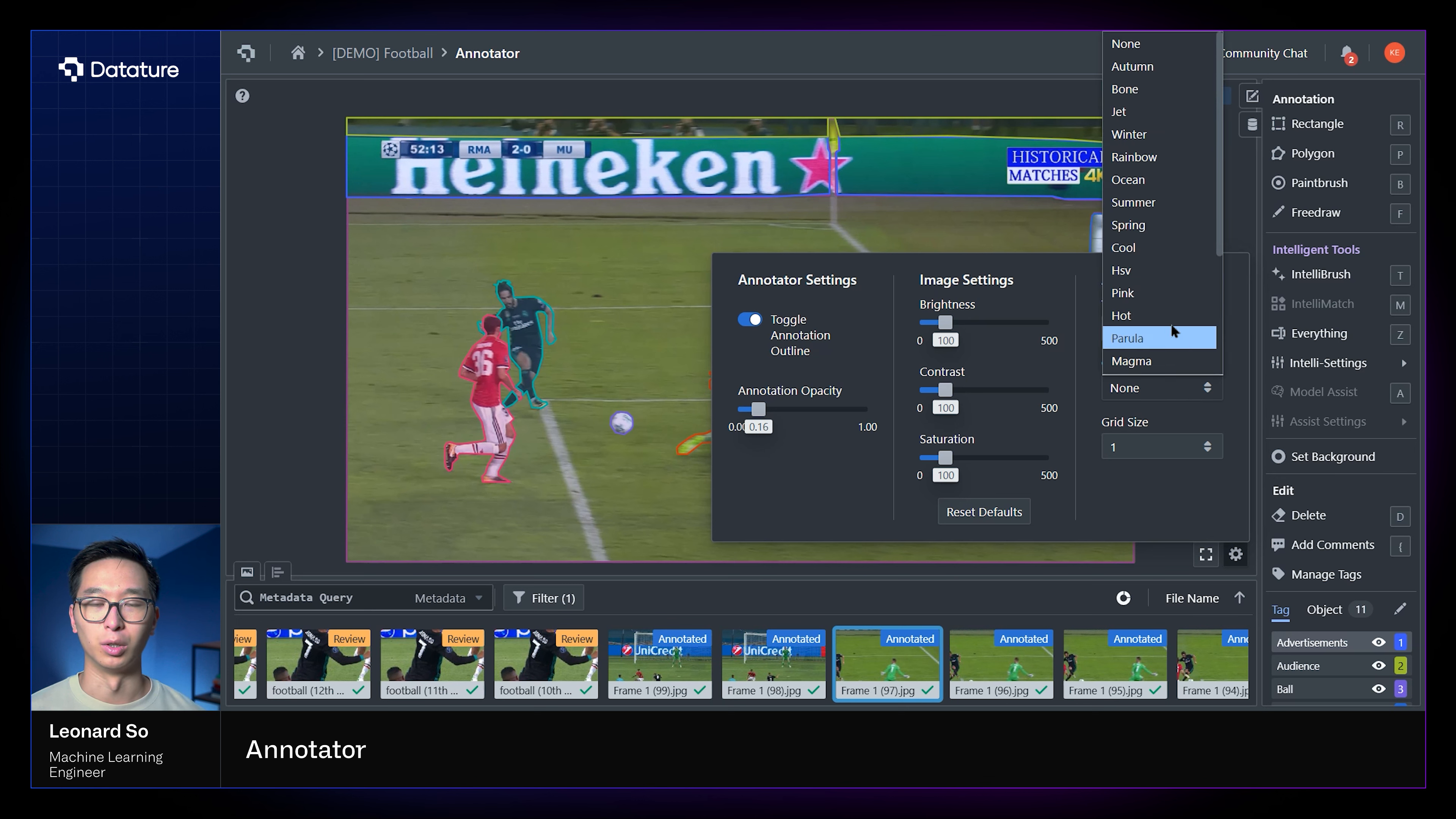
{"action": "left_click", "coordinate": [1141, 67]}
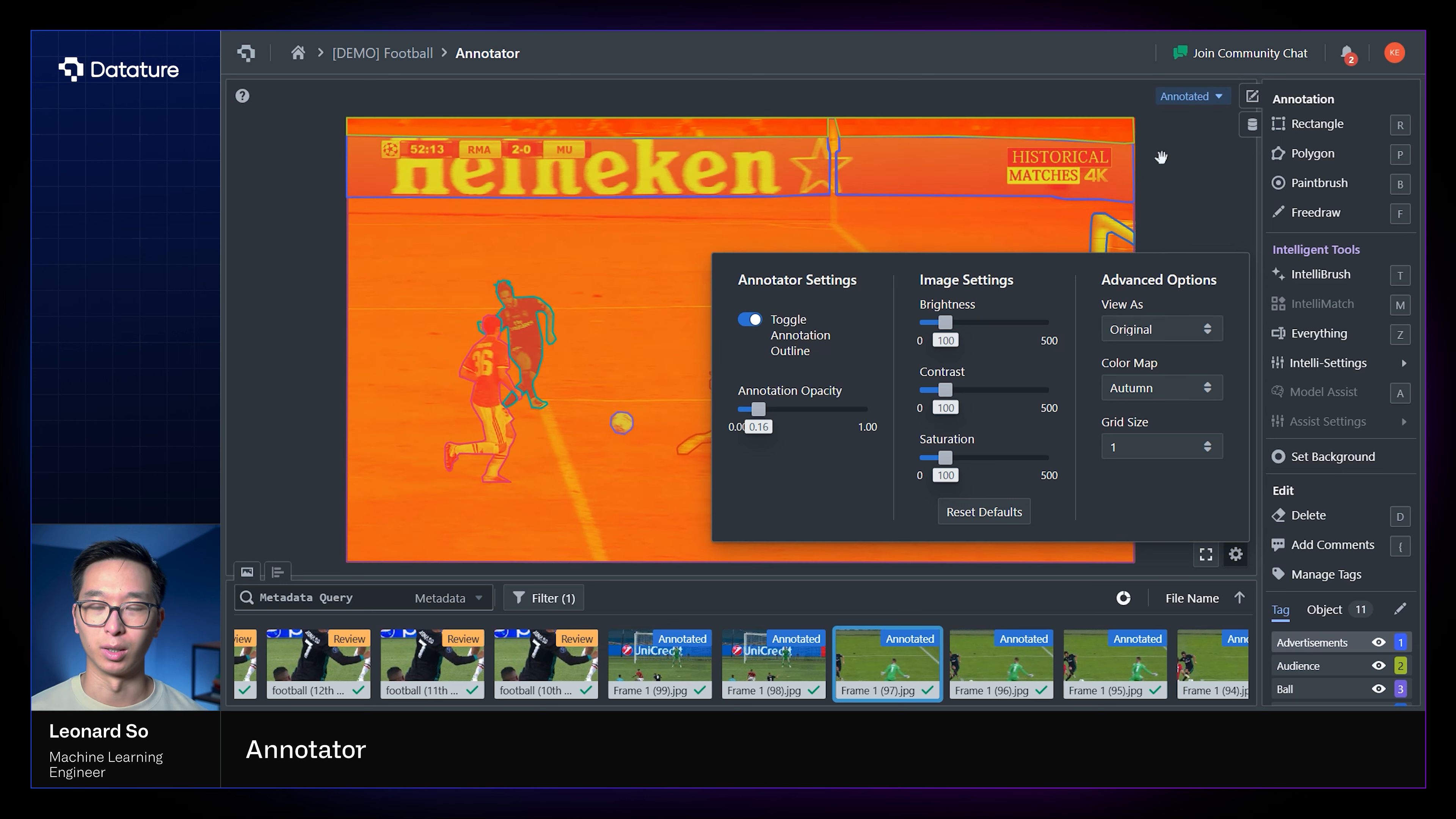
{"action": "left_click", "coordinate": [1180, 392]}
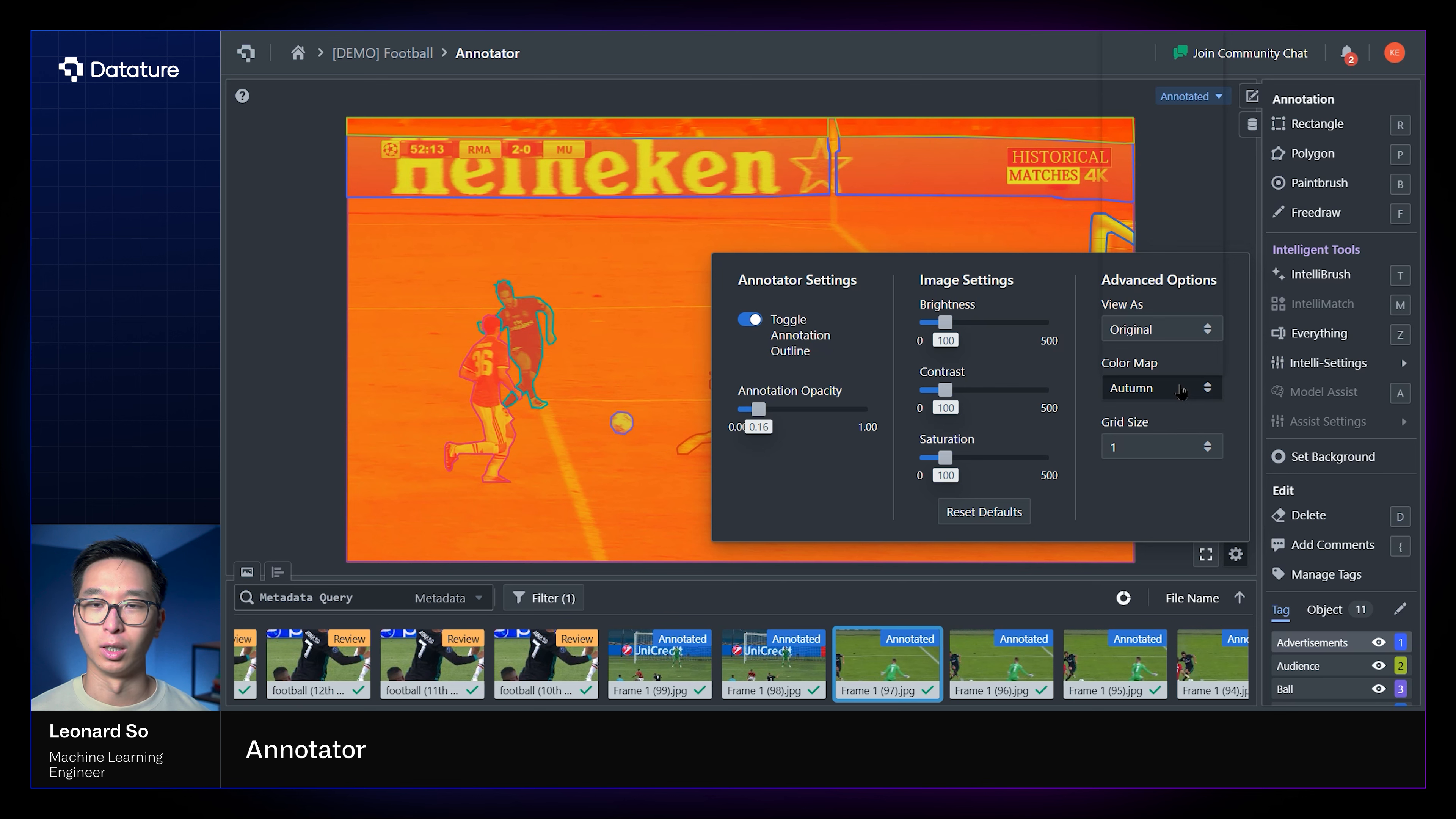
{"action": "left_click", "coordinate": [1180, 392]}
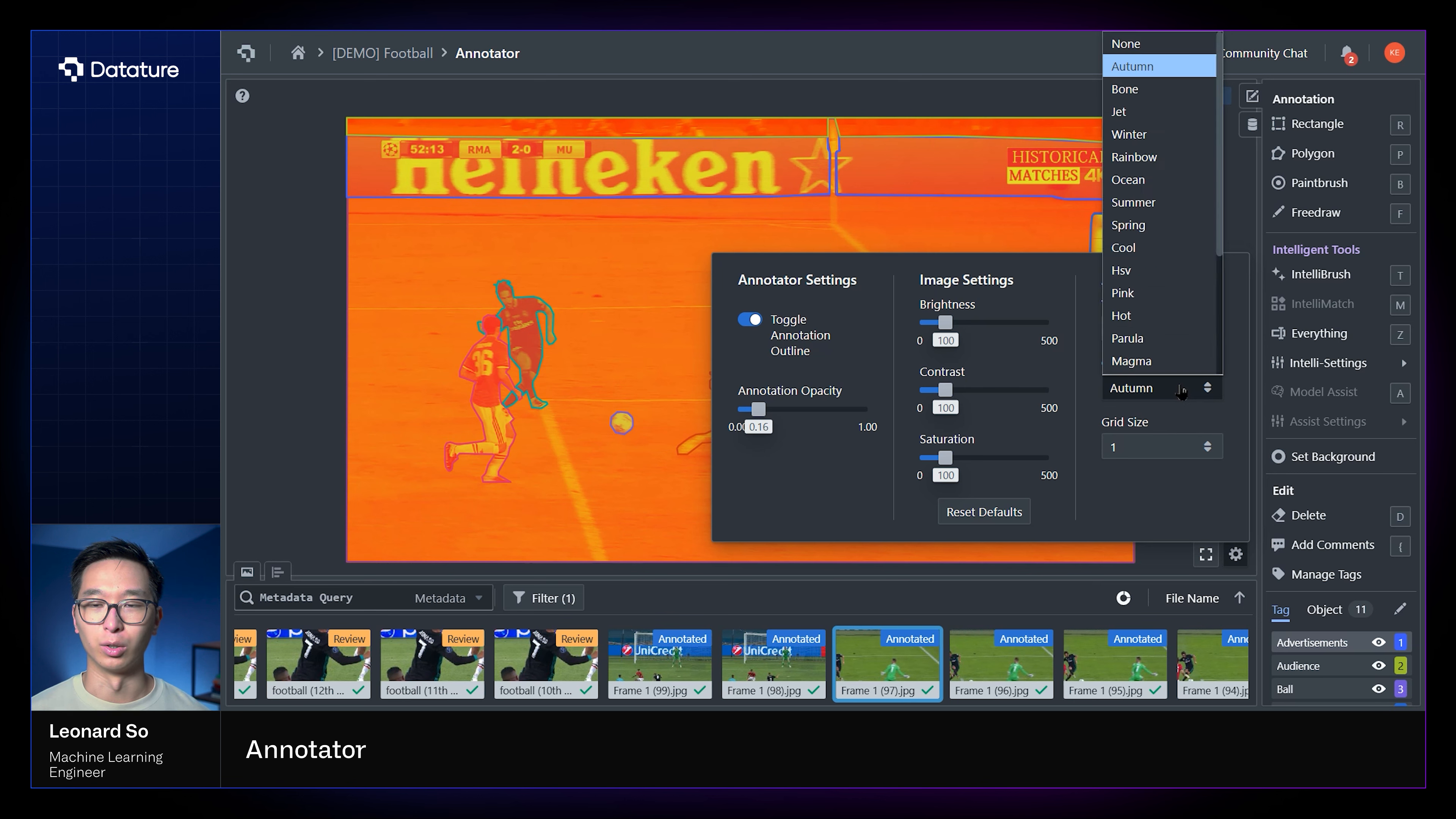
{"action": "left_click", "coordinate": [1132, 45]}
- Set the grid size to 3 and examine the middle-left, bottom-center and center grid cells of the image
{"action": "left_click", "coordinate": [1170, 456]}
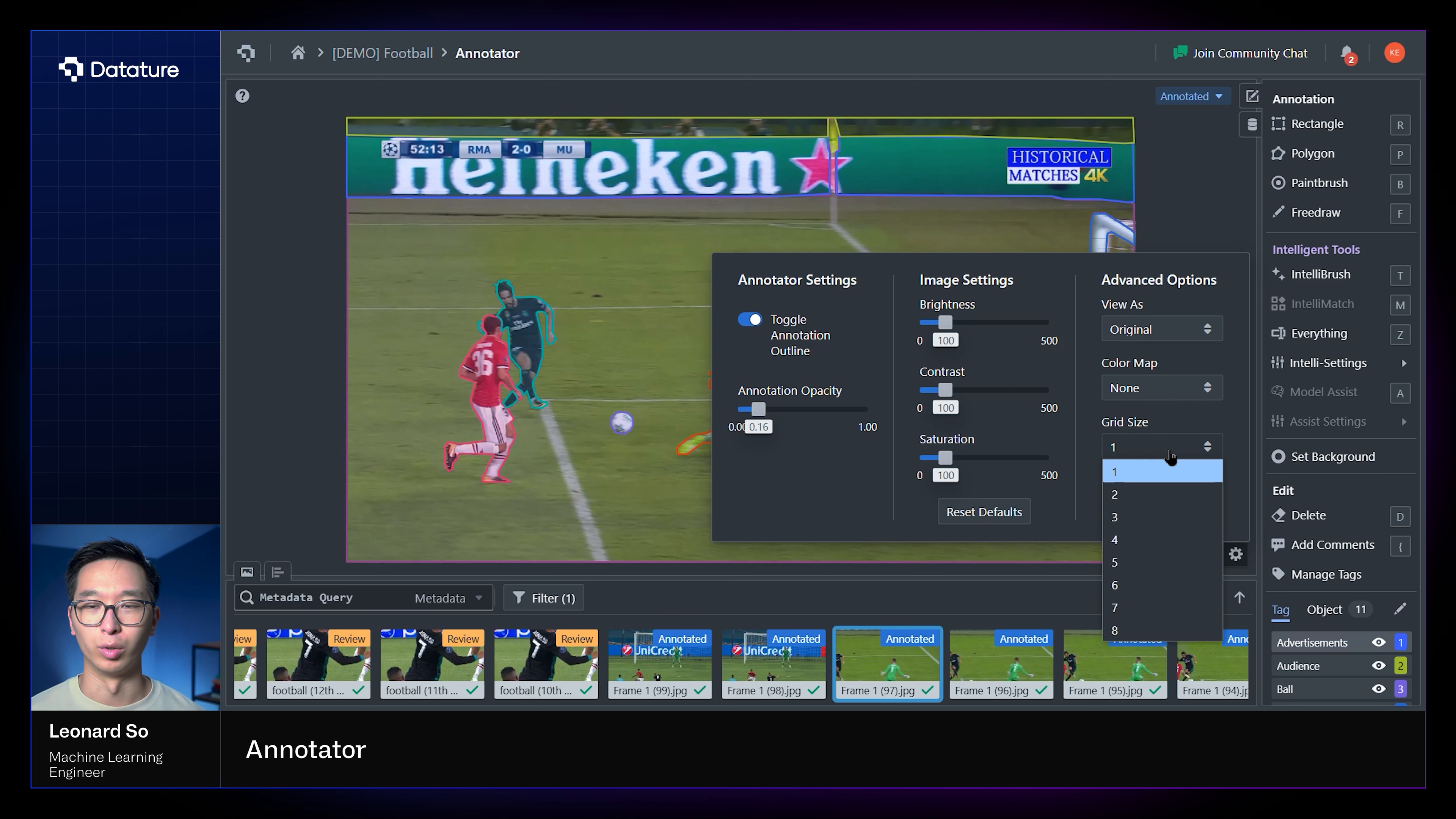
{"action": "left_click", "coordinate": [1174, 518]}
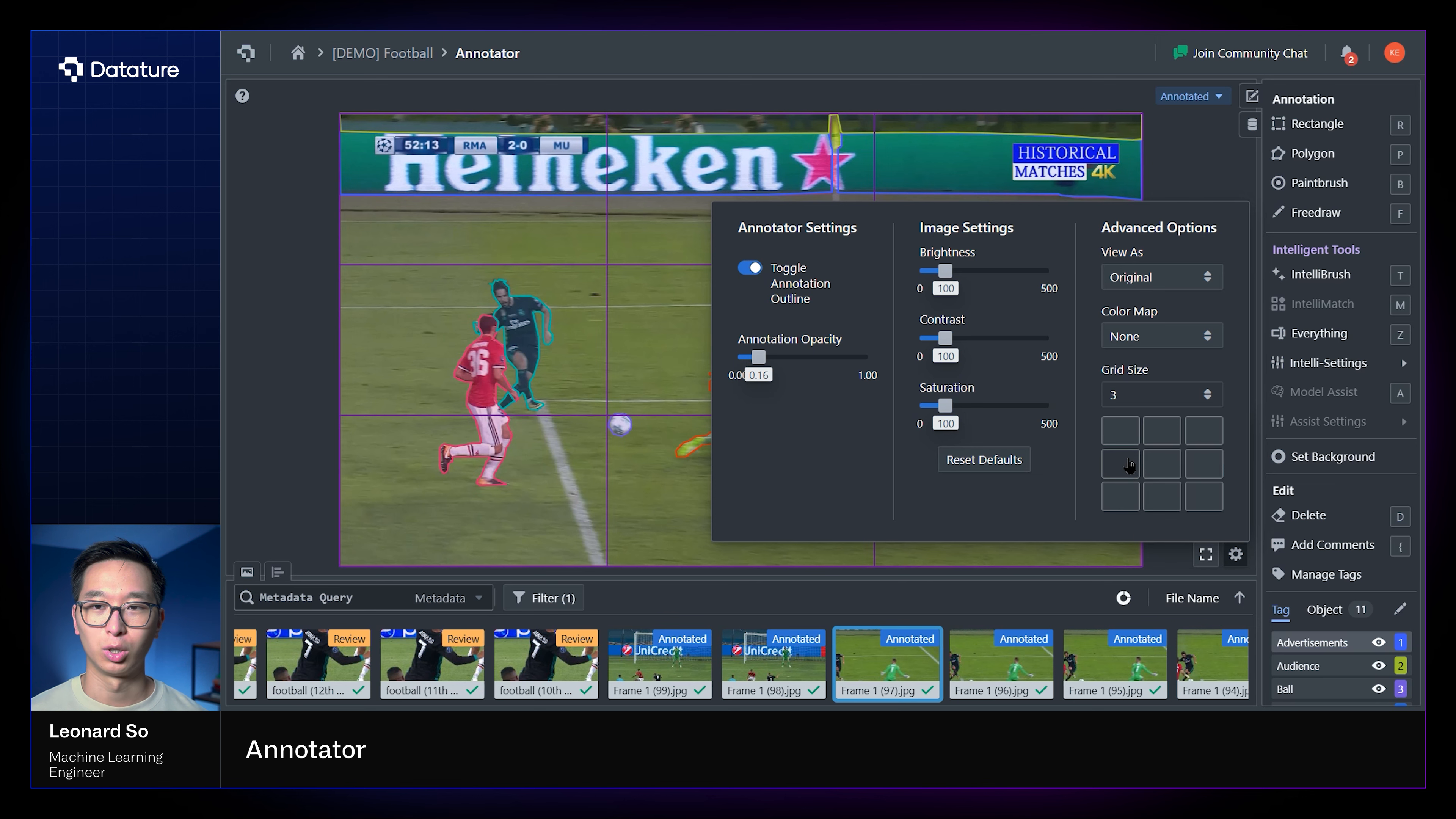
{"action": "left_click", "coordinate": [1114, 468]}
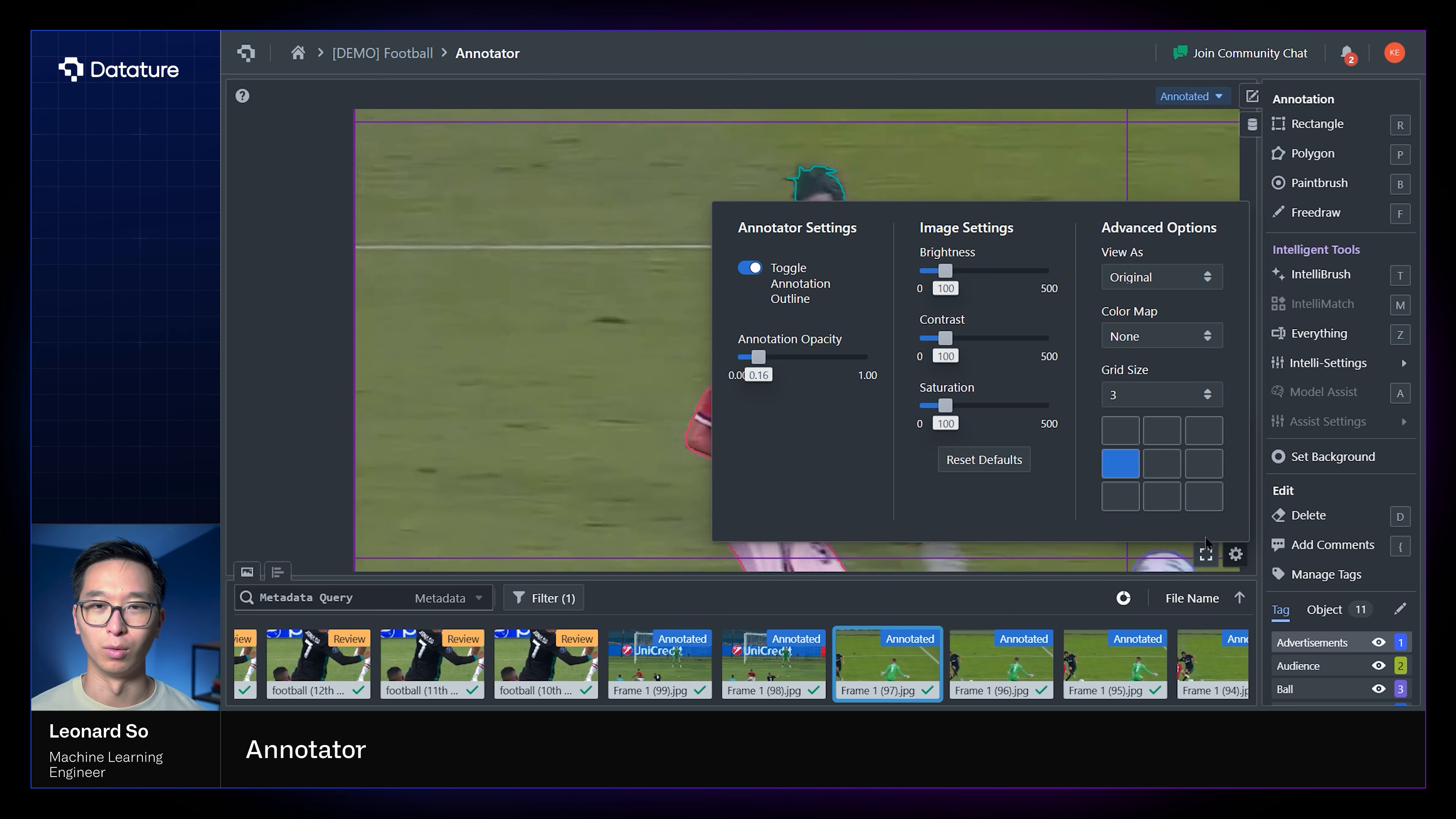
{"action": "left_click", "coordinate": [1235, 554]}
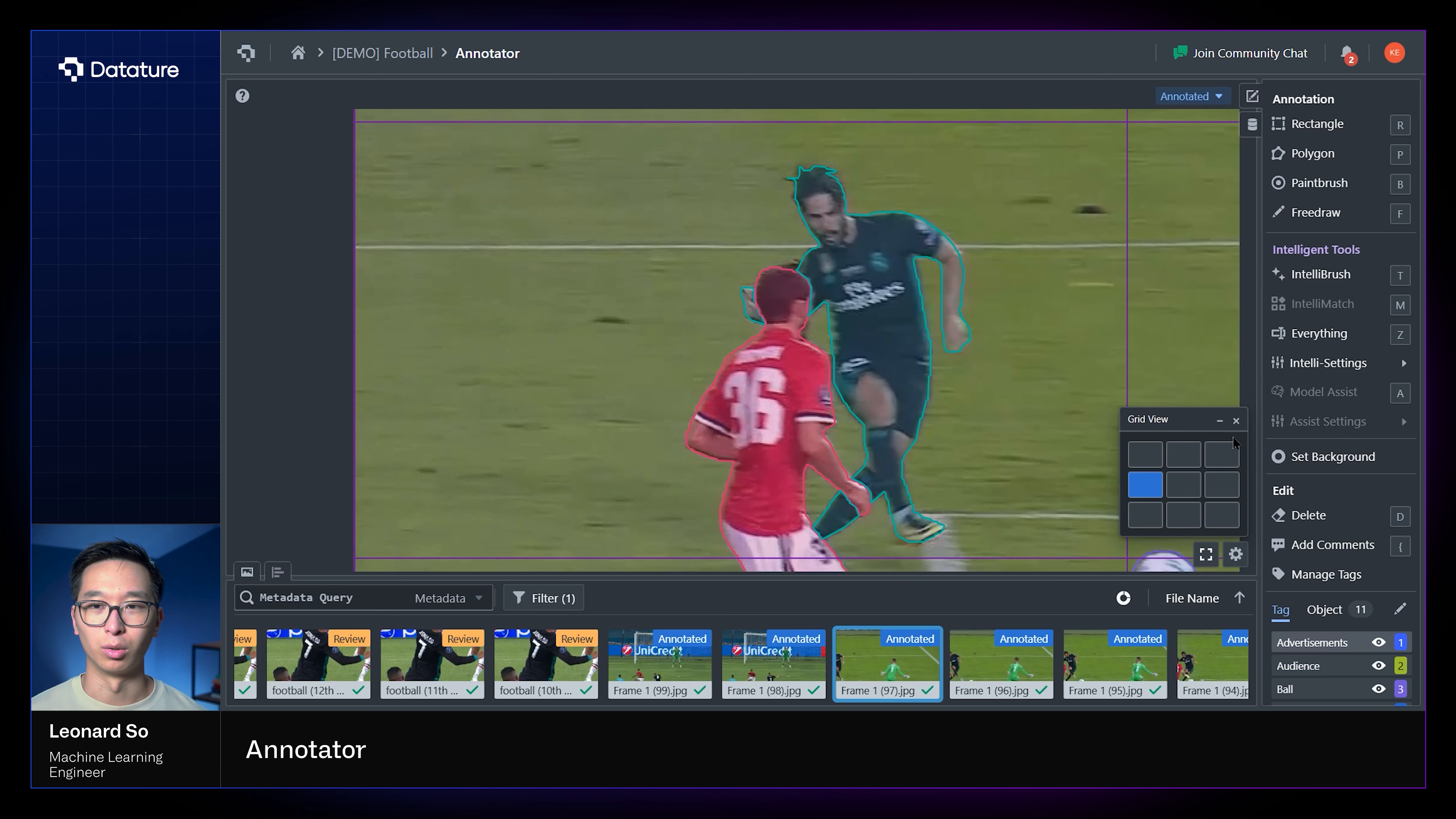
{"action": "left_click", "coordinate": [1194, 519]}
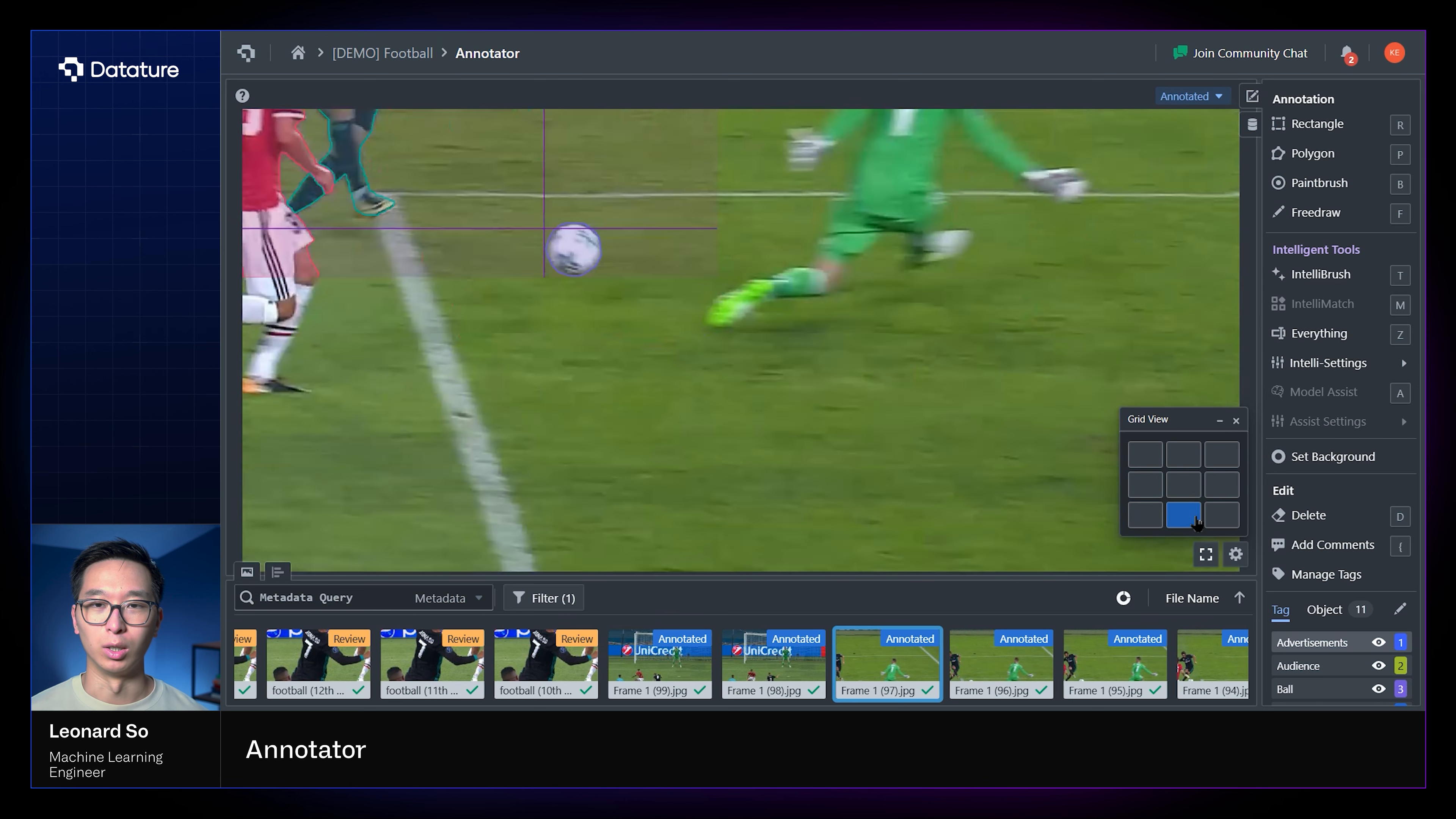
{"action": "left_click", "coordinate": [1189, 486]}
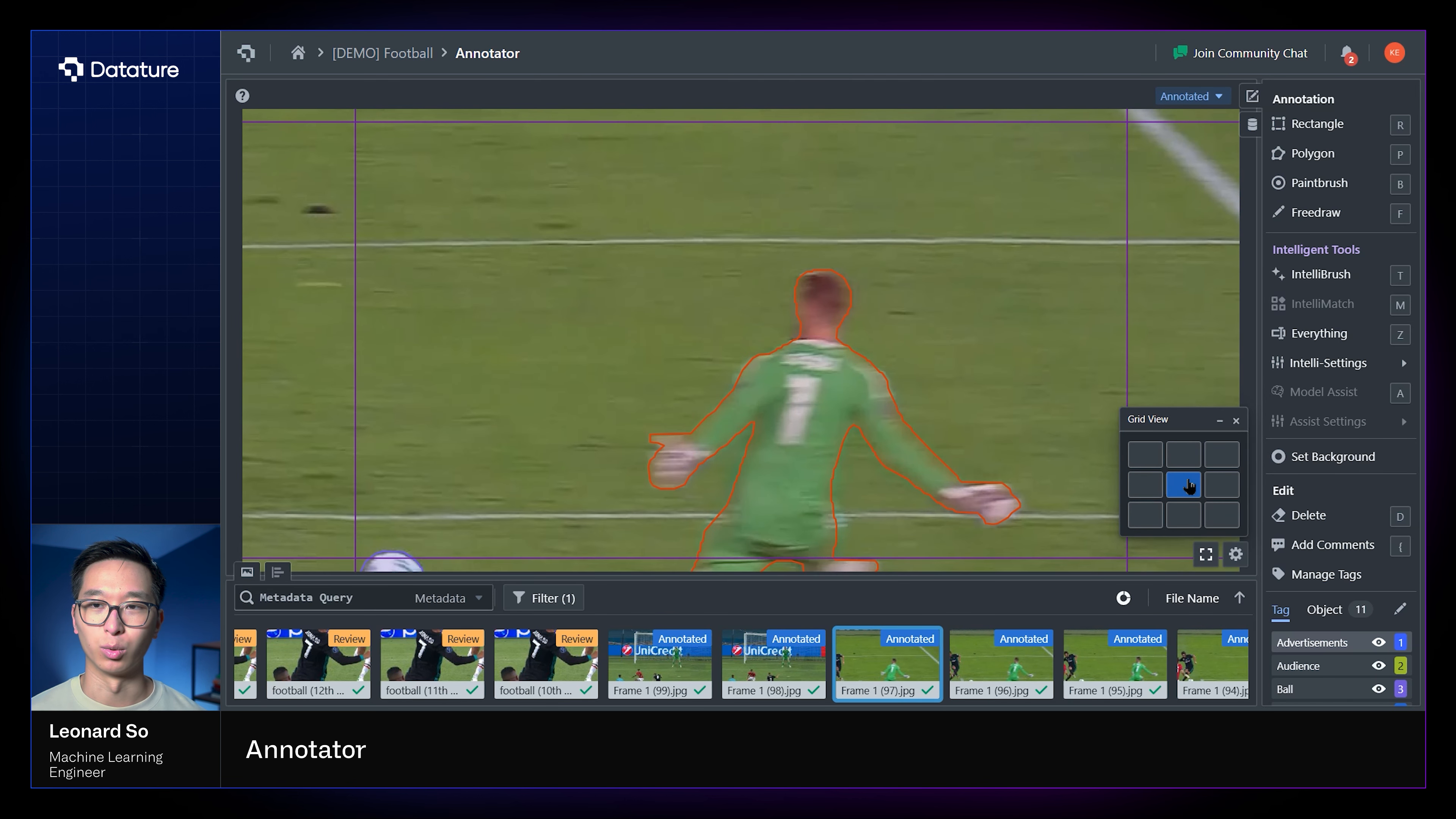
- Set the grid size back to 1, reset the display settings to their defaults and close the settings
{"action": "left_click", "coordinate": [1235, 554]}
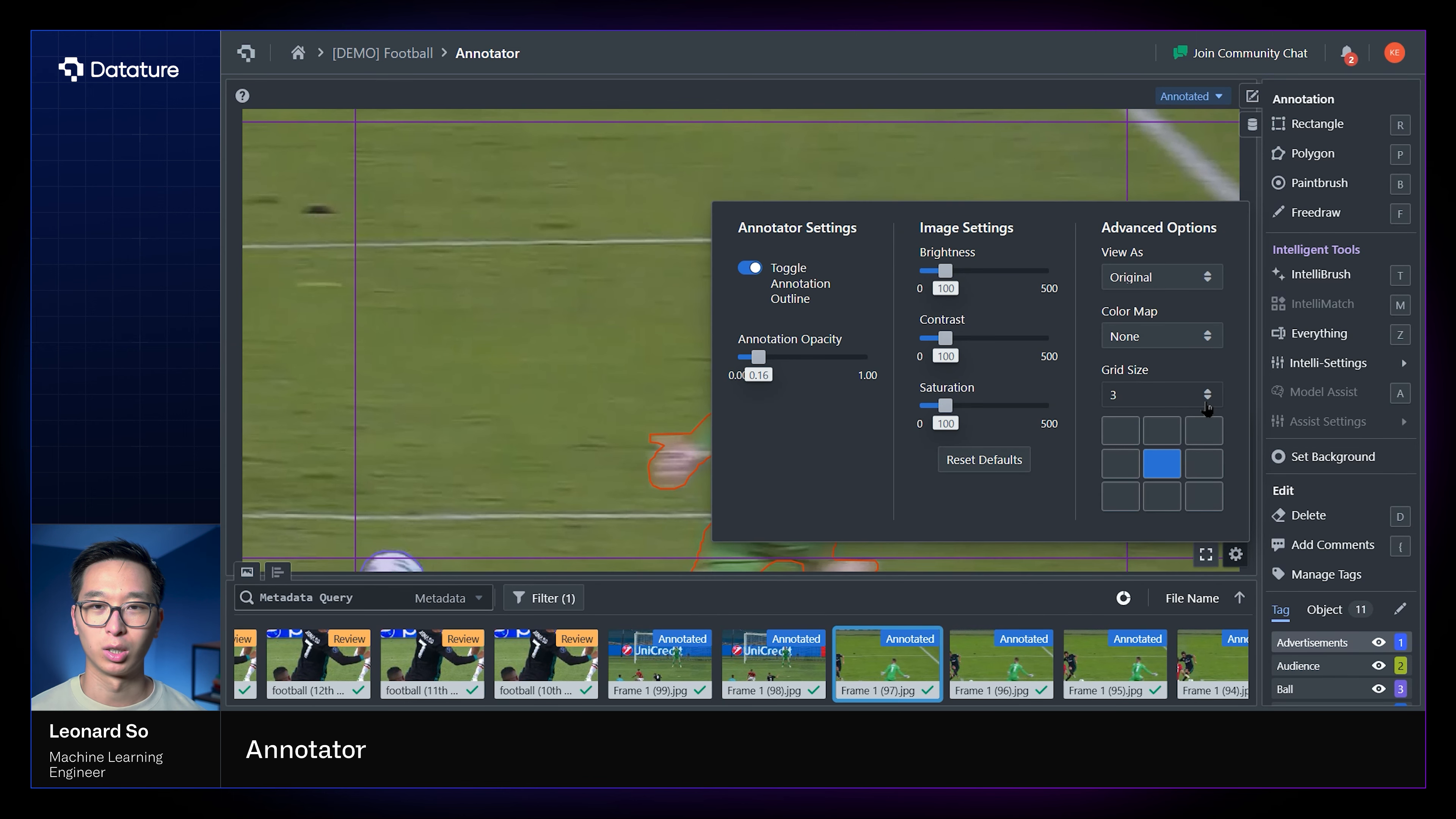
{"action": "left_click", "coordinate": [1206, 401]}
{"action": "left_click", "coordinate": [1203, 418]}
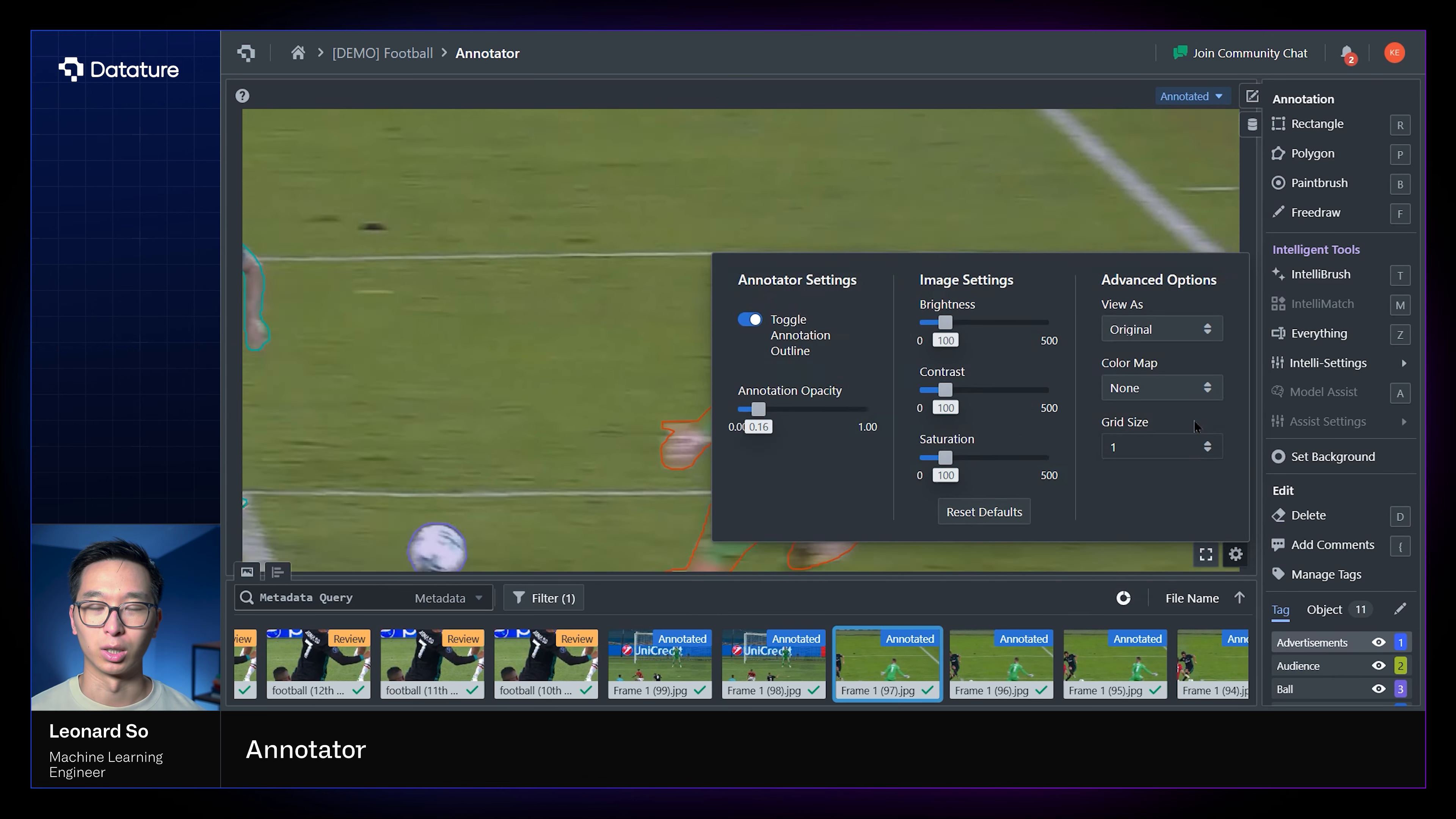
{"action": "left_click", "coordinate": [1011, 523]}
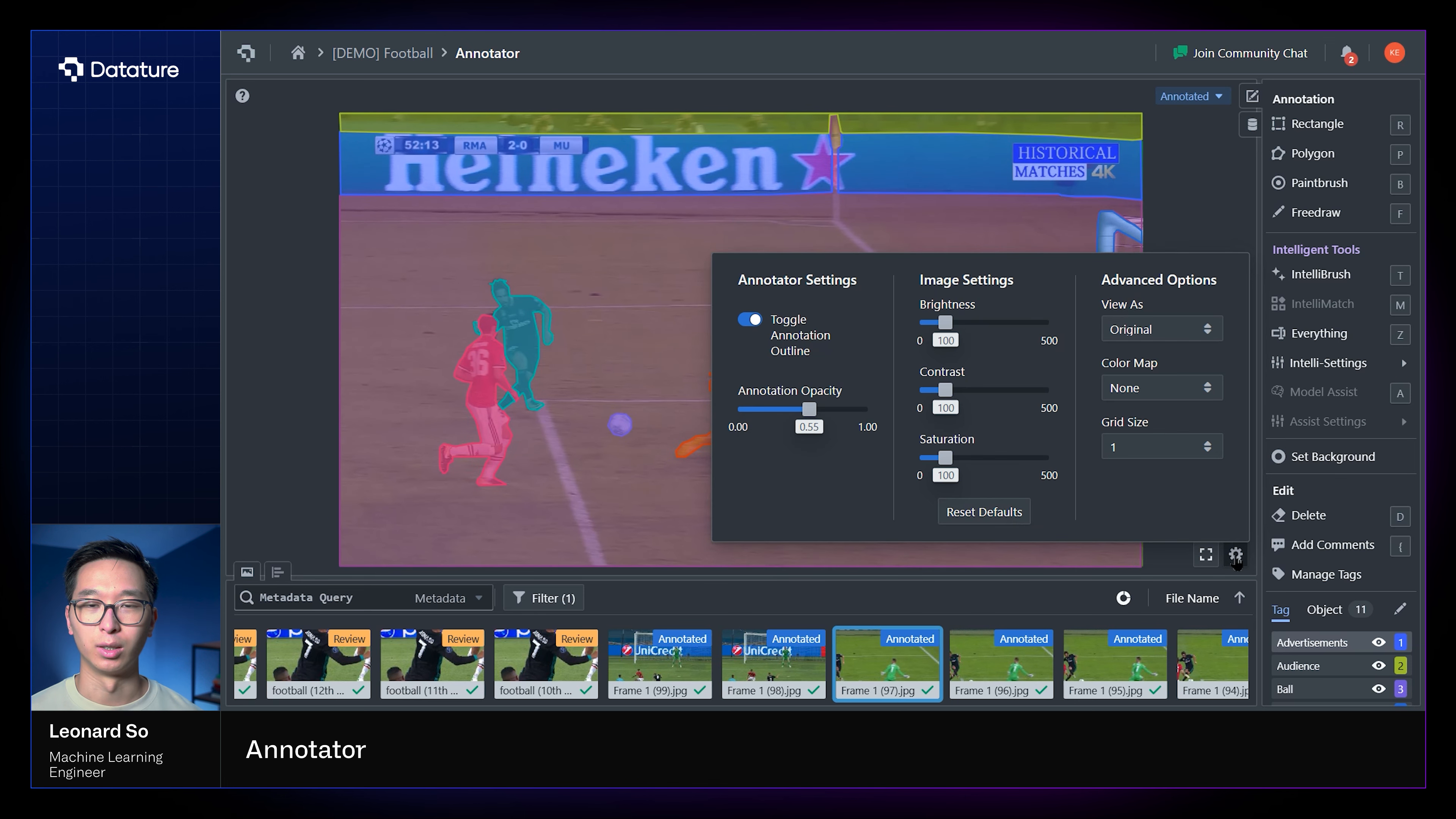
{"action": "left_click", "coordinate": [1235, 555]}
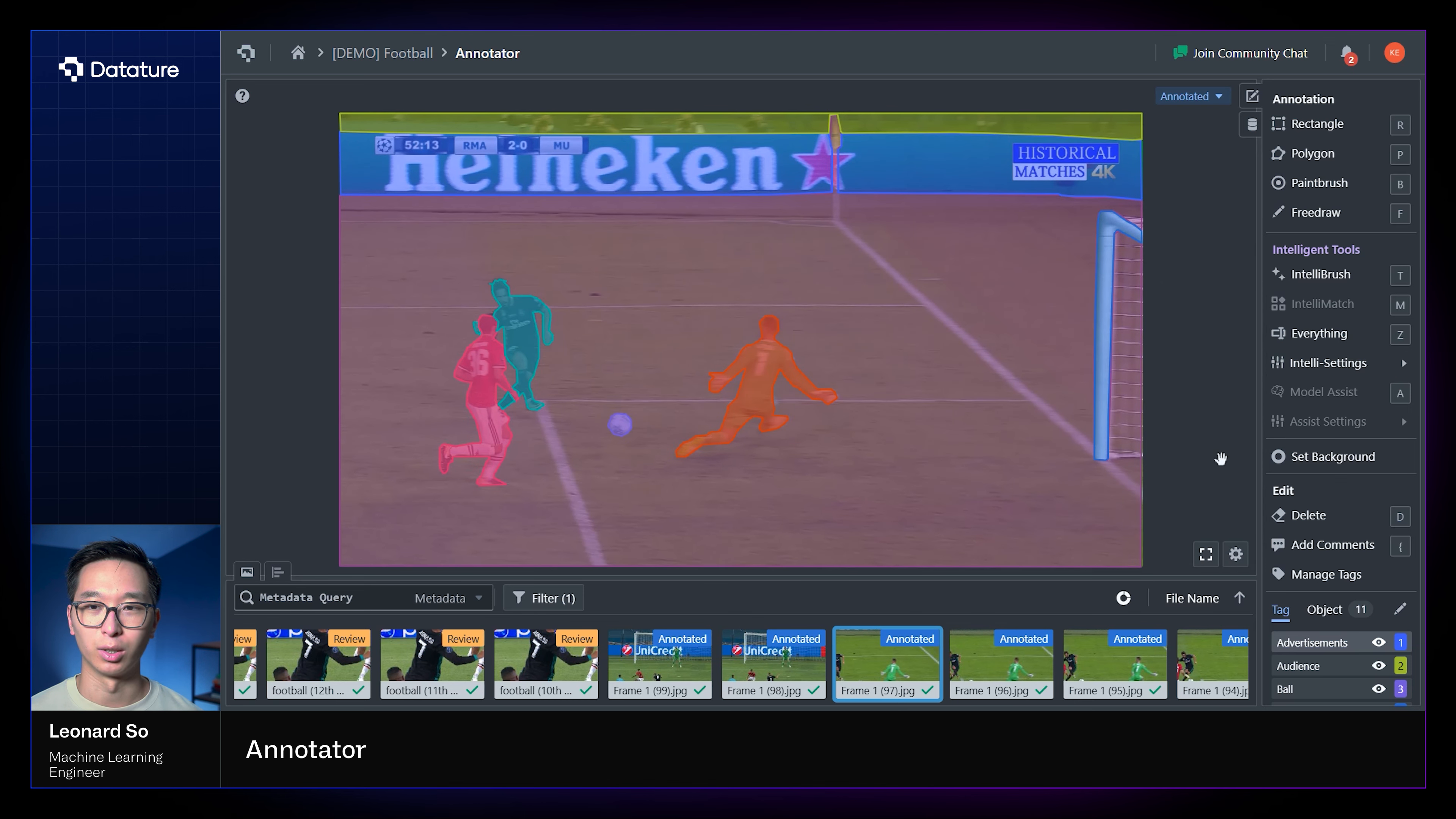
- Look through the project's tags and the individual annotated objects in Frame 1 (97).jpg
{"action": "mouse_move", "coordinate": [1259, 406]}
{"action": "left_mouse_down"}
{"action": "mouse_move", "coordinate": [1220, 408]}
{"action": "mouse_move", "coordinate": [1258, 411]}
{"action": "left_mouse_up"}
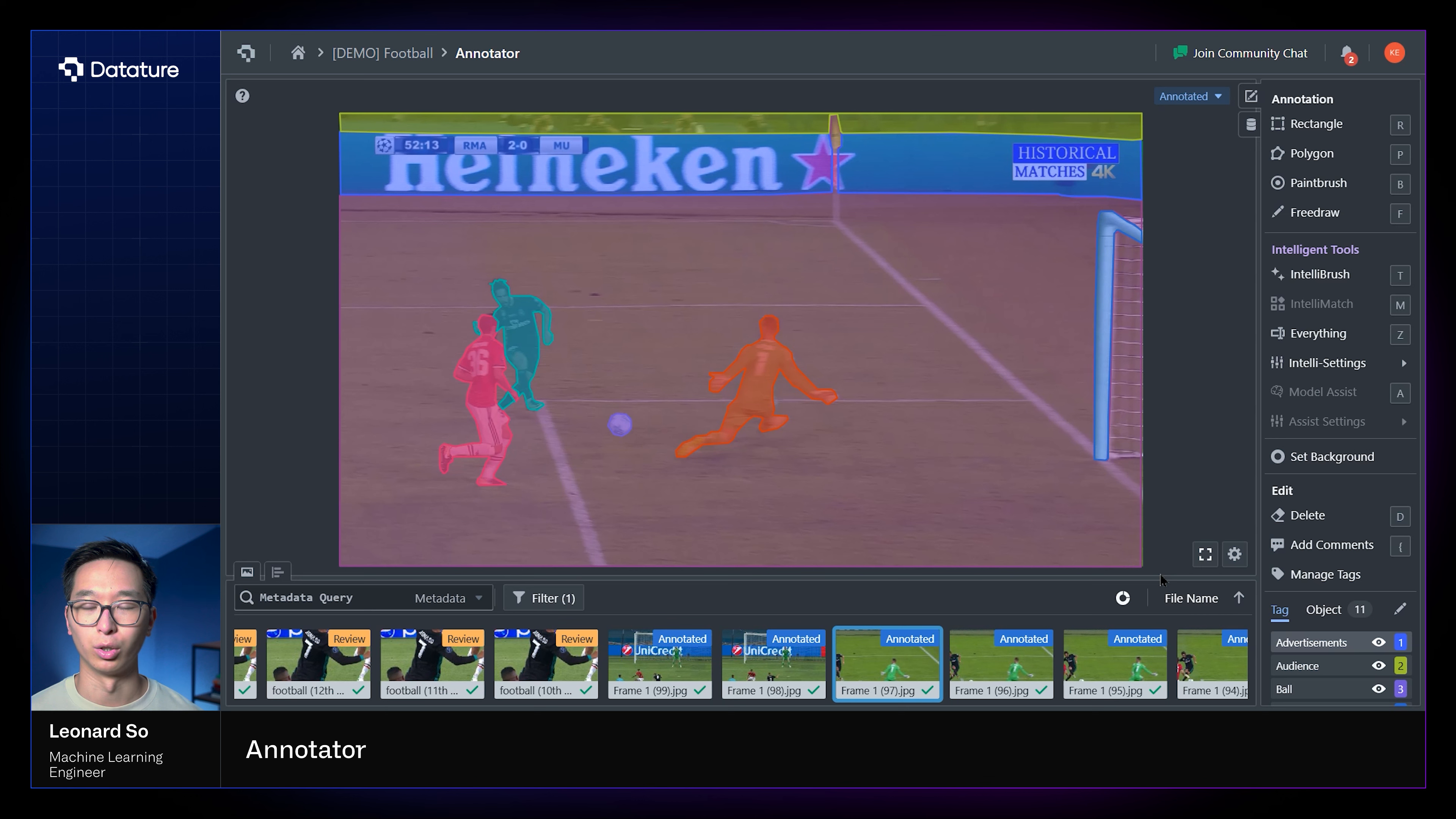
{"action": "scroll", "coordinate": [1303, 663], "scroll_direction": "down", "scroll_amount": 4}
{"action": "scroll", "coordinate": [1303, 663], "scroll_direction": "up", "scroll_amount": 4}
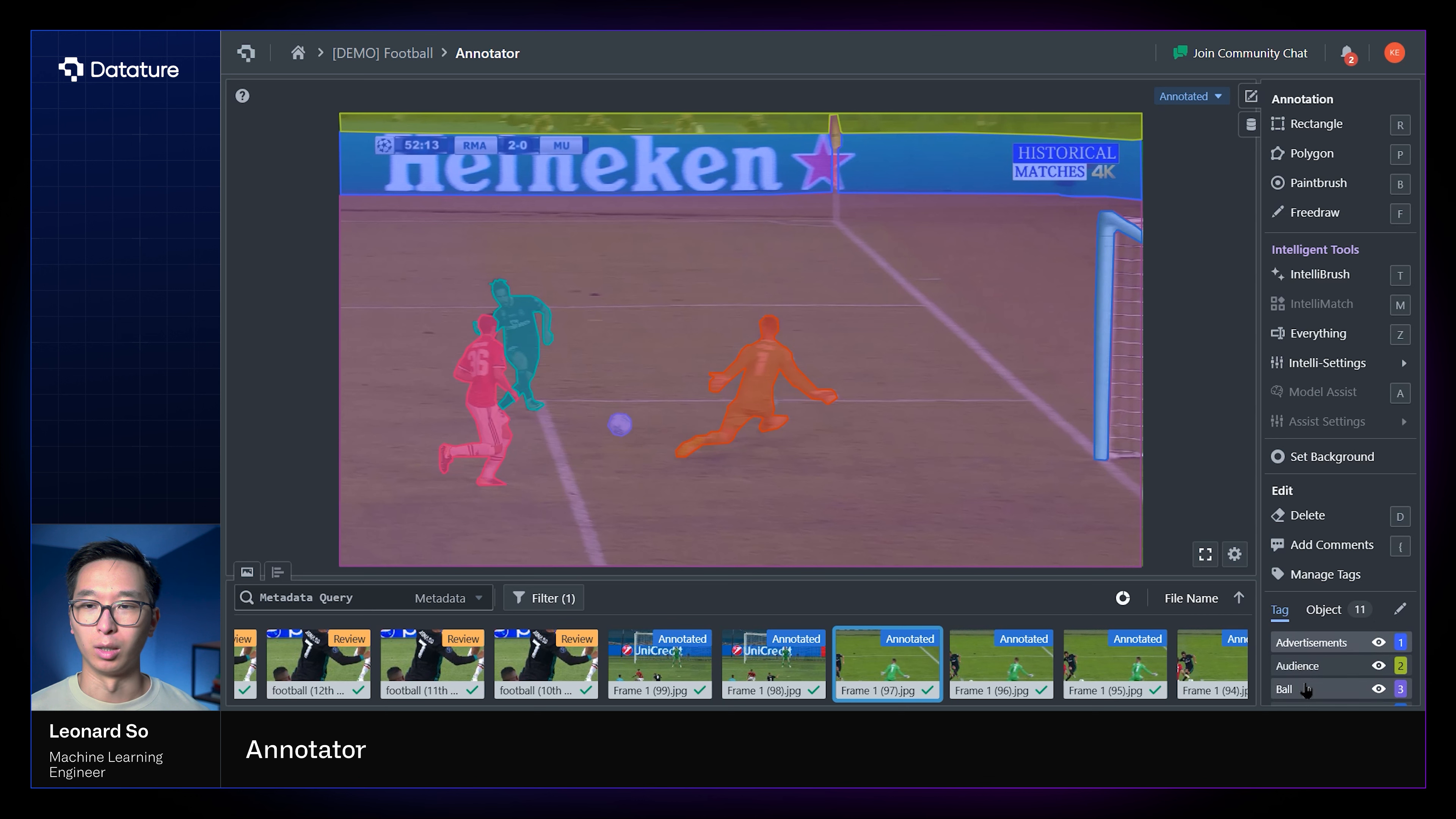
{"action": "left_click", "coordinate": [1340, 621]}
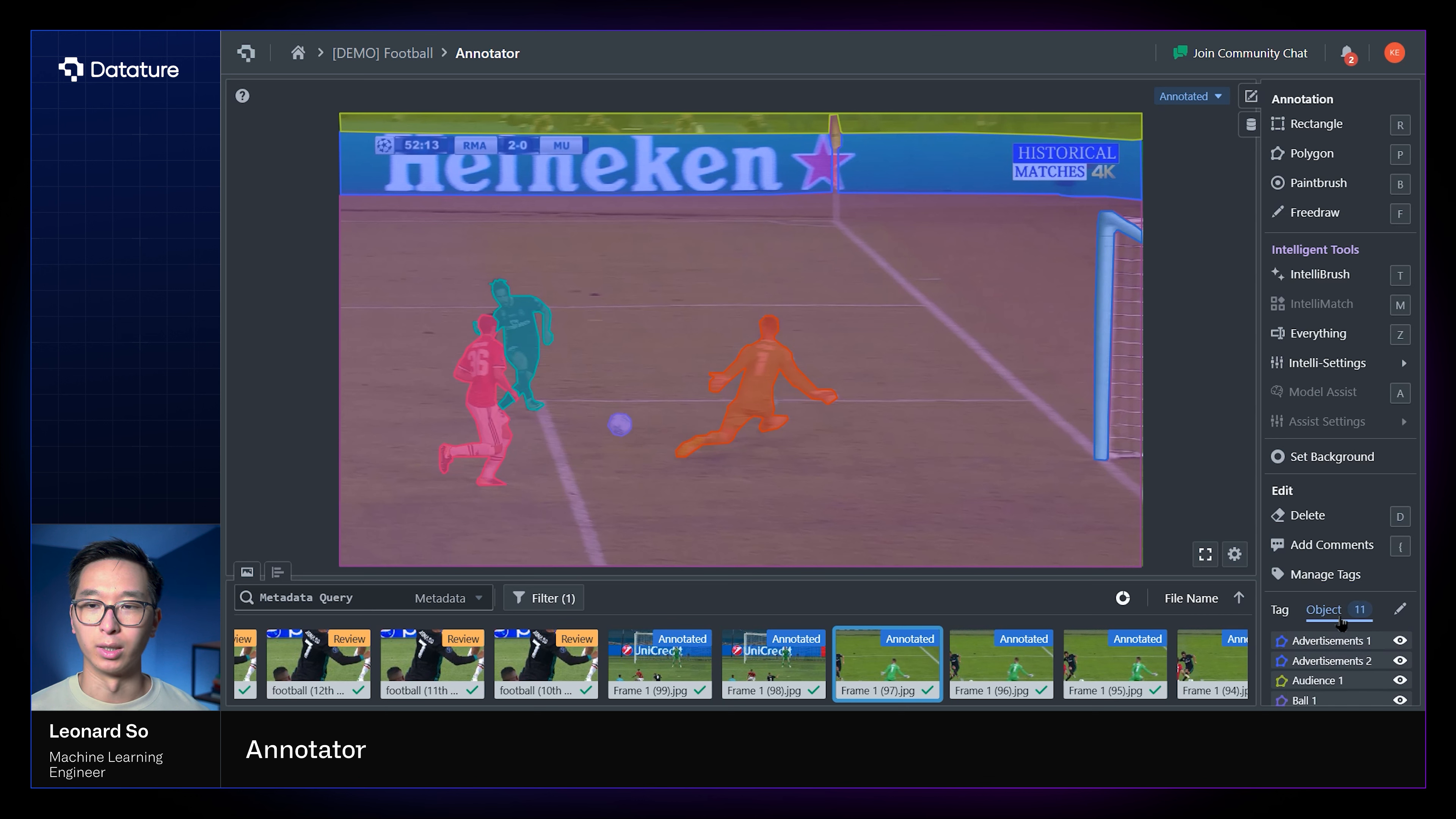
{"action": "scroll", "coordinate": [1329, 681], "scroll_direction": "down", "scroll_amount": 3}
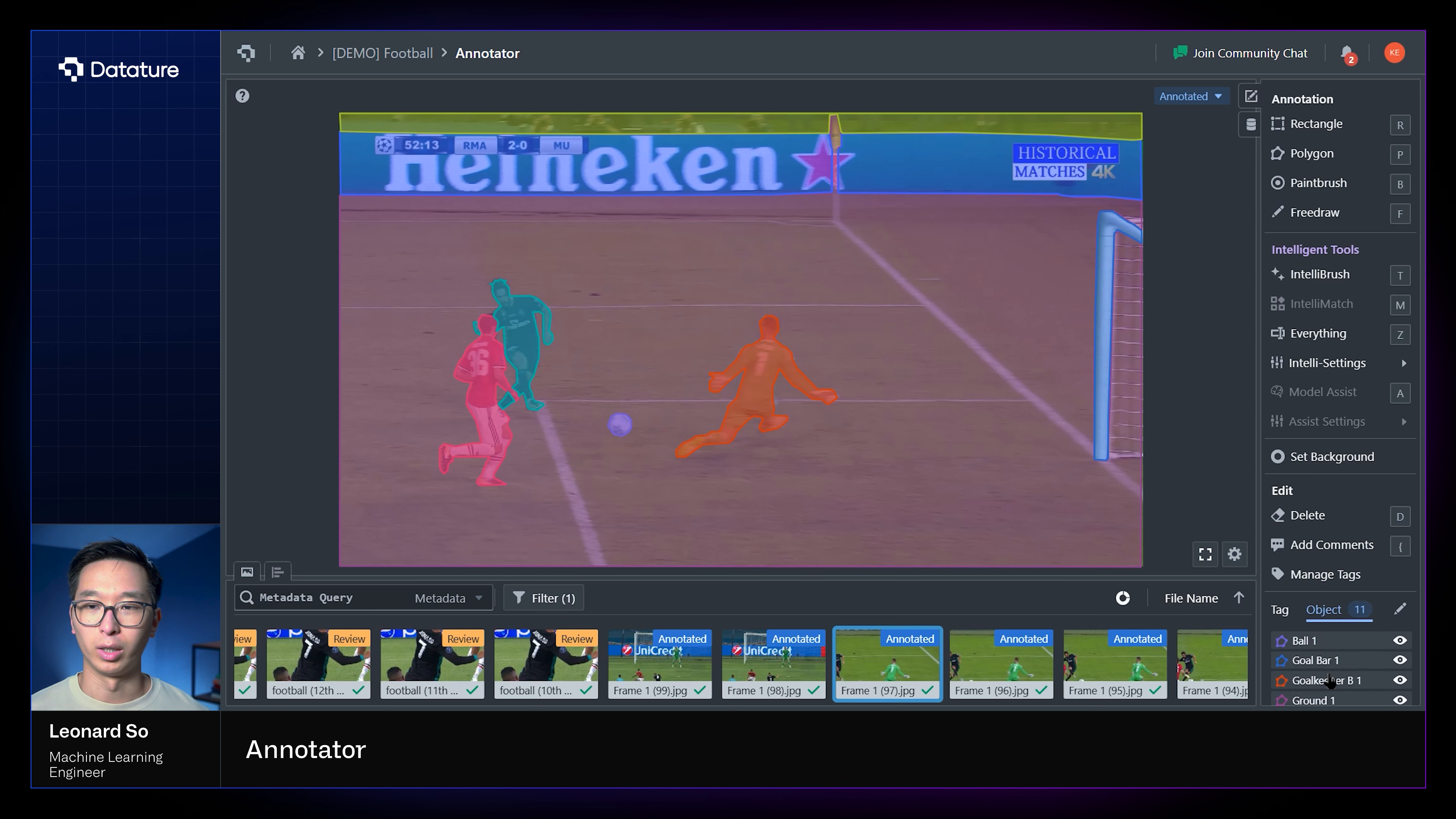
{"action": "scroll", "coordinate": [1330, 682], "scroll_direction": "up", "scroll_amount": 3}
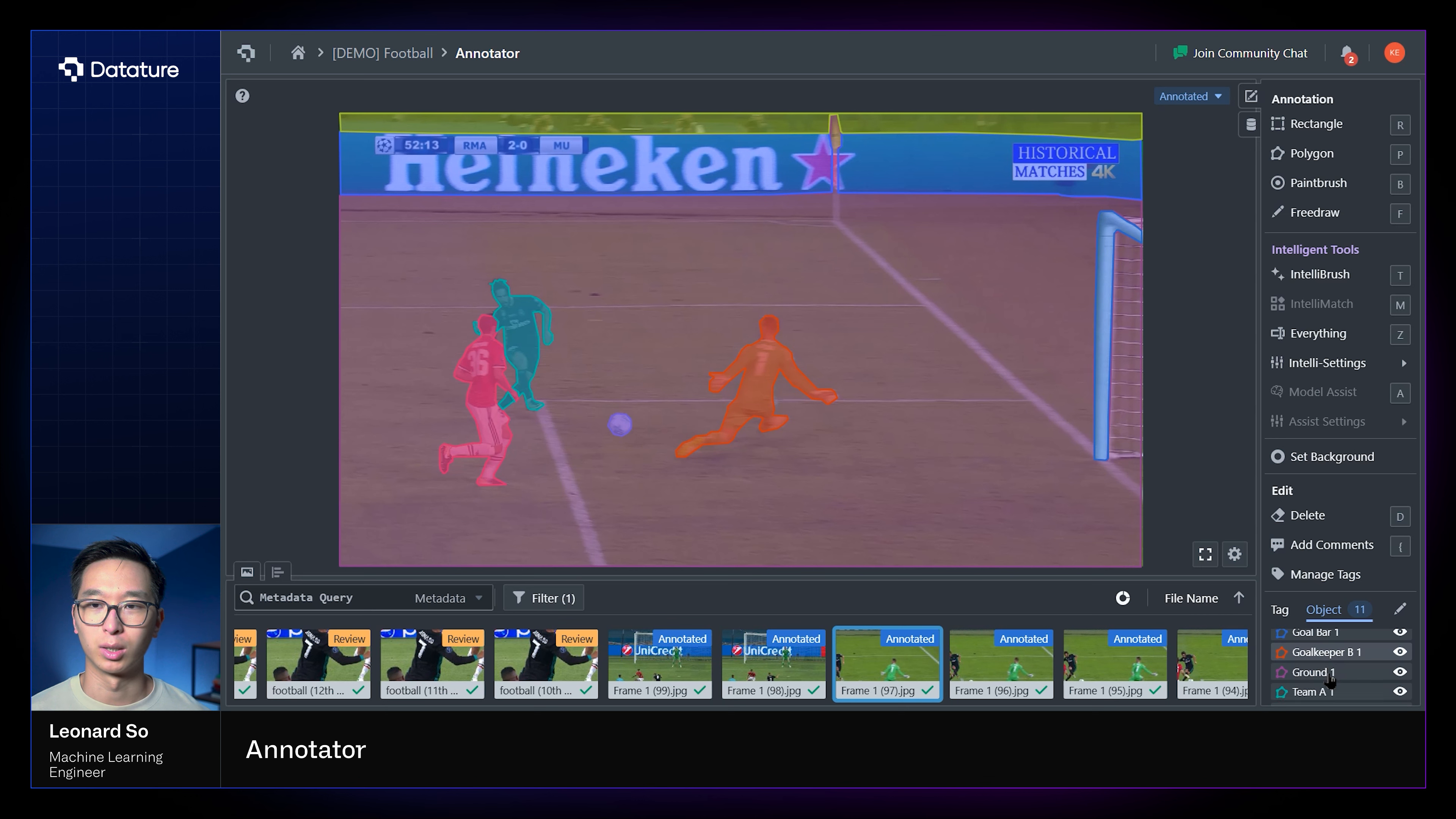
{"action": "scroll", "coordinate": [1329, 682], "scroll_direction": "up", "scroll_amount": 1}
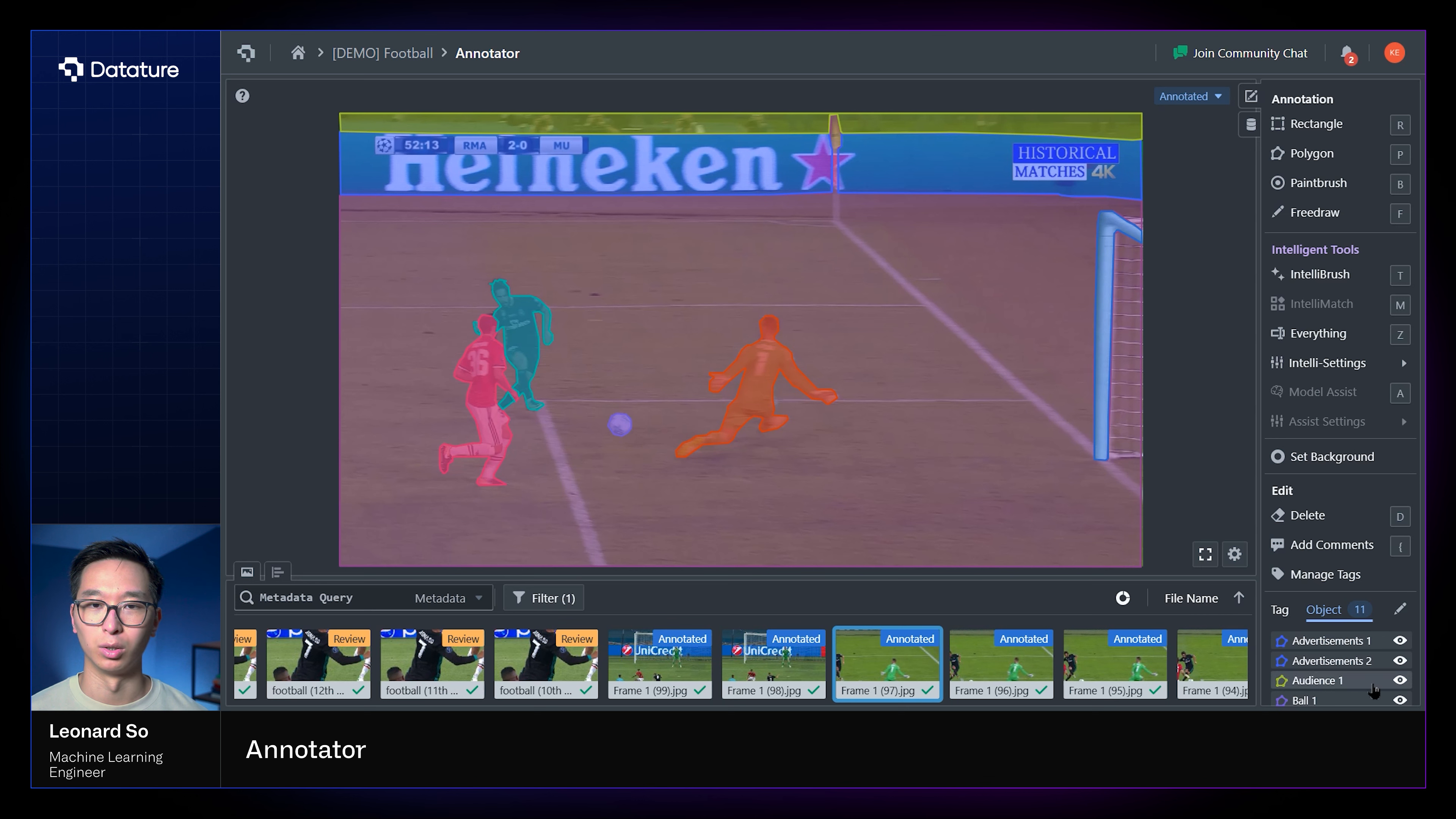
- Hide and show again the individual Ball 1 and Goalkeeper B 1 annotations
{"action": "scroll", "coordinate": [1375, 682], "scroll_direction": "down", "scroll_amount": 1}
{"action": "scroll", "coordinate": [1375, 682], "scroll_direction": "down", "scroll_amount": 1}
{"action": "left_click", "coordinate": [1400, 665]}
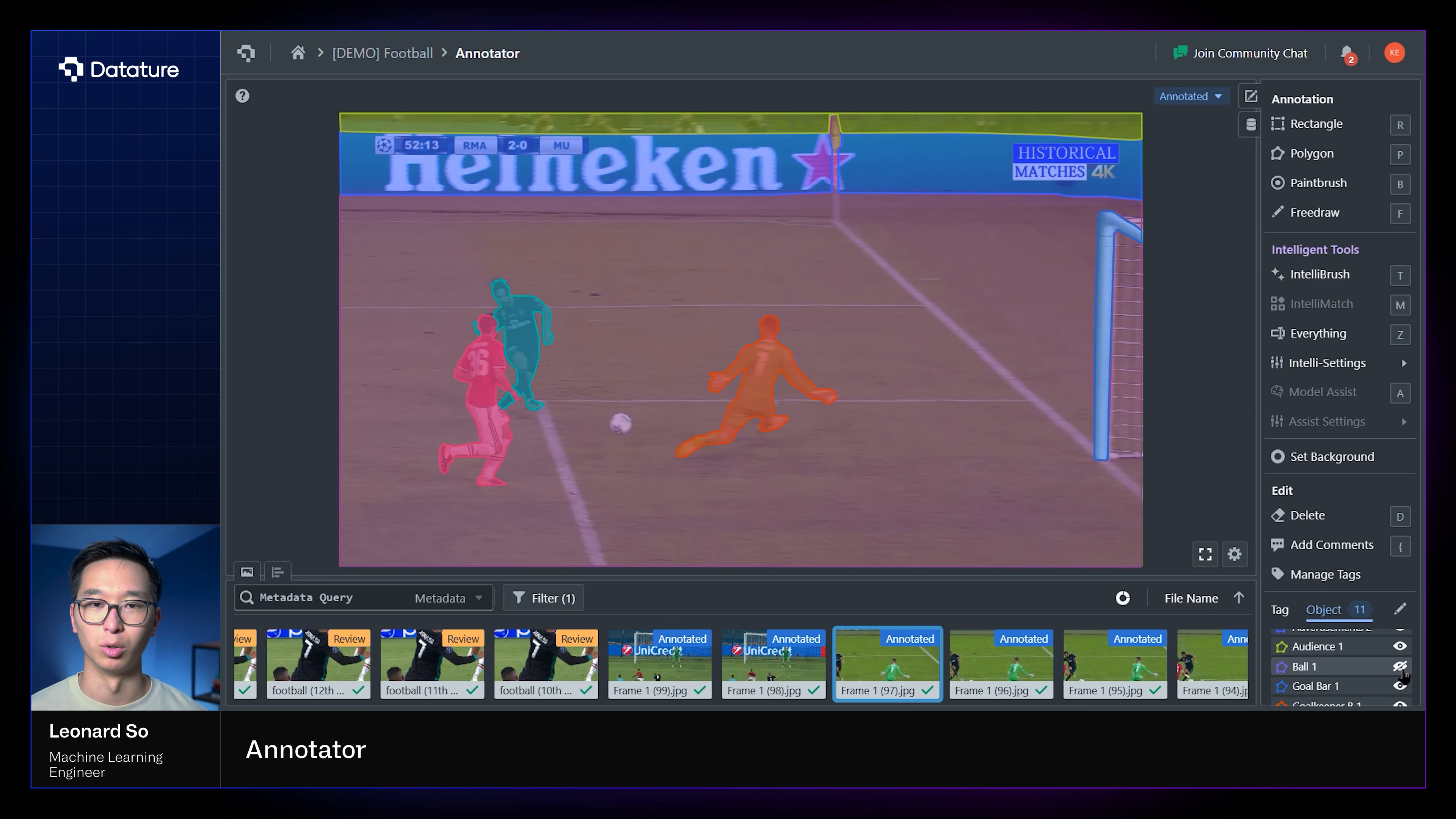
{"action": "left_click", "coordinate": [1400, 667]}
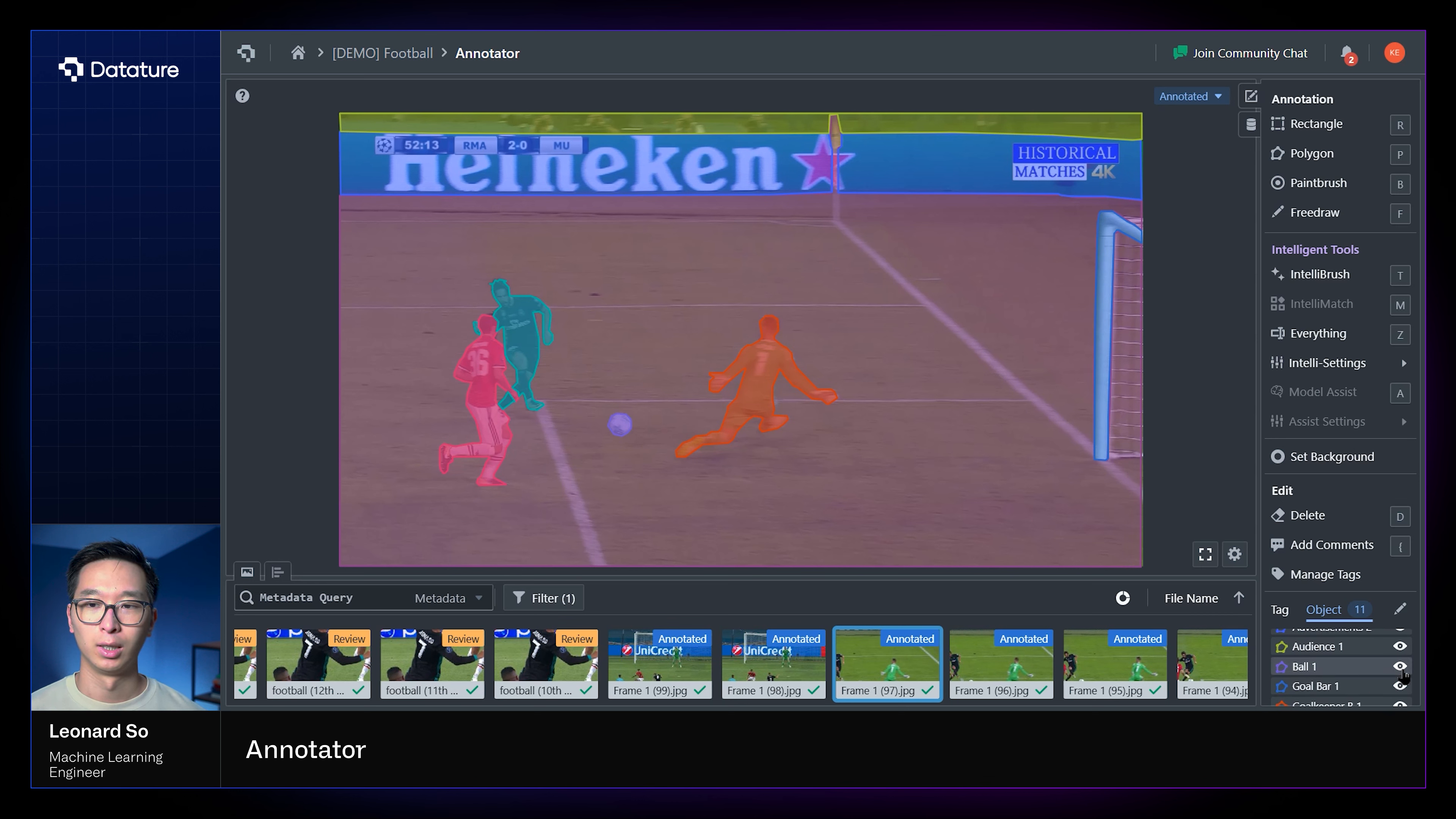
{"action": "scroll", "coordinate": [1402, 676], "scroll_direction": "down", "scroll_amount": 2}
{"action": "left_click", "coordinate": [1400, 678]}
{"action": "left_click", "coordinate": [1400, 678]}
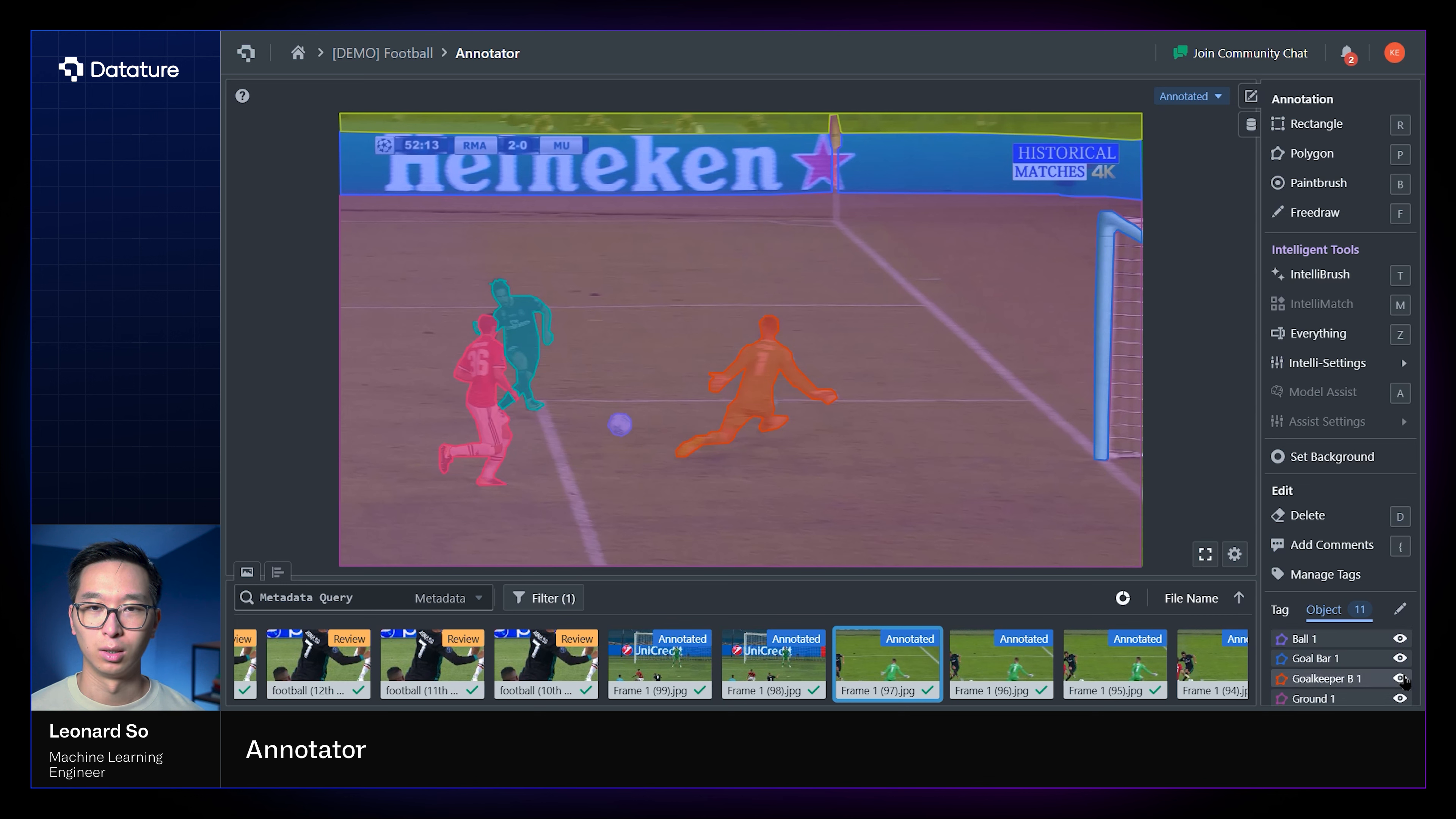
- Look through the project's tags from Advertisements to Referee and open Tag Management
{"action": "left_click", "coordinate": [1281, 613]}
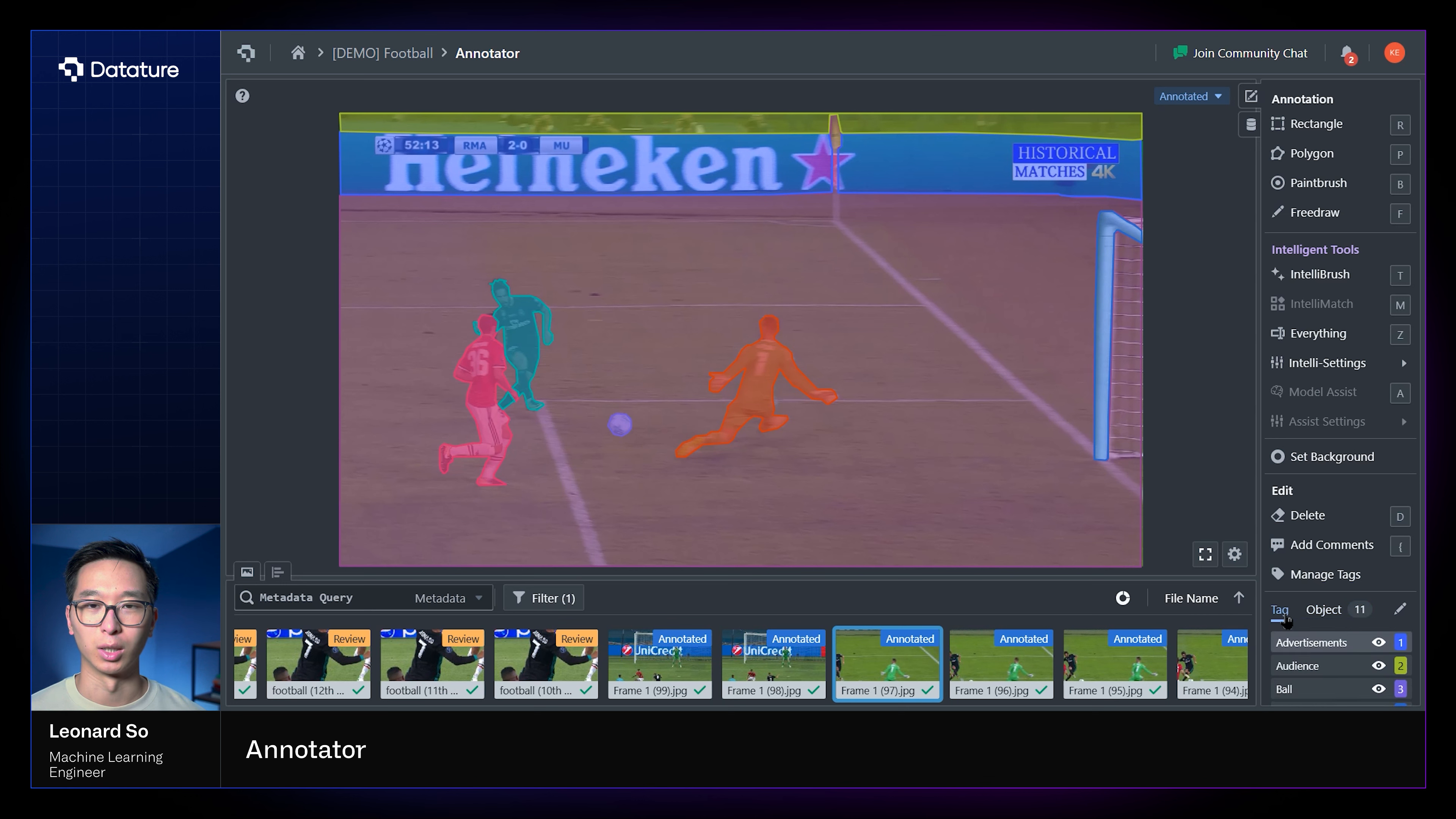
{"action": "scroll", "coordinate": [1389, 672], "scroll_direction": "down", "scroll_amount": 2}
{"action": "scroll", "coordinate": [1389, 673], "scroll_direction": "down", "scroll_amount": 1}
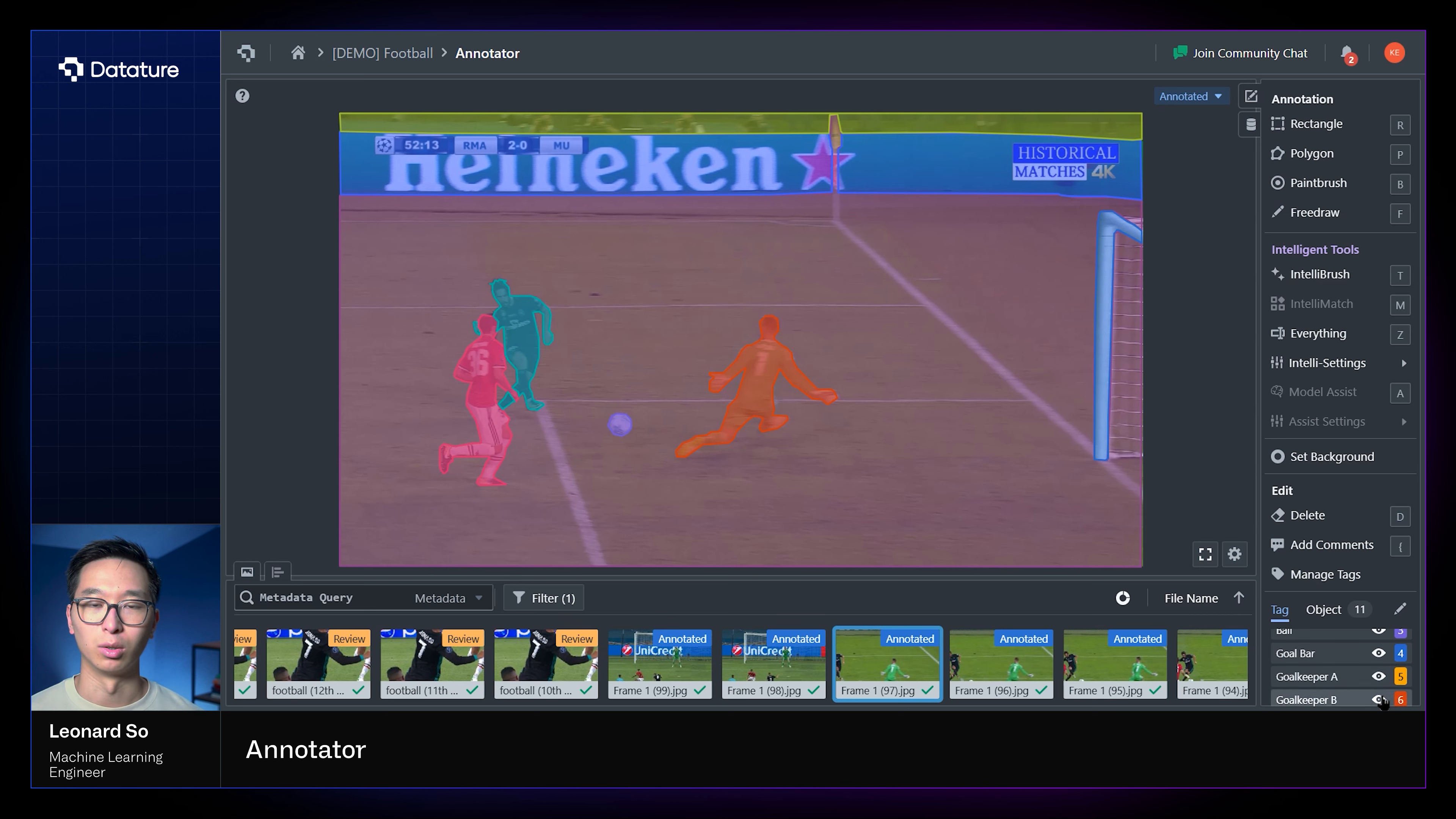
{"action": "scroll", "coordinate": [1354, 677], "scroll_direction": "down", "scroll_amount": 2}
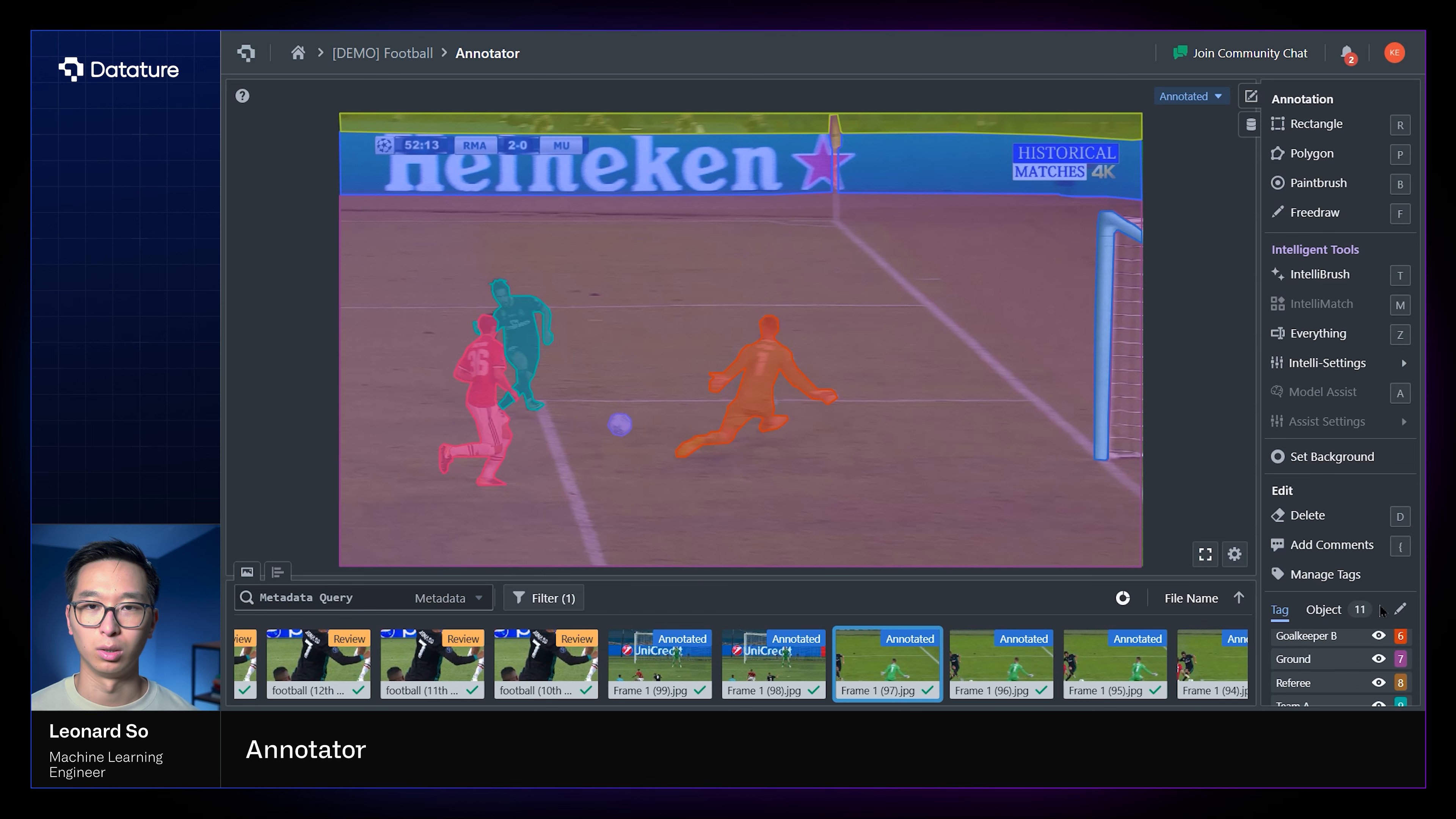
{"action": "left_click", "coordinate": [1400, 610]}
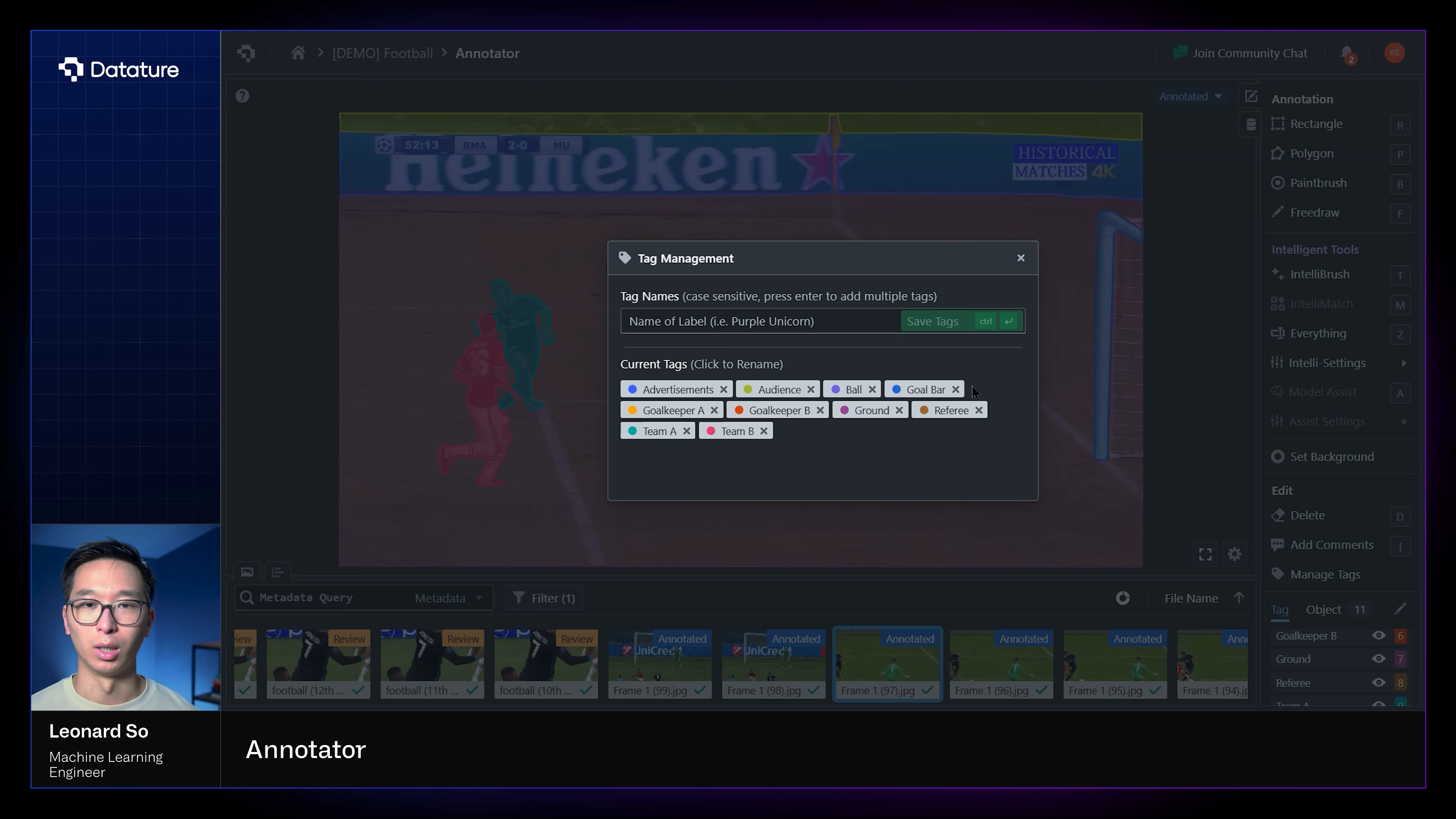
- Enter Team C as a new tag name, remove it without saving and close Tag Management
{"action": "left_click", "coordinate": [823, 331]}
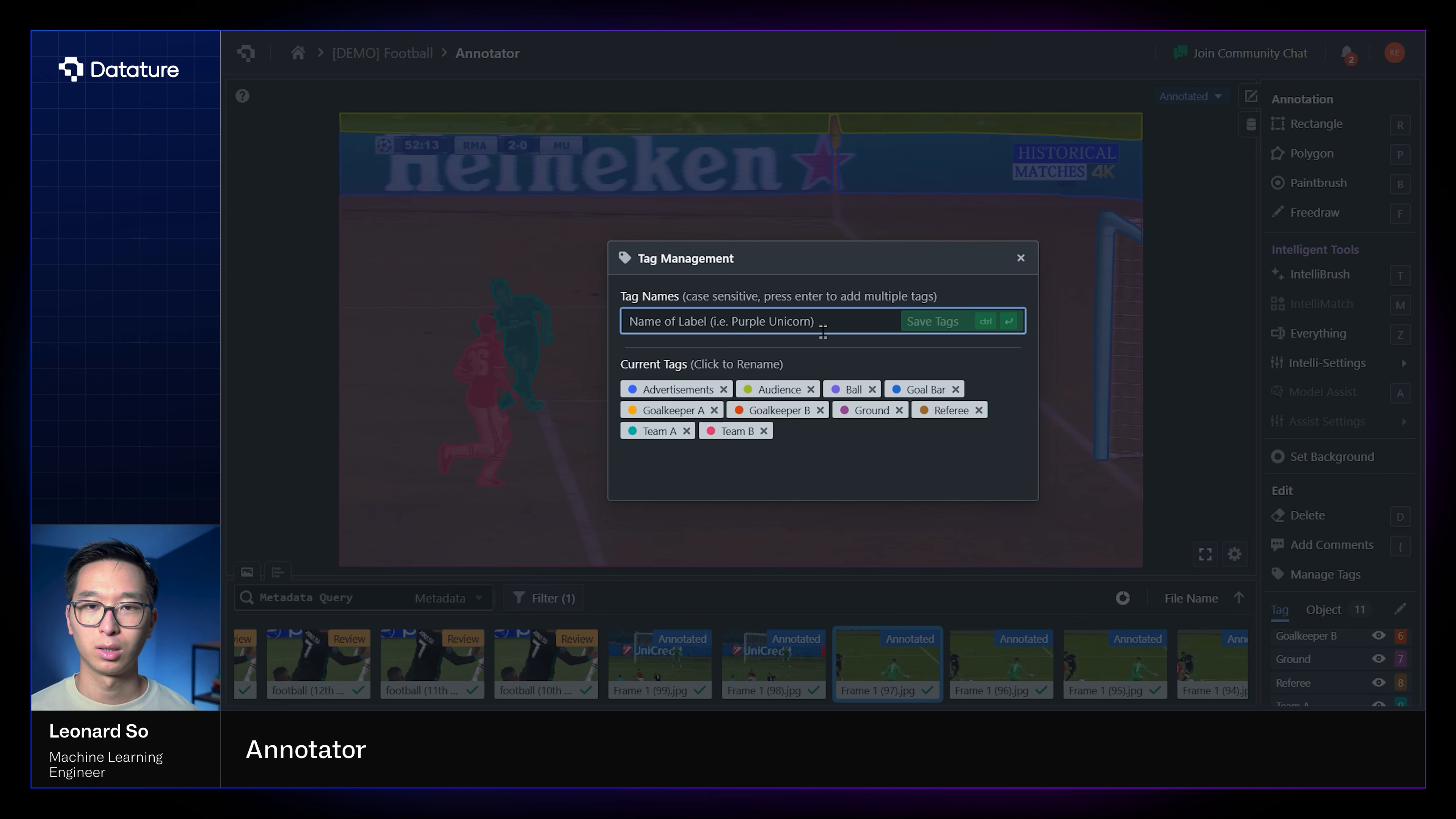
{"action": "type", "text": "Team C"}
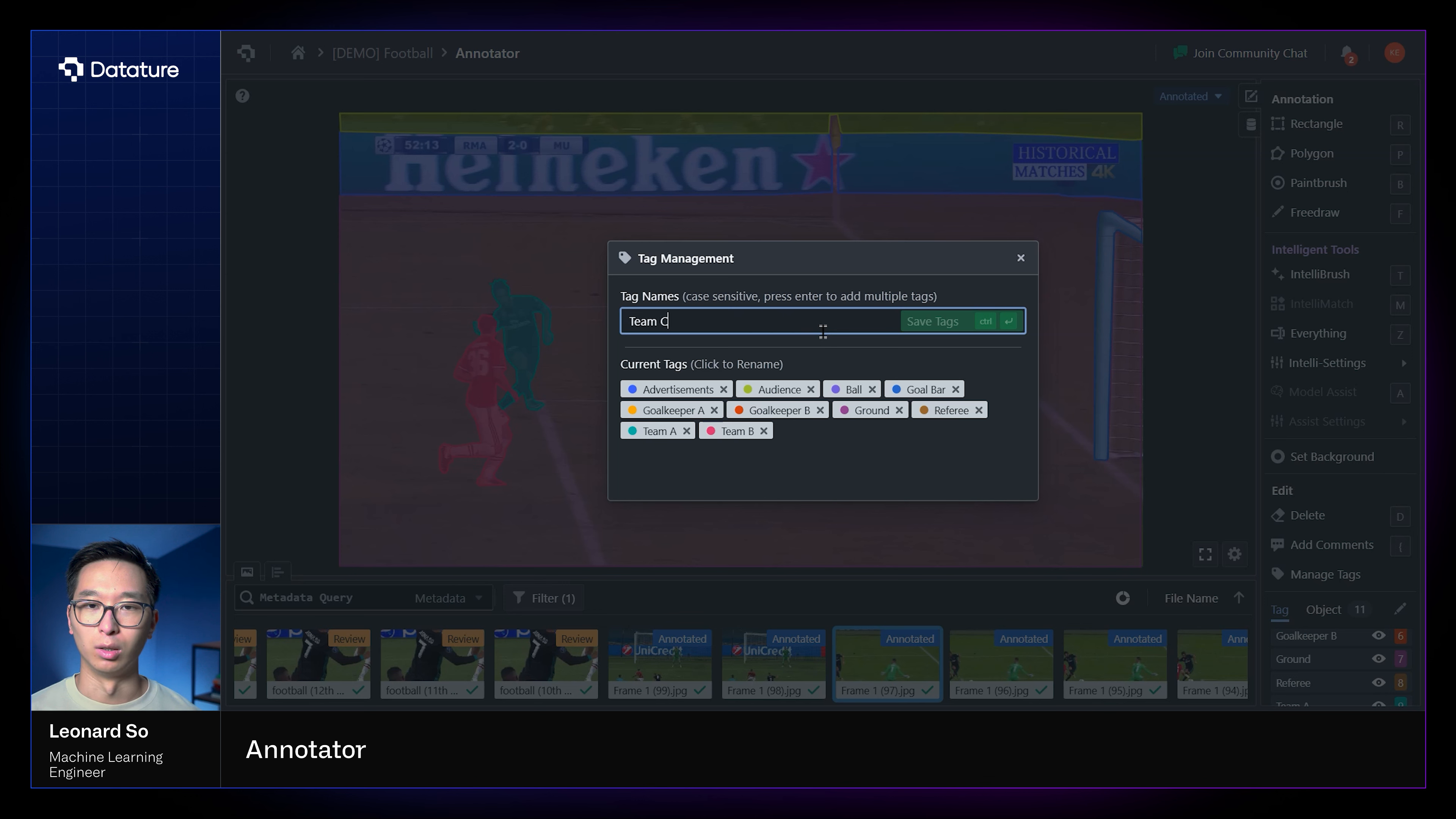
{"action": "key", "text": "Return"}
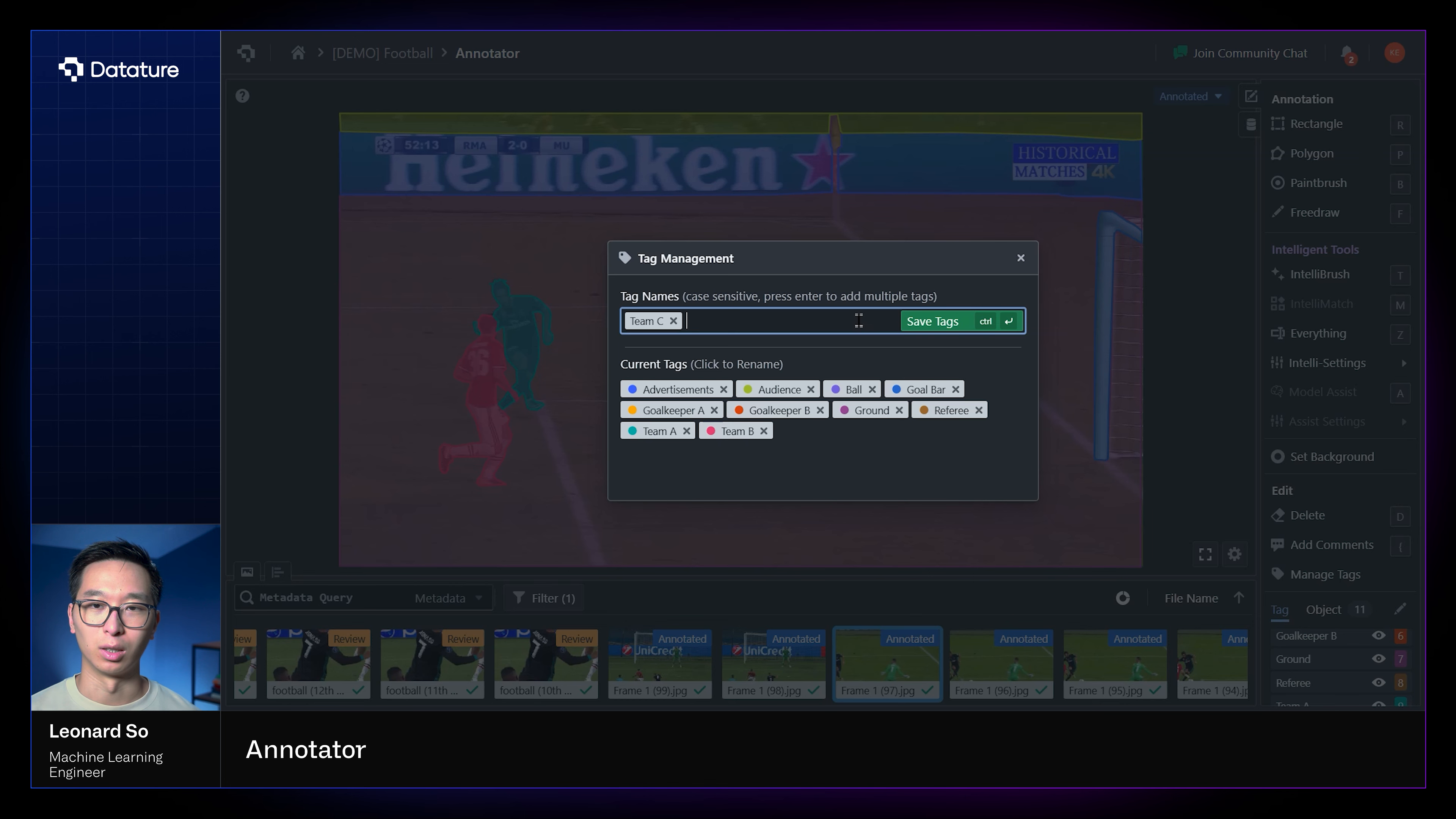
{"action": "left_click", "coordinate": [673, 321]}
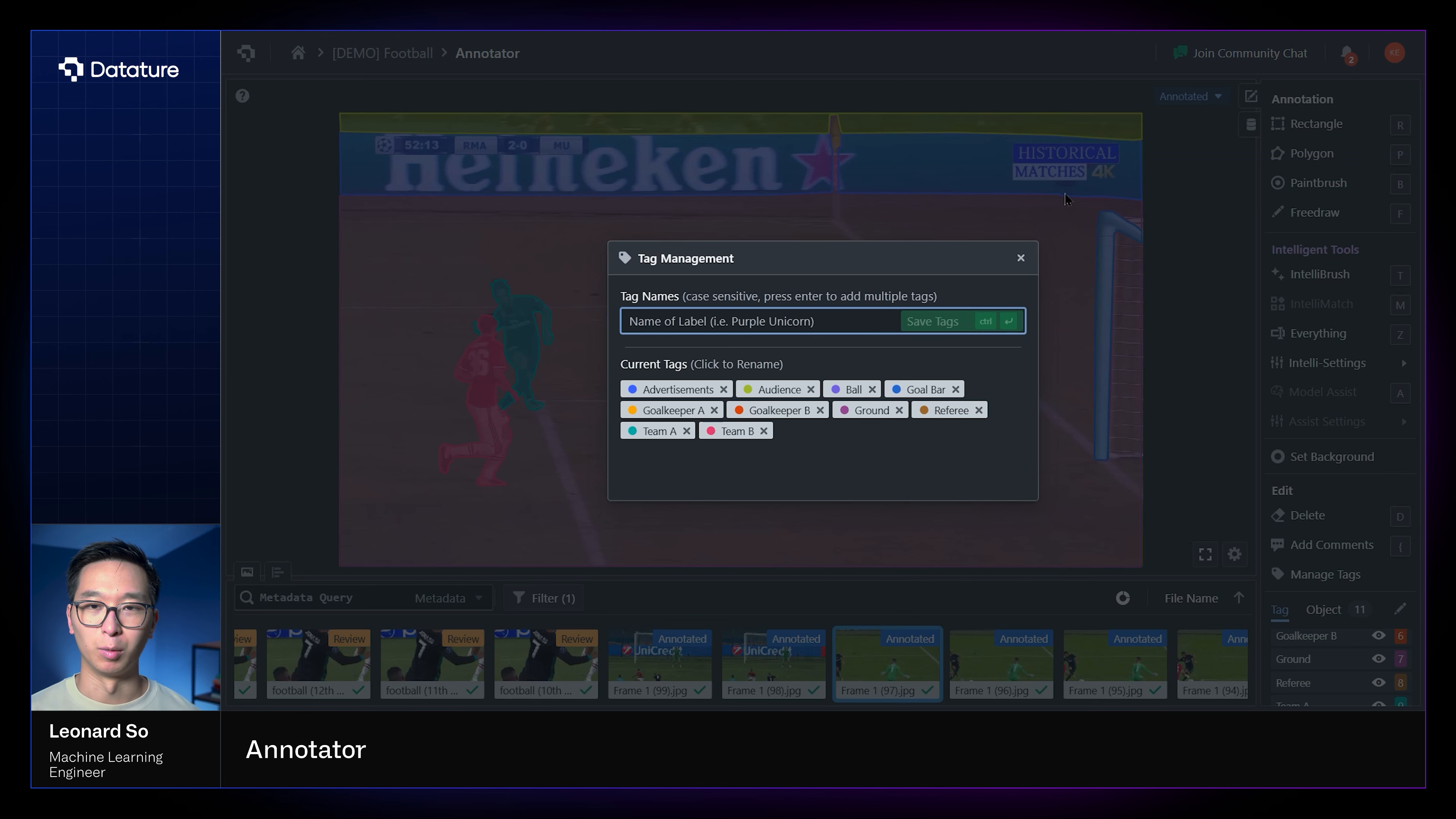
{"action": "left_click", "coordinate": [1020, 258]}
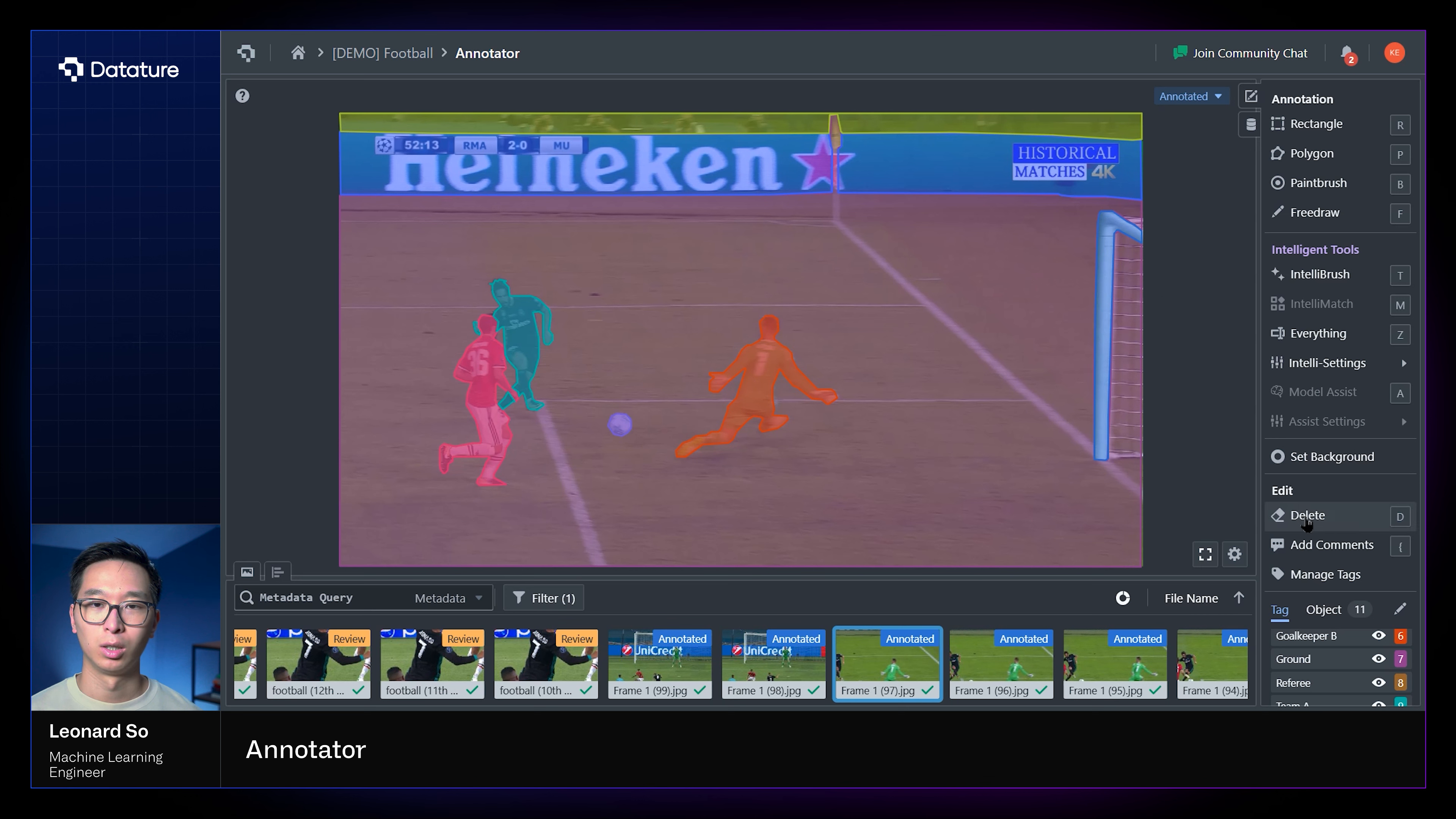
- Place a comment on the goalkeeper in Frame 1 (97).jpg with the text "This is the wrong goalkeeper class tag."
{"action": "left_click", "coordinate": [1306, 546]}
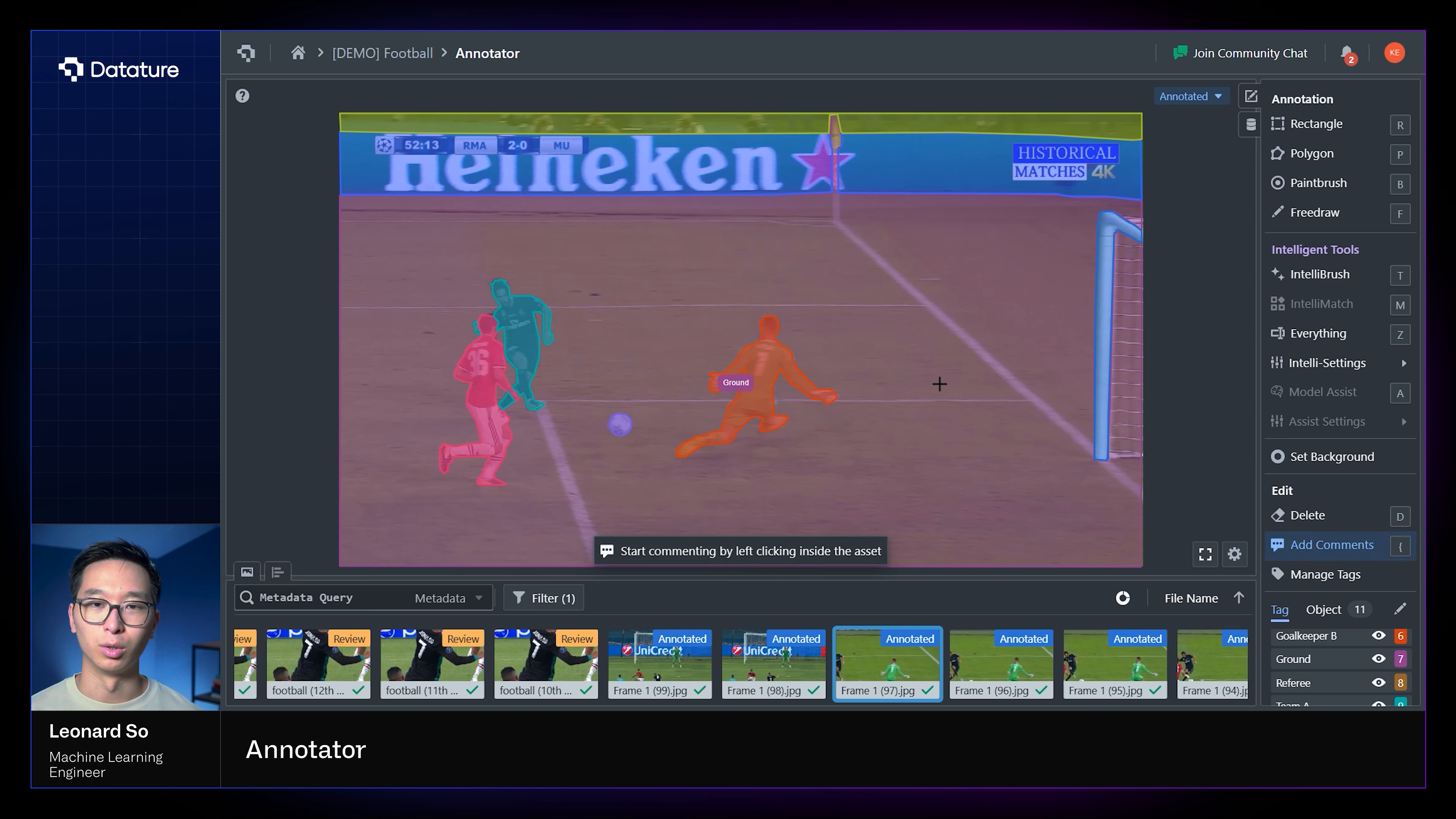
{"action": "left_click", "coordinate": [777, 358]}
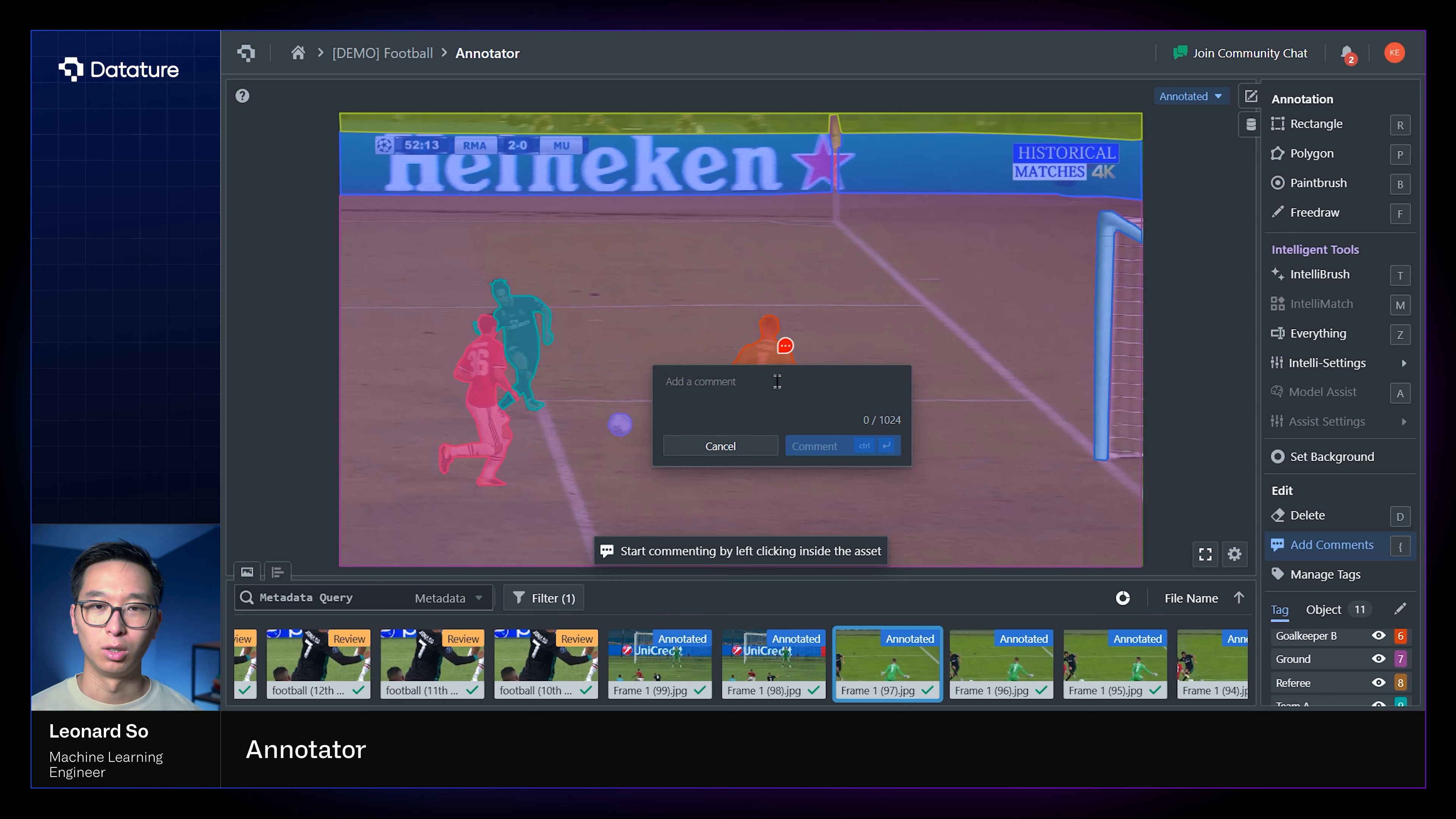
{"action": "type", "text": "This is the wrong "}
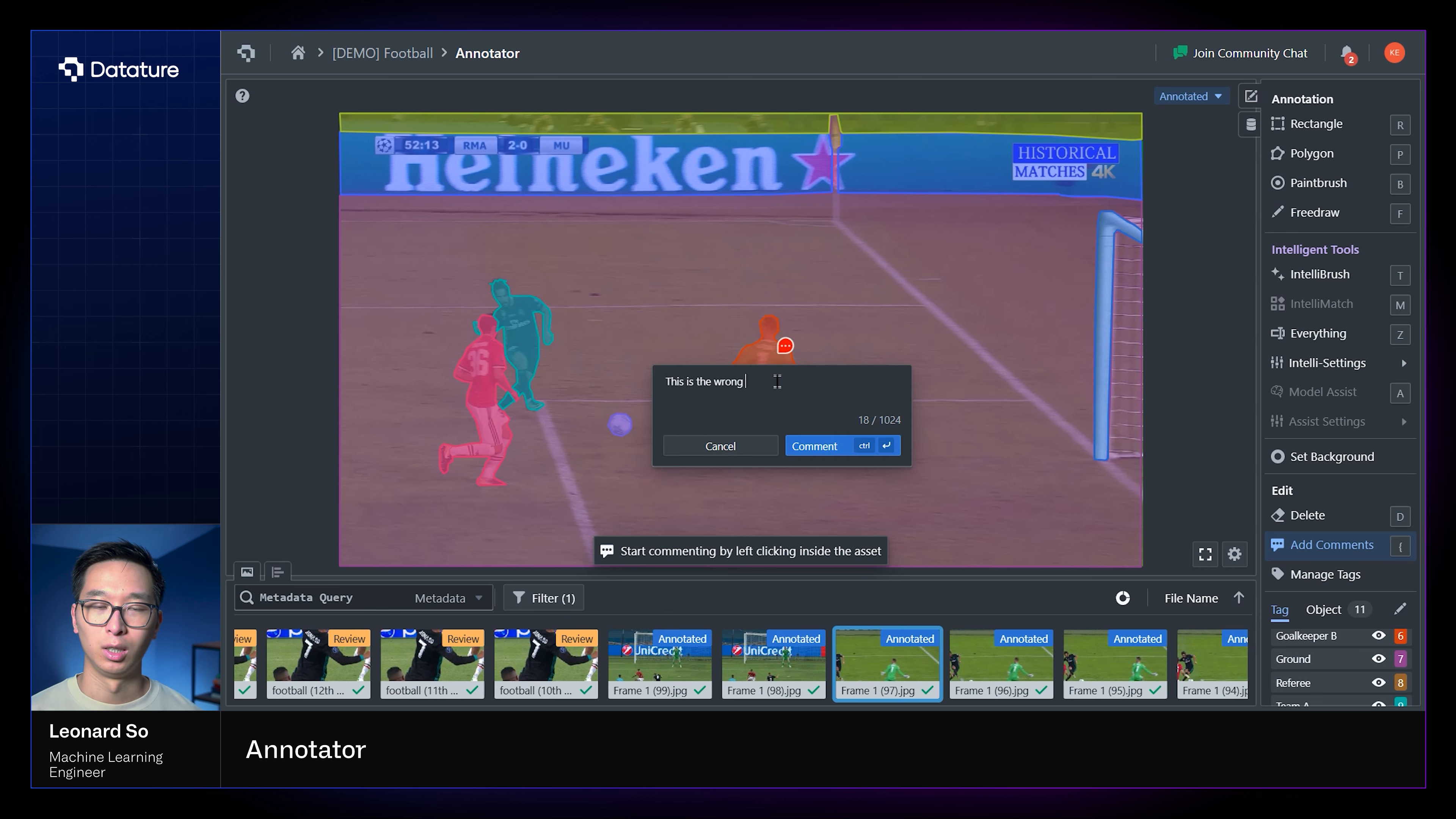
{"action": "type", "text": "goalkeeper class tag."}
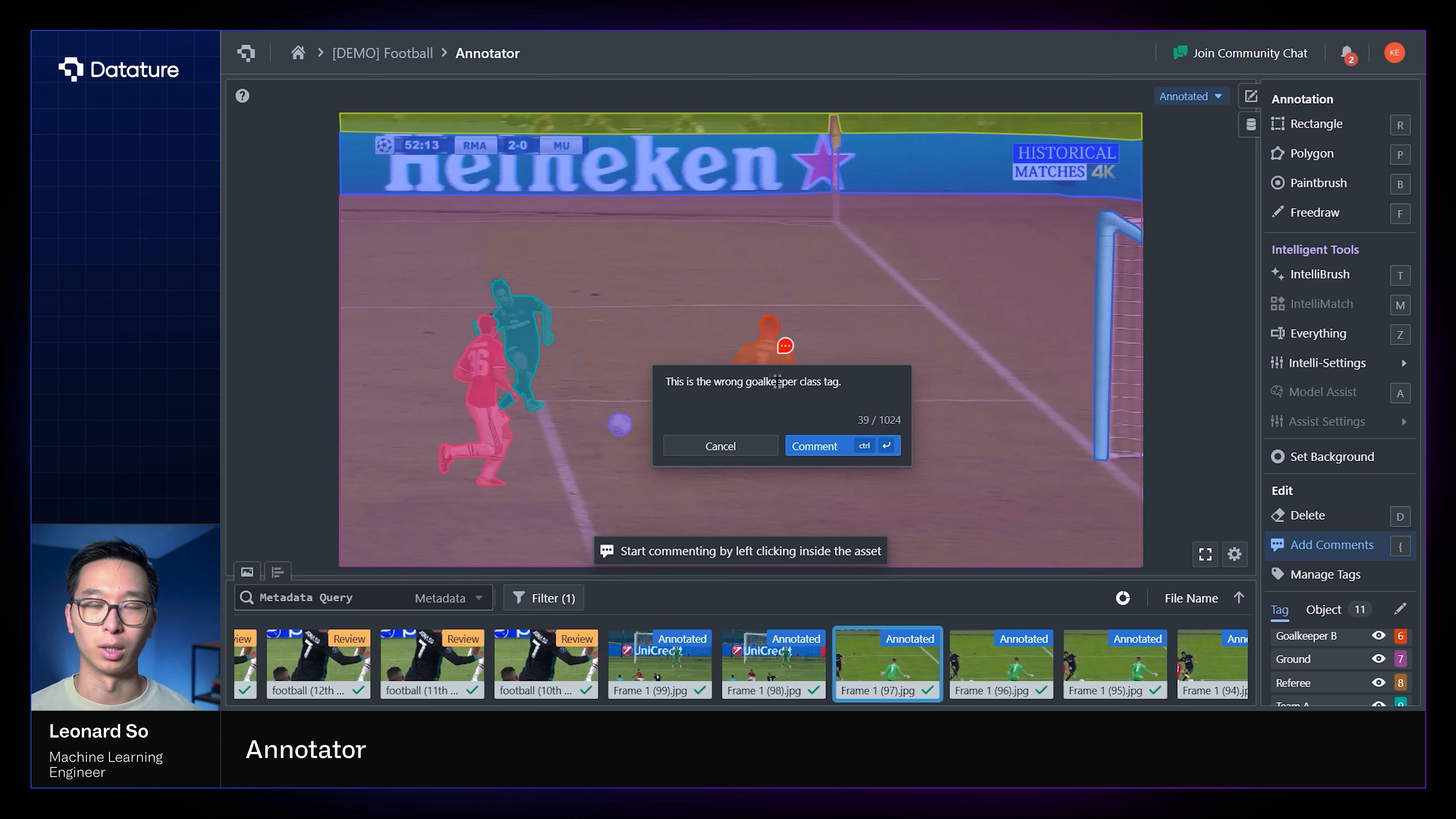
- Mention a teammate from the user list in the goalkeeper comment, post it and close the thread
{"action": "type", "text": " @"}
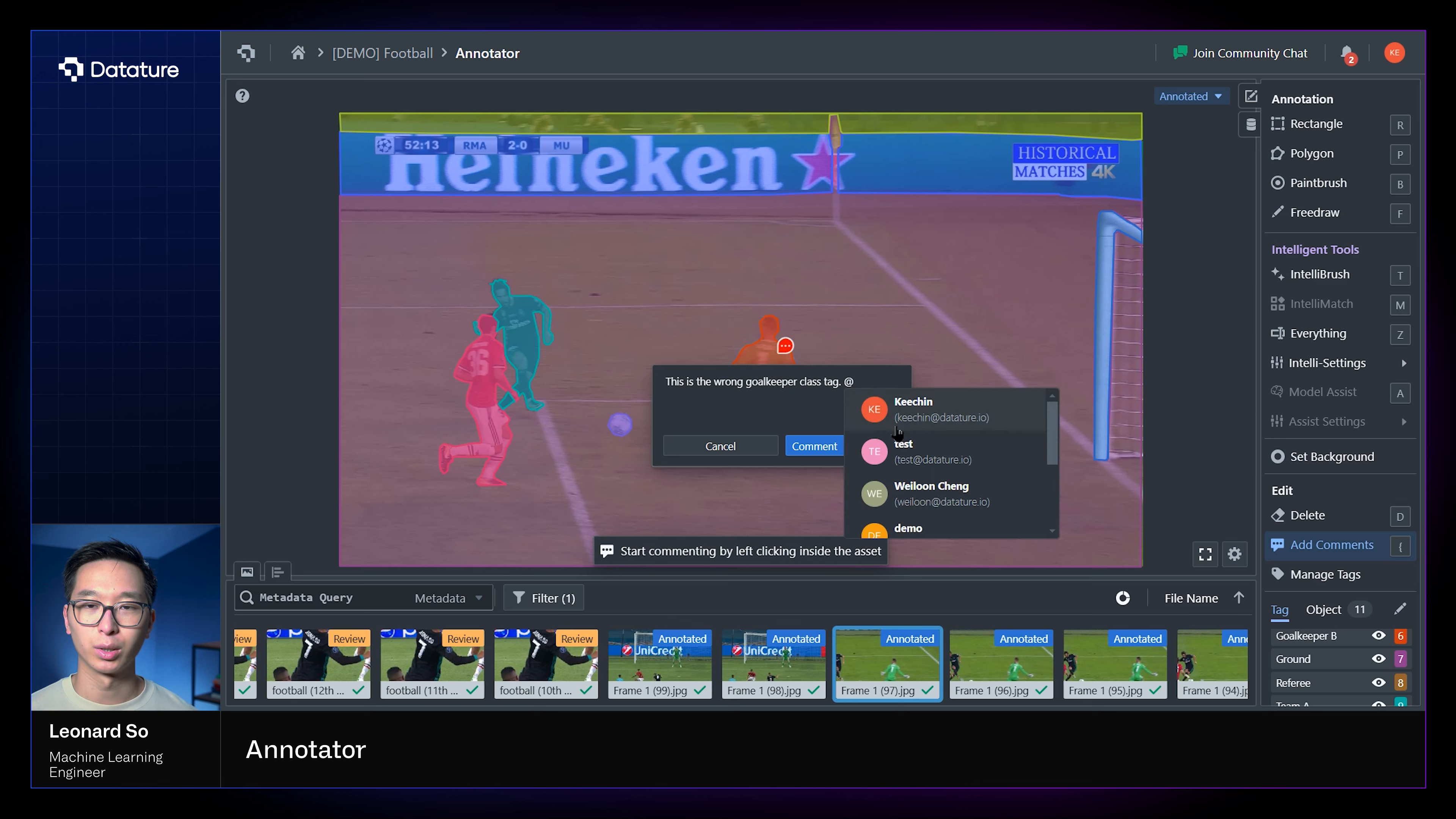
{"action": "scroll", "coordinate": [898, 435], "scroll_direction": "down", "scroll_amount": 3}
{"action": "scroll", "coordinate": [897, 434], "scroll_direction": "up", "scroll_amount": 2}
{"action": "scroll", "coordinate": [898, 434], "scroll_direction": "up", "scroll_amount": 2}
{"action": "scroll", "coordinate": [922, 440], "scroll_direction": "down", "scroll_amount": 3}
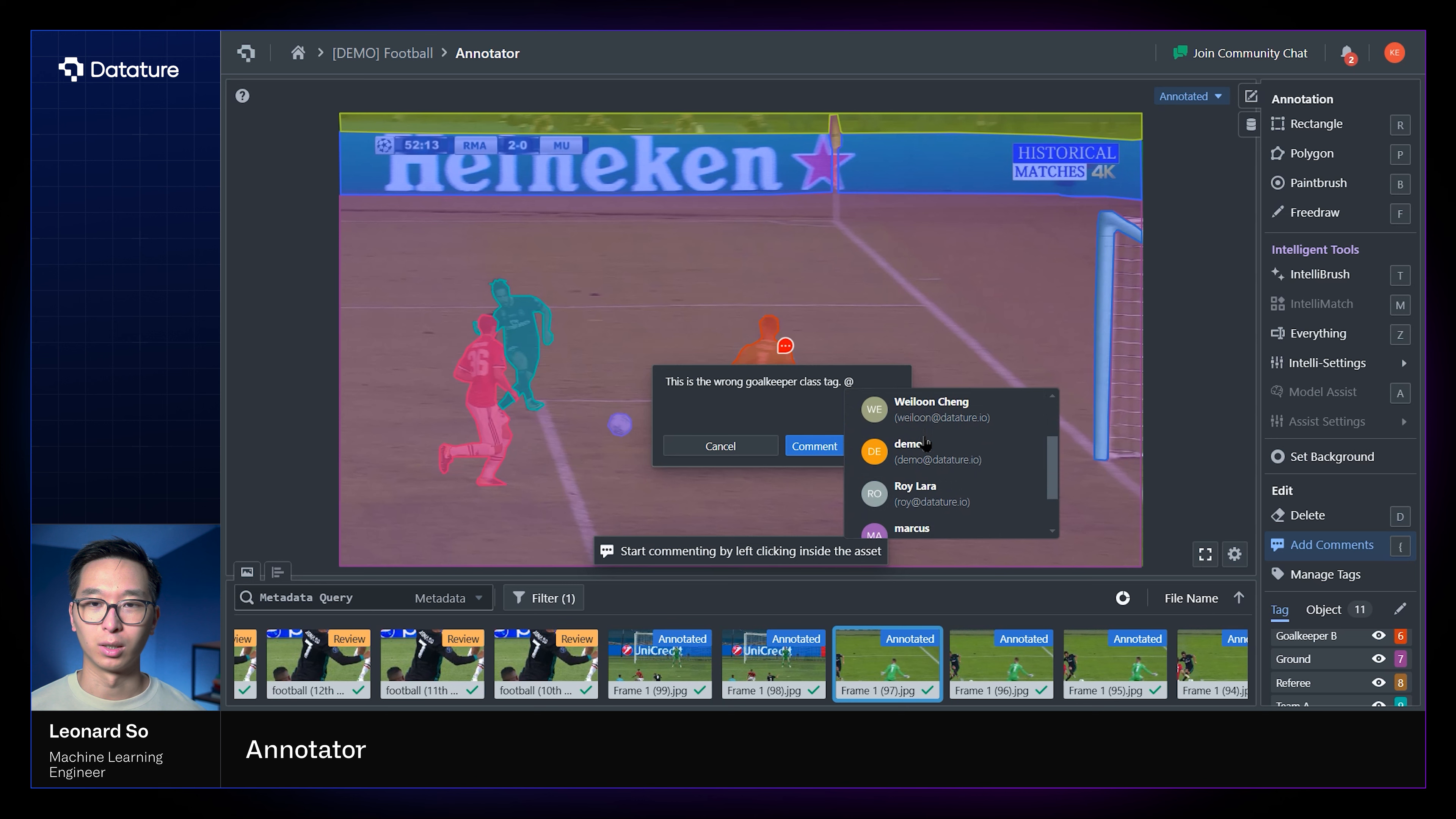
{"action": "scroll", "coordinate": [925, 442], "scroll_direction": "down", "scroll_amount": 2}
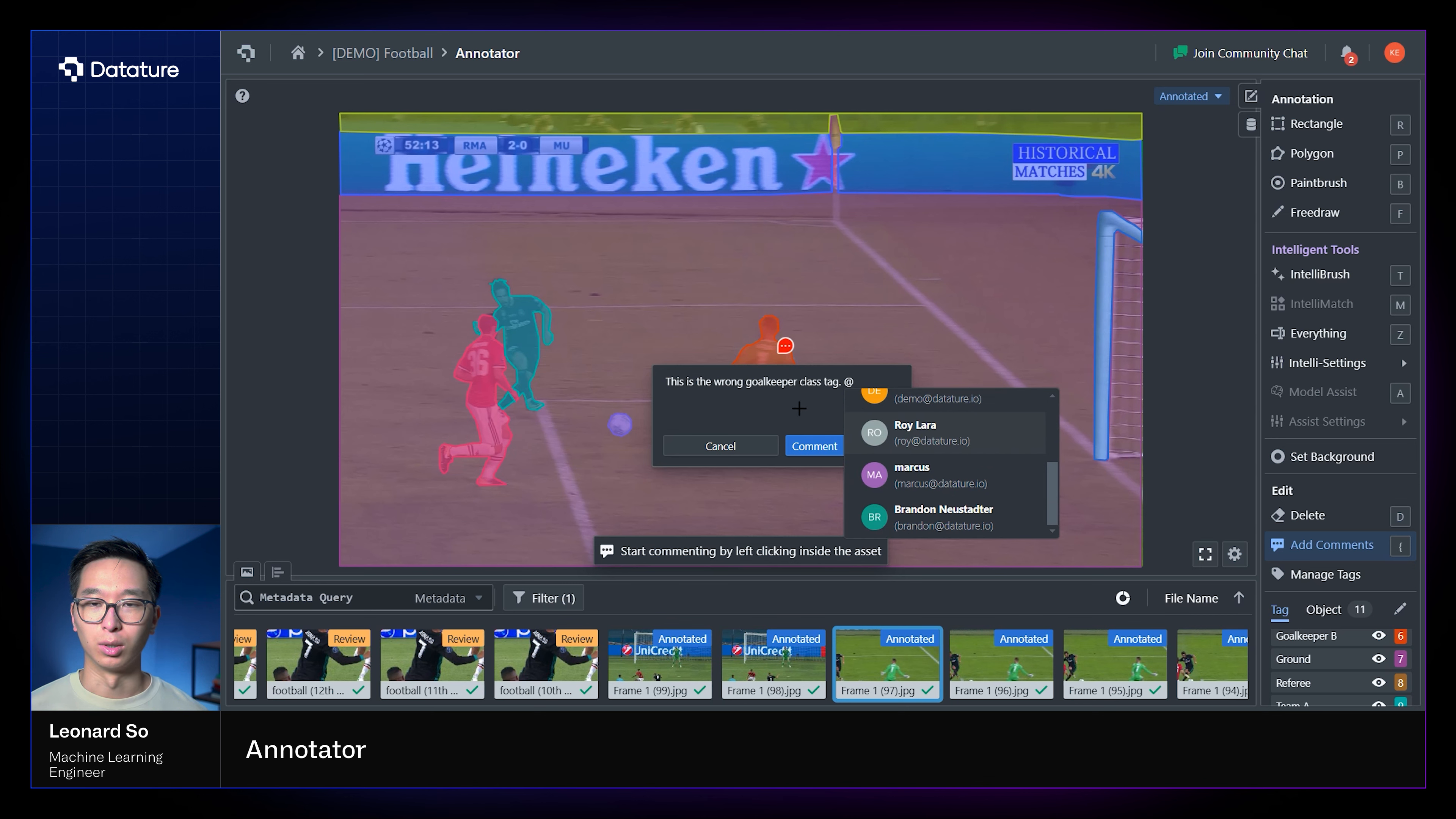
{"action": "key", "text": "Return"}
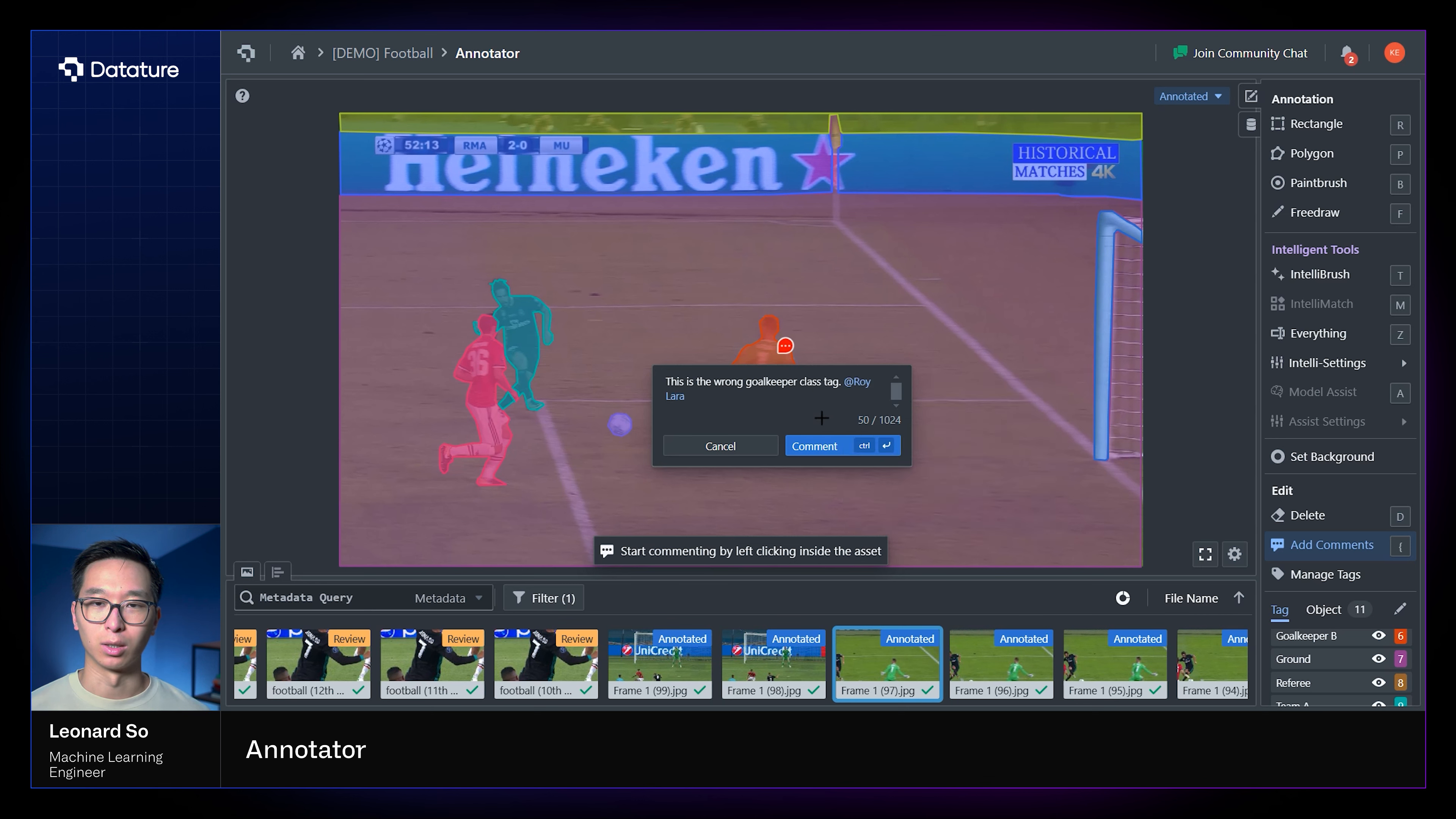
{"action": "left_click", "coordinate": [821, 446]}
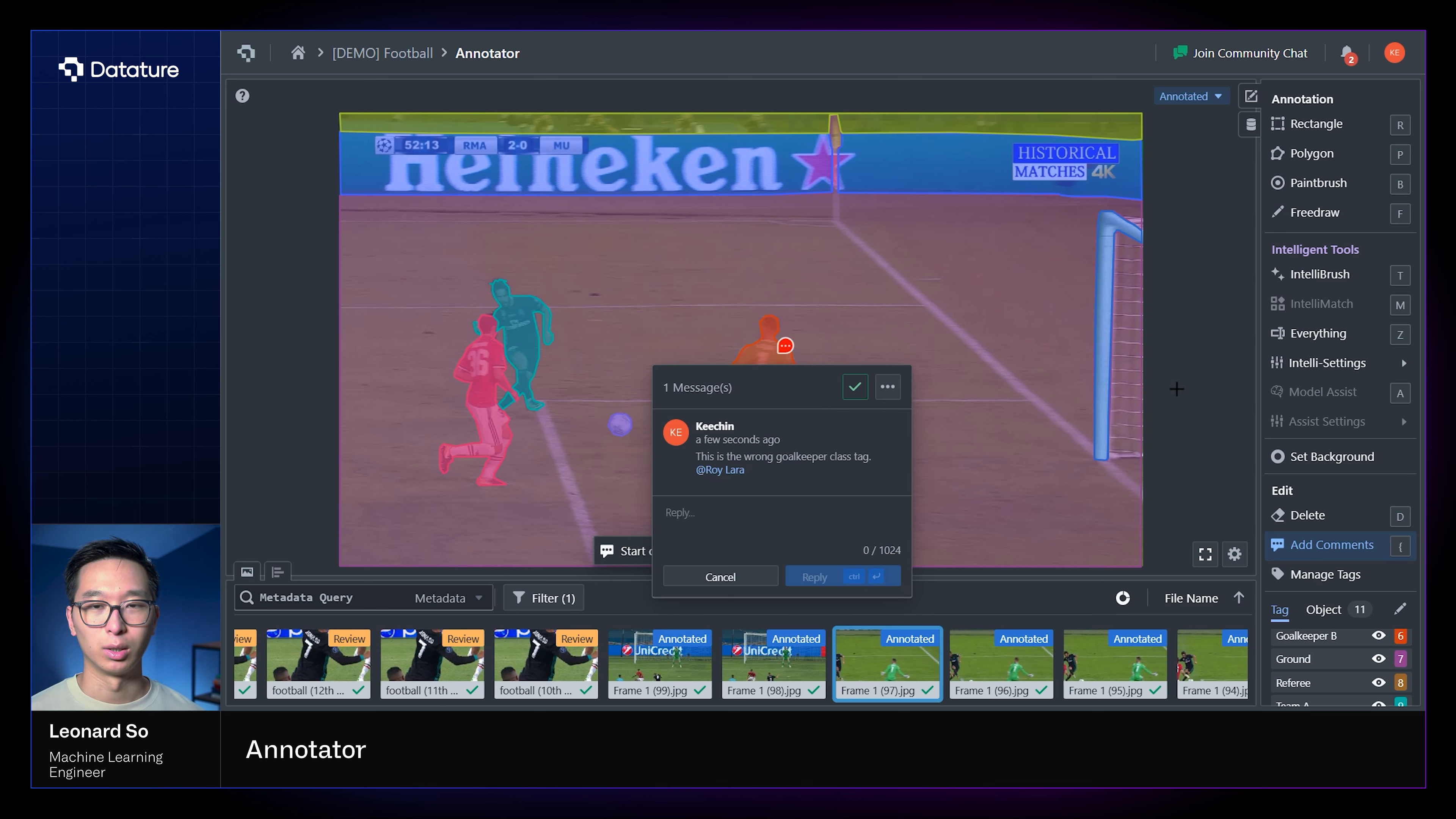
{"action": "left_click", "coordinate": [1210, 373]}
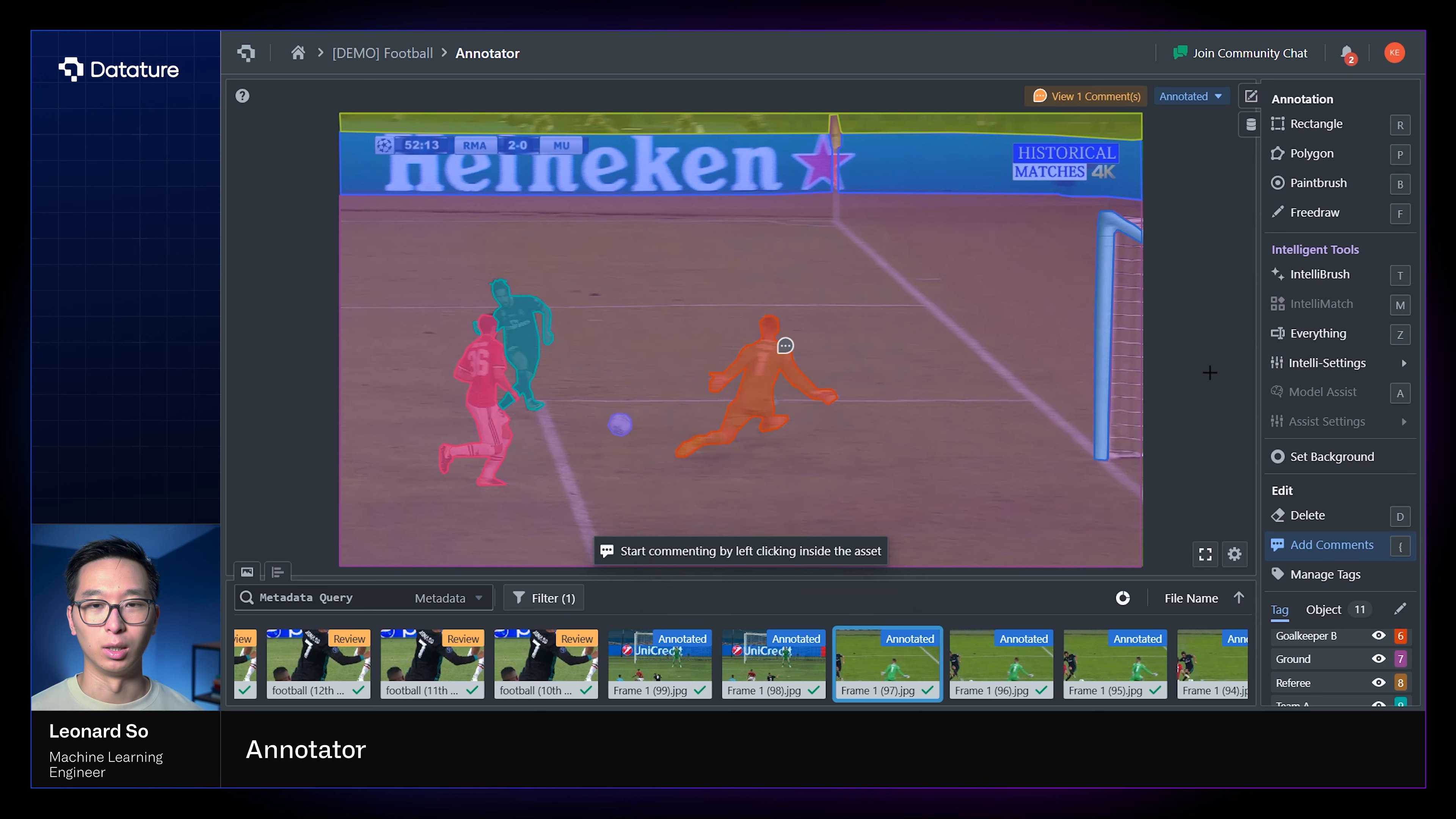
- Toggle the comment display until comments are shown, open the goalkeeper's comment thread and close it again
{"action": "left_click", "coordinate": [1101, 98]}
{"action": "left_click", "coordinate": [1101, 98]}
{"action": "left_click", "coordinate": [1101, 99]}
{"action": "left_click", "coordinate": [785, 346]}
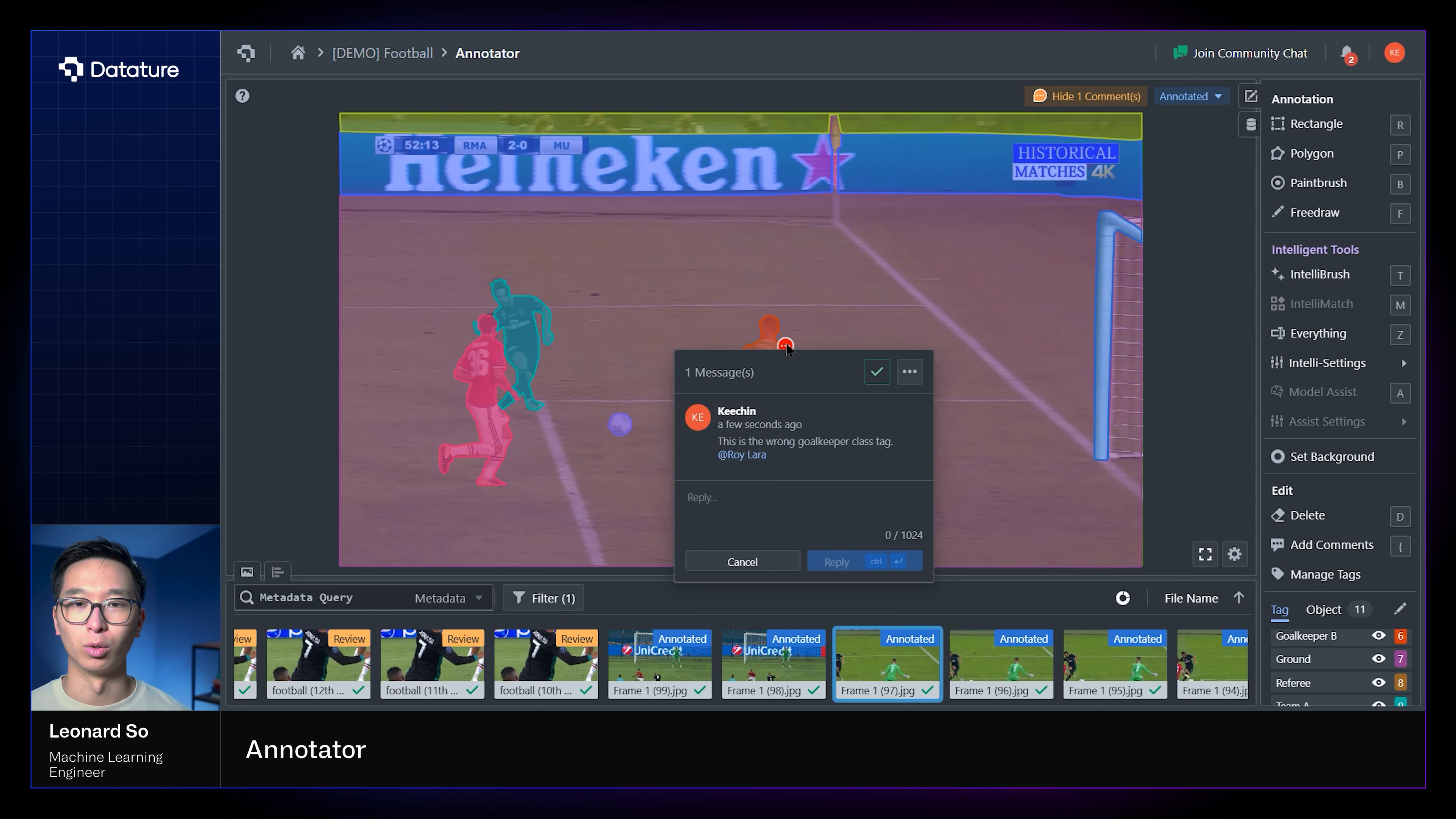
{"action": "left_click", "coordinate": [1177, 229]}
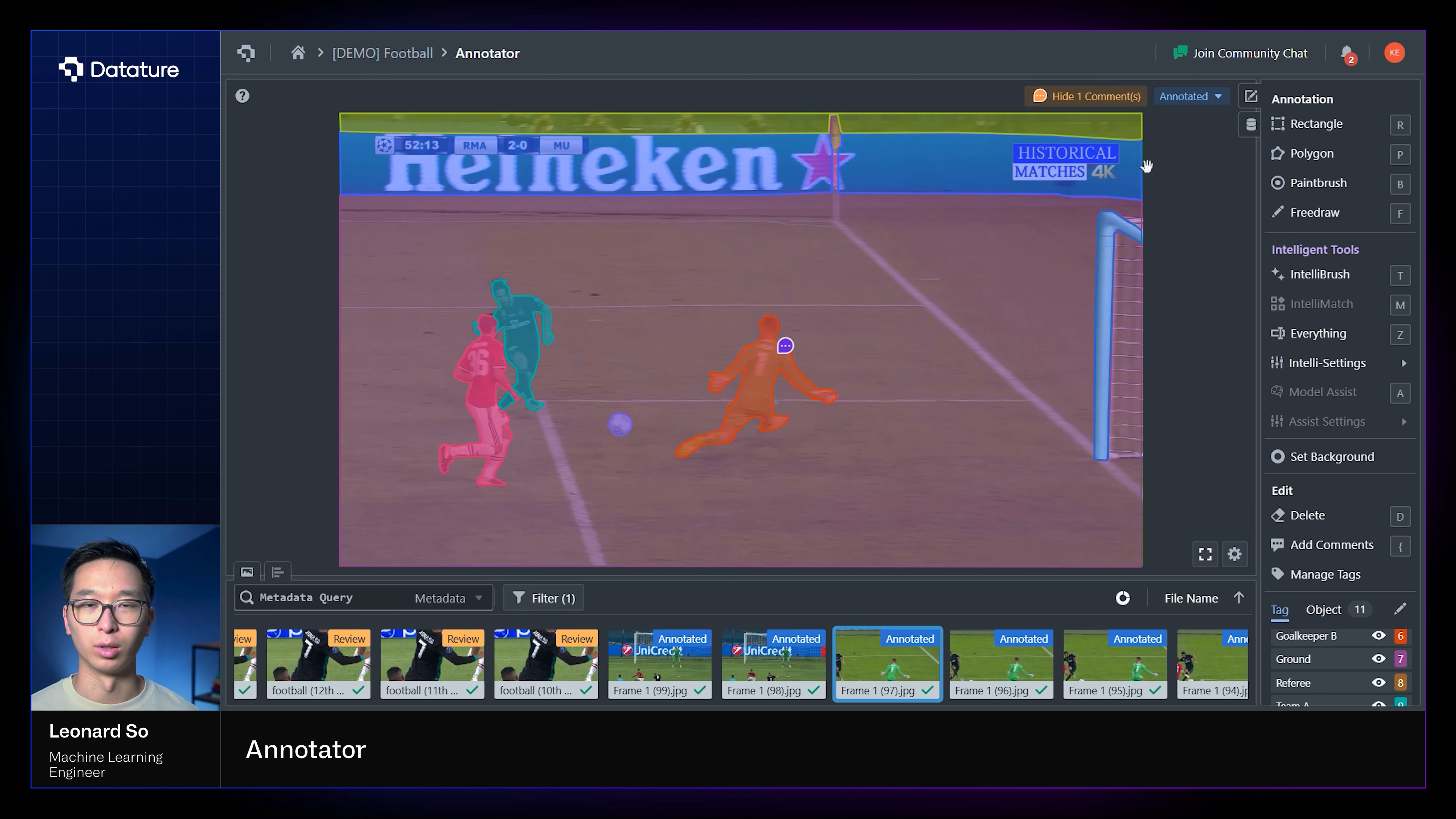
- Apply an additional filter to the asset list and open new_image (2).jpg for annotation
{"action": "left_click", "coordinate": [551, 599]}
{"action": "left_click", "coordinate": [854, 431]}
{"action": "left_click", "coordinate": [844, 497]}
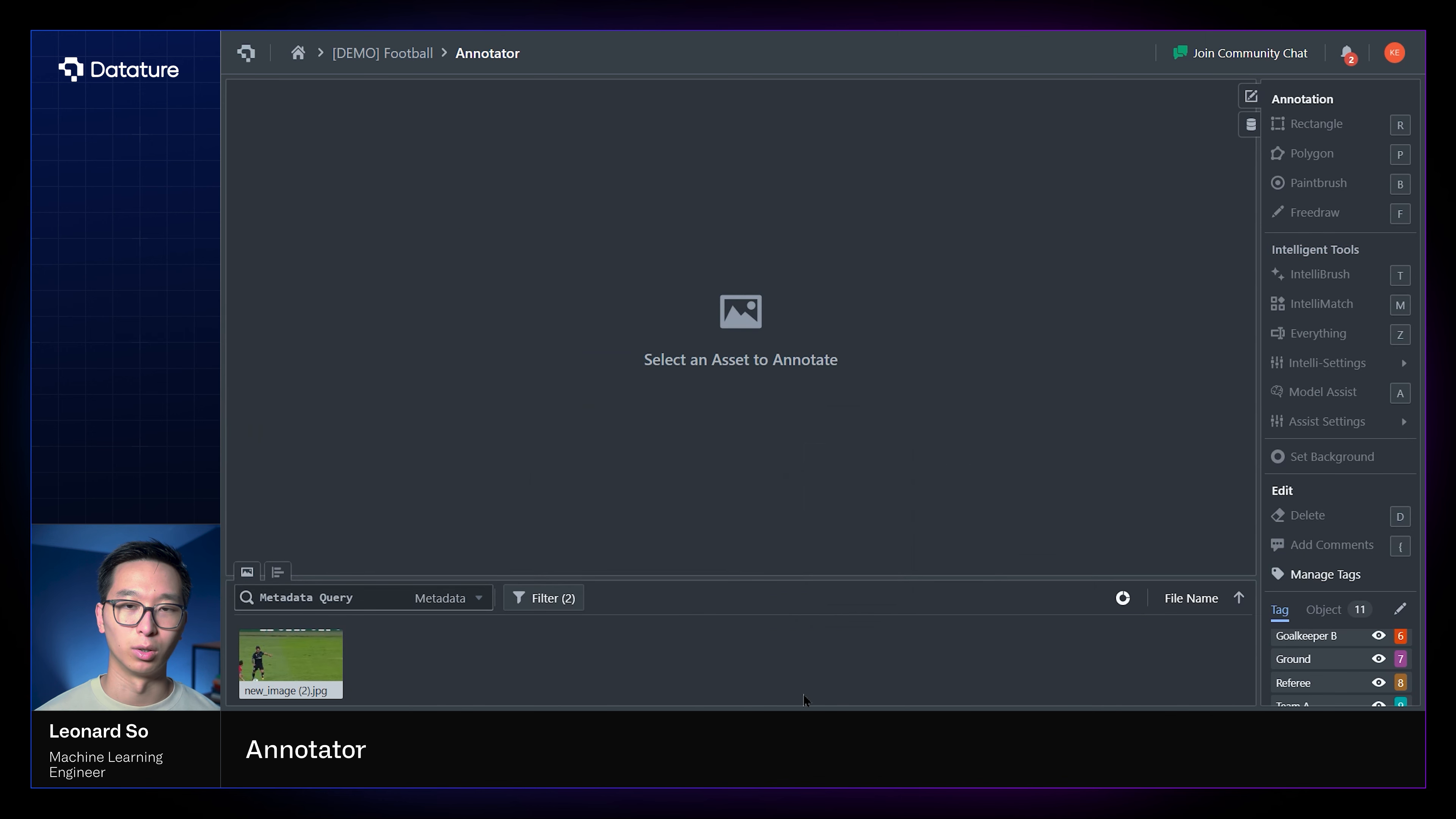
{"action": "left_click", "coordinate": [290, 660]}
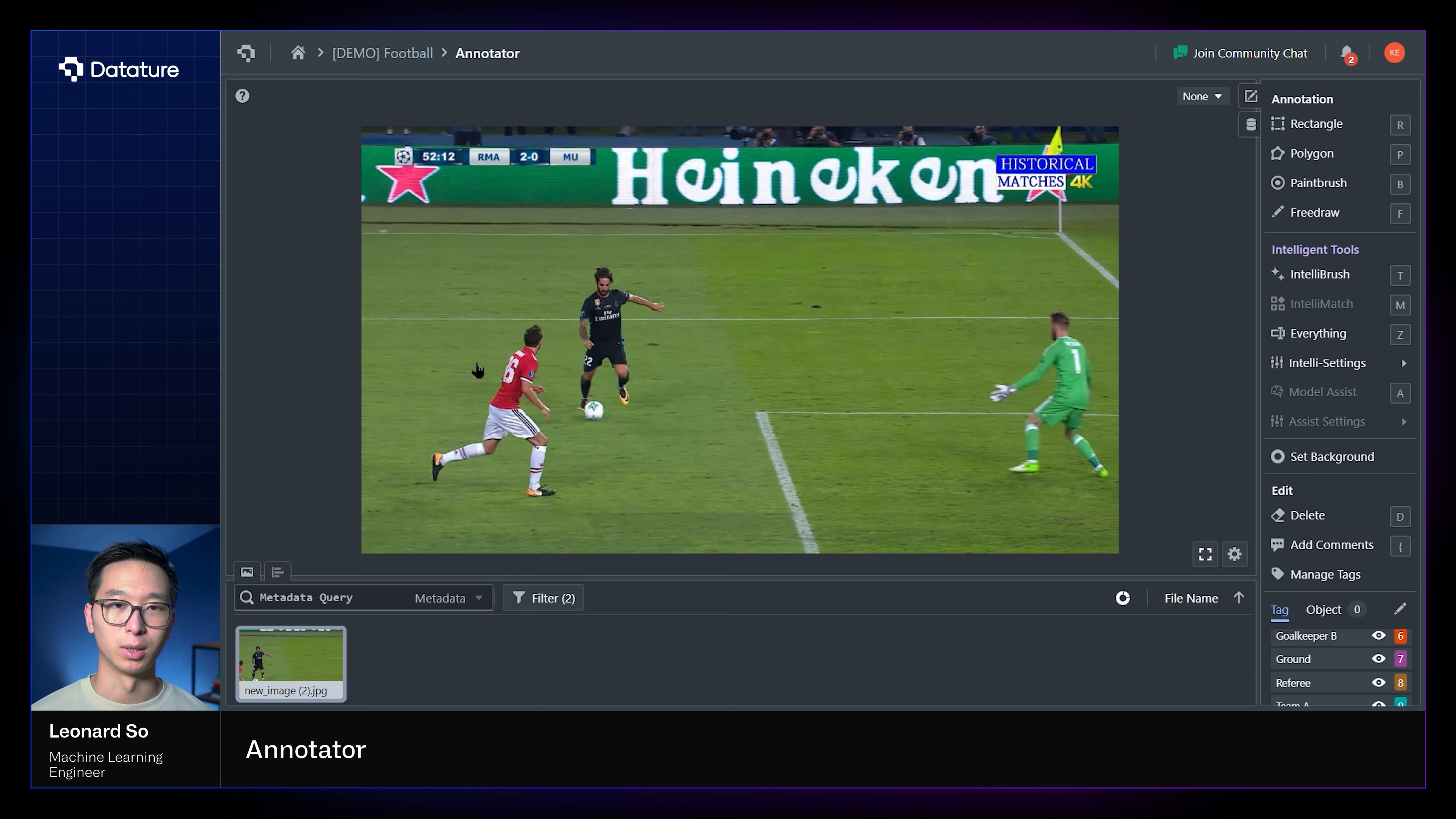
- Draw a rectangle annotation with the Ball tag around the football at the feet of the player in black
{"action": "scroll", "coordinate": [1315, 657], "scroll_direction": "up", "scroll_amount": 3}
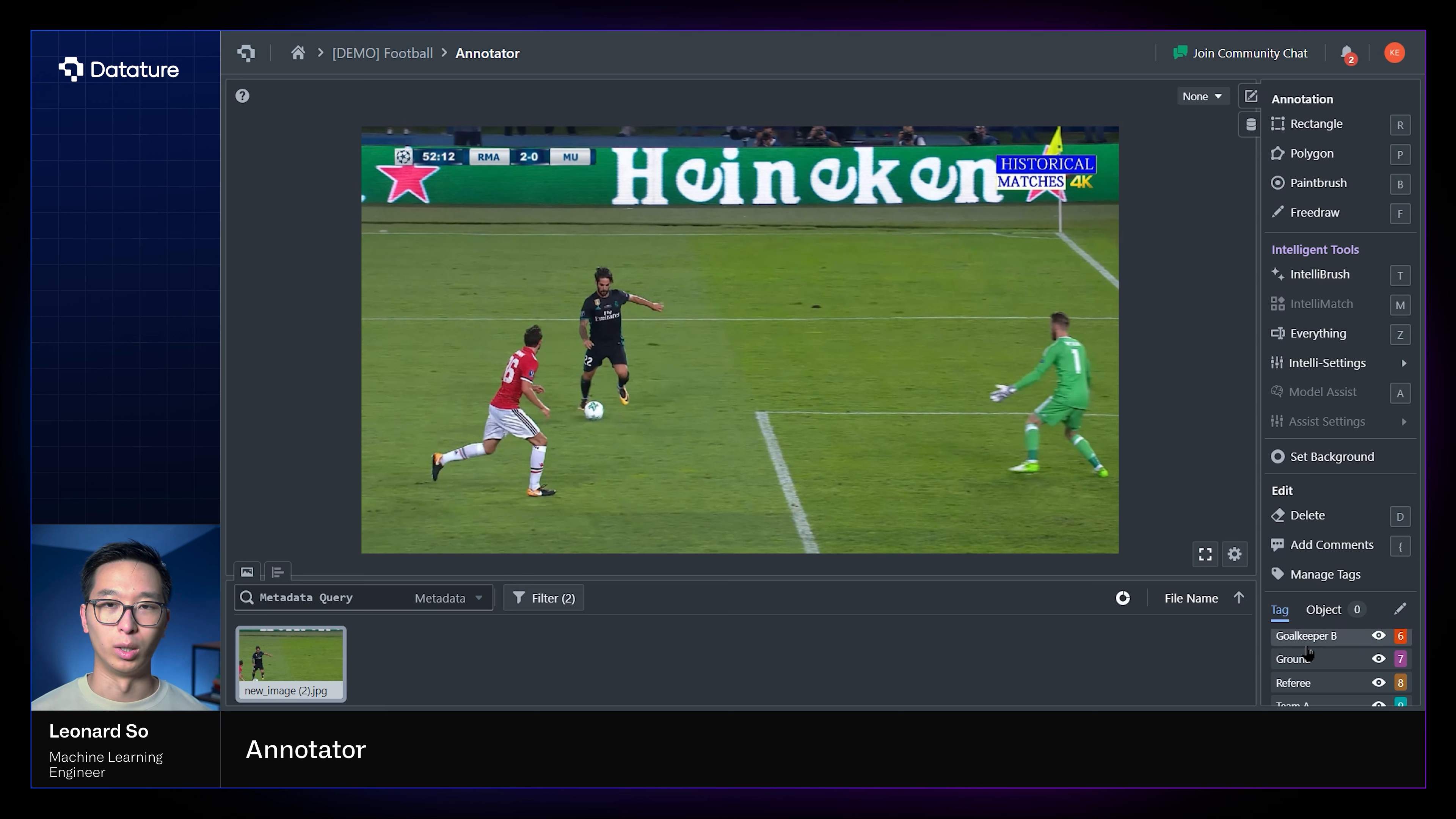
{"action": "scroll", "coordinate": [1315, 656], "scroll_direction": "down", "scroll_amount": 1}
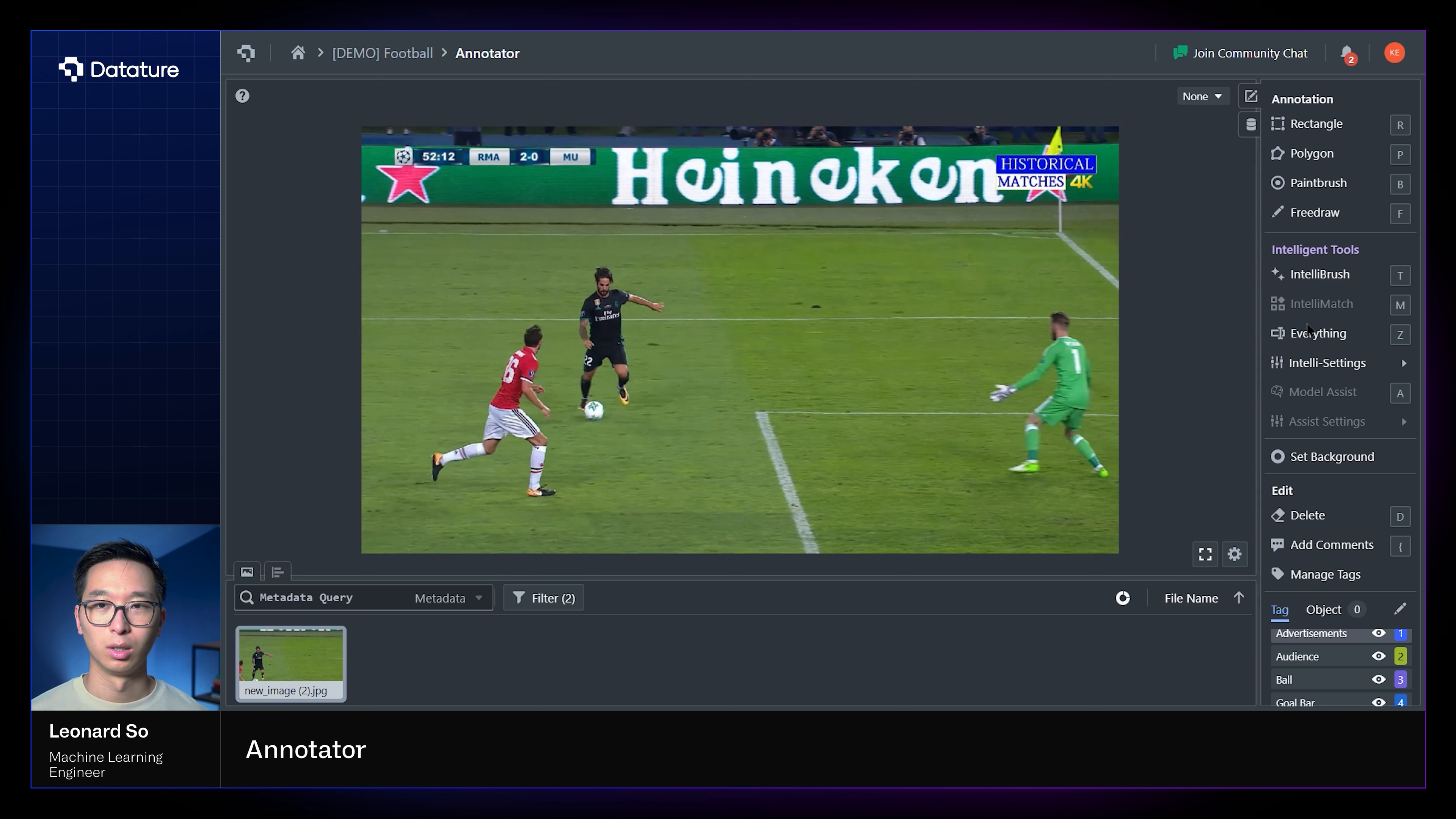
{"action": "left_click", "coordinate": [1302, 137]}
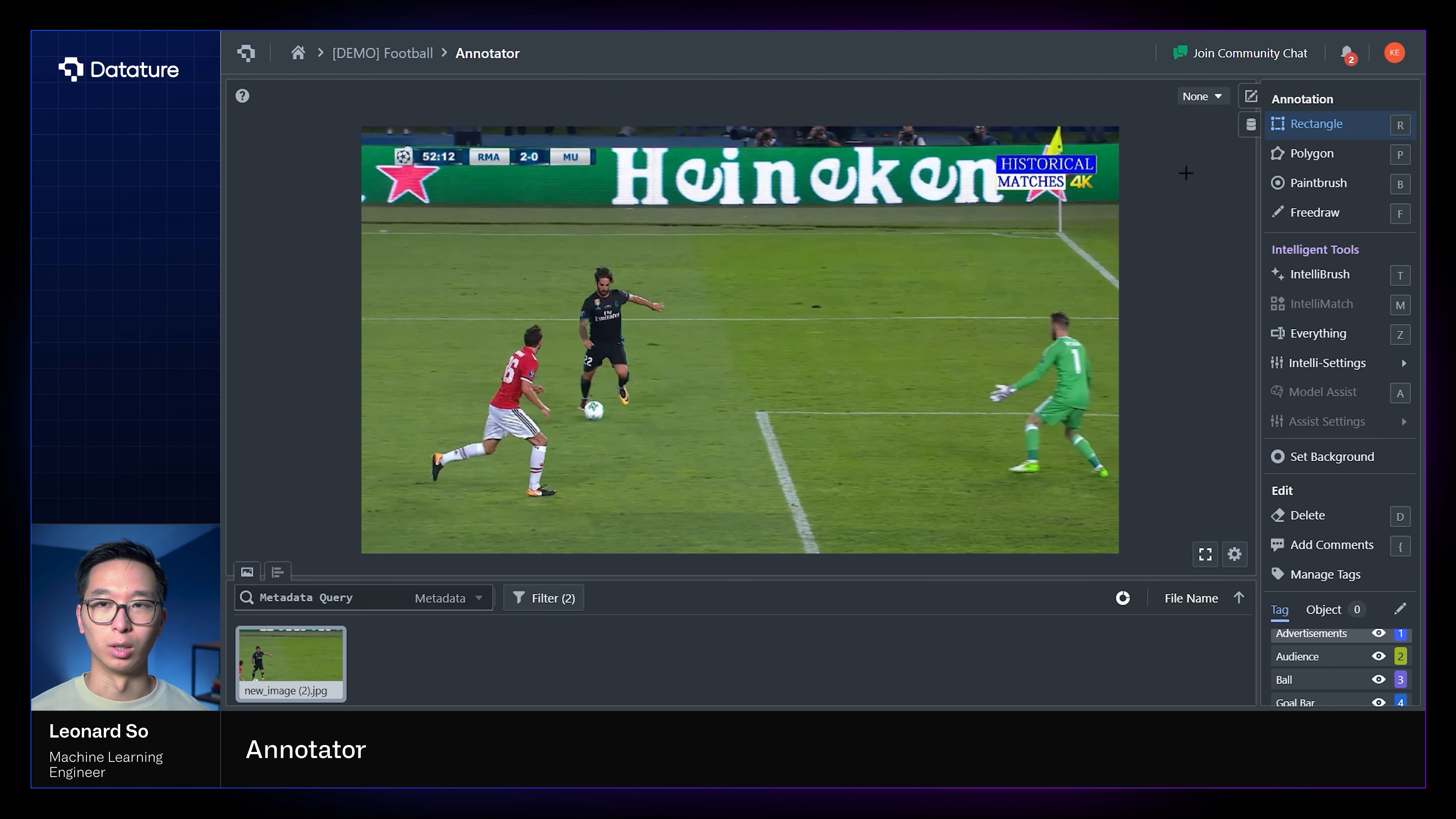
{"action": "mouse_move", "coordinate": [1306, 132]}
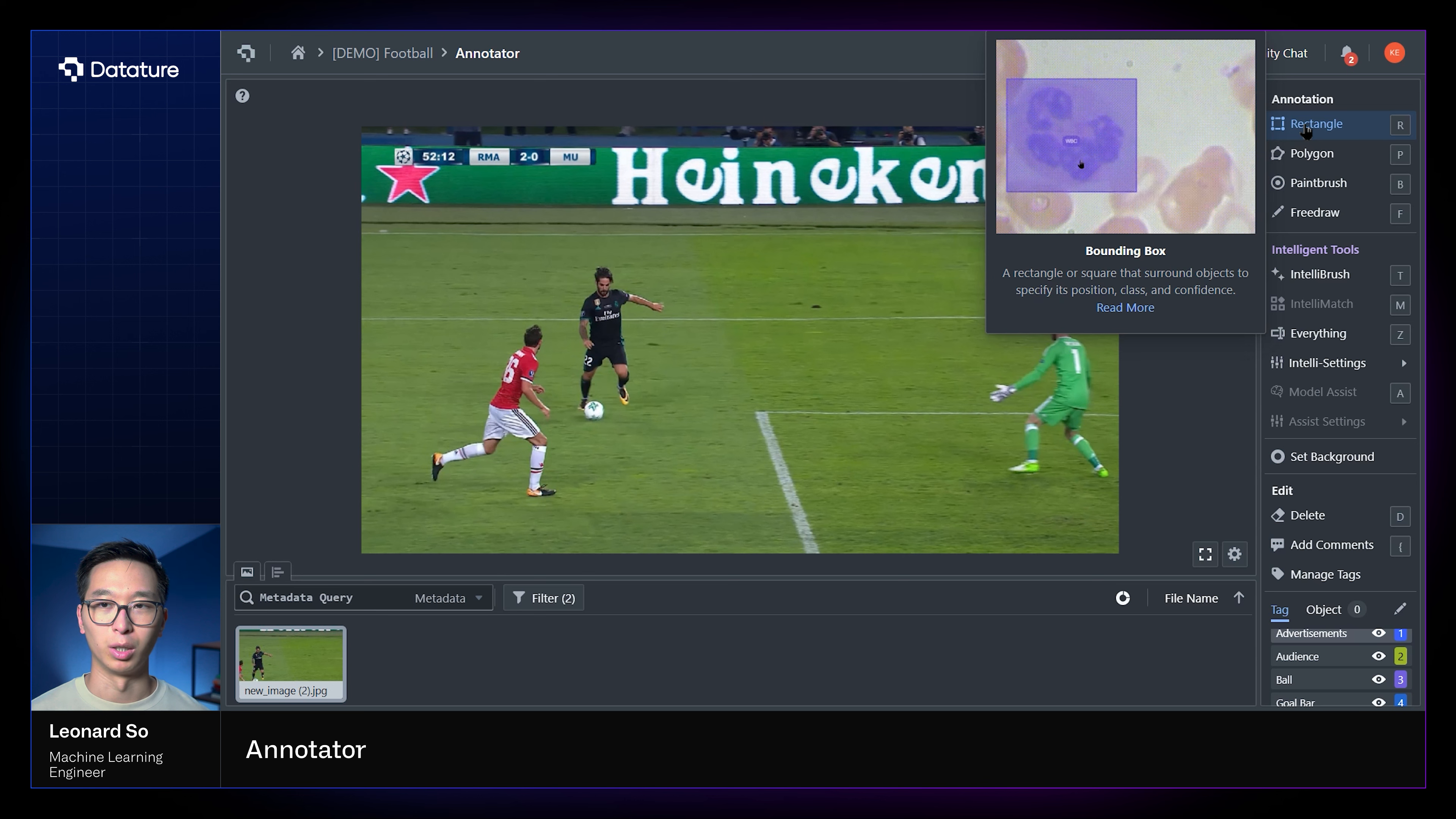
{"action": "mouse_move", "coordinate": [1313, 161]}
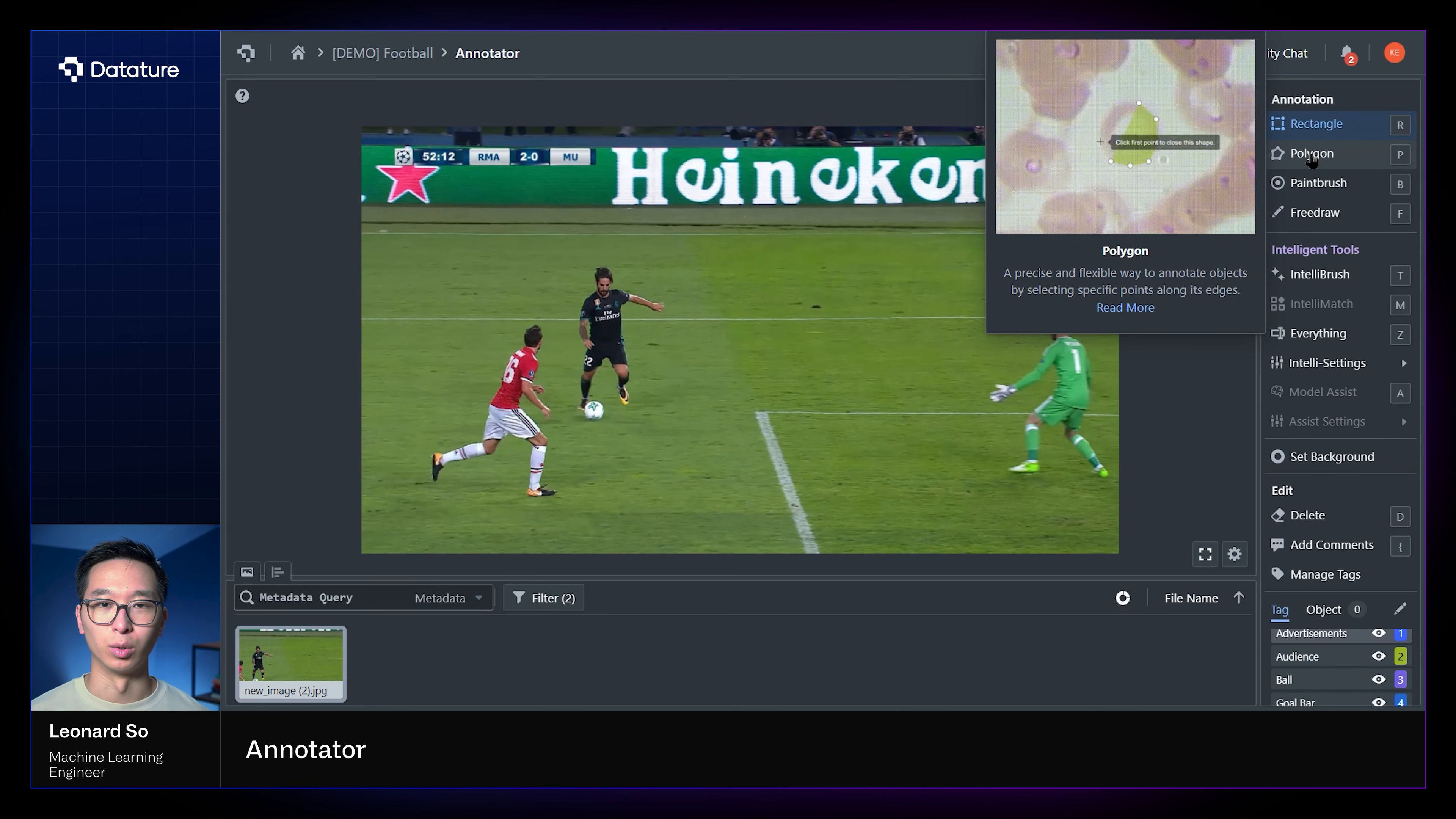
{"action": "mouse_move", "coordinate": [1321, 191]}
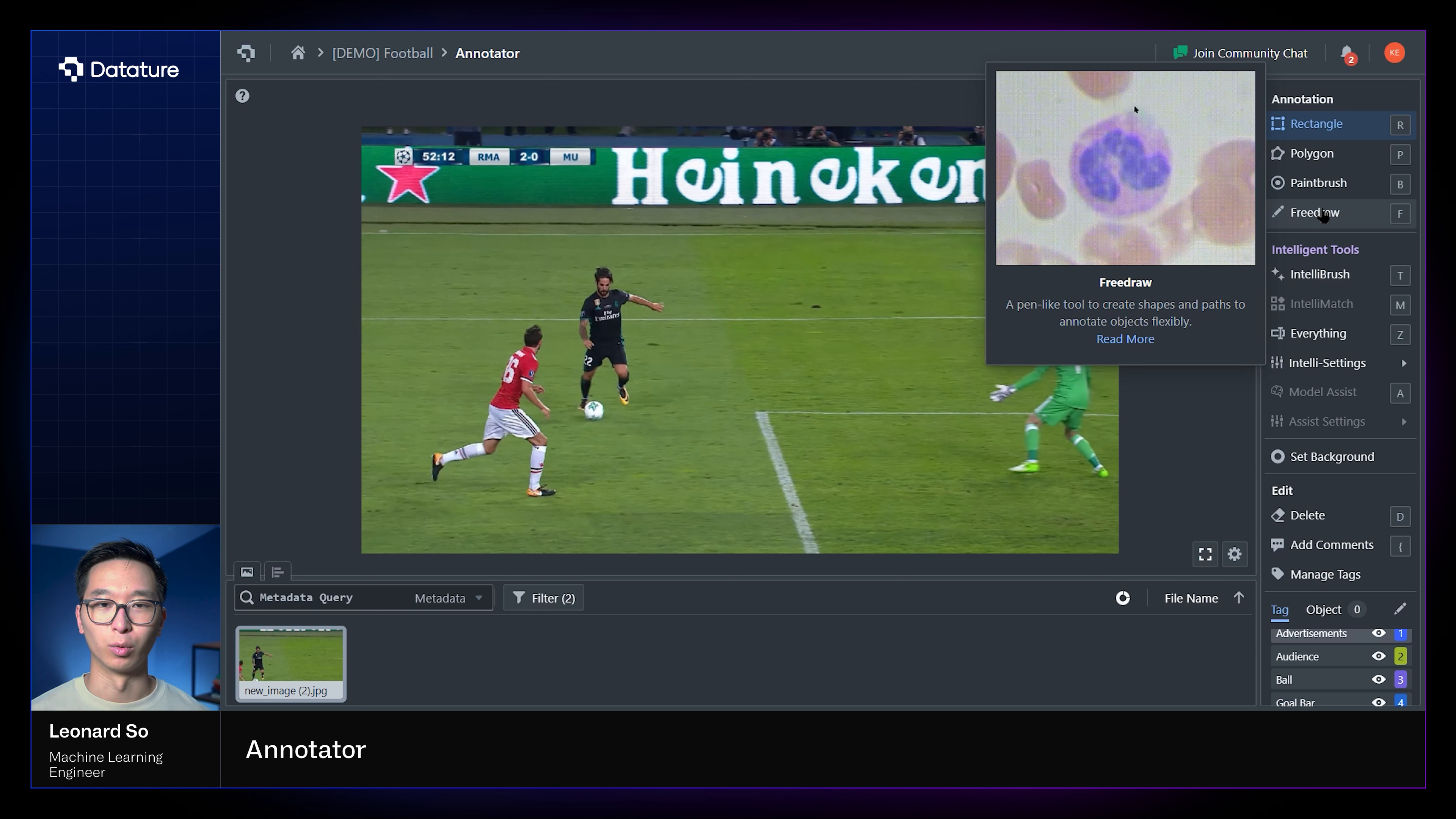
{"action": "mouse_move", "coordinate": [1311, 281]}
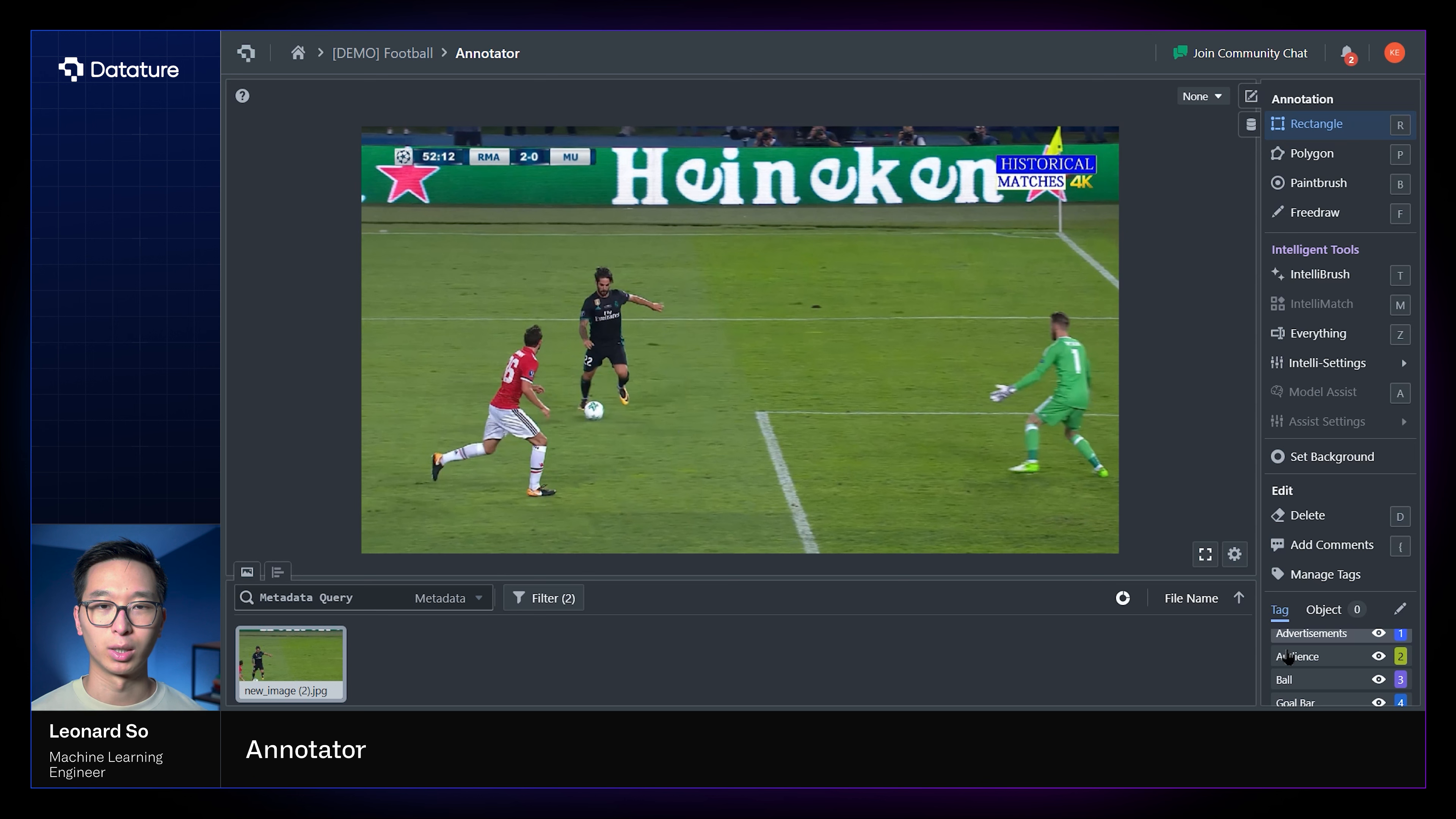
{"action": "left_click", "coordinate": [1298, 681]}
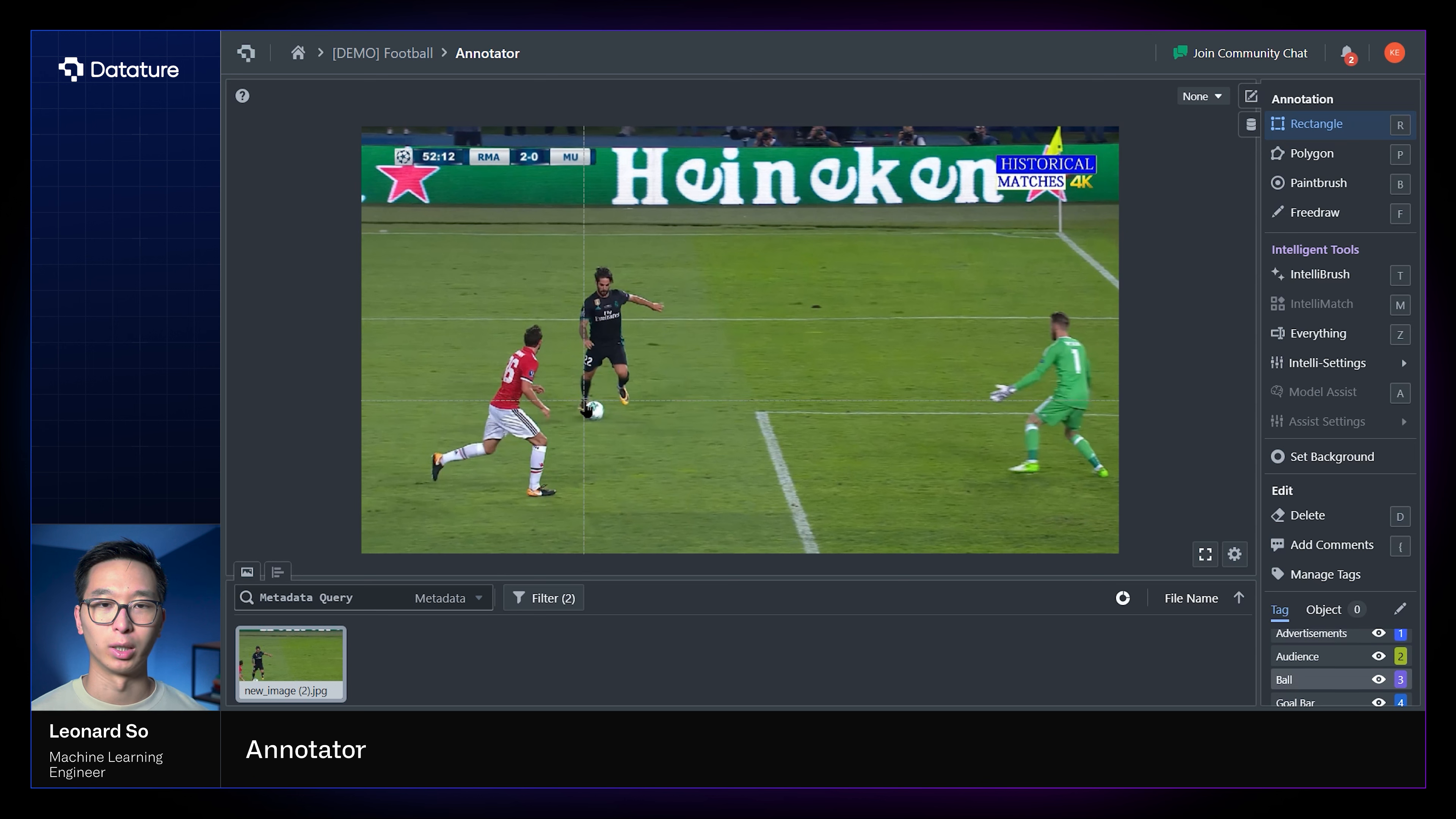
{"action": "left_click_drag", "start_coordinate": [583, 402], "coordinate": [602, 420]}
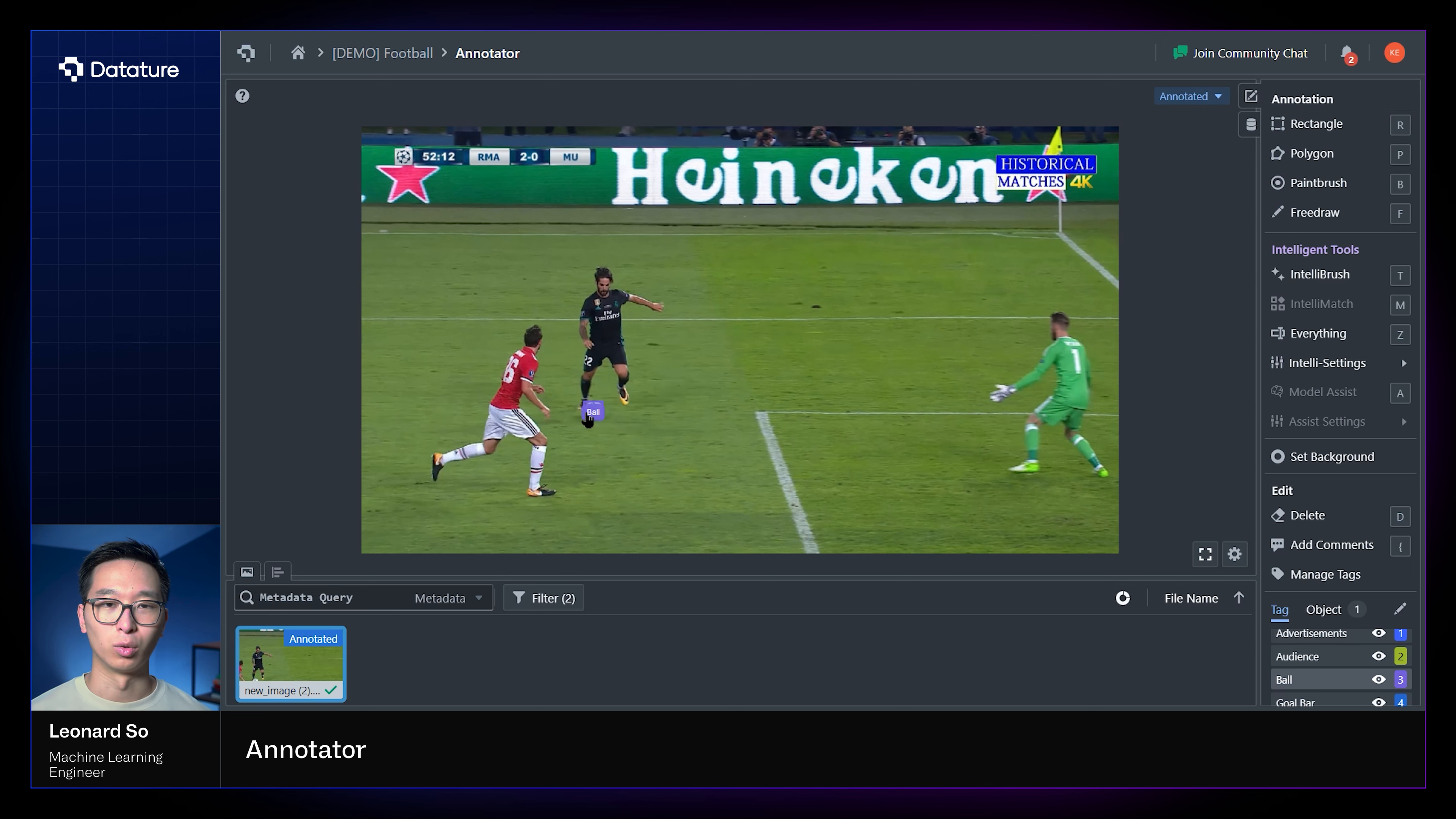
- Resize the football's rectangle annotation from its upper-right corner and delete the annotation
{"action": "scroll", "coordinate": [589, 425], "scroll_direction": "up", "scroll_amount": 3}
{"action": "left_click", "coordinate": [605, 410]}
{"action": "left_click_drag", "start_coordinate": [611, 400], "coordinate": [619, 397]}
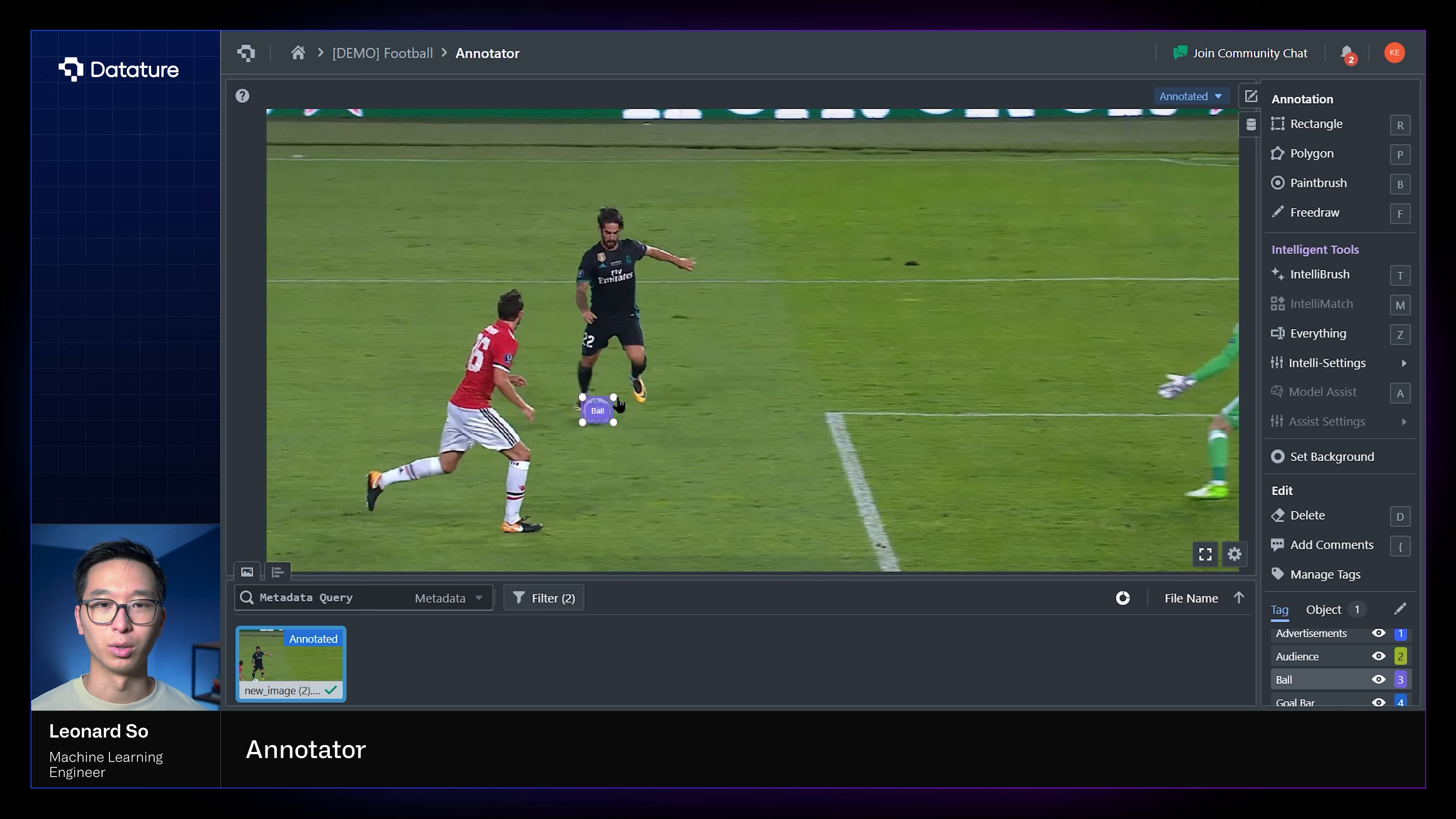
{"action": "key", "text": "d"}
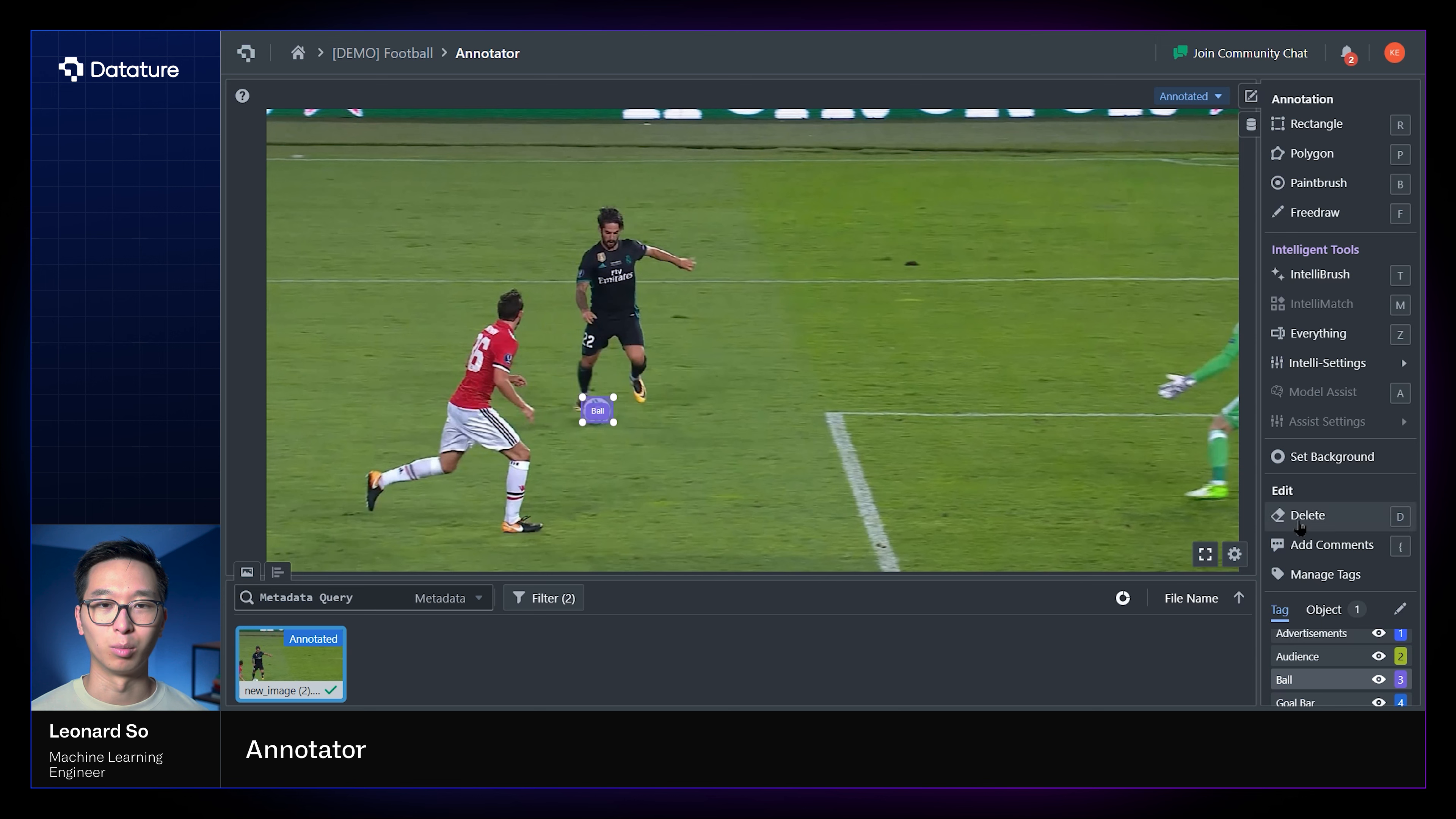
{"action": "left_click", "coordinate": [595, 408]}
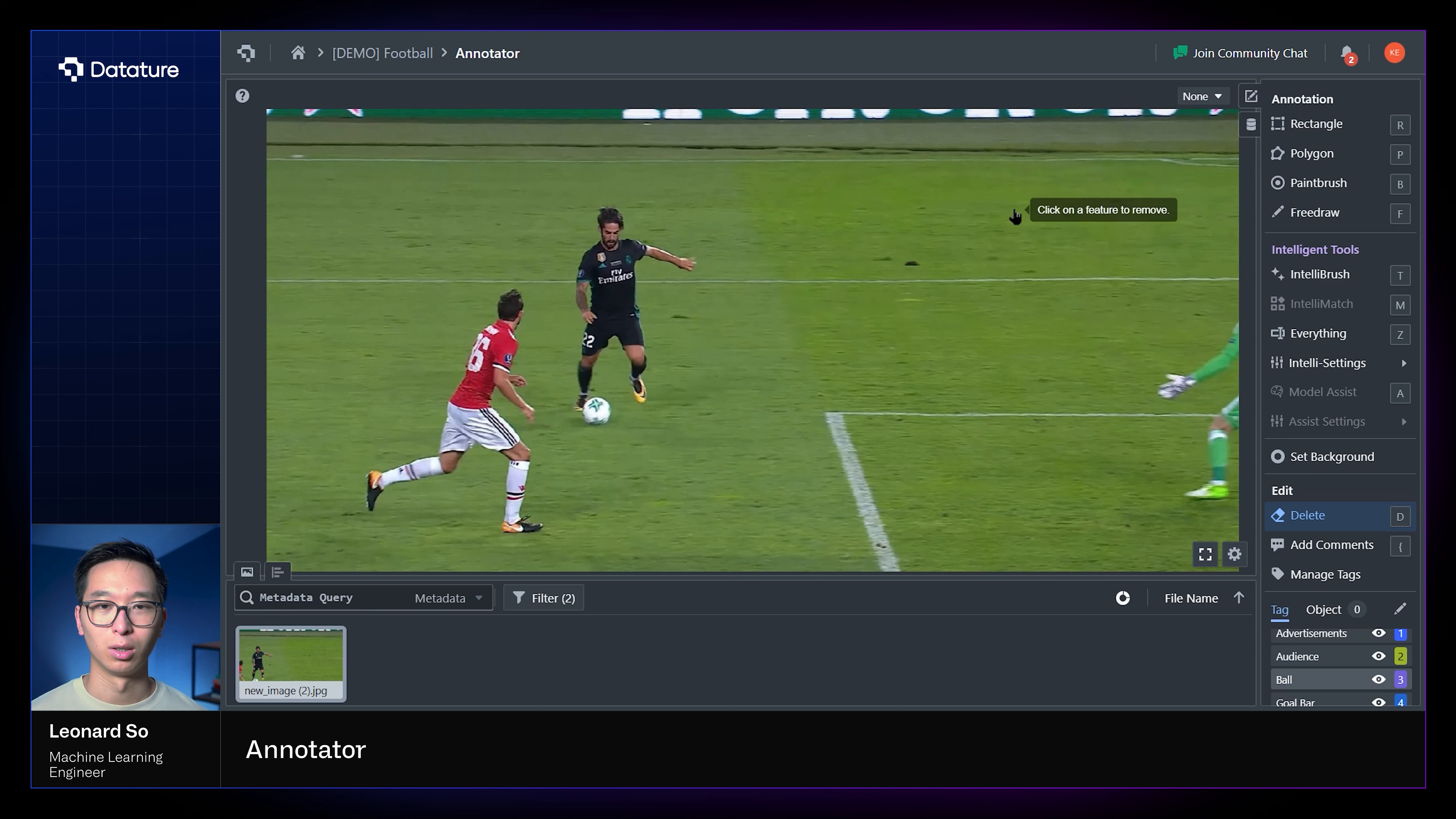
- Draw a polygon annotation with the Ball tag around the football at the black player's feet and delete it
{"action": "left_click", "coordinate": [1300, 158]}
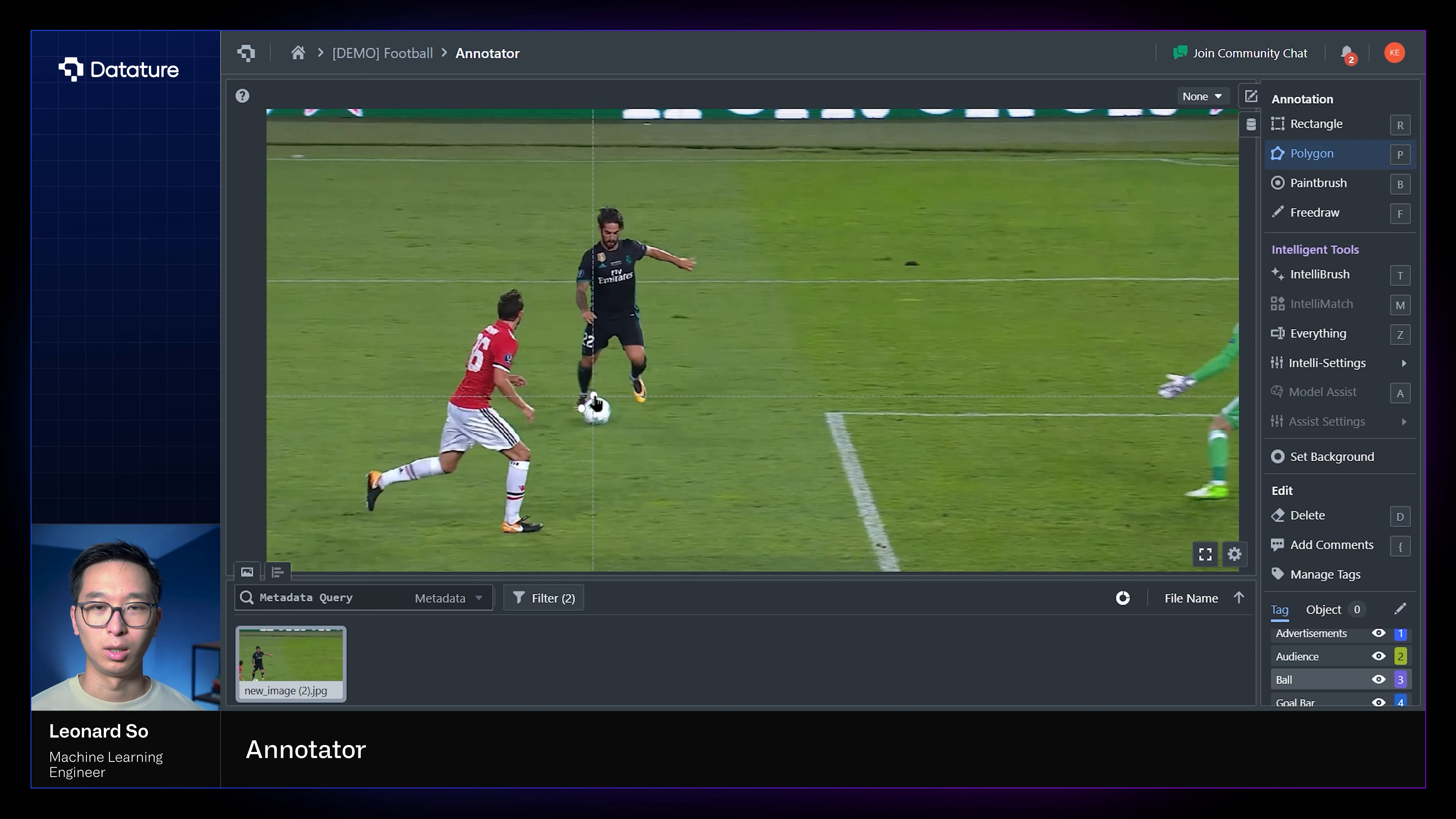
{"action": "left_click", "coordinate": [610, 405]}
{"action": "left_click", "coordinate": [611, 418]}
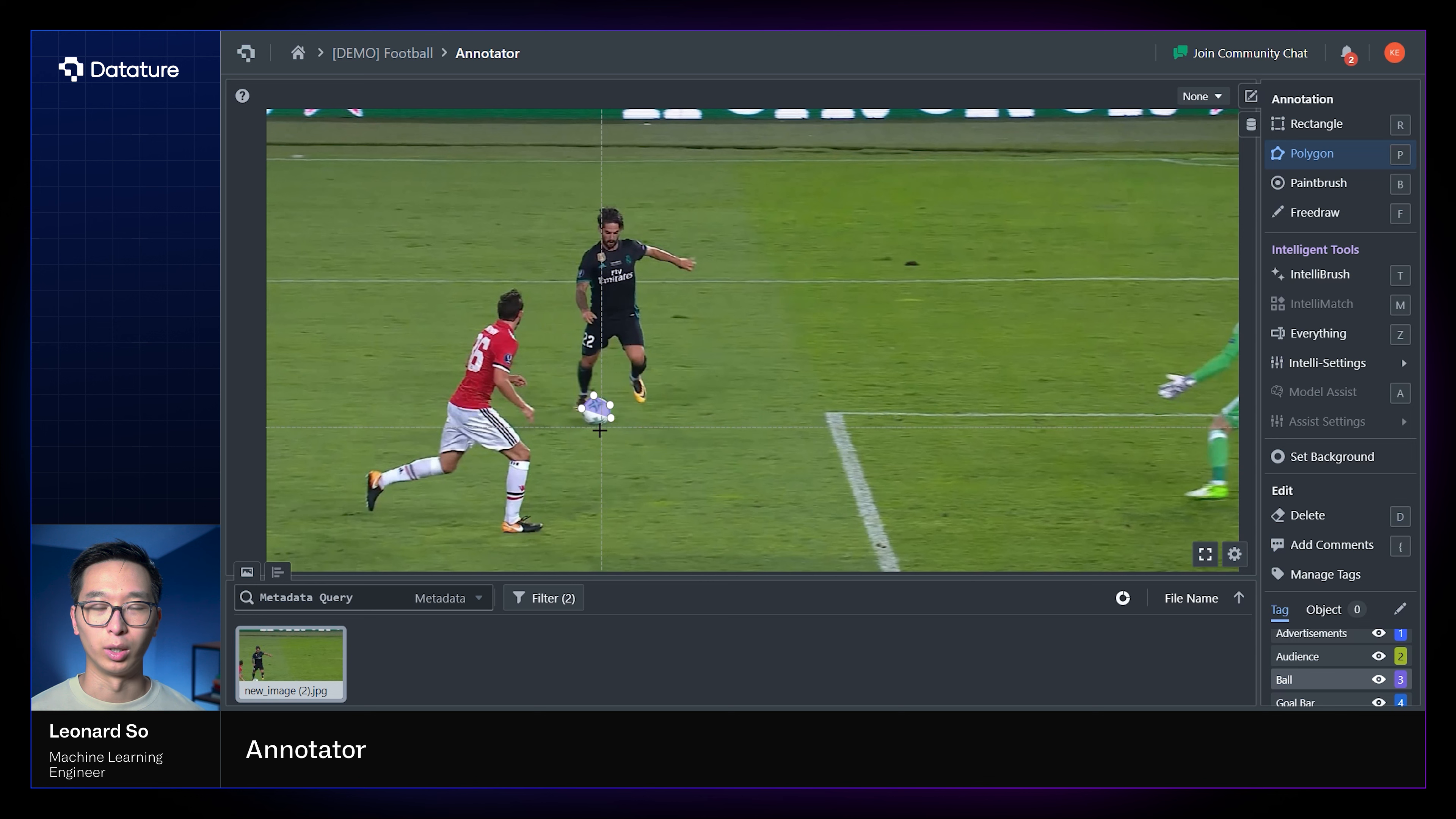
{"action": "left_click", "coordinate": [595, 426]}
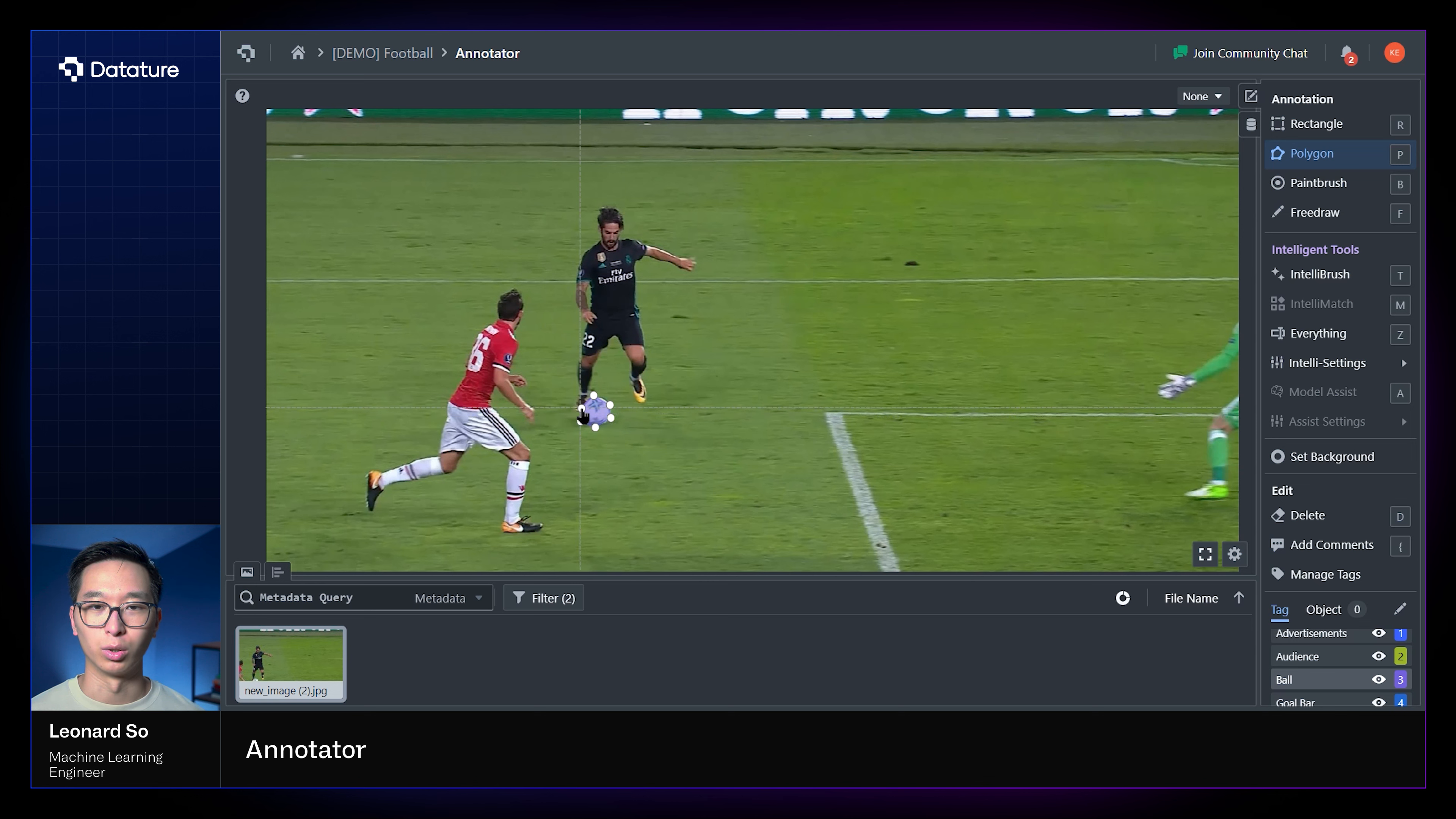
{"action": "left_click", "coordinate": [581, 409]}
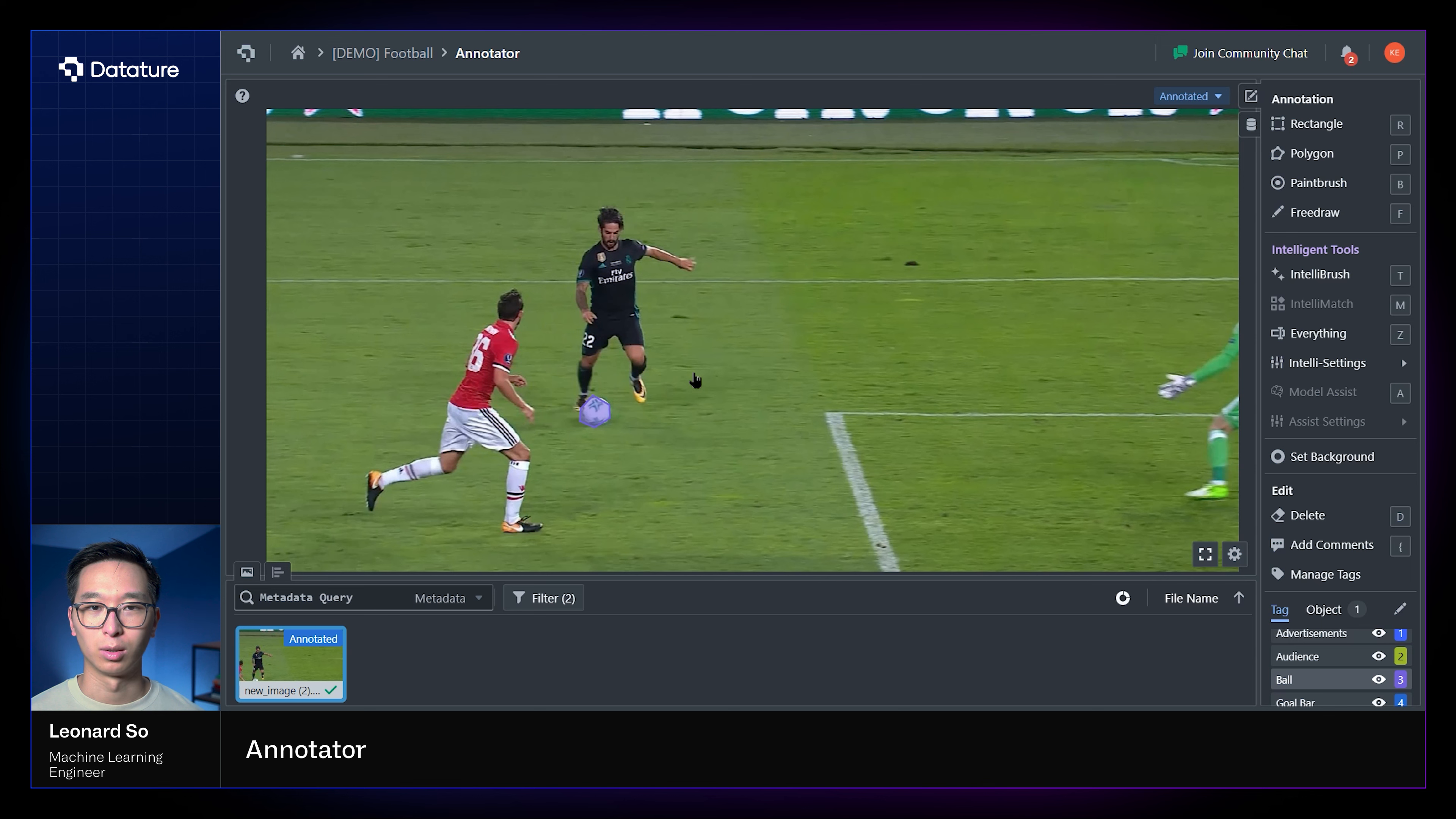
{"action": "left_click", "coordinate": [1294, 511]}
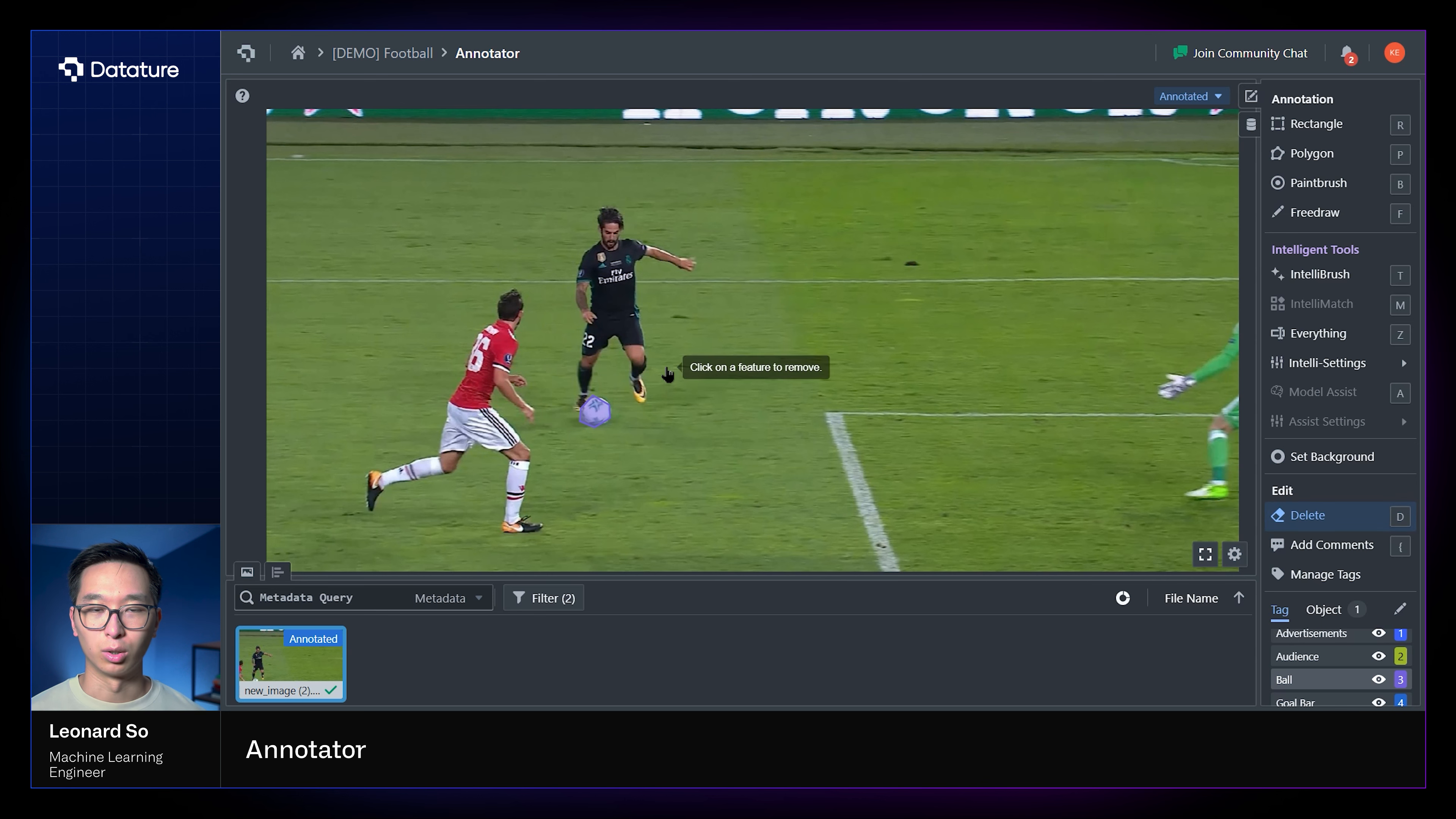
{"action": "left_click", "coordinate": [596, 411]}
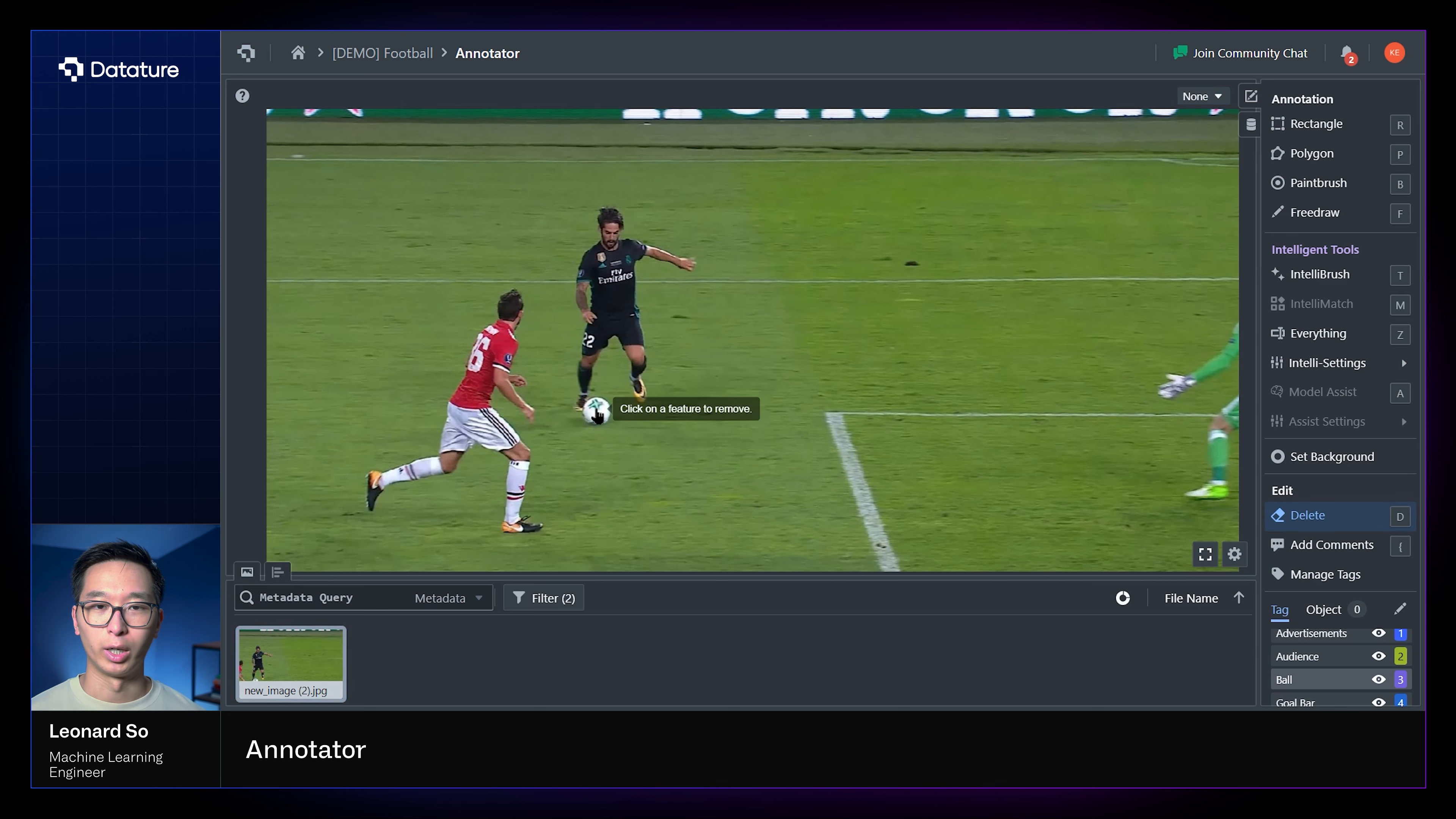
- Paint a Ball mask over the player in red with the Paintbrush and erase the excess around his front foot
{"action": "left_click", "coordinate": [1293, 189]}
{"action": "mouse_move", "coordinate": [531, 530]}
{"action": "left_mouse_down"}
{"action": "mouse_move", "coordinate": [482, 419]}
{"action": "mouse_move", "coordinate": [404, 467]}
{"action": "mouse_move", "coordinate": [470, 390]}
{"action": "mouse_move", "coordinate": [512, 301]}
{"action": "mouse_move", "coordinate": [492, 383]}
{"action": "mouse_move", "coordinate": [524, 416]}
{"action": "mouse_move", "coordinate": [495, 376]}
{"action": "mouse_move", "coordinate": [512, 319]}
{"action": "left_mouse_up"}
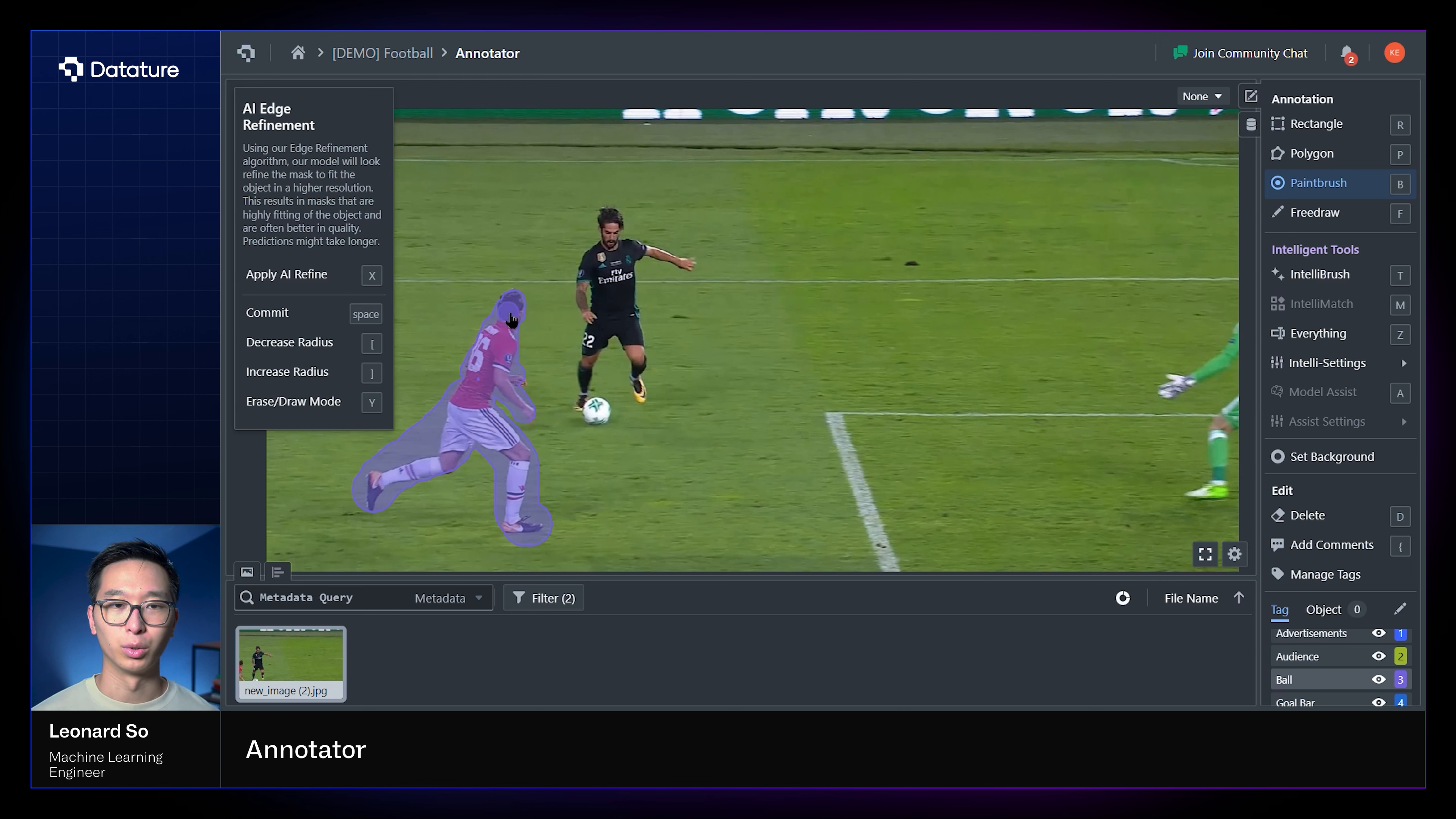
{"action": "key", "text": "y"}
{"action": "mouse_move", "coordinate": [559, 521]}
{"action": "left_mouse_down"}
{"action": "mouse_move", "coordinate": [536, 554]}
{"action": "mouse_move", "coordinate": [543, 495]}
{"action": "left_mouse_up"}
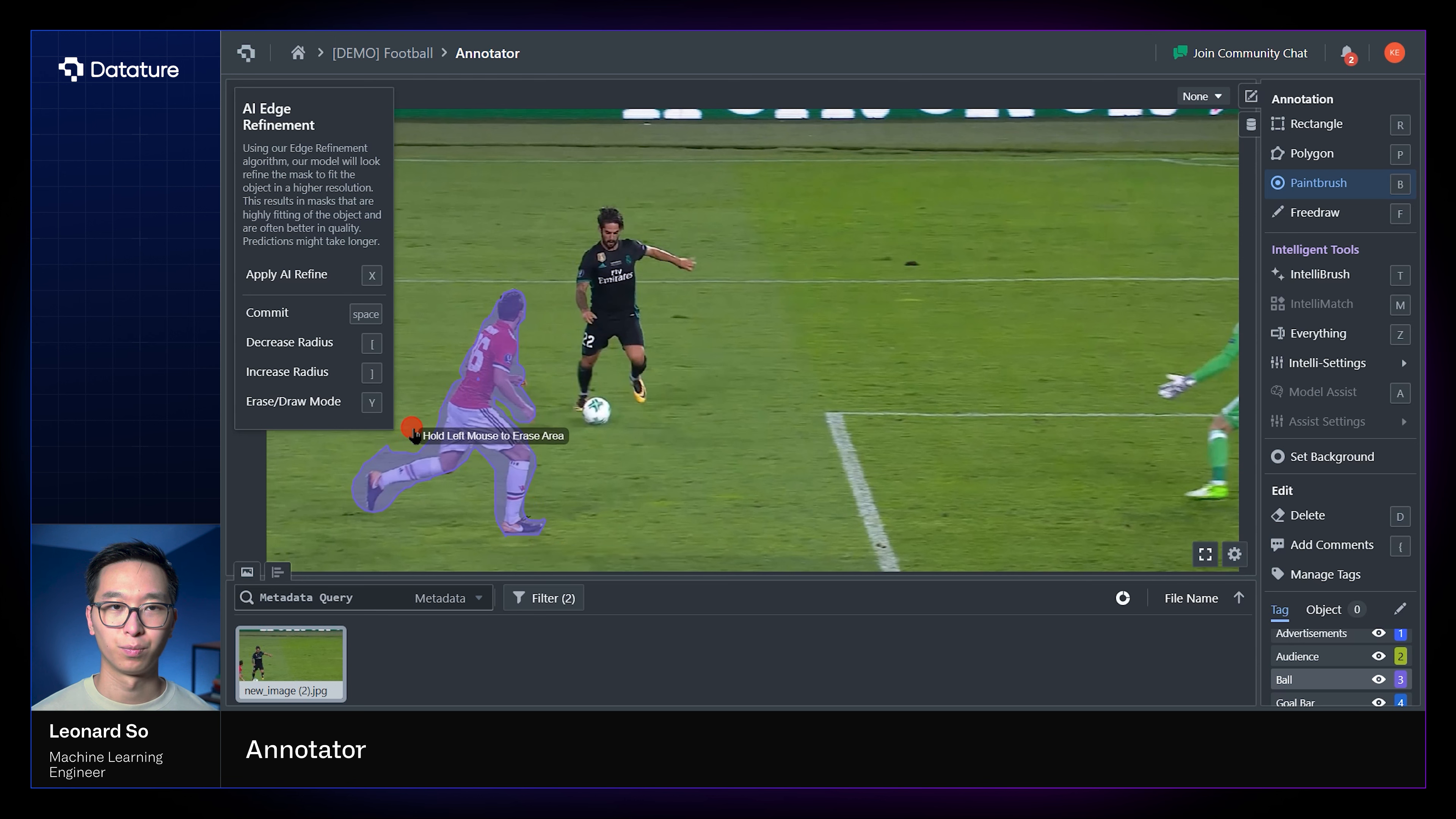
- Commit the painted mask on the player in red and delete the annotation
{"action": "key", "text": "space"}
{"action": "key", "text": "d"}
{"action": "left_click", "coordinate": [498, 381]}
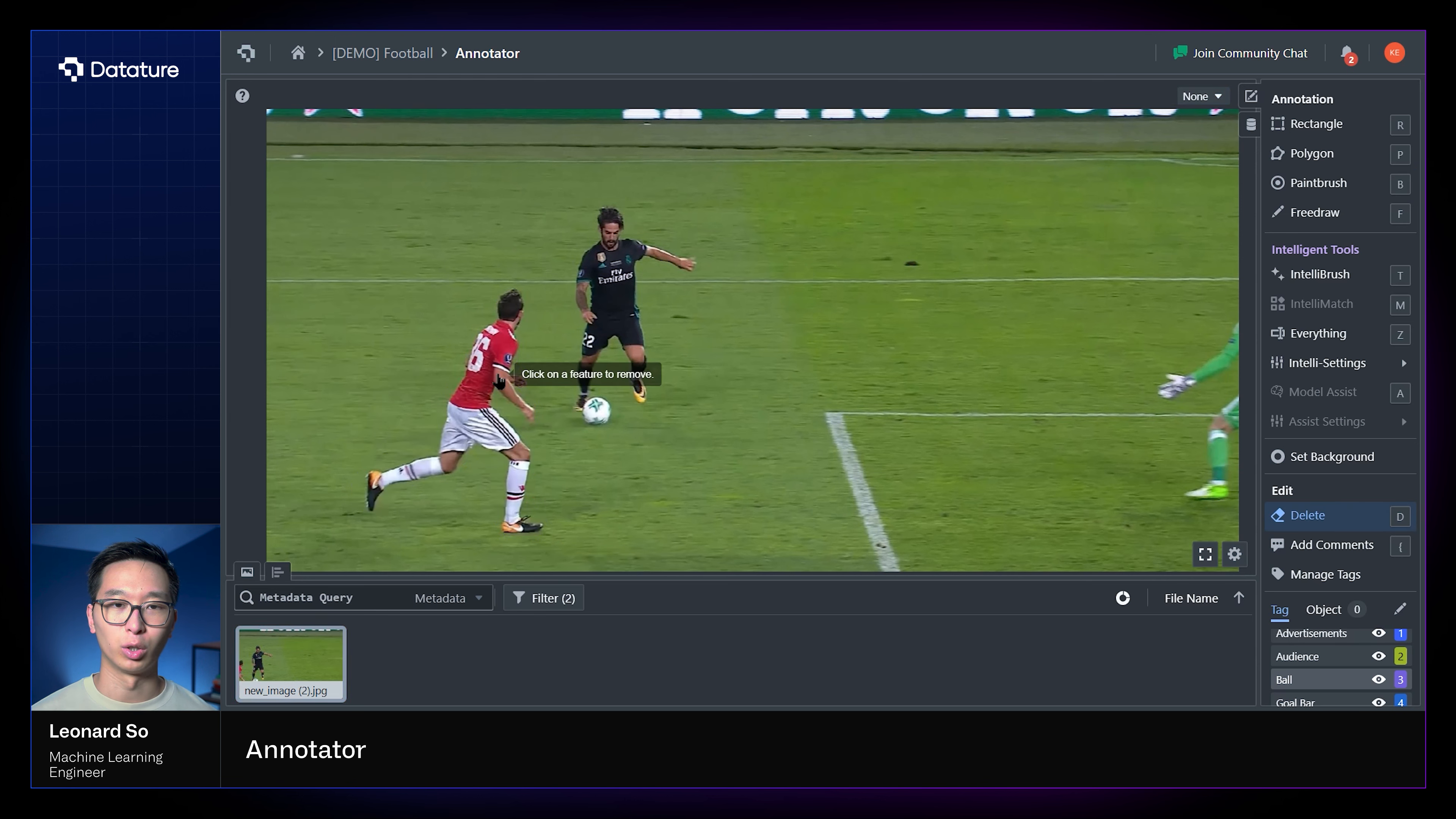
- Outline the player in red with the Freedraw tool using the Ball tag, commit the mask and select it
{"action": "key", "text": "f"}
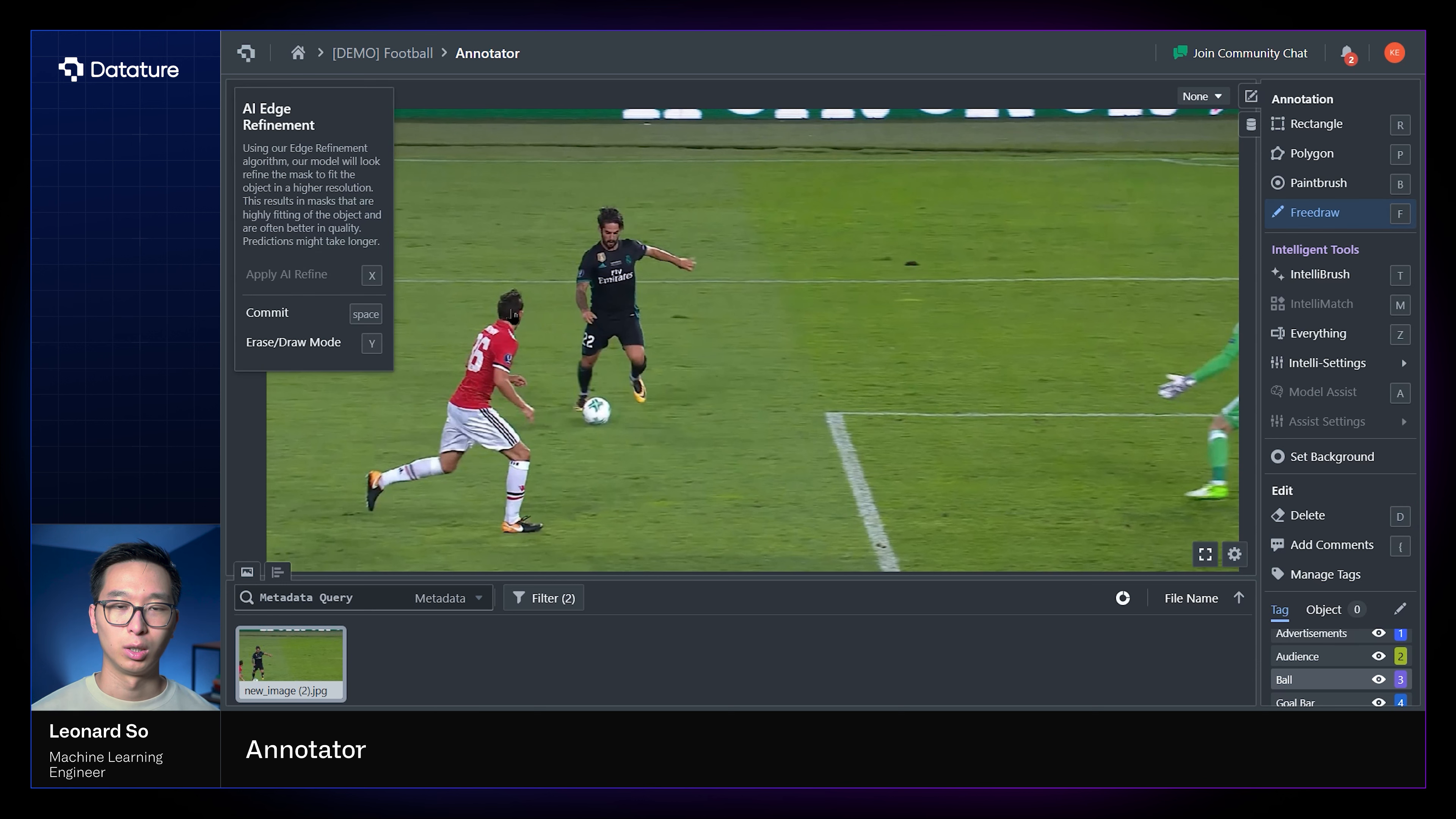
{"action": "mouse_move", "coordinate": [495, 305]}
{"action": "left_mouse_down"}
{"action": "mouse_move", "coordinate": [428, 457]}
{"action": "mouse_move", "coordinate": [379, 459]}
{"action": "mouse_move", "coordinate": [359, 496]}
{"action": "mouse_move", "coordinate": [369, 516]}
{"action": "mouse_move", "coordinate": [479, 458]}
{"action": "mouse_move", "coordinate": [505, 464]}
{"action": "mouse_move", "coordinate": [507, 537]}
{"action": "mouse_move", "coordinate": [543, 537]}
{"action": "mouse_move", "coordinate": [539, 448]}
{"action": "mouse_move", "coordinate": [501, 404]}
{"action": "mouse_move", "coordinate": [536, 425]}
{"action": "mouse_move", "coordinate": [526, 289]}
{"action": "mouse_move", "coordinate": [494, 312]}
{"action": "left_mouse_up"}
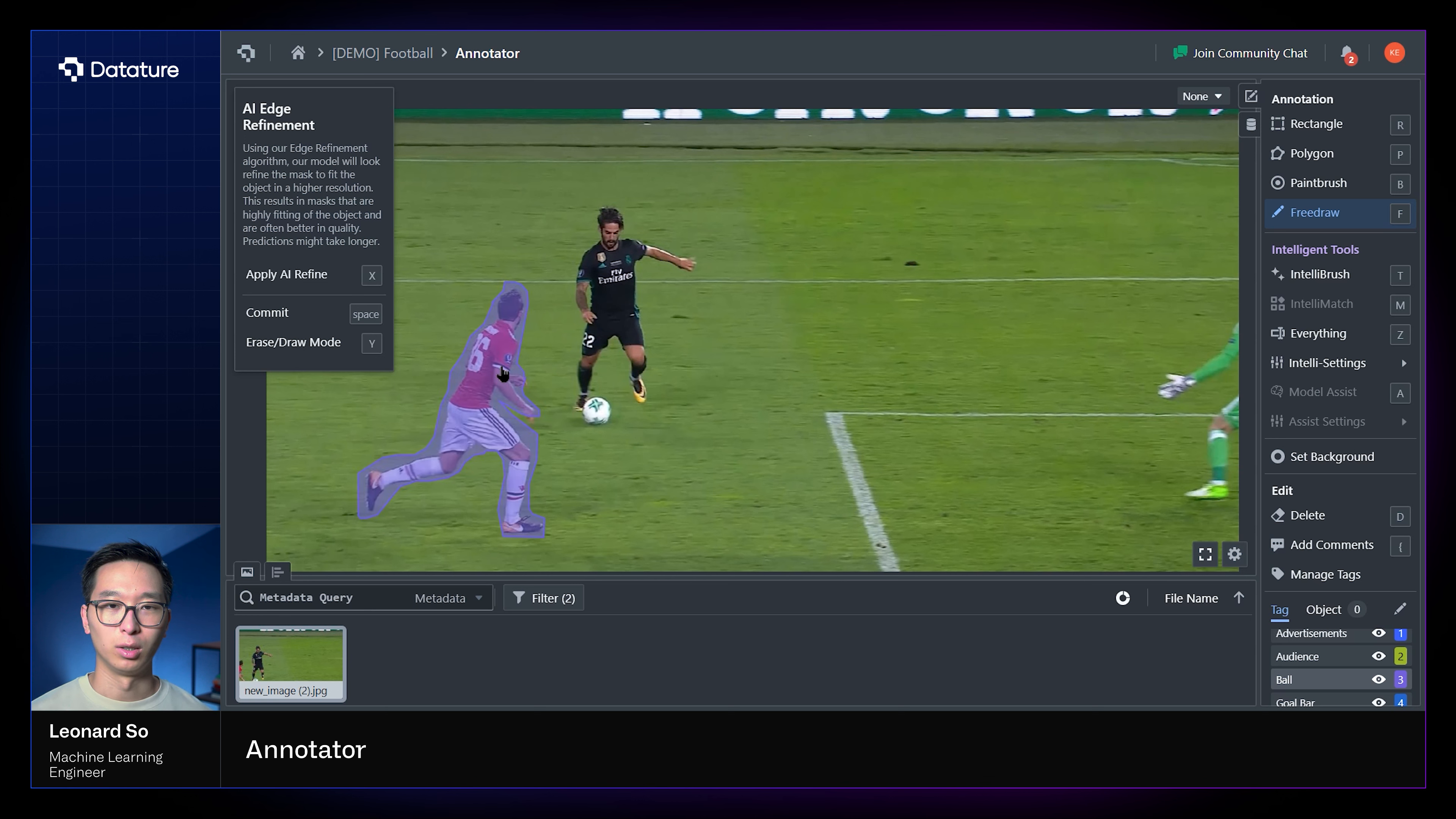
{"action": "key", "text": "space"}
{"action": "left_click", "coordinate": [527, 342]}
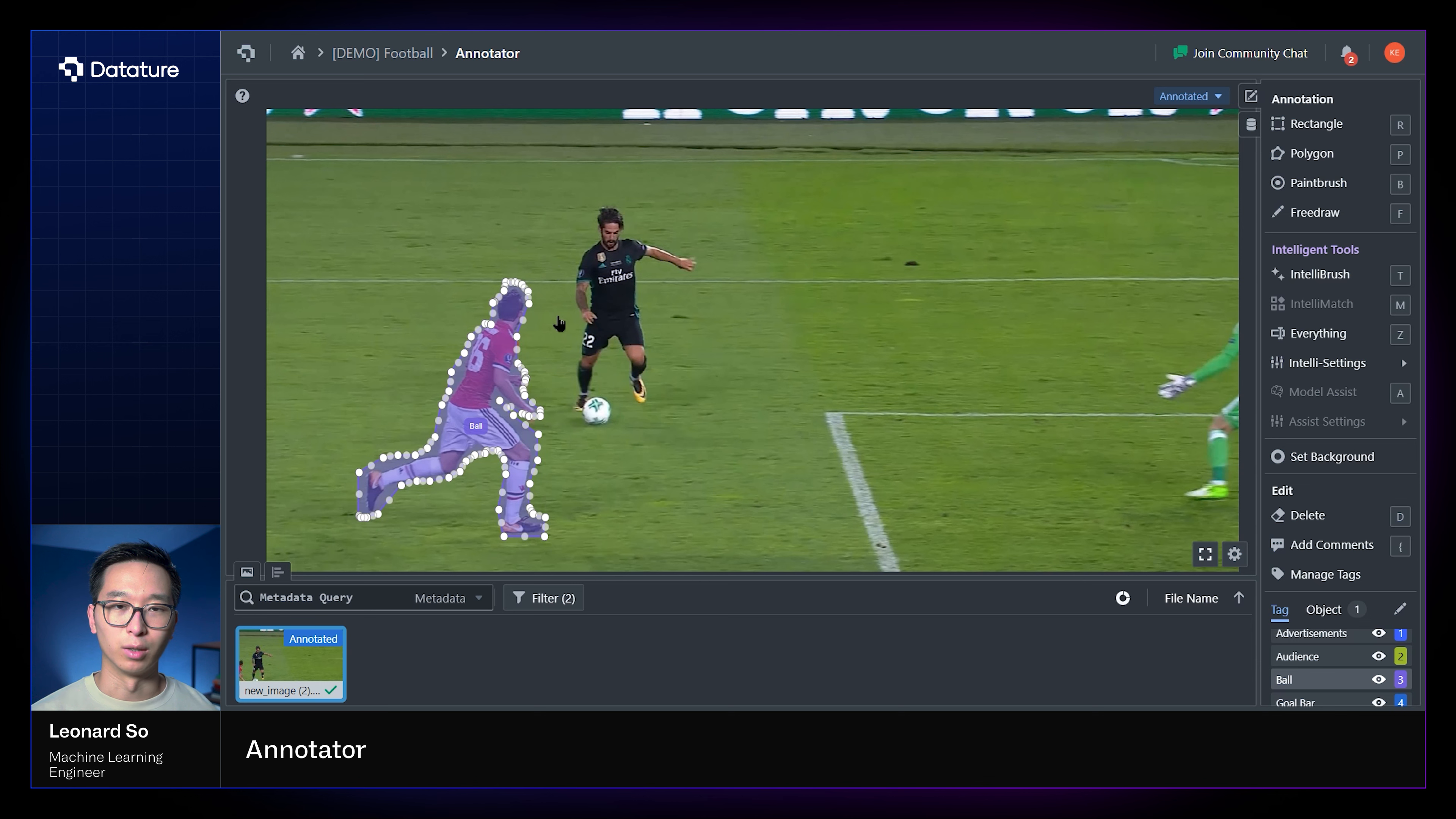
- Delete the freedrawn annotation from the player in red and leave delete mode
{"action": "key", "text": "d"}
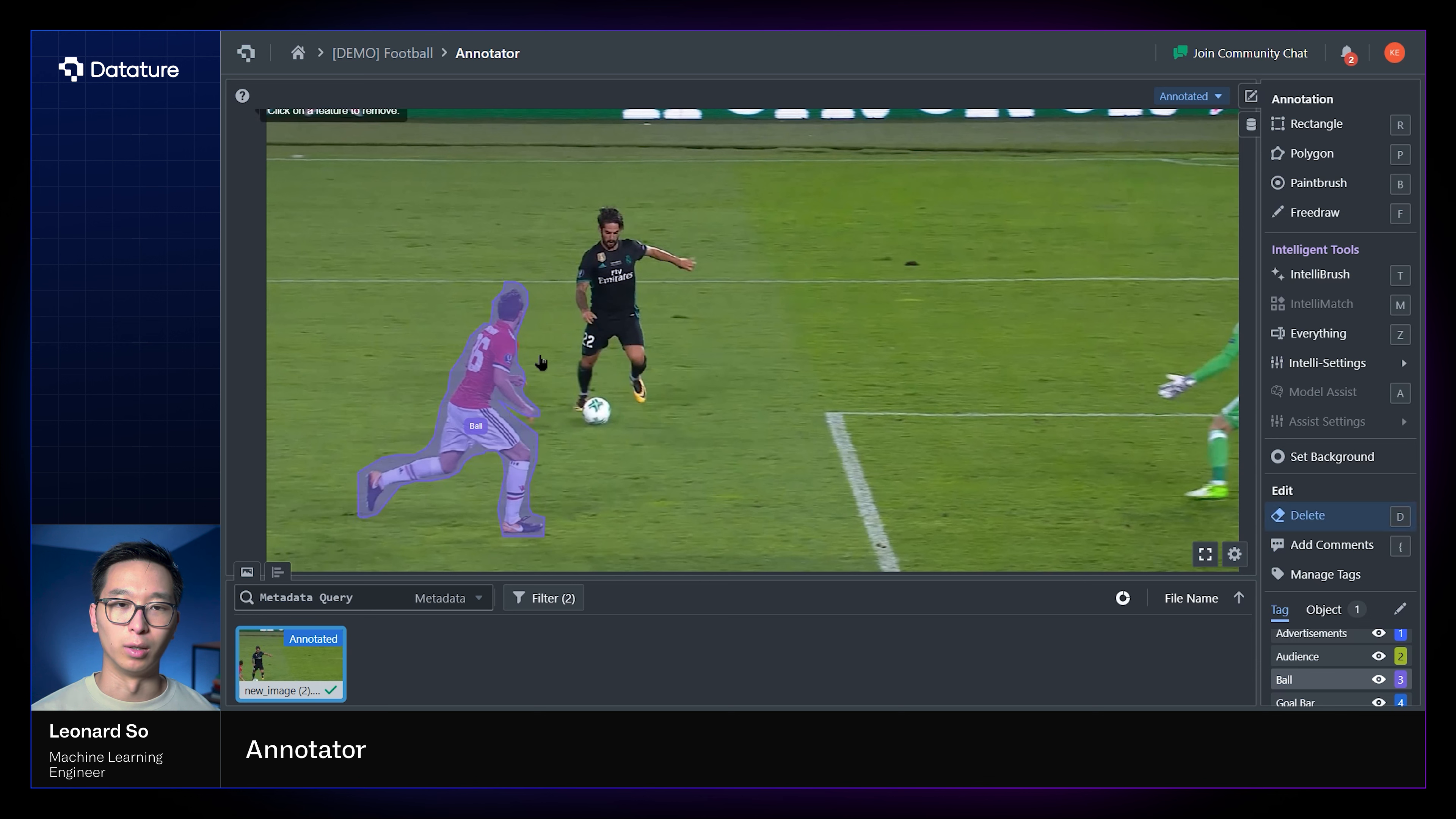
{"action": "left_click", "coordinate": [489, 390]}
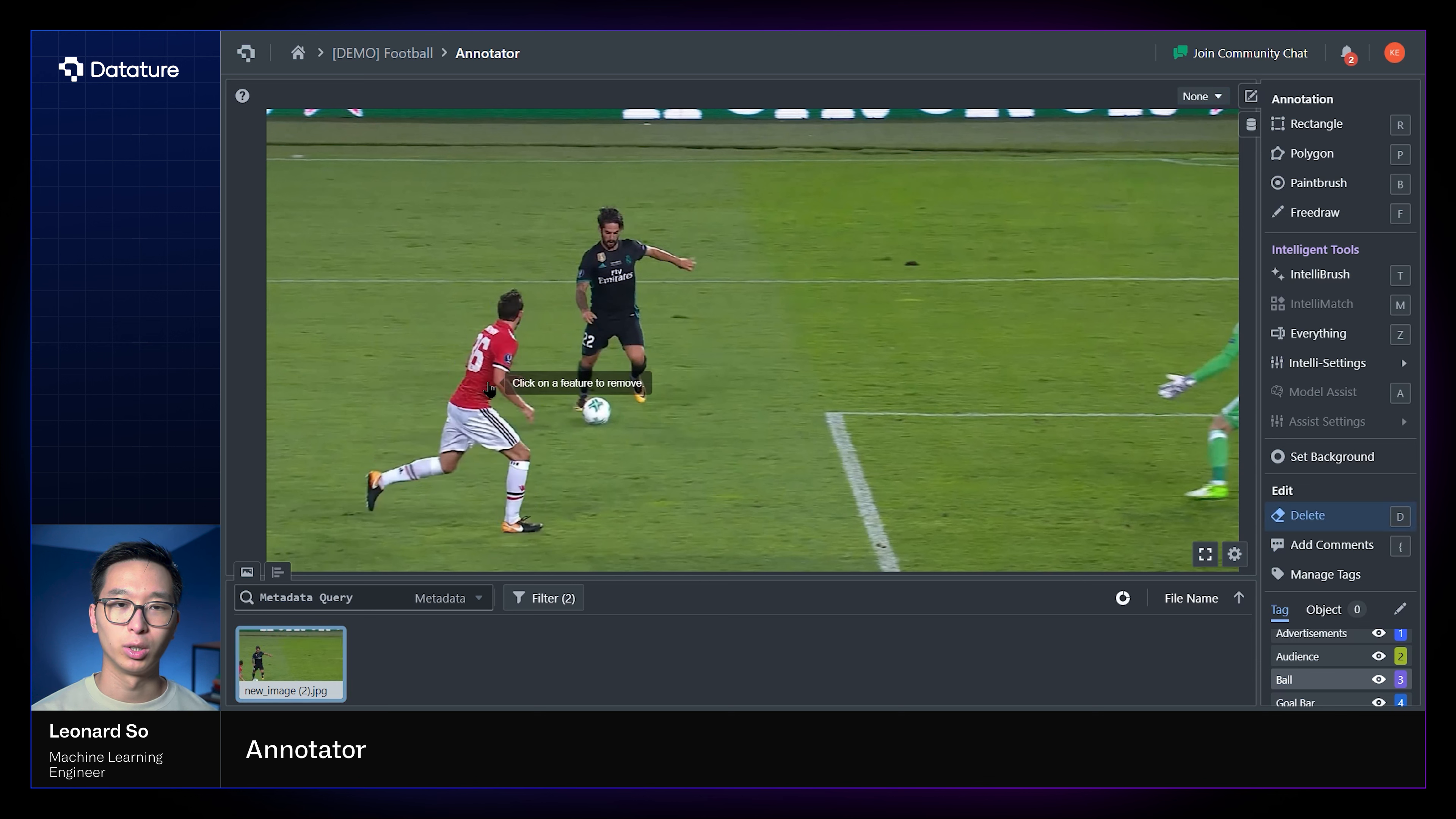
{"action": "key", "text": "Escape"}
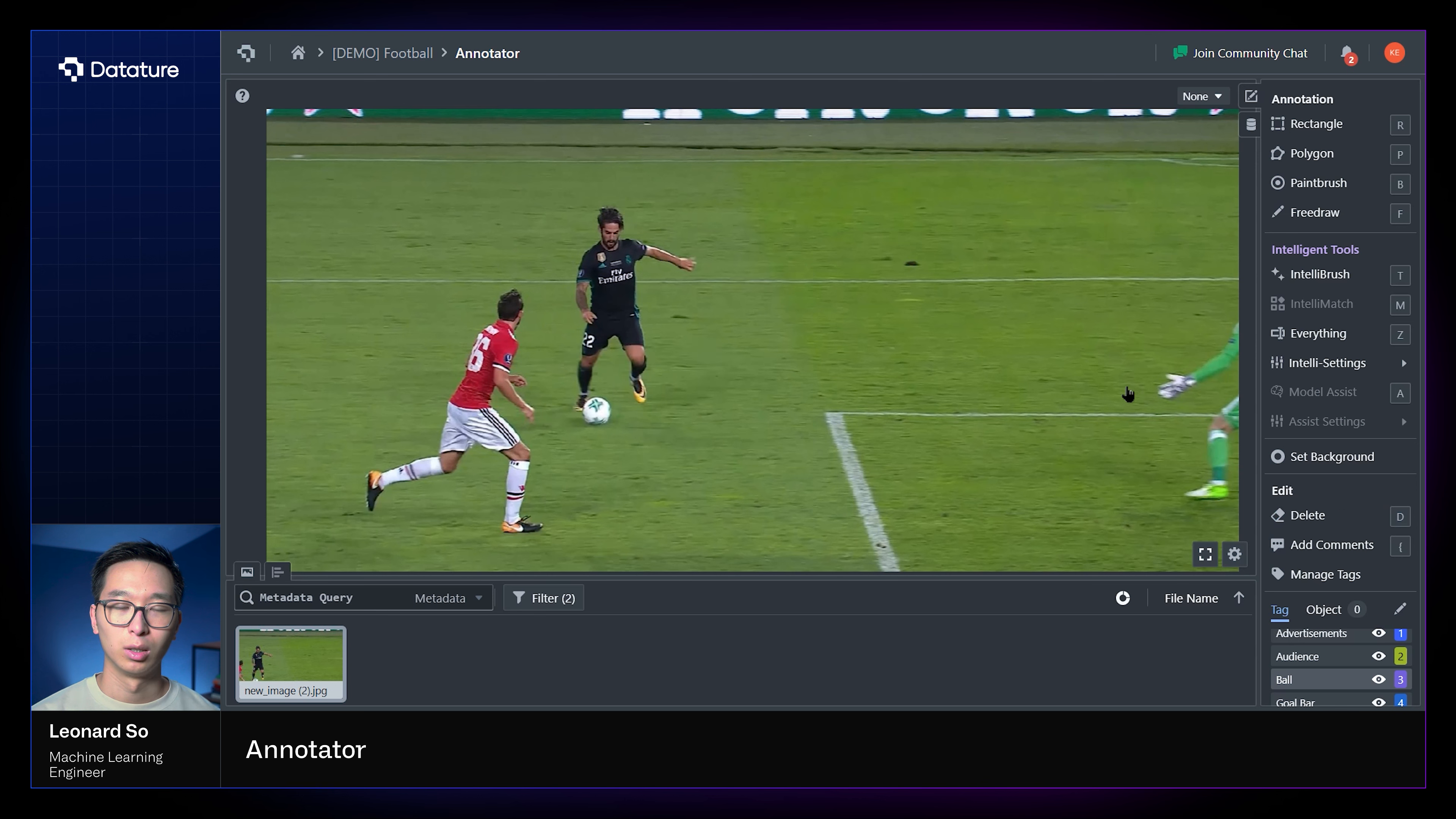
- Set the image as background, bring the whole frame into view and remove the background marking
{"action": "left_click", "coordinate": [1313, 462]}
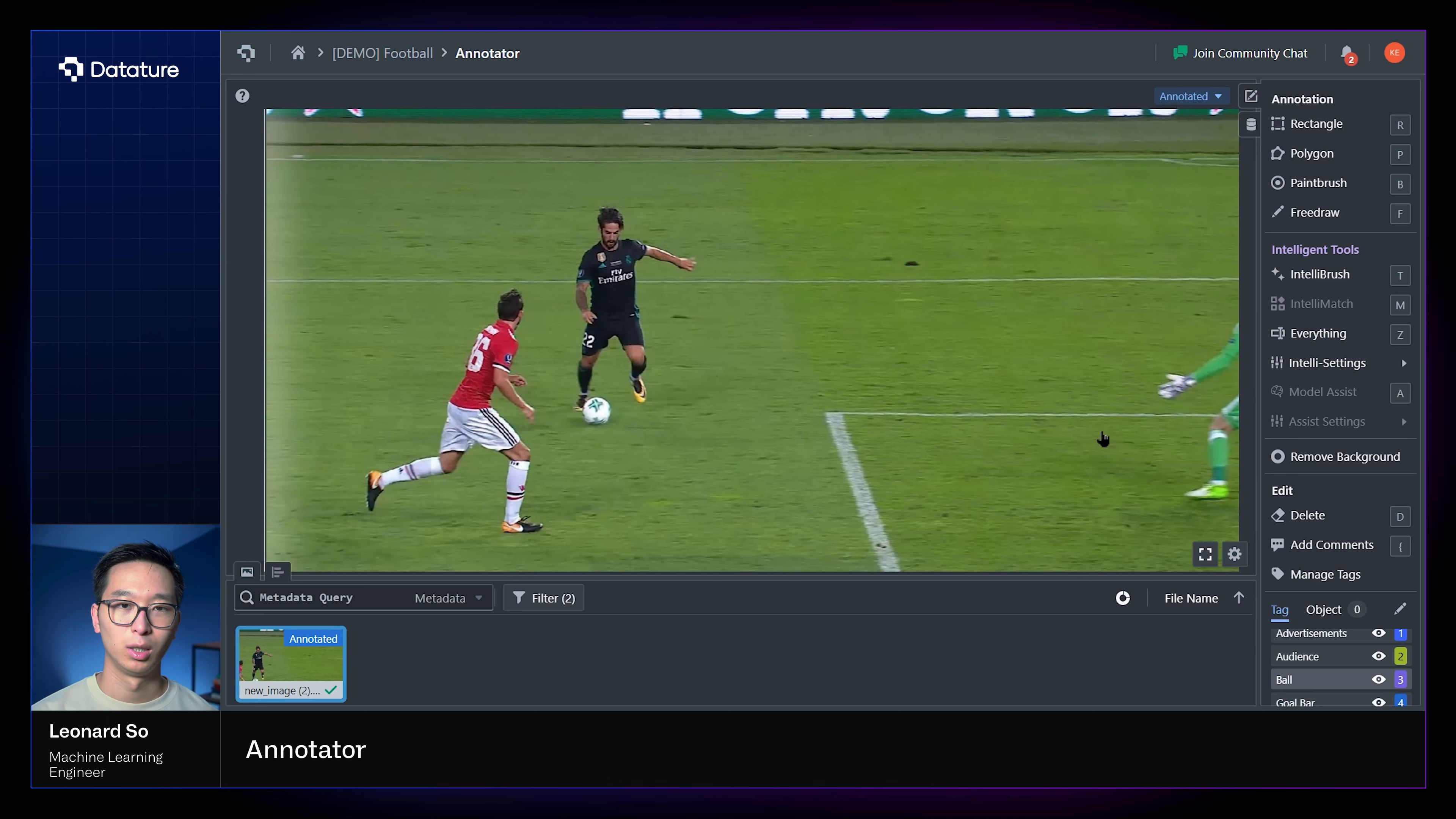
{"action": "scroll", "coordinate": [963, 402], "scroll_direction": "down", "scroll_amount": 5}
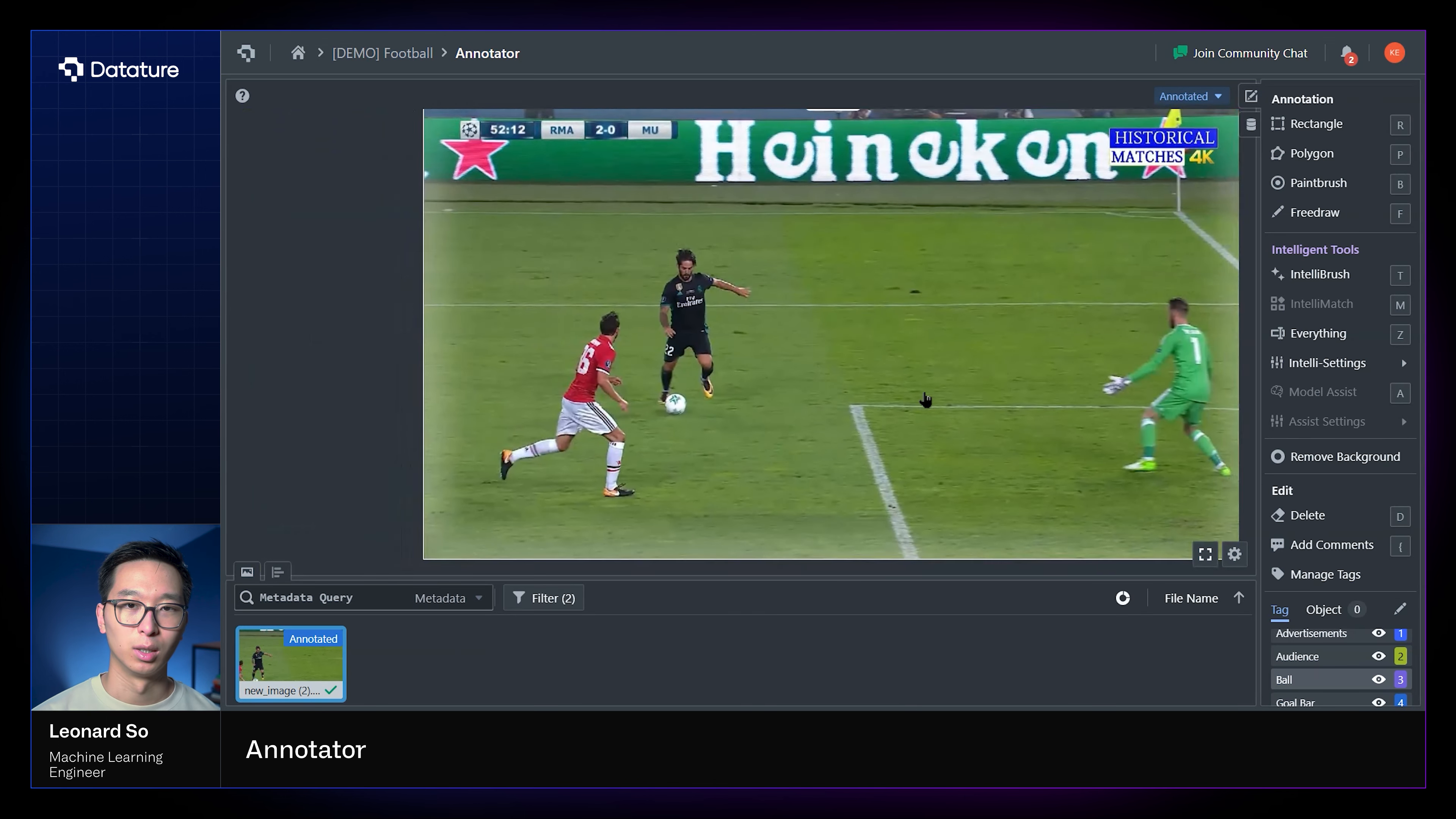
{"action": "left_click_drag", "start_coordinate": [926, 400], "coordinate": [856, 403]}
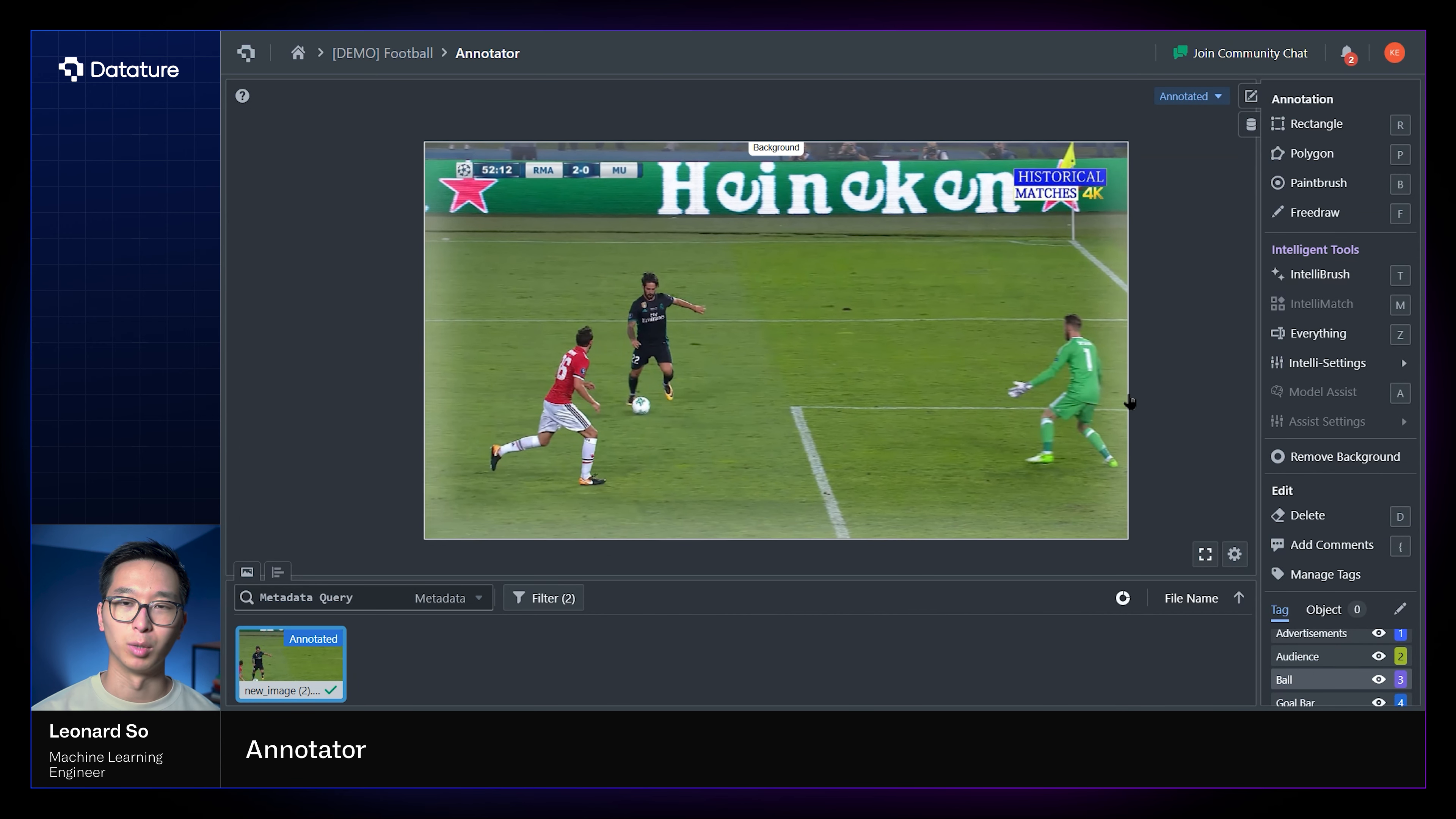
{"action": "left_click", "coordinate": [1329, 466]}
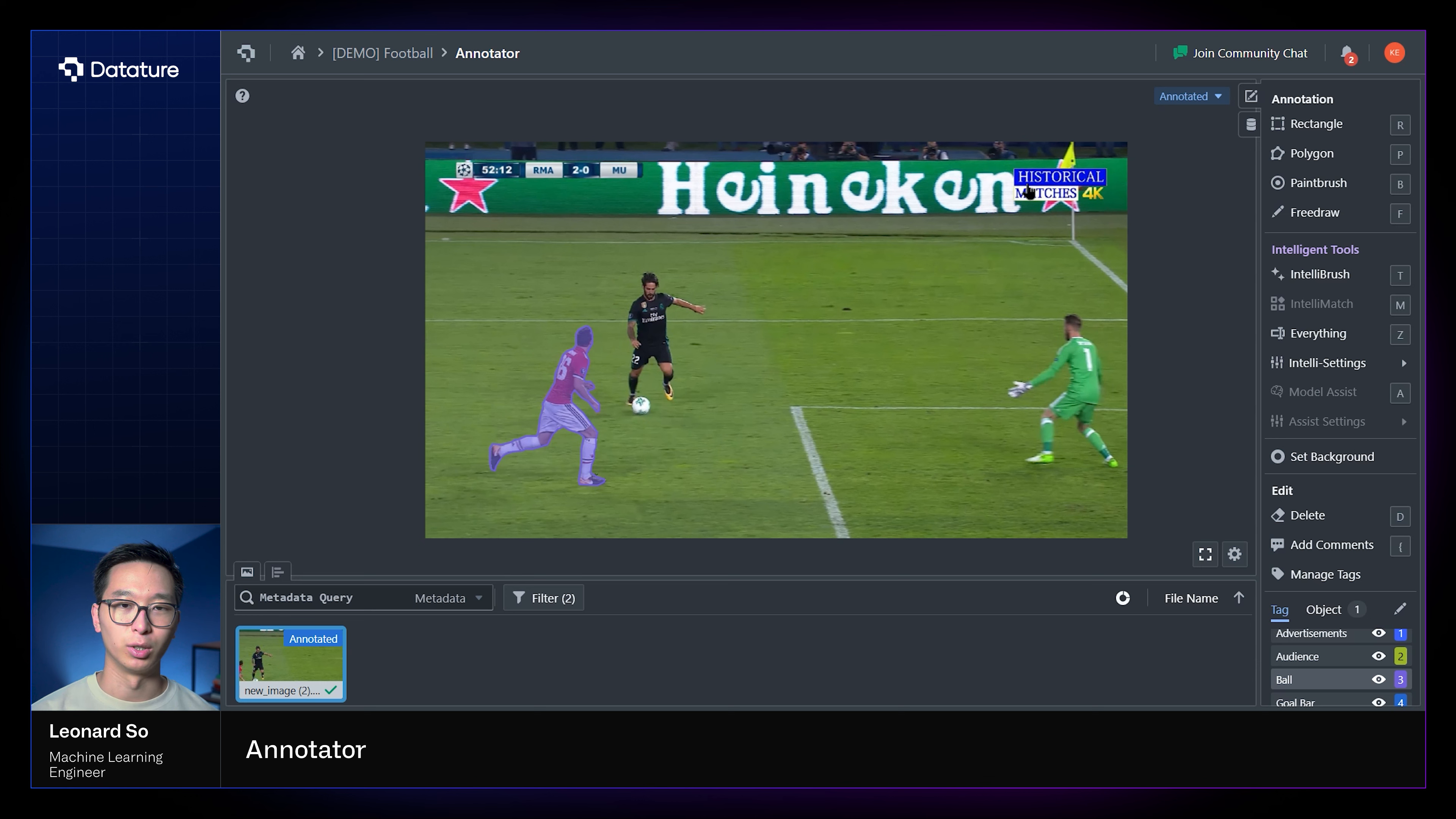
- Change the tag of the red player's annotation to Team B
{"action": "right_click", "coordinate": [575, 368]}
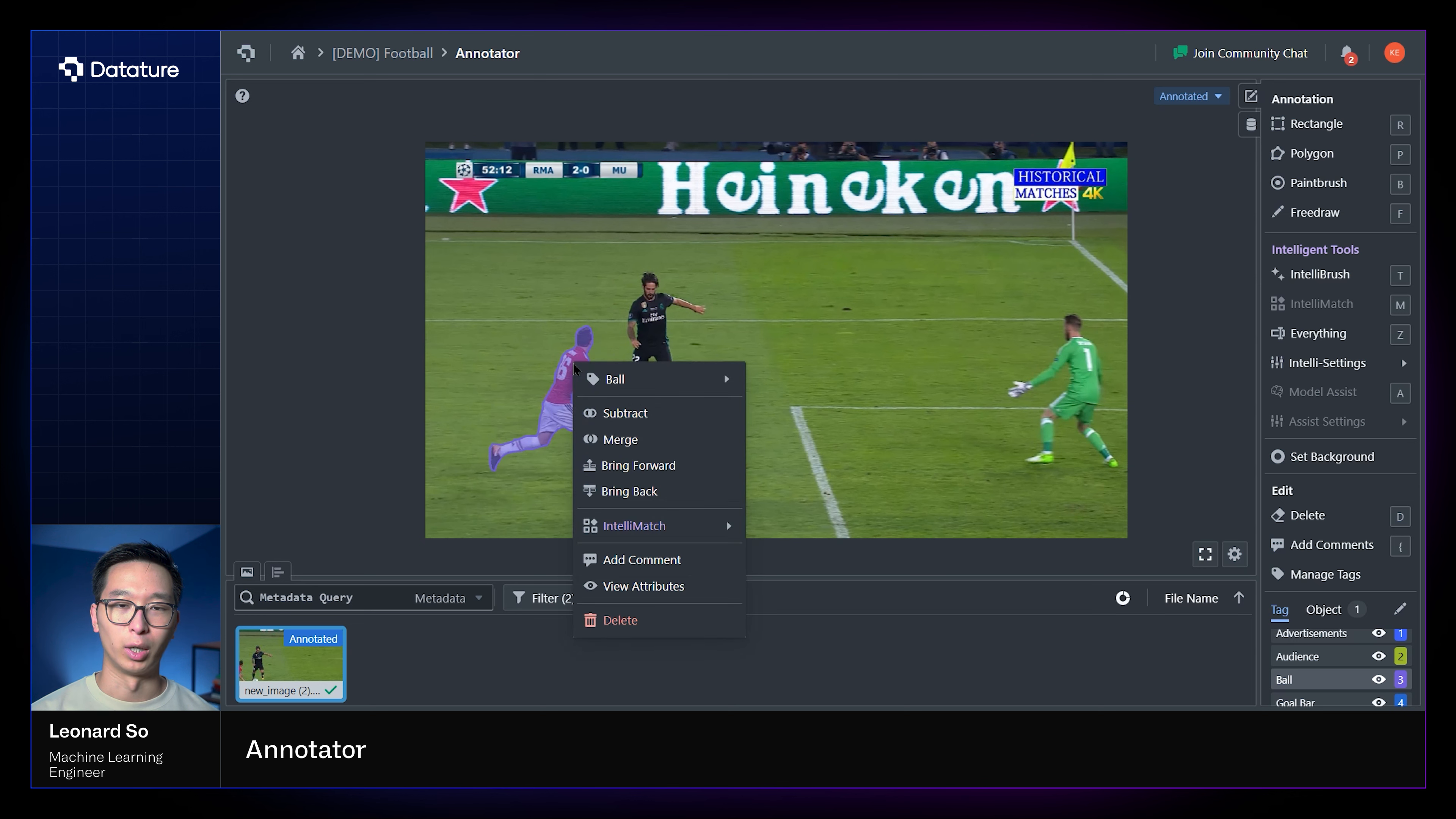
{"action": "mouse_move", "coordinate": [650, 378]}
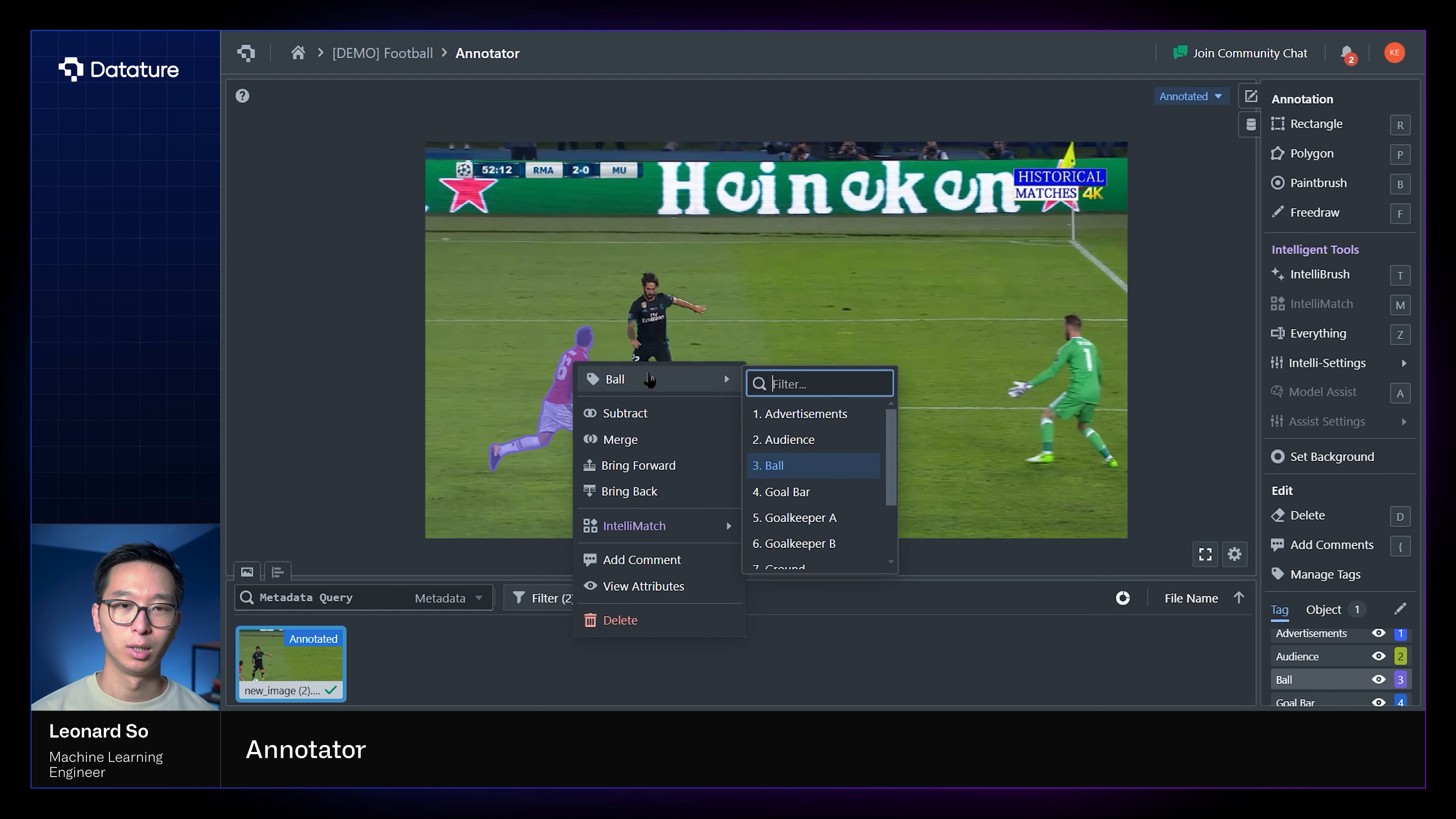
{"action": "scroll", "coordinate": [794, 436], "scroll_direction": "down", "scroll_amount": 3}
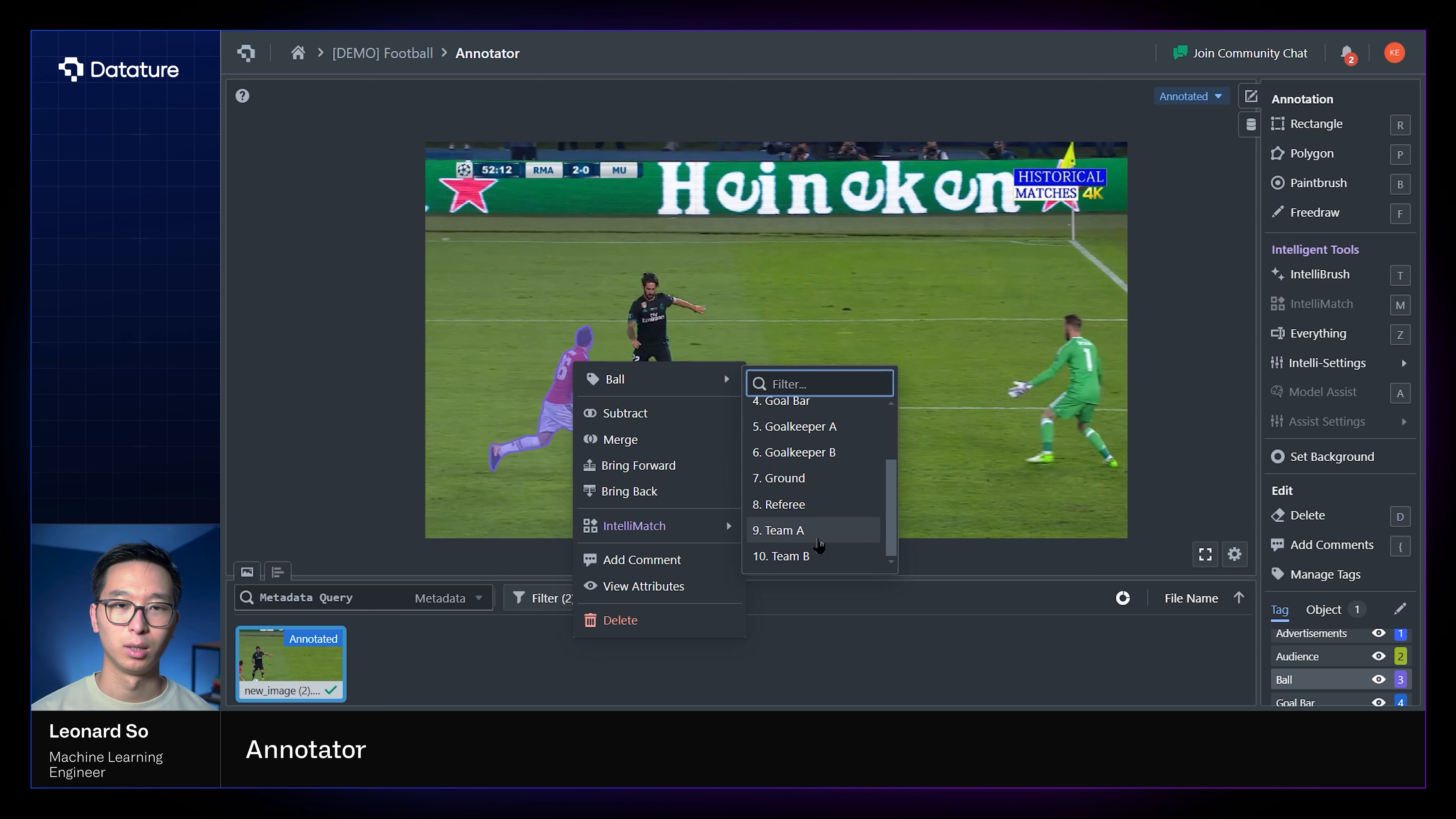
{"action": "left_click", "coordinate": [820, 558]}
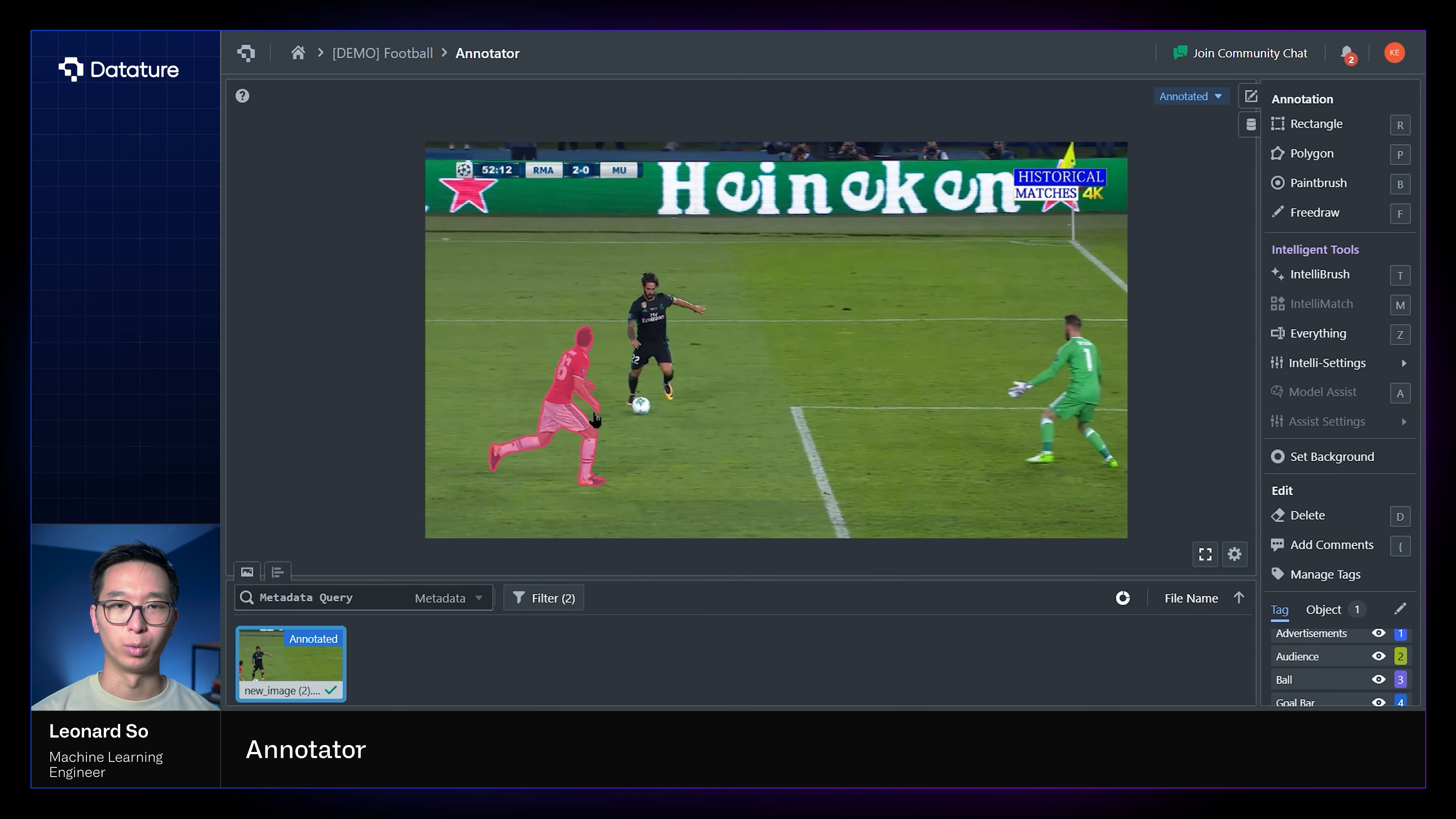
- Look over the context options for the red player's annotation and close them
{"action": "right_click", "coordinate": [561, 394]}
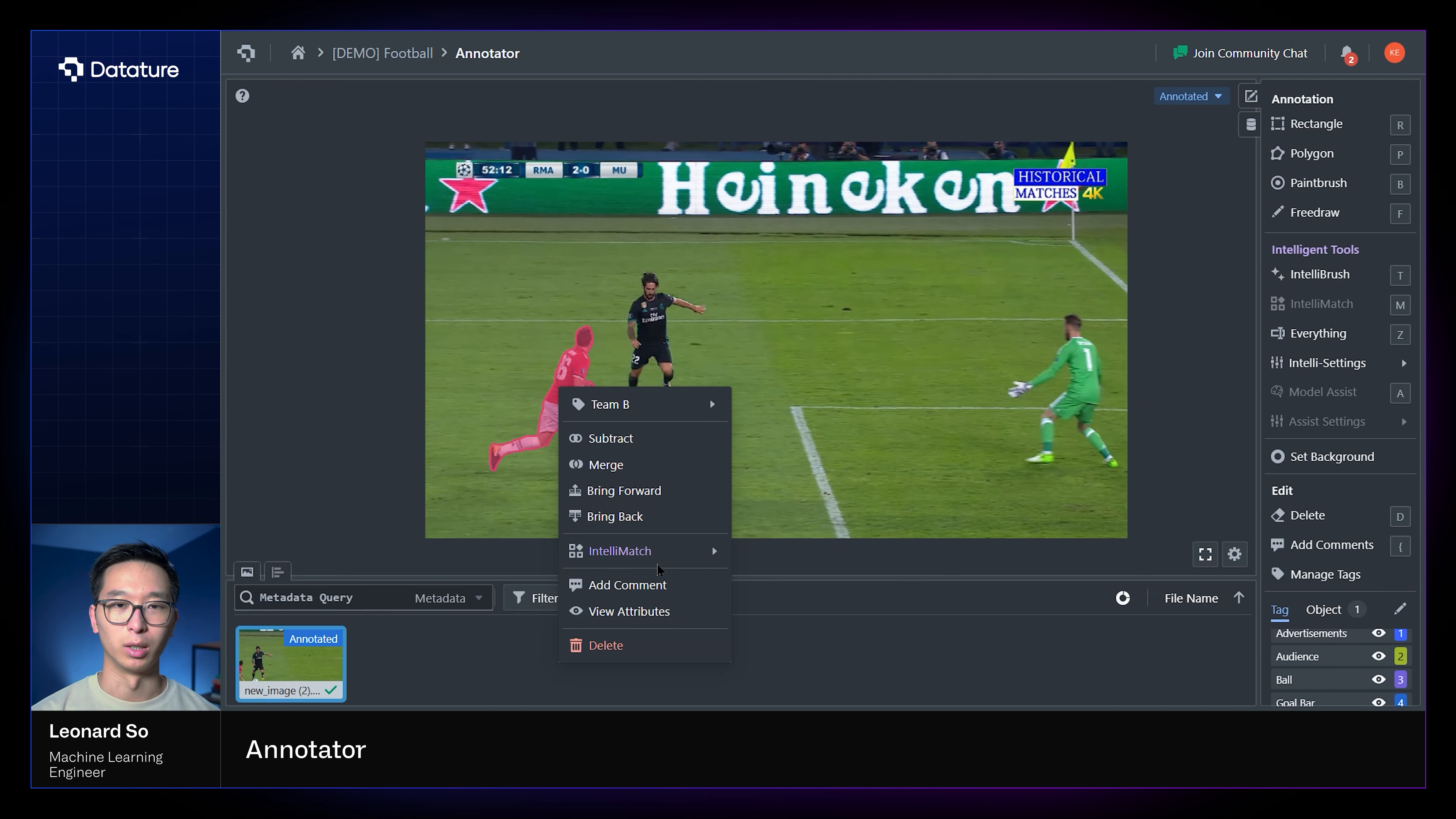
{"action": "mouse_move", "coordinate": [664, 565]}
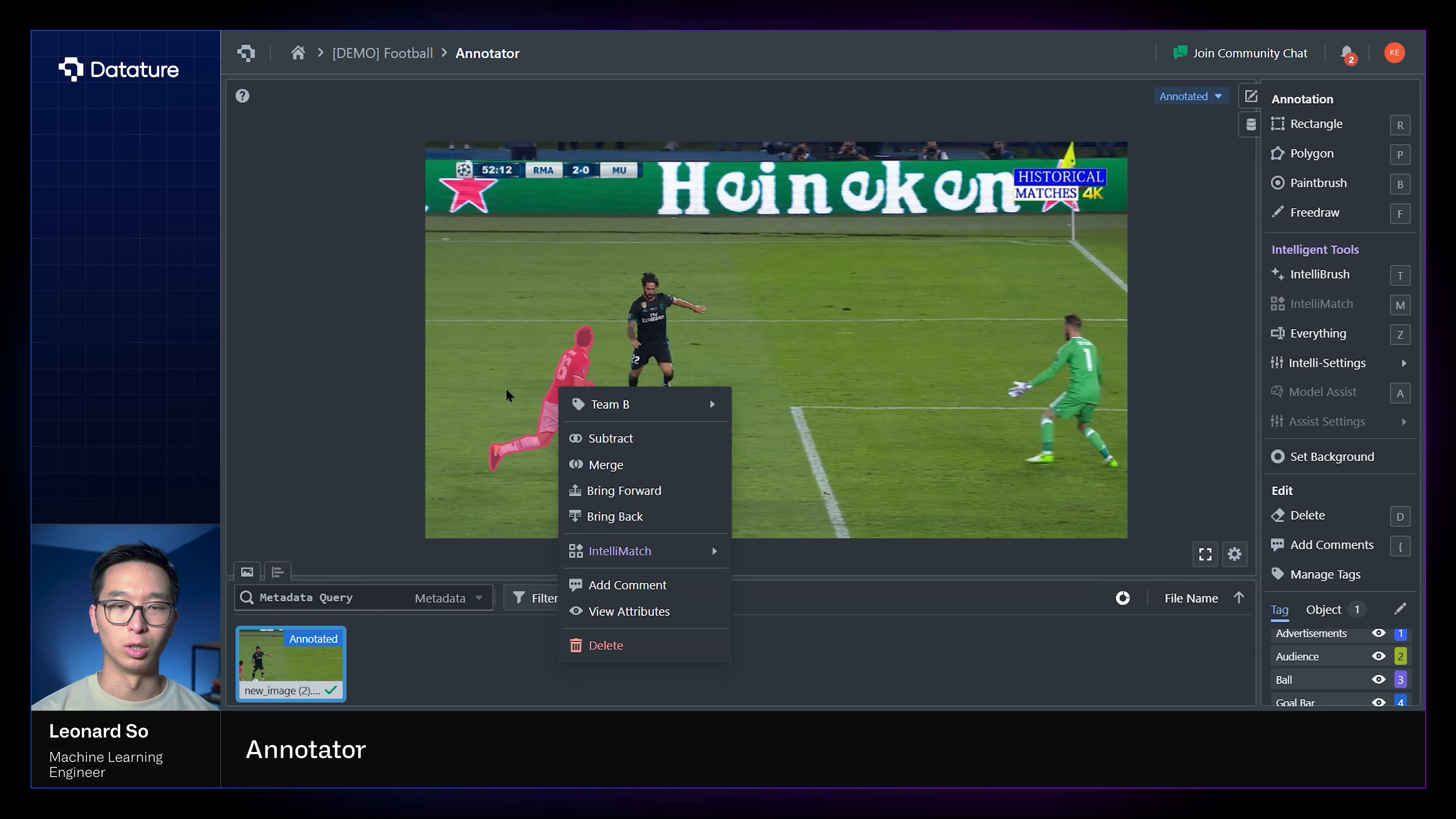
{"action": "left_click", "coordinate": [477, 372]}
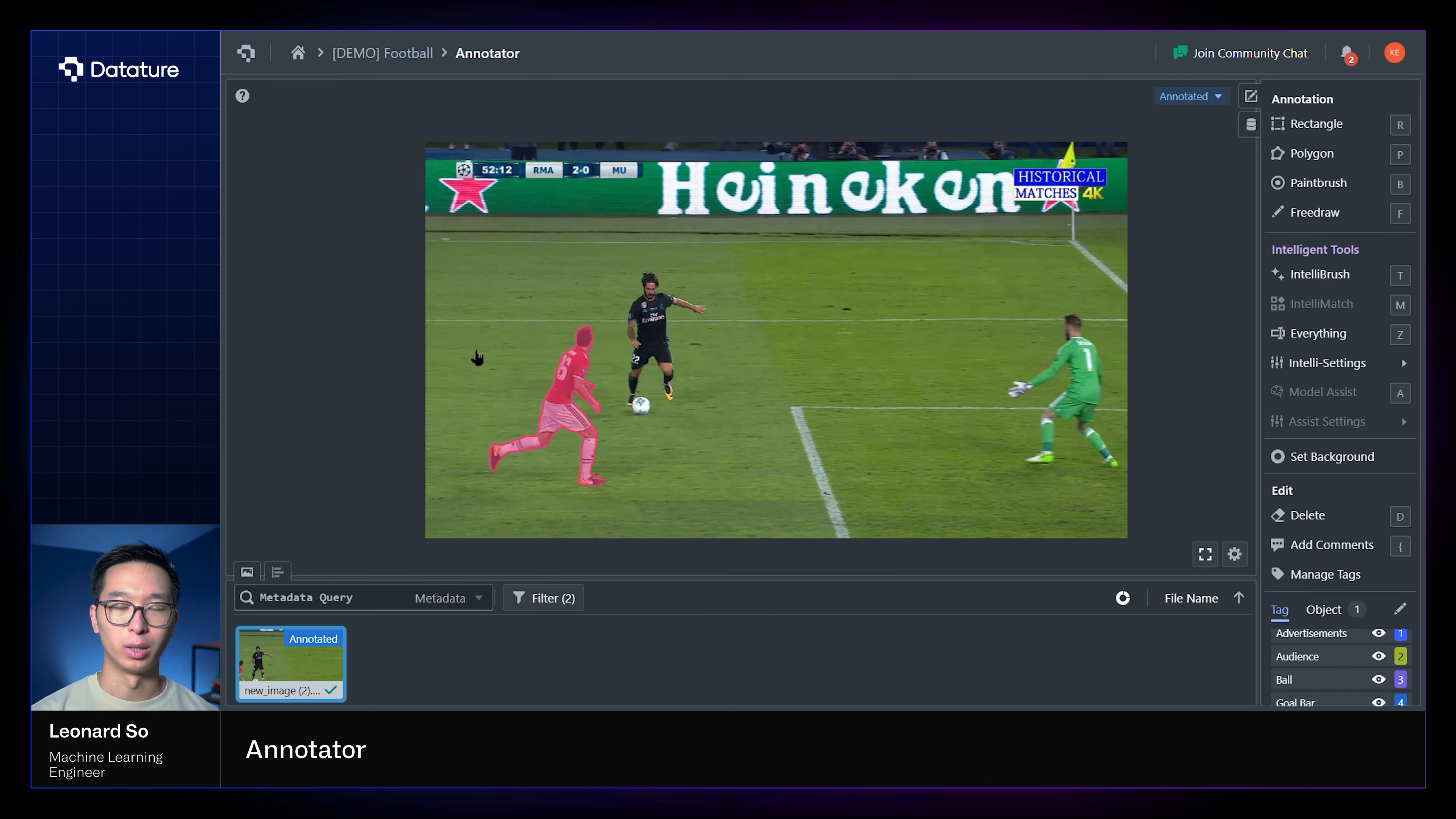
- Paint a mask with the Ground tag over the entire pitch using an enlarged Paintbrush radius and commit it
{"action": "left_click", "coordinate": [1317, 183]}
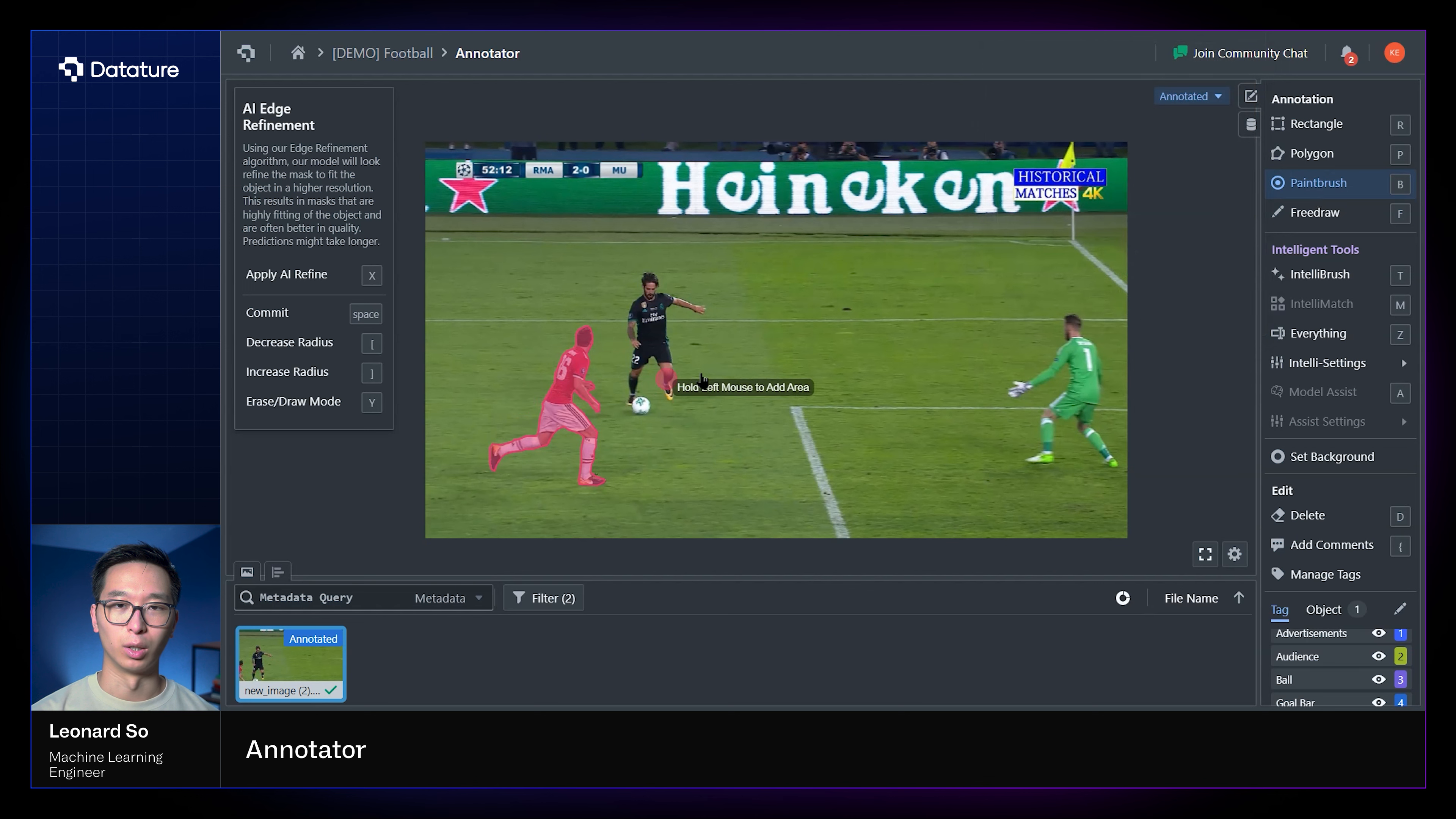
{"action": "scroll", "coordinate": [1318, 665], "scroll_direction": "down", "scroll_amount": 3}
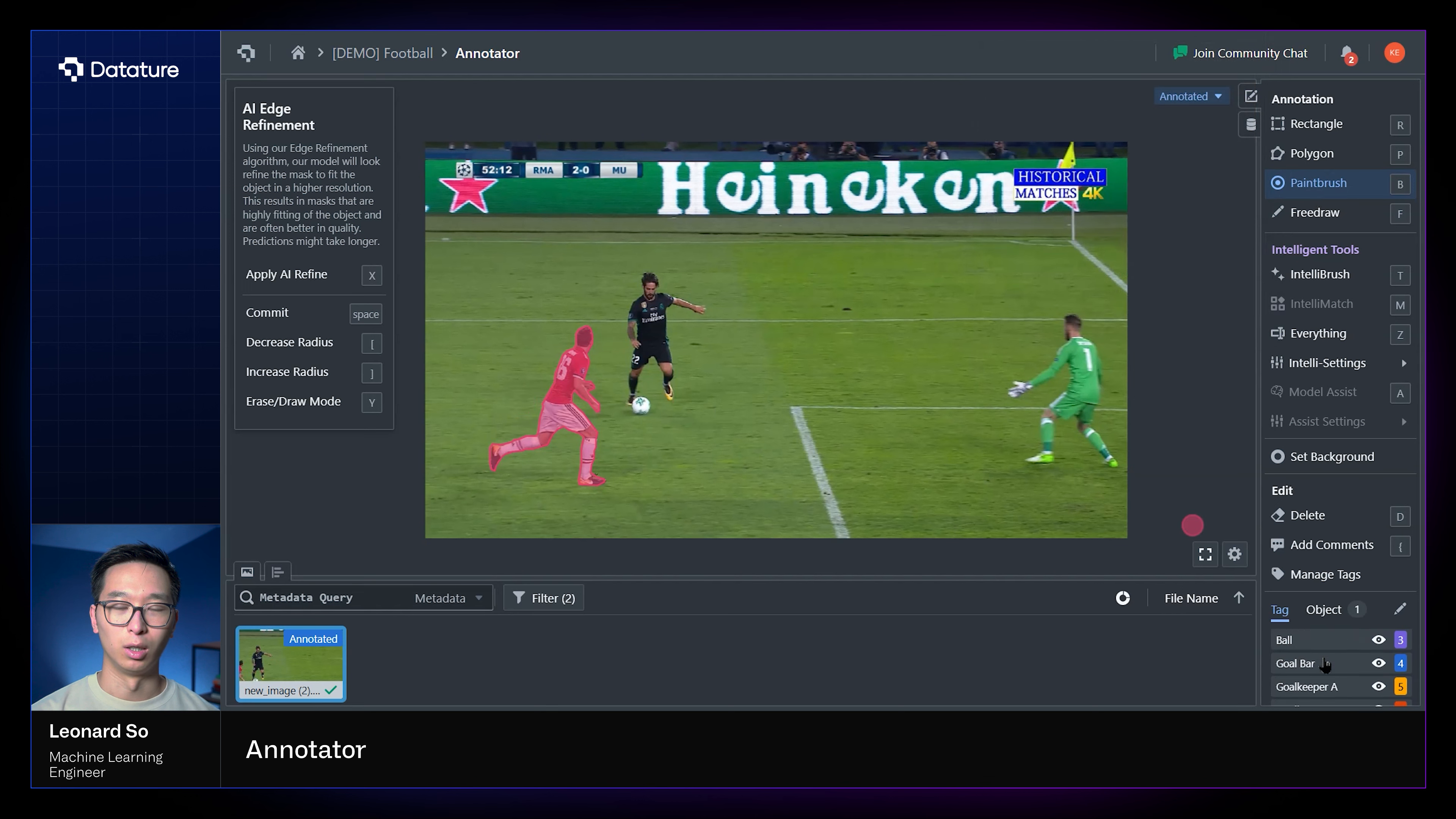
{"action": "left_click", "coordinate": [1323, 666]}
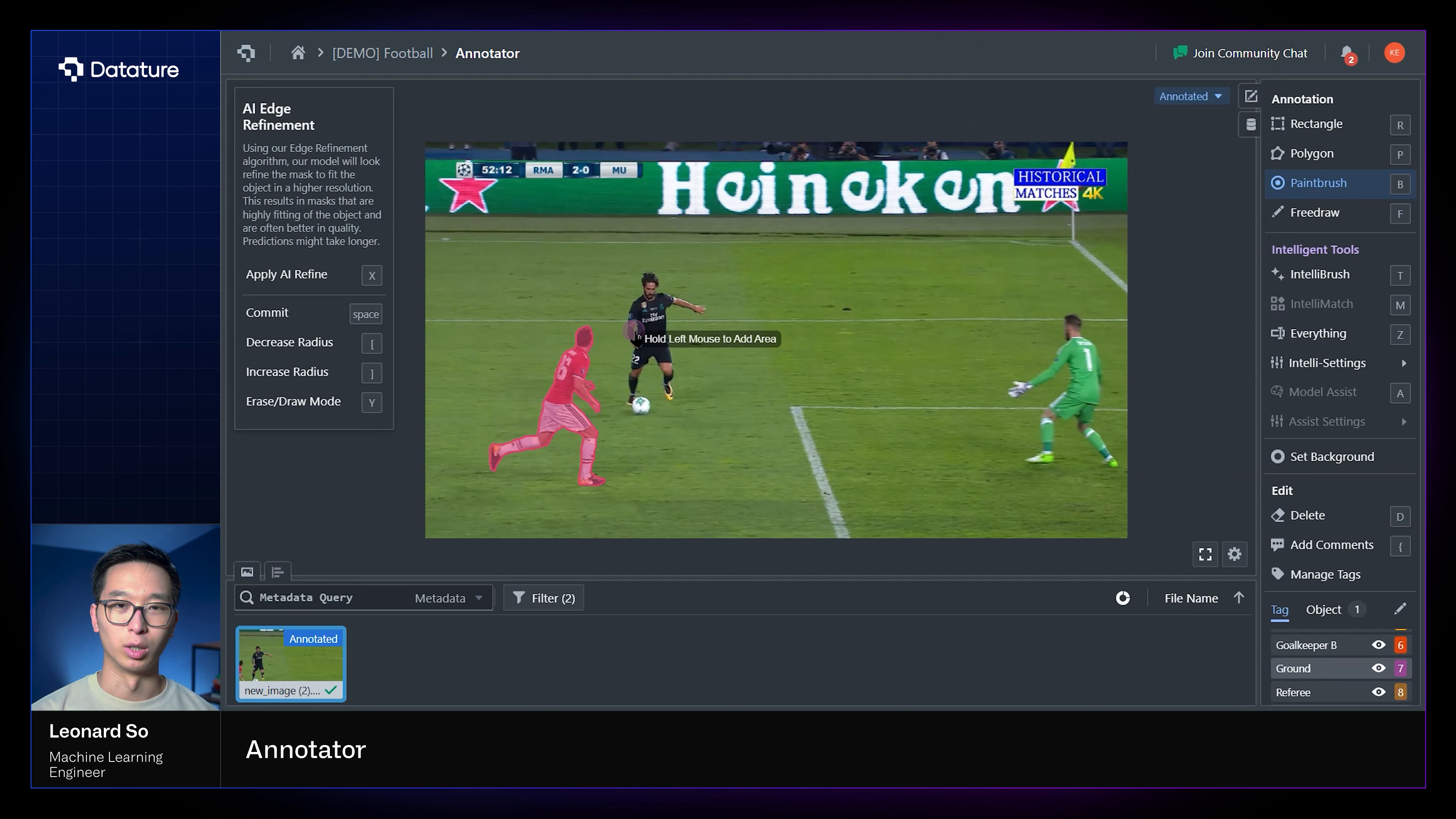
{"action": "key", "text": "bracketright"}
{"action": "key", "text": "bracketright"}
{"action": "key", "text": "bracketright"}
{"action": "key", "text": "bracketright"}
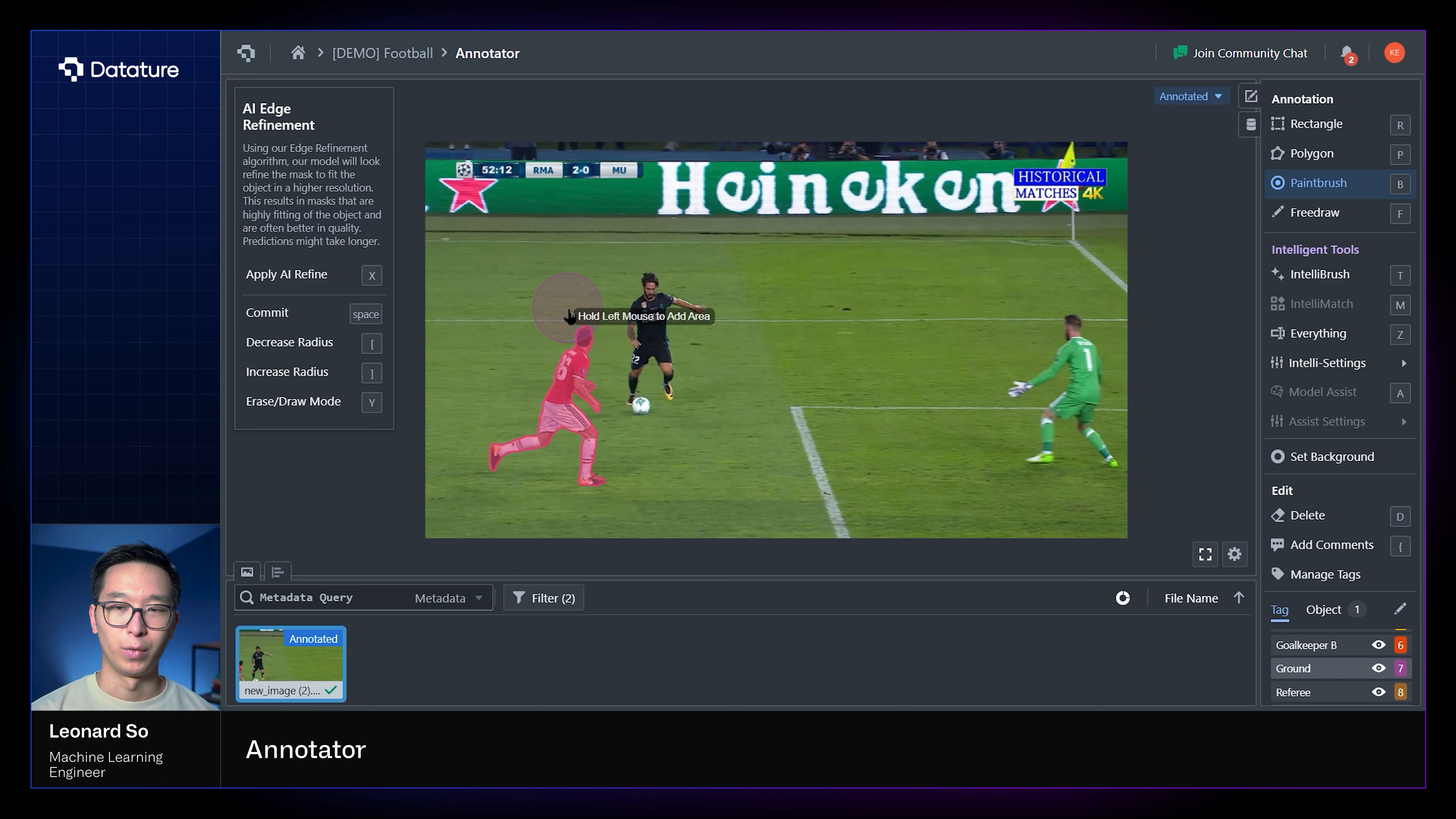
{"action": "mouse_move", "coordinate": [437, 259]}
{"action": "left_mouse_down"}
{"action": "mouse_move", "coordinate": [880, 235]}
{"action": "mouse_move", "coordinate": [1103, 259]}
{"action": "mouse_move", "coordinate": [1011, 284]}
{"action": "mouse_move", "coordinate": [696, 282]}
{"action": "mouse_move", "coordinate": [448, 312]}
{"action": "mouse_move", "coordinate": [450, 392]}
{"action": "mouse_move", "coordinate": [878, 314]}
{"action": "mouse_move", "coordinate": [1105, 327]}
{"action": "mouse_move", "coordinate": [1081, 385]}
{"action": "mouse_move", "coordinate": [1097, 518]}
{"action": "mouse_move", "coordinate": [444, 522]}
{"action": "mouse_move", "coordinate": [444, 456]}
{"action": "mouse_move", "coordinate": [481, 471]}
{"action": "mouse_move", "coordinate": [533, 441]}
{"action": "mouse_move", "coordinate": [561, 473]}
{"action": "mouse_move", "coordinate": [579, 418]}
{"action": "mouse_move", "coordinate": [689, 417]}
{"action": "mouse_move", "coordinate": [650, 397]}
{"action": "mouse_move", "coordinate": [943, 373]}
{"action": "mouse_move", "coordinate": [1050, 403]}
{"action": "mouse_move", "coordinate": [1031, 463]}
{"action": "mouse_move", "coordinate": [993, 440]}
{"action": "mouse_move", "coordinate": [900, 471]}
{"action": "mouse_move", "coordinate": [968, 416]}
{"action": "mouse_move", "coordinate": [878, 494]}
{"action": "mouse_move", "coordinate": [894, 458]}
{"action": "mouse_move", "coordinate": [882, 417]}
{"action": "left_mouse_up"}
{"action": "key", "text": "space"}
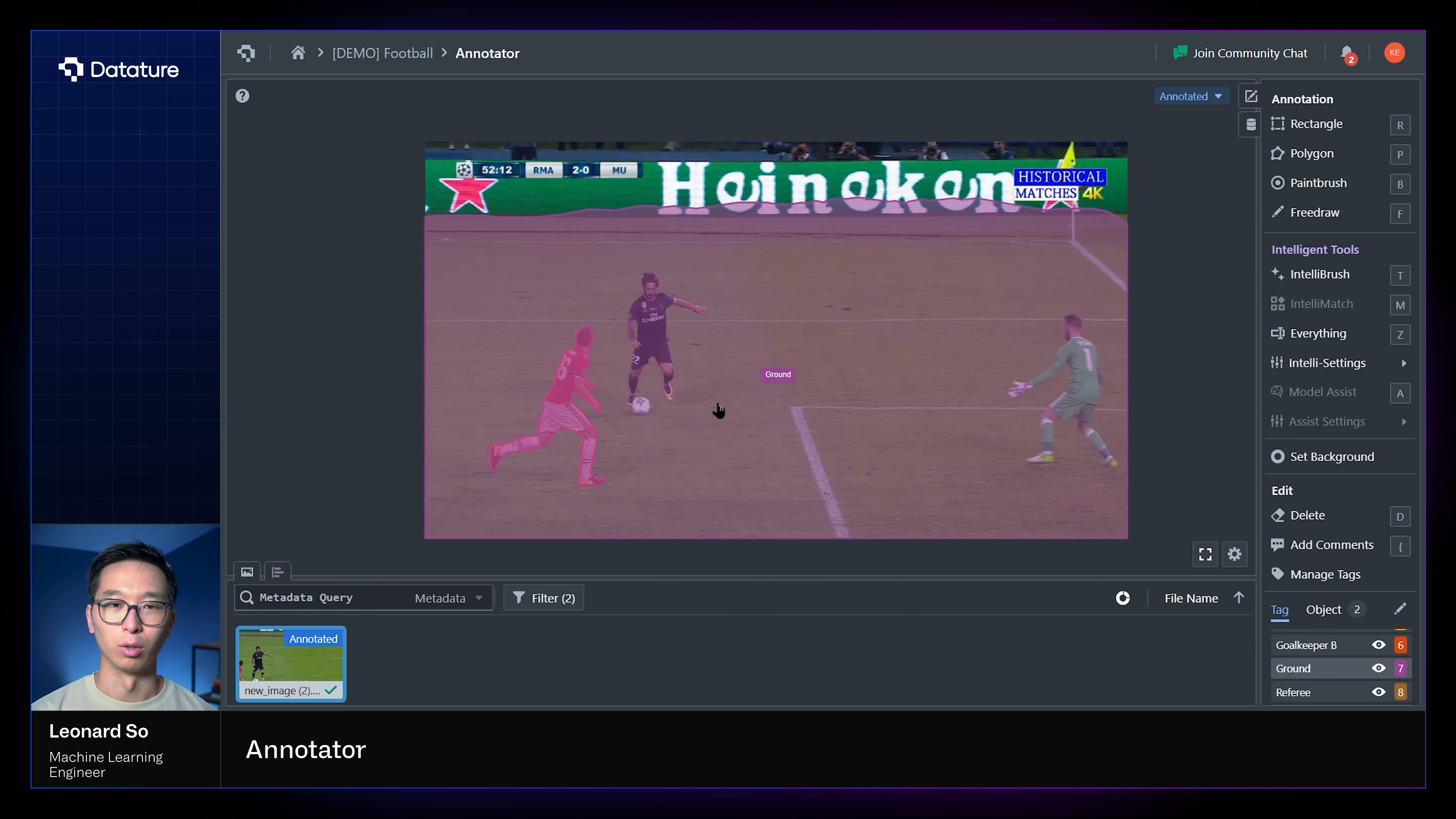
- Select the Ground annotation and send it back in the stacking order
{"action": "left_click", "coordinate": [518, 361]}
{"action": "right_click", "coordinate": [529, 362]}
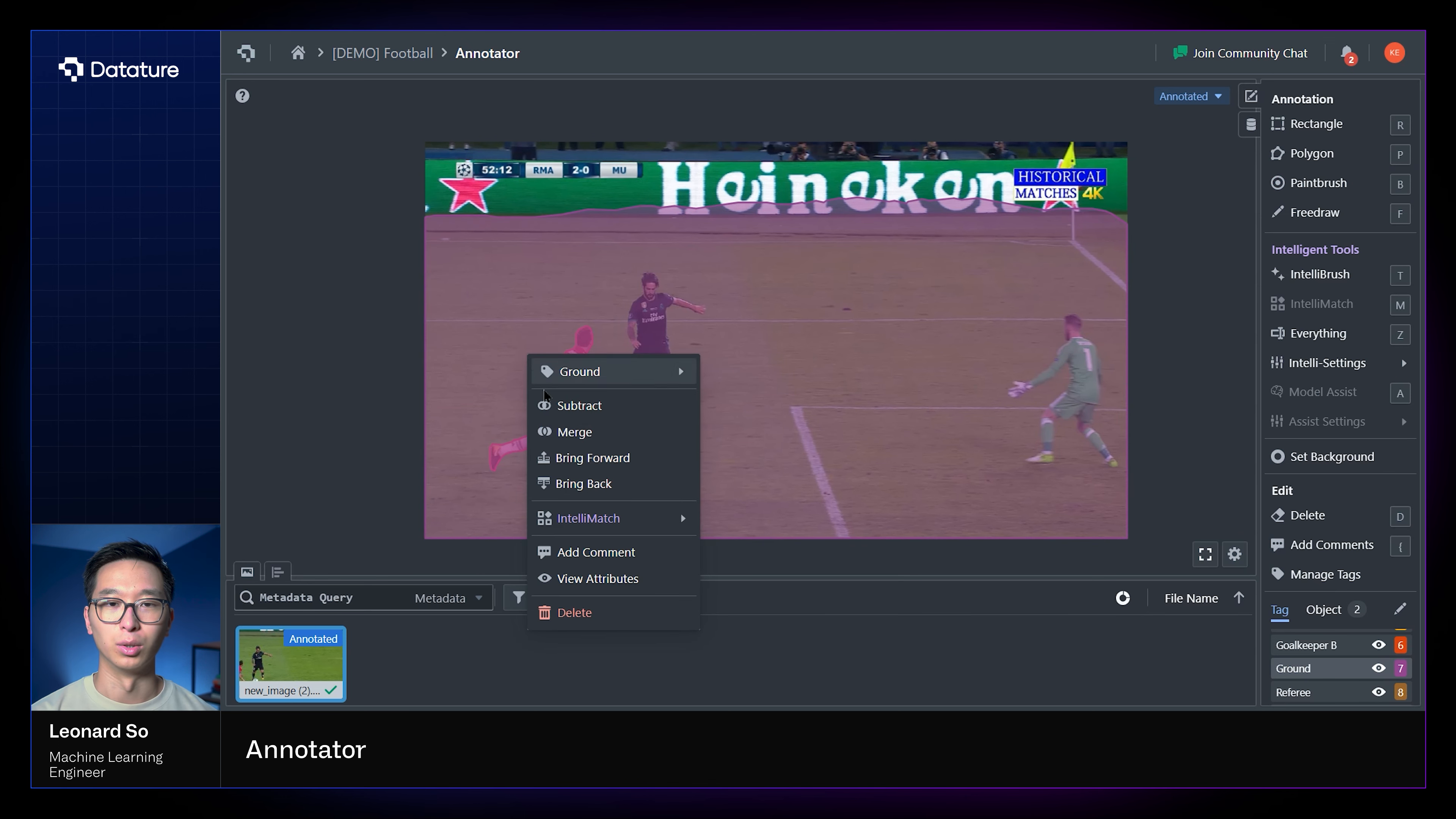
{"action": "left_click", "coordinate": [579, 482]}
- Select the red player's Team B annotation and send it back in the stacking order
{"action": "left_click", "coordinate": [560, 403]}
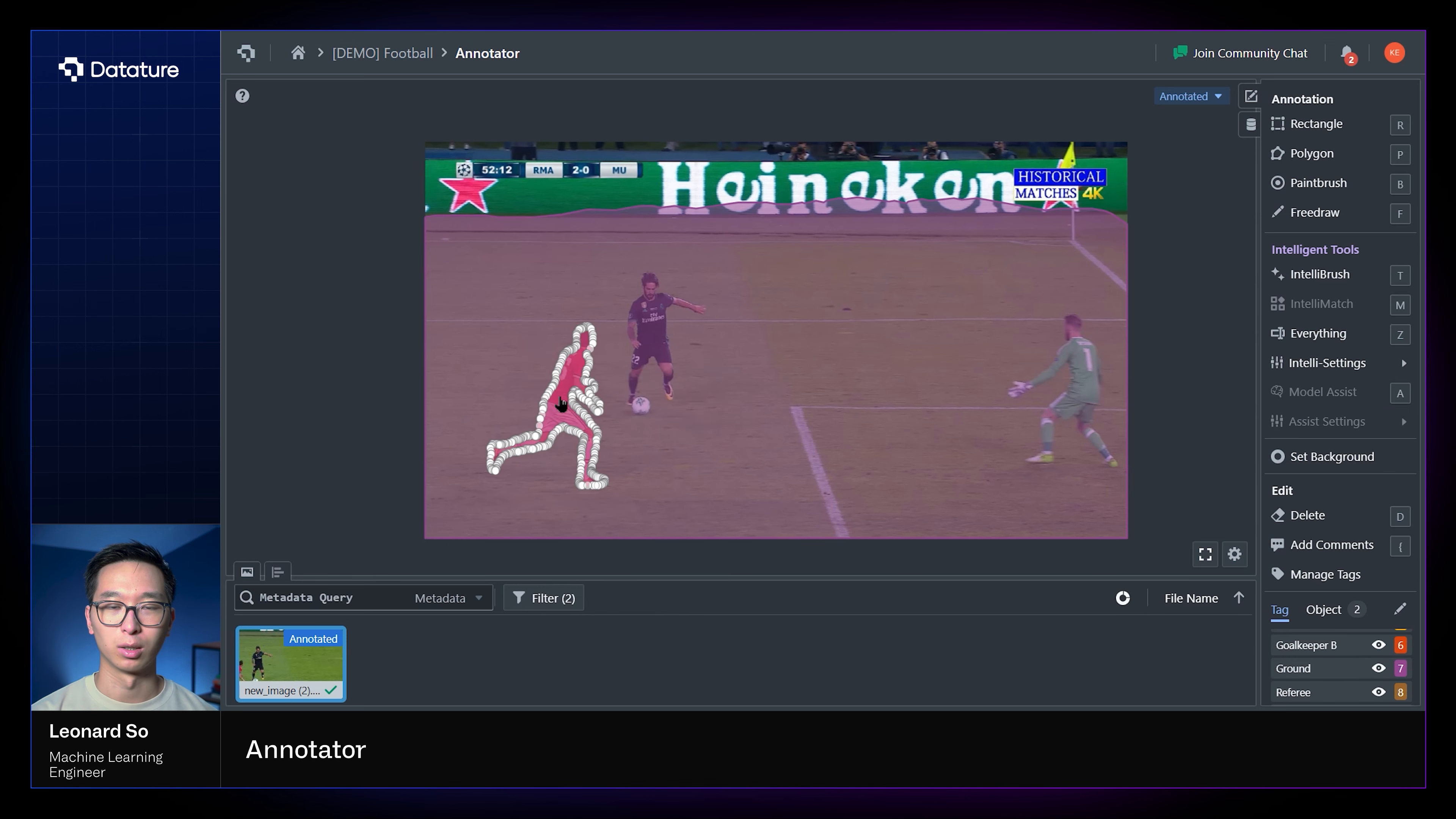
{"action": "right_click", "coordinate": [567, 378]}
{"action": "right_click", "coordinate": [571, 359]}
{"action": "left_click", "coordinate": [527, 396]}
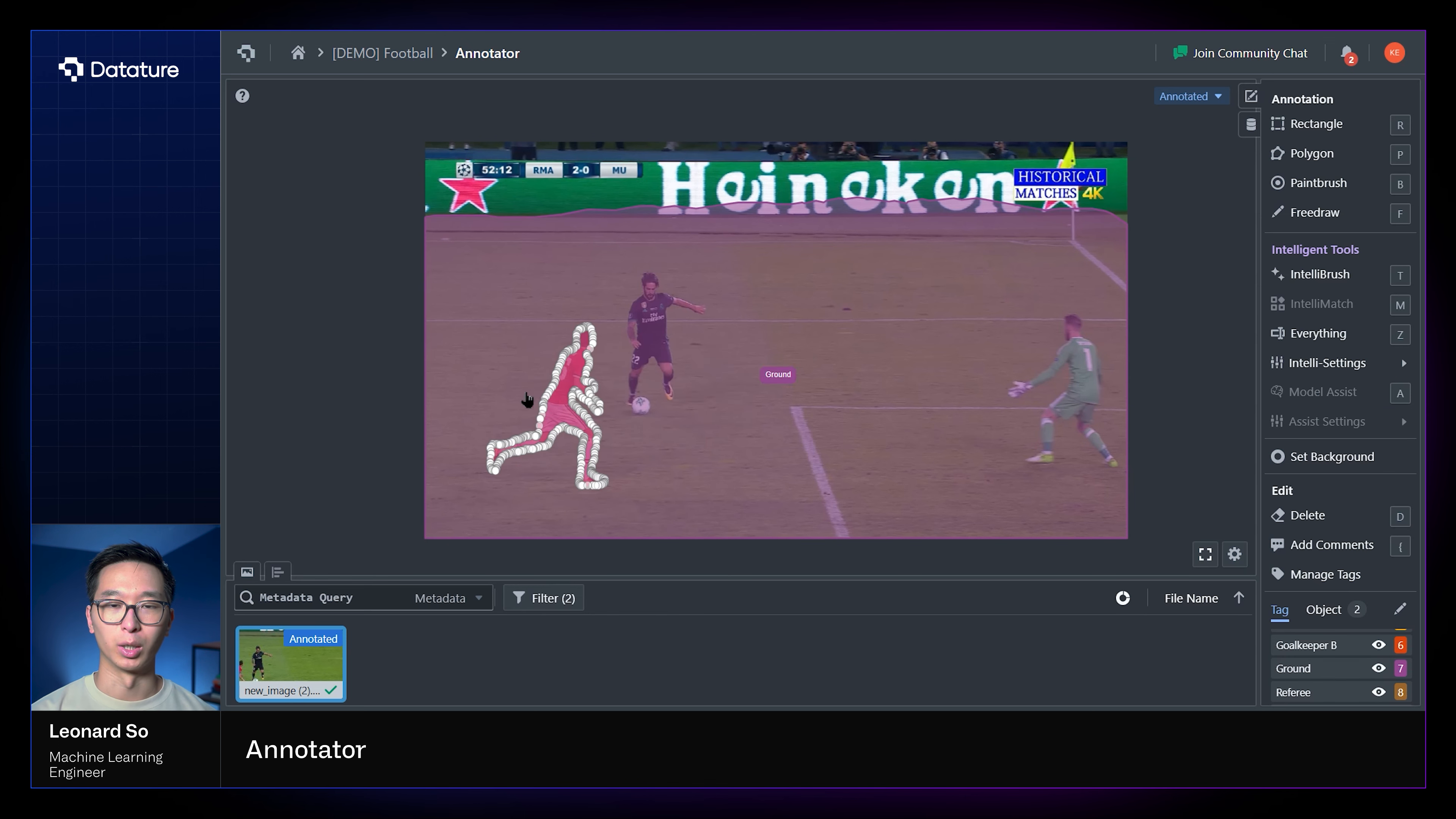
{"action": "scroll", "coordinate": [527, 399], "scroll_direction": "up", "scroll_amount": 3}
{"action": "right_click", "coordinate": [587, 393]}
{"action": "left_click", "coordinate": [619, 518]}
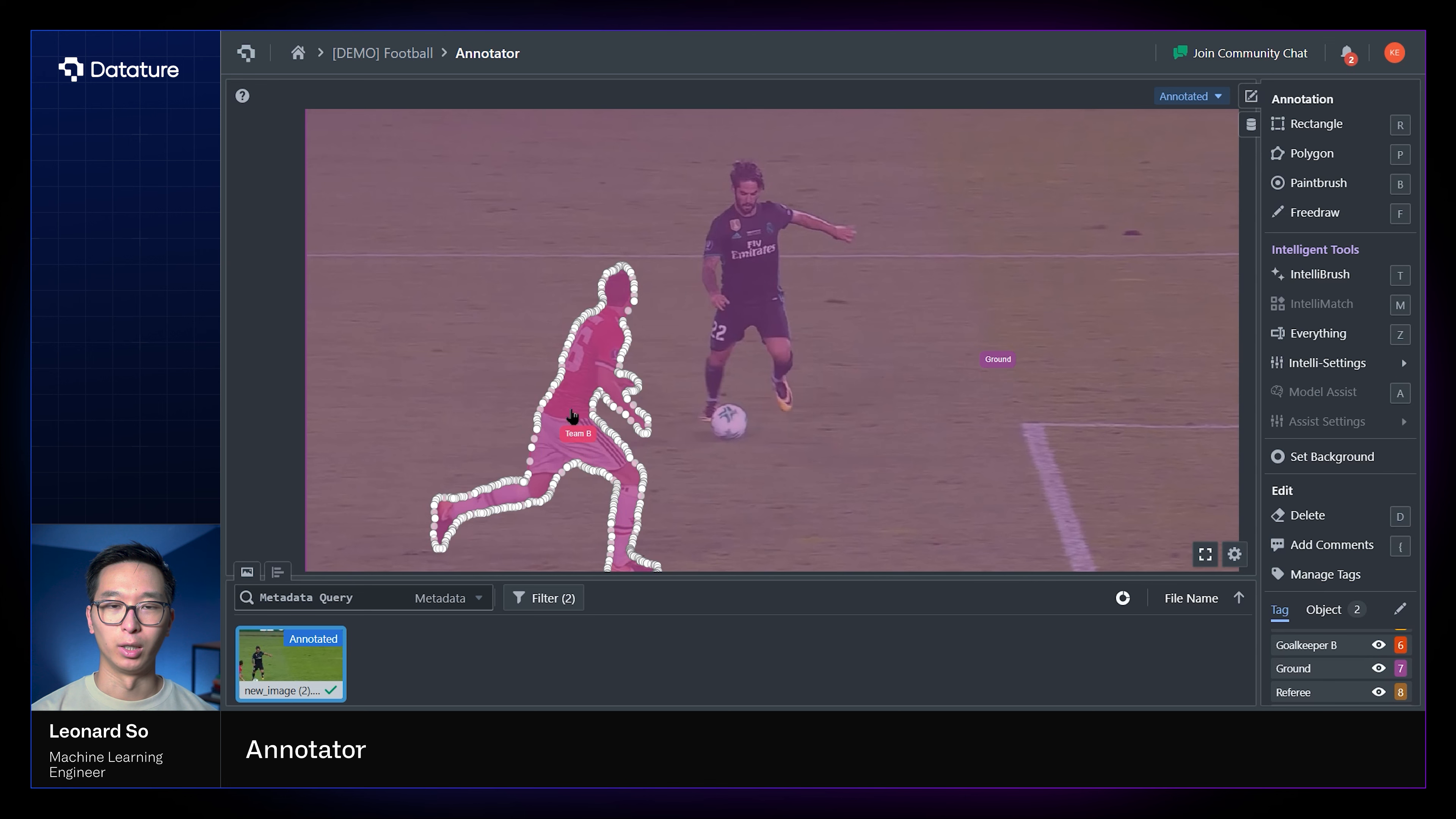
- Send the Ground annotation back in the stacking order and select the red player's Team B annotation
{"action": "right_click", "coordinate": [494, 388]}
{"action": "left_click", "coordinate": [559, 497]}
{"action": "right_click", "coordinate": [486, 395]}
{"action": "left_click", "coordinate": [526, 523]}
{"action": "left_click", "coordinate": [563, 429]}
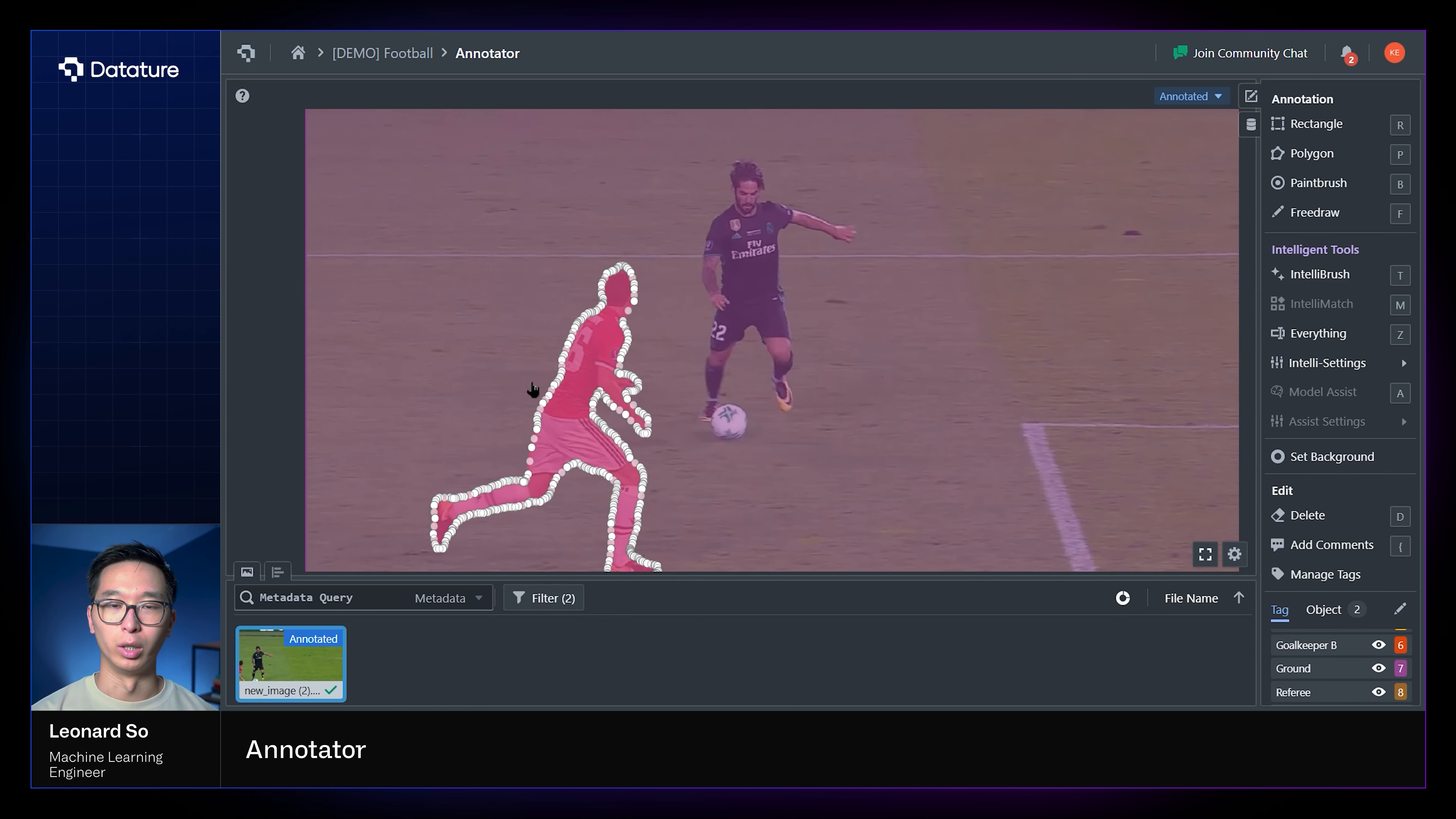
- Try to subtract the red player's Team B annotation from the surrounding Ground annotation
{"action": "right_click", "coordinate": [565, 384]}
{"action": "left_click", "coordinate": [609, 434]}
{"action": "left_click", "coordinate": [469, 409]}
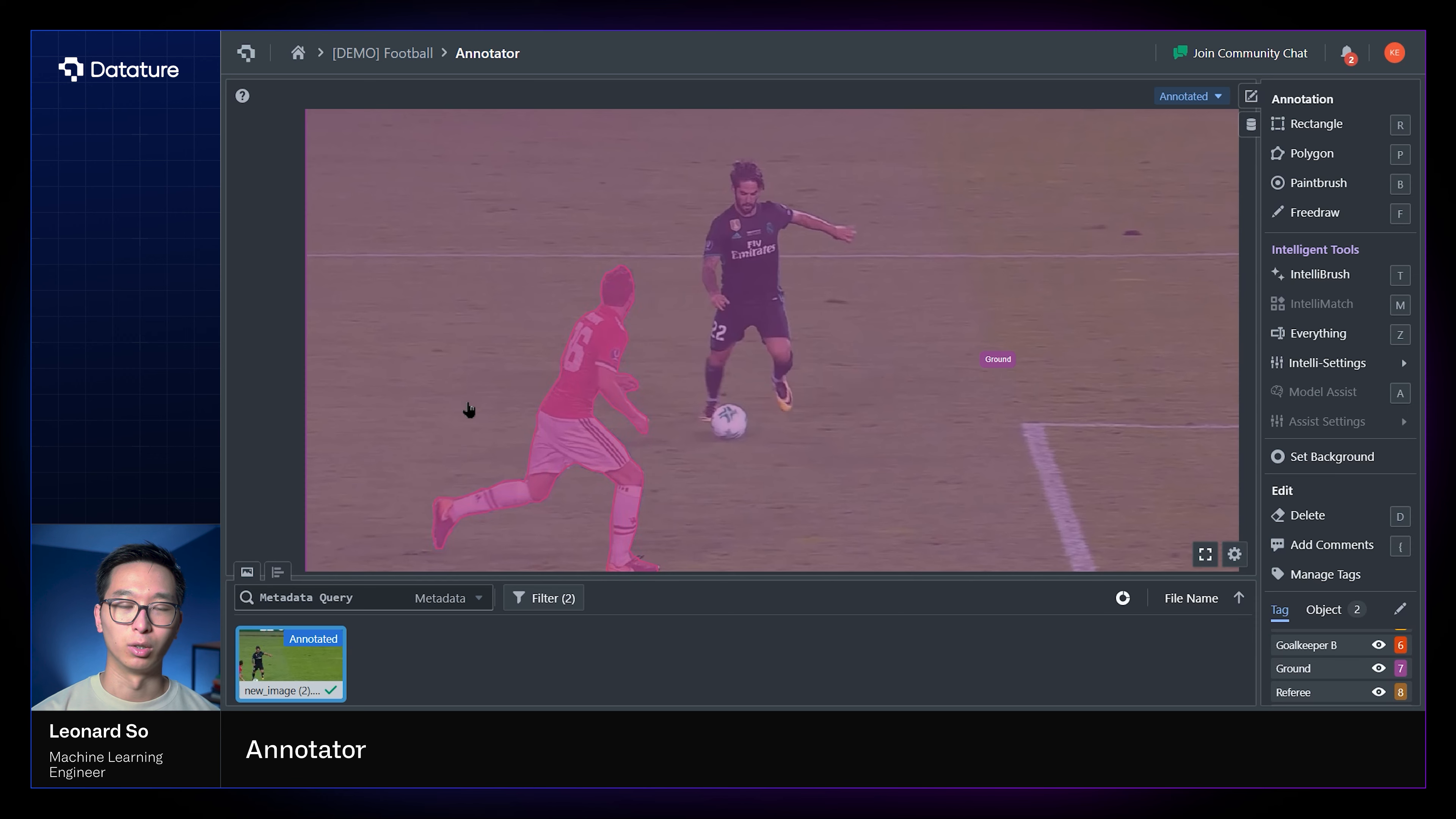
{"action": "scroll", "coordinate": [477, 380], "scroll_direction": "up", "scroll_amount": 2}
{"action": "scroll", "coordinate": [477, 381], "scroll_direction": "down", "scroll_amount": 5}
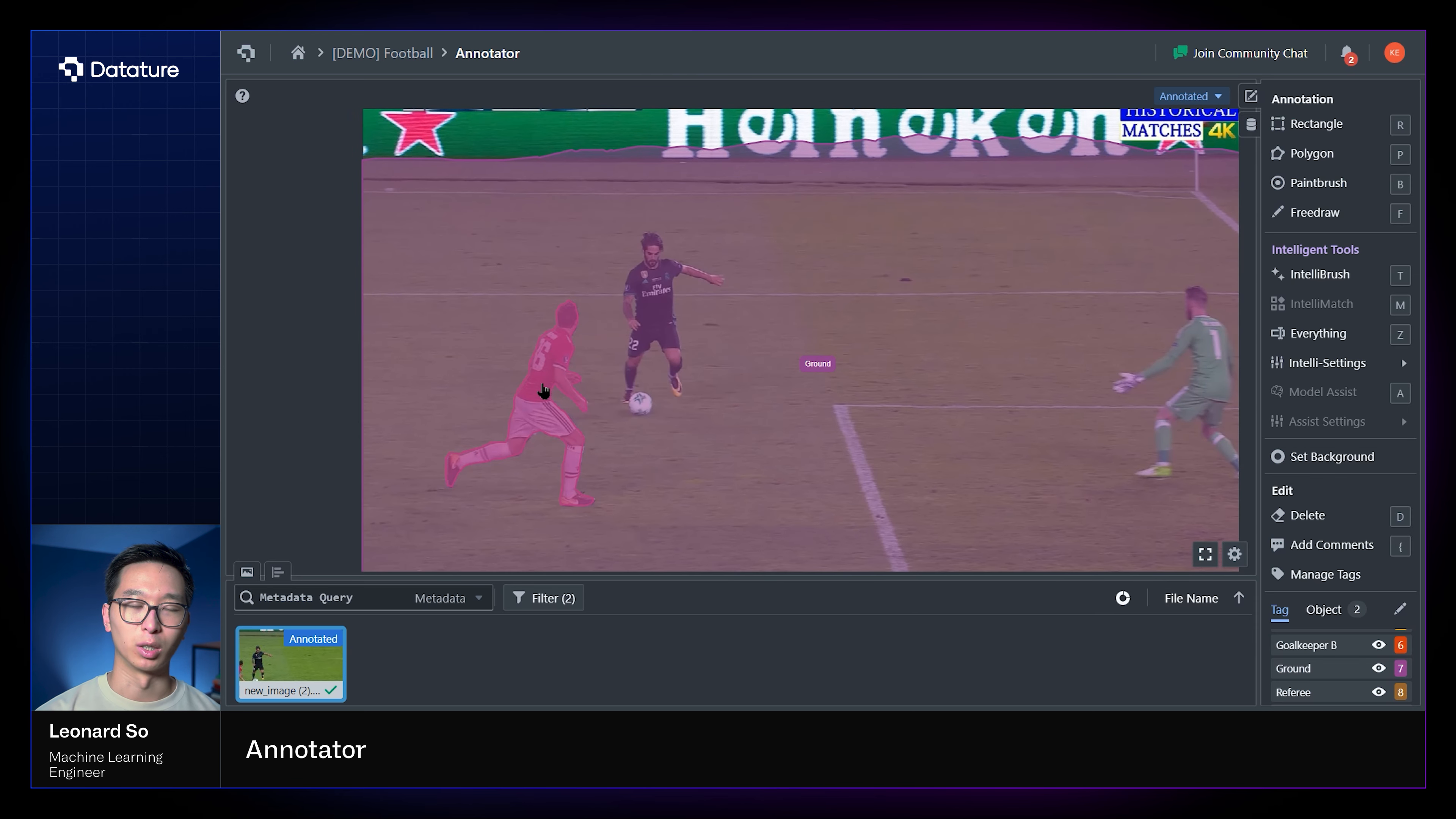
- Select the Ground annotation, retry the Subtract operation from the red player's annotation, and reselect Ground
{"action": "left_click", "coordinate": [452, 356]}
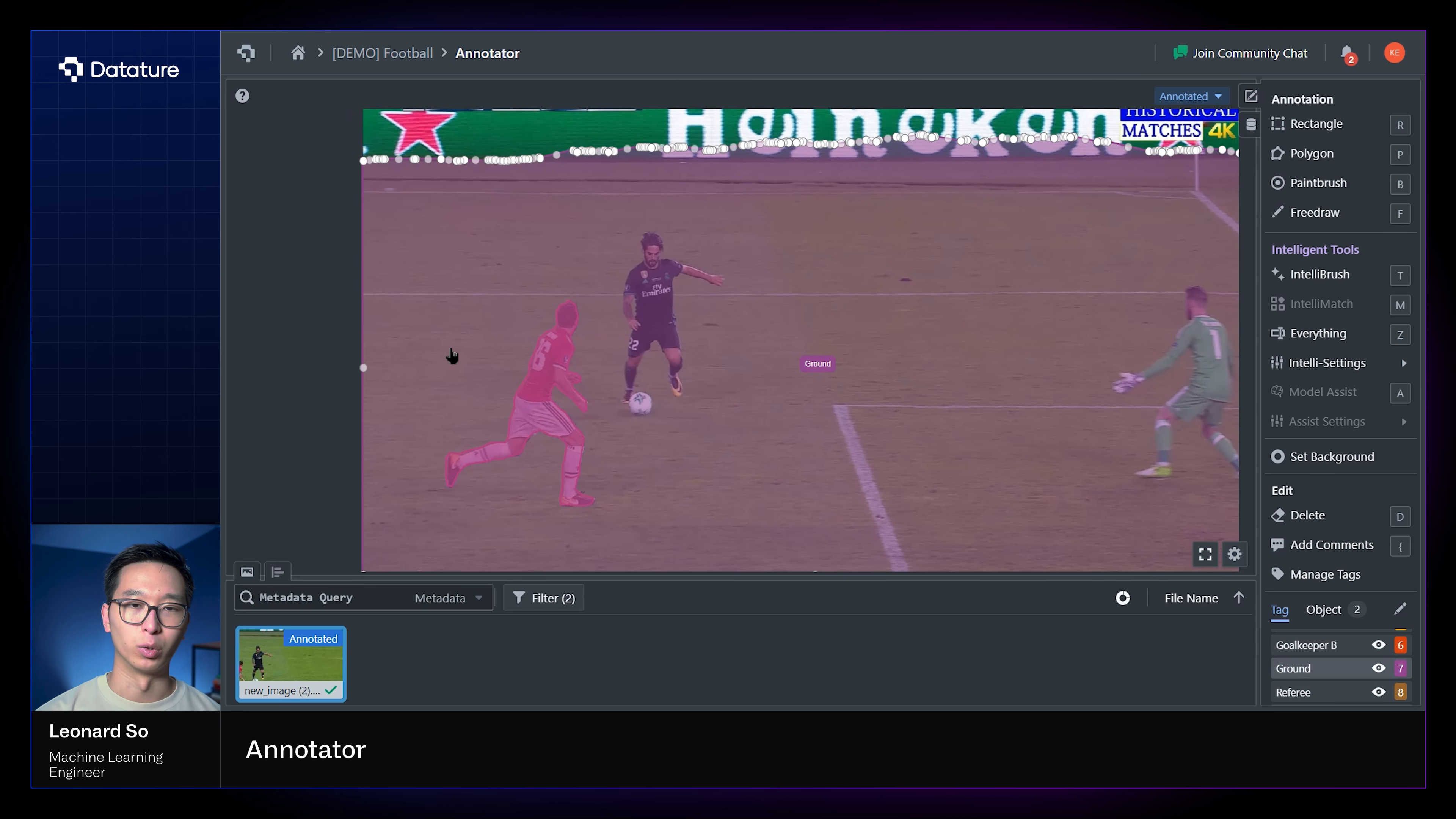
{"action": "right_click", "coordinate": [533, 393]}
{"action": "left_click", "coordinate": [576, 438]}
{"action": "left_click", "coordinate": [544, 408]}
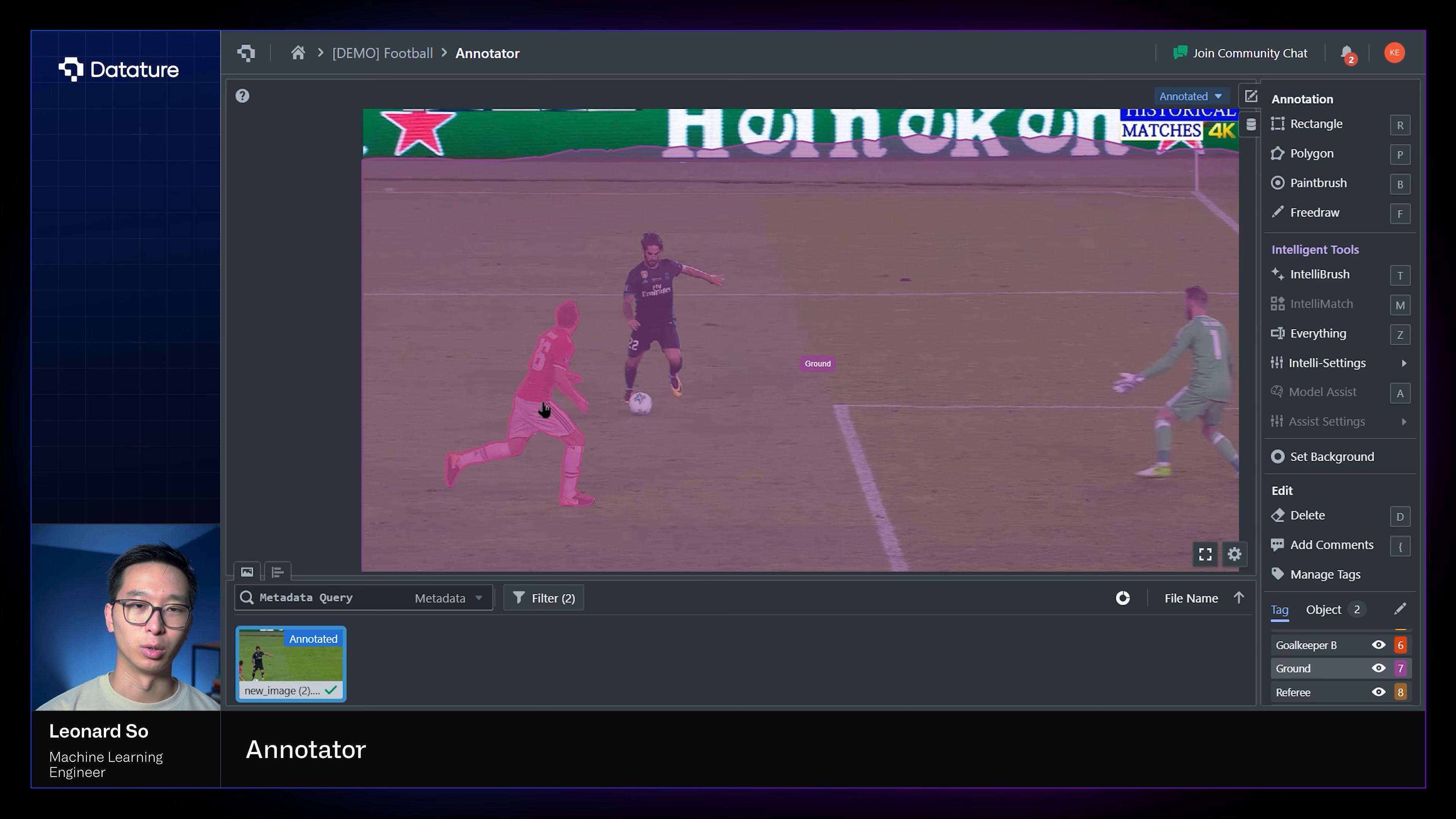
{"action": "left_click", "coordinate": [638, 398]}
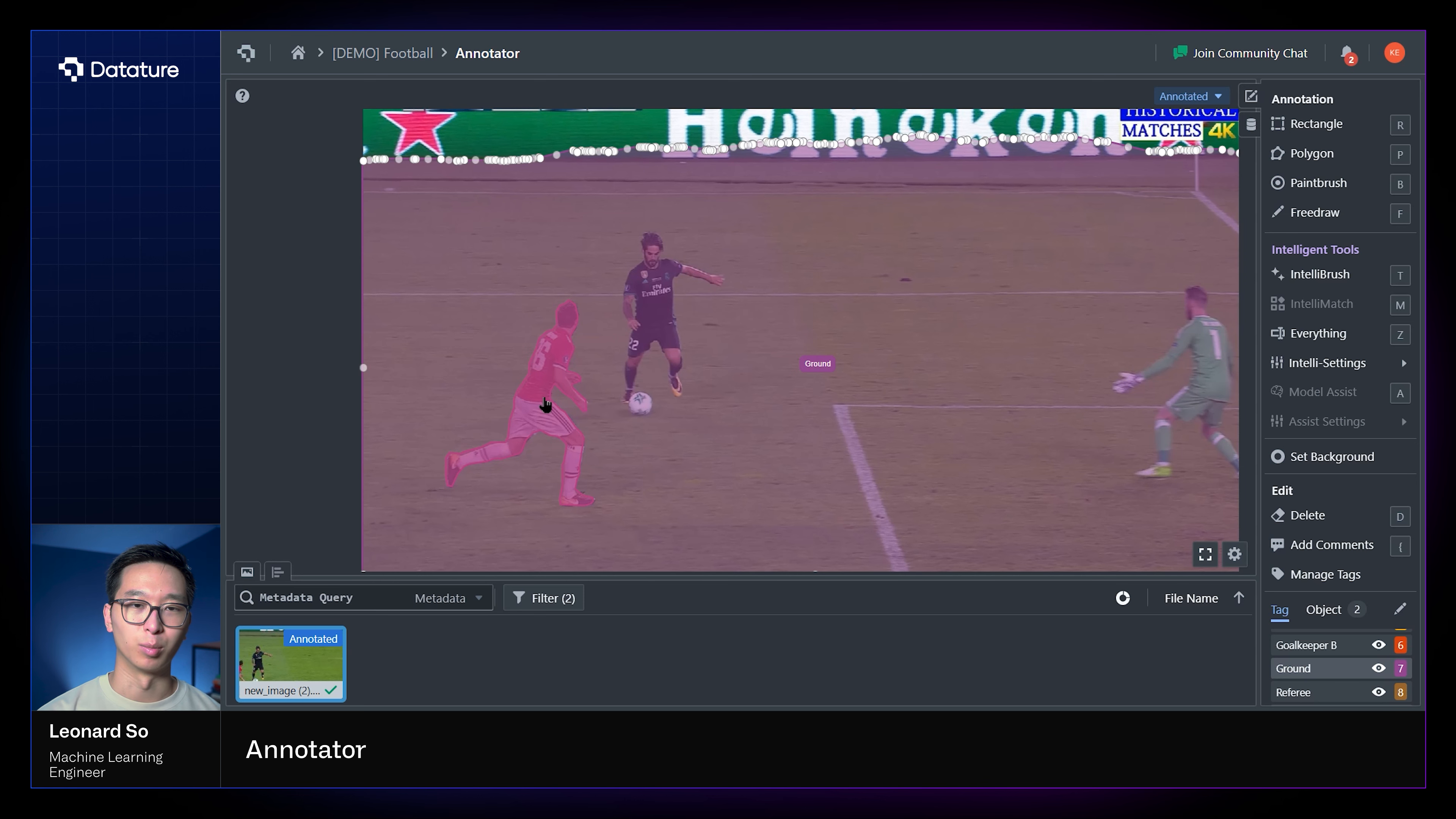
{"action": "scroll", "coordinate": [544, 404], "scroll_direction": "down", "scroll_amount": 1}
- Start Subtract once more on the red player's Team B annotation and pick Ground as the second annotation
{"action": "right_click", "coordinate": [544, 404]}
{"action": "left_click", "coordinate": [541, 404]}
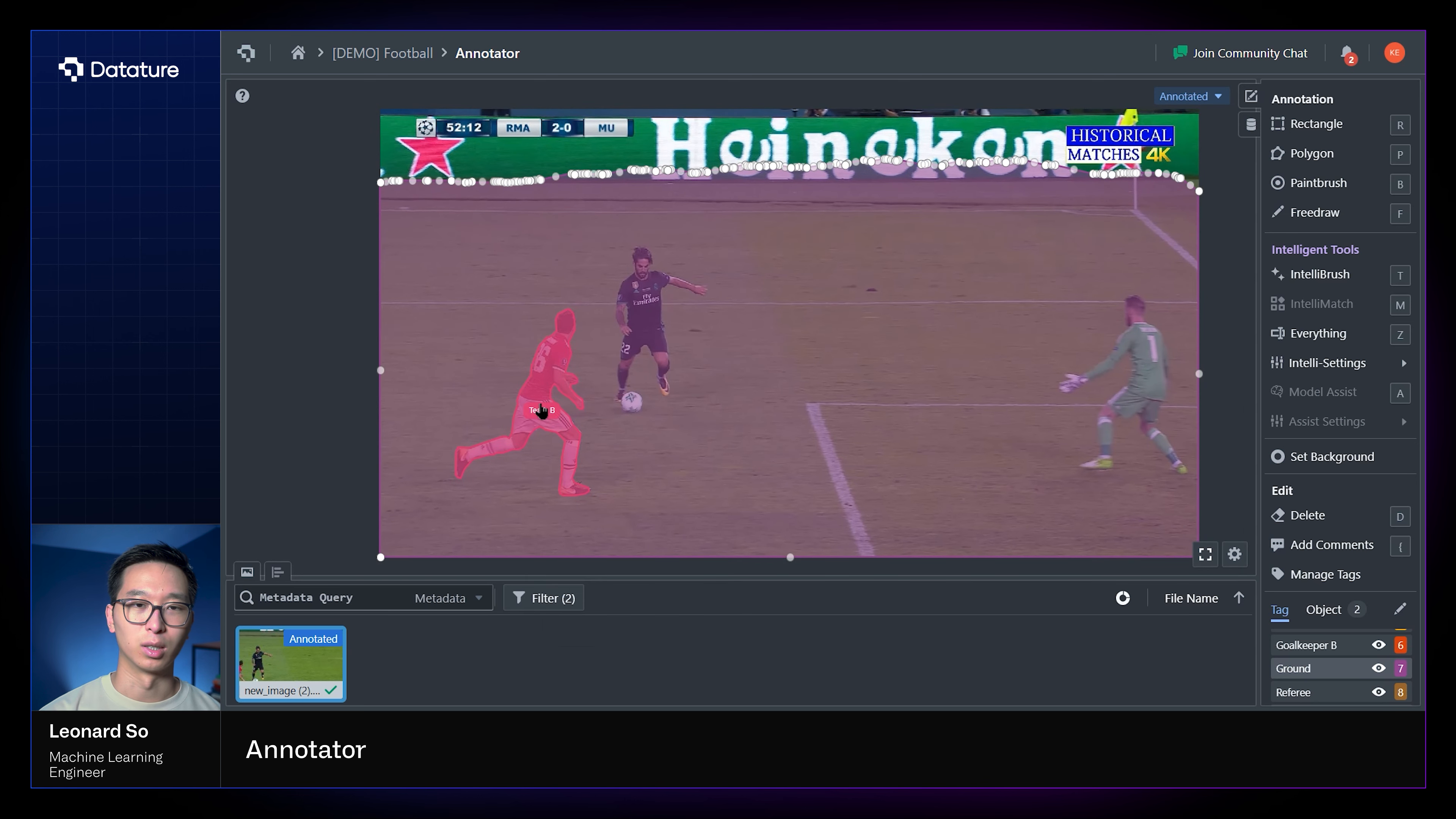
{"action": "left_click", "coordinate": [539, 404]}
{"action": "right_click", "coordinate": [539, 402]}
{"action": "left_click", "coordinate": [590, 451]}
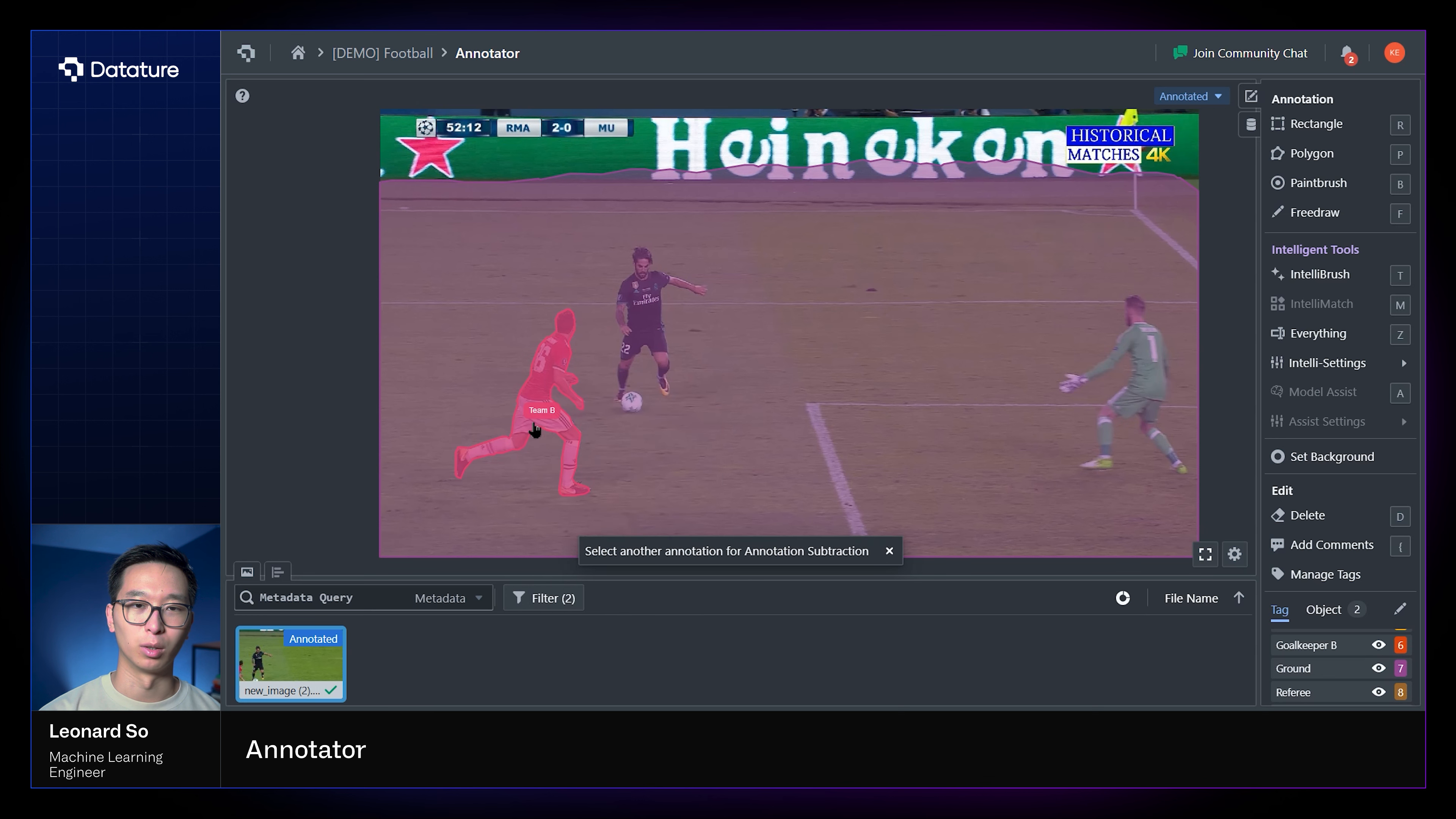
{"action": "left_click", "coordinate": [662, 387]}
{"action": "left_click", "coordinate": [709, 383]}
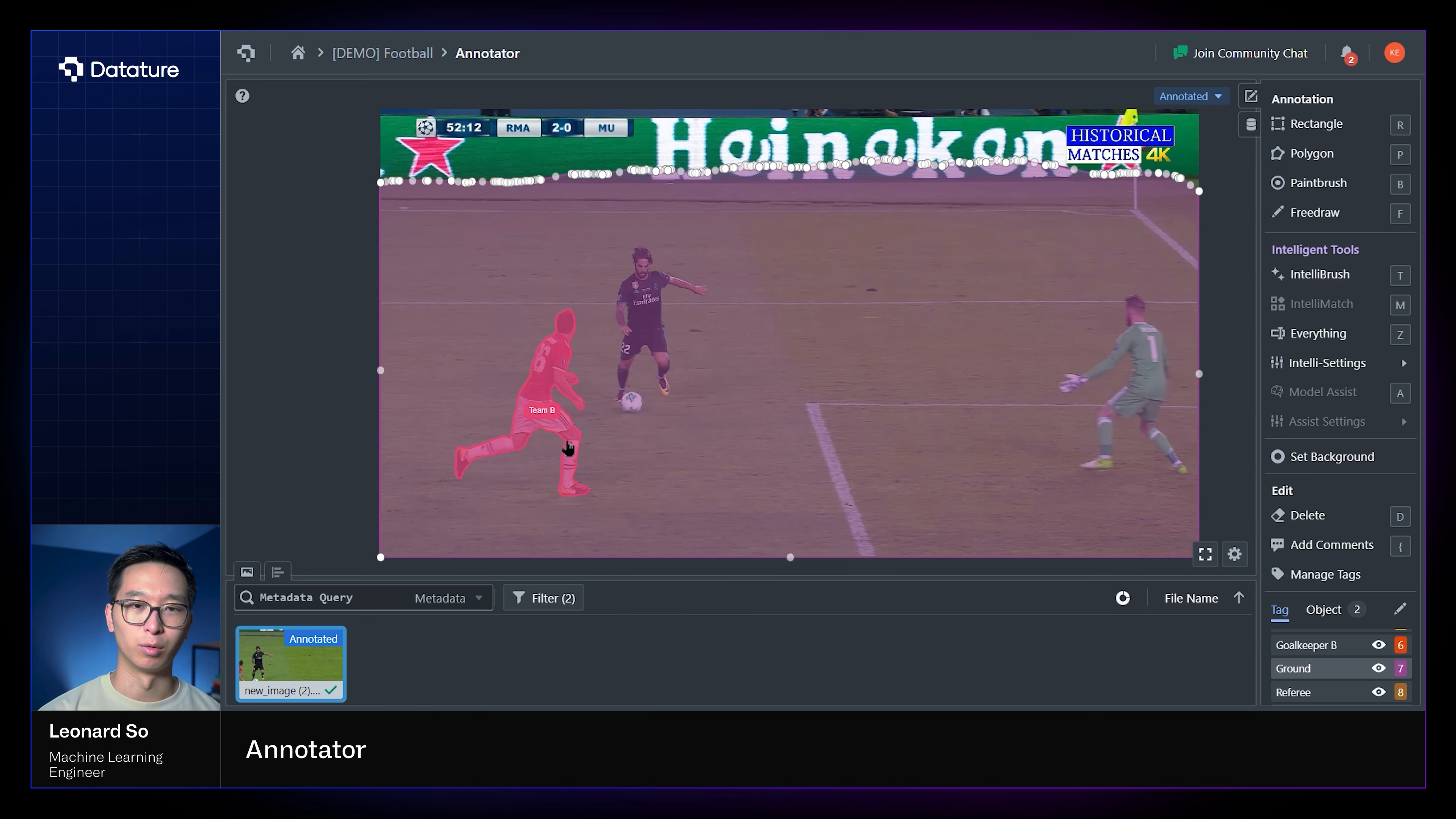
{"action": "left_click", "coordinate": [533, 398]}
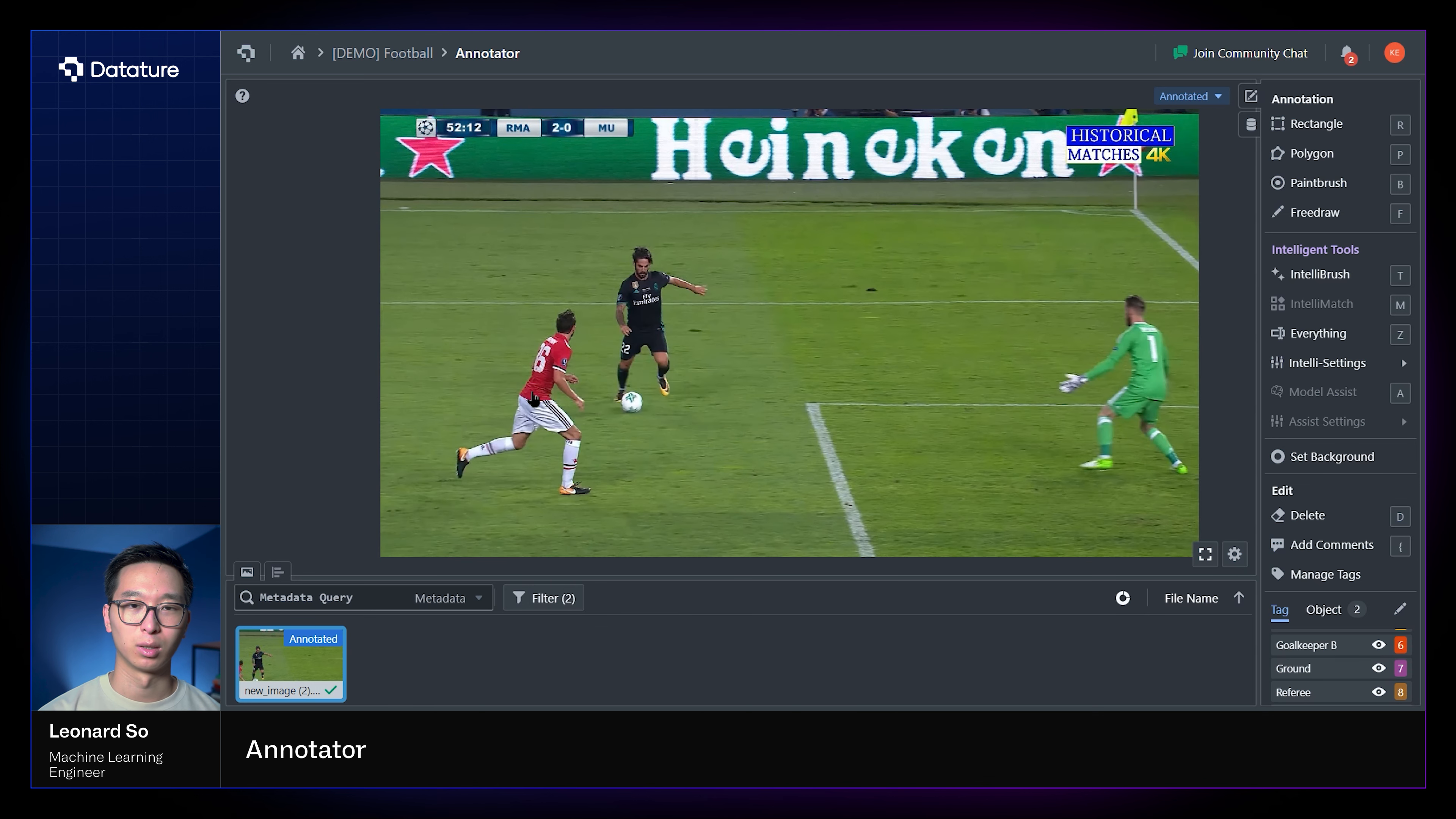
- List the image's individual objects and toggle the visibility of the Ground and Team B annotations to compare them
{"action": "left_click", "coordinate": [1324, 609]}
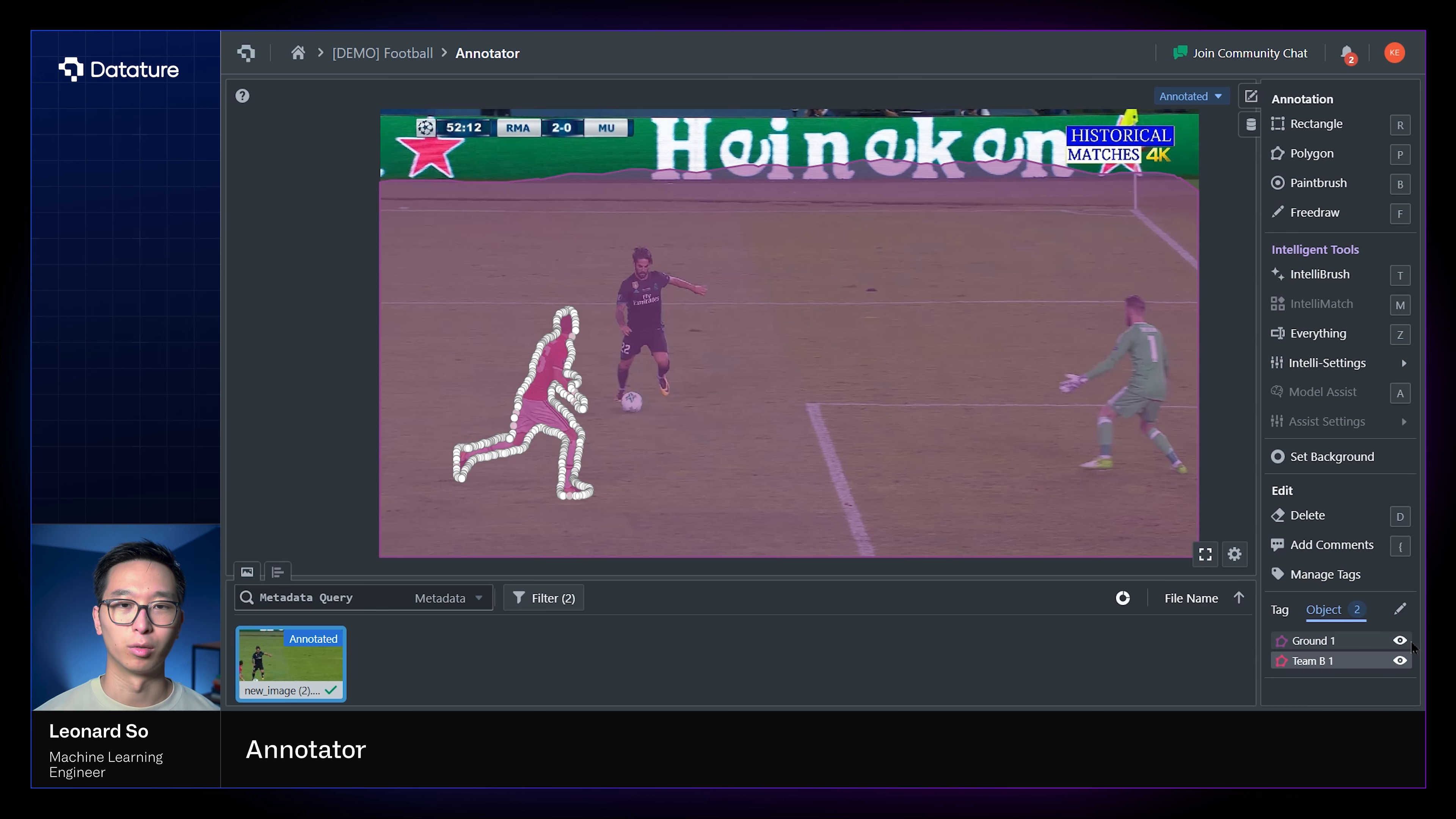
{"action": "left_click", "coordinate": [1399, 641]}
{"action": "left_click", "coordinate": [1400, 641]}
{"action": "left_click", "coordinate": [1400, 661]}
{"action": "left_click", "coordinate": [1400, 661]}
{"action": "left_click", "coordinate": [1399, 641]}
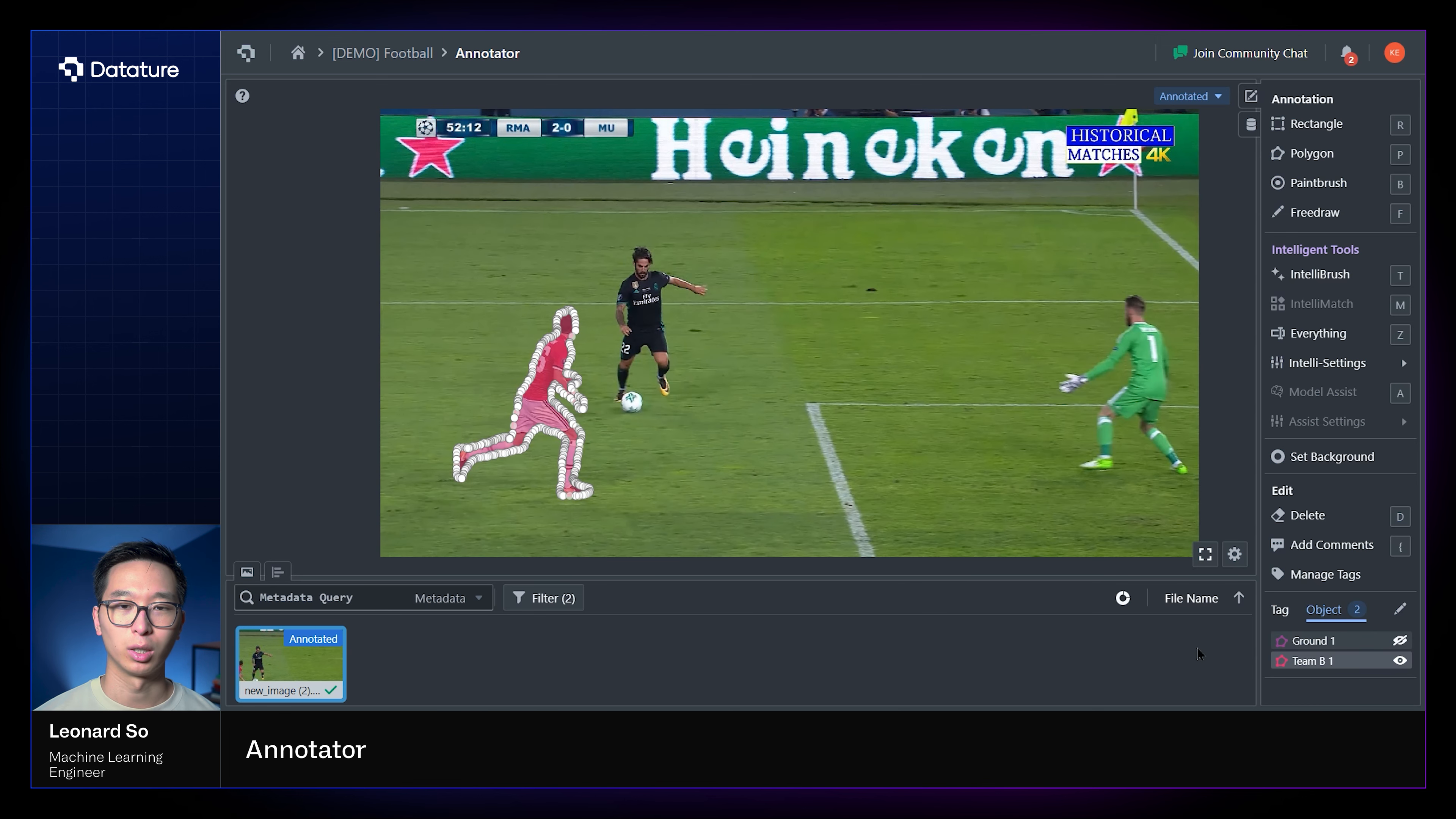
{"action": "left_click", "coordinate": [1400, 641]}
- Reshape the Ground annotation by pulling its two lower corner points upward so that it covers only the upper pitch
{"action": "left_click", "coordinate": [627, 442]}
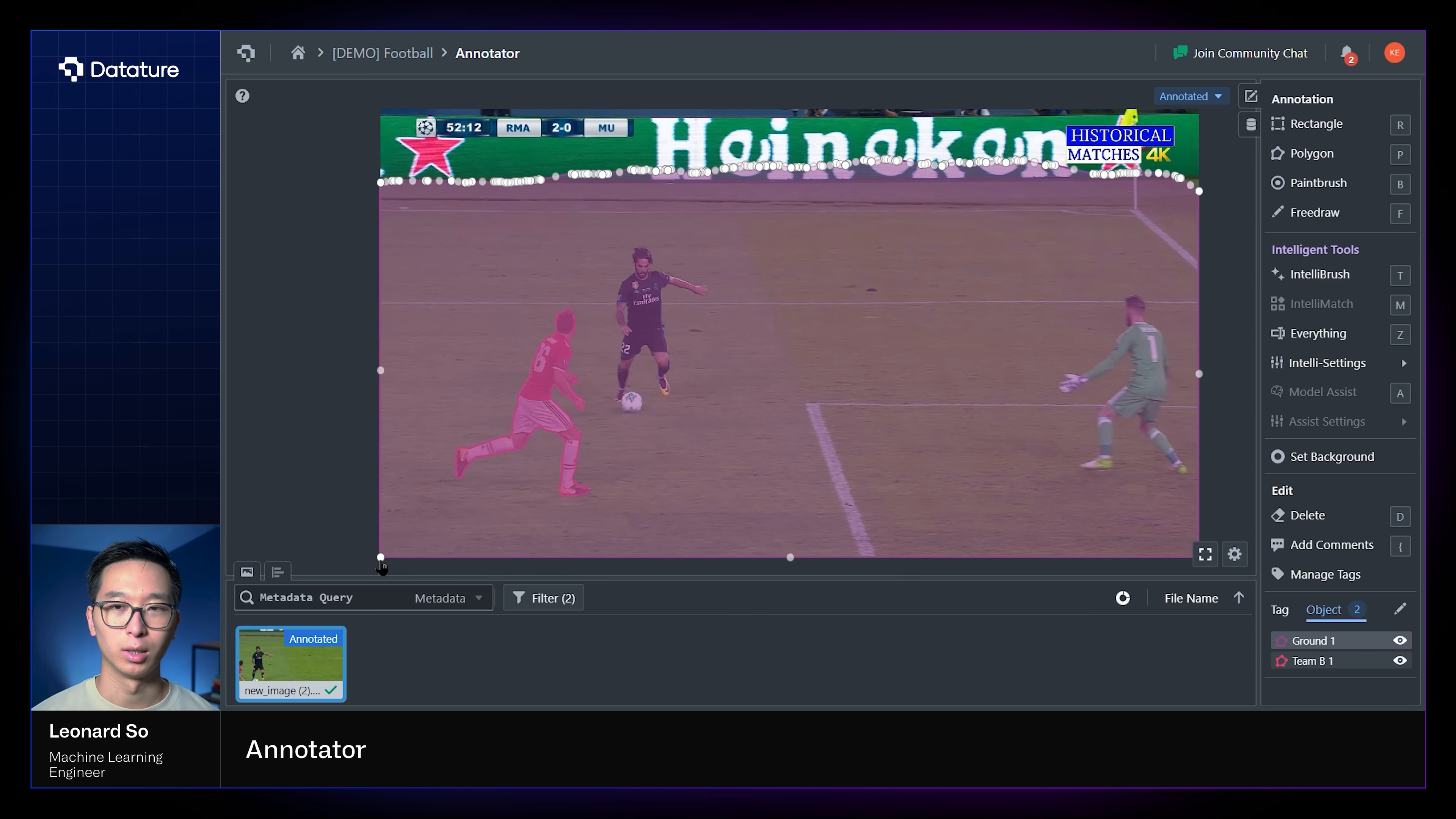
{"action": "left_click", "coordinate": [381, 557]}
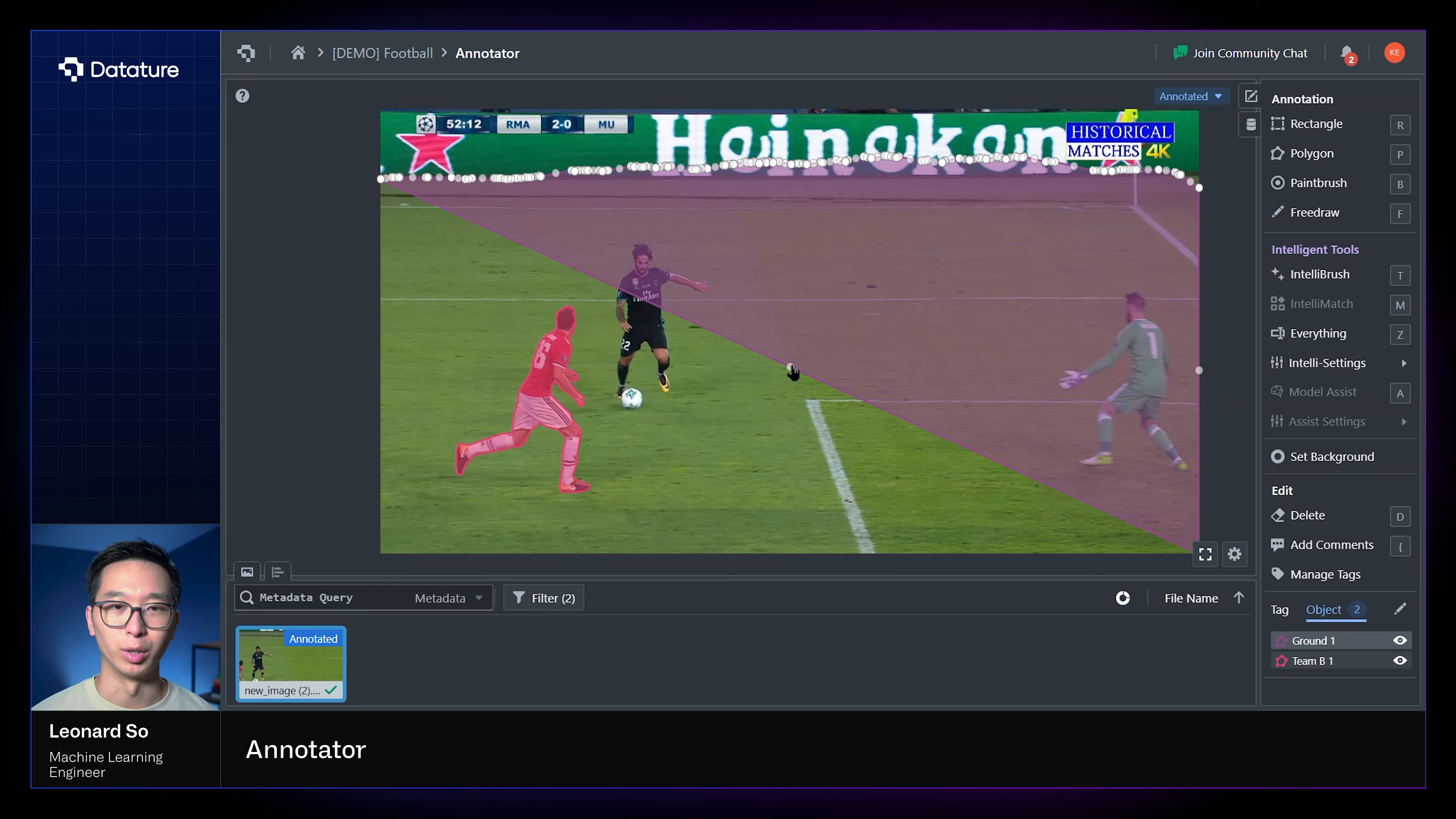
{"action": "left_click_drag", "start_coordinate": [792, 369], "coordinate": [380, 452]}
{"action": "scroll", "coordinate": [1198, 493], "scroll_direction": "down", "scroll_amount": 1}
{"action": "left_click_drag", "start_coordinate": [1194, 494], "coordinate": [1190, 232]}
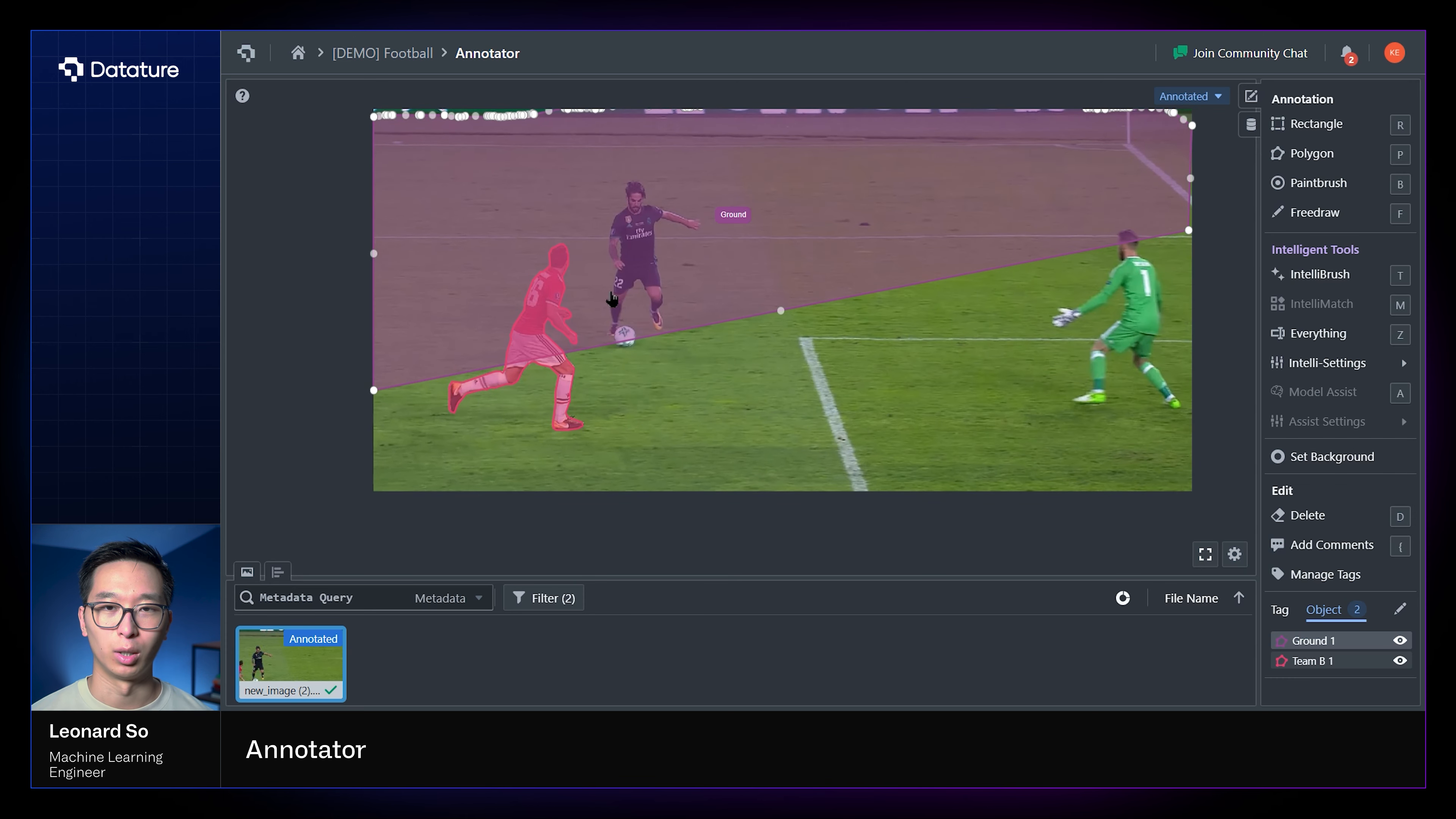
- Subtract the red player's Team B annotation from the reshaped Ground annotation, then hide and show Team B to inspect the cut
{"action": "left_click", "coordinate": [563, 367]}
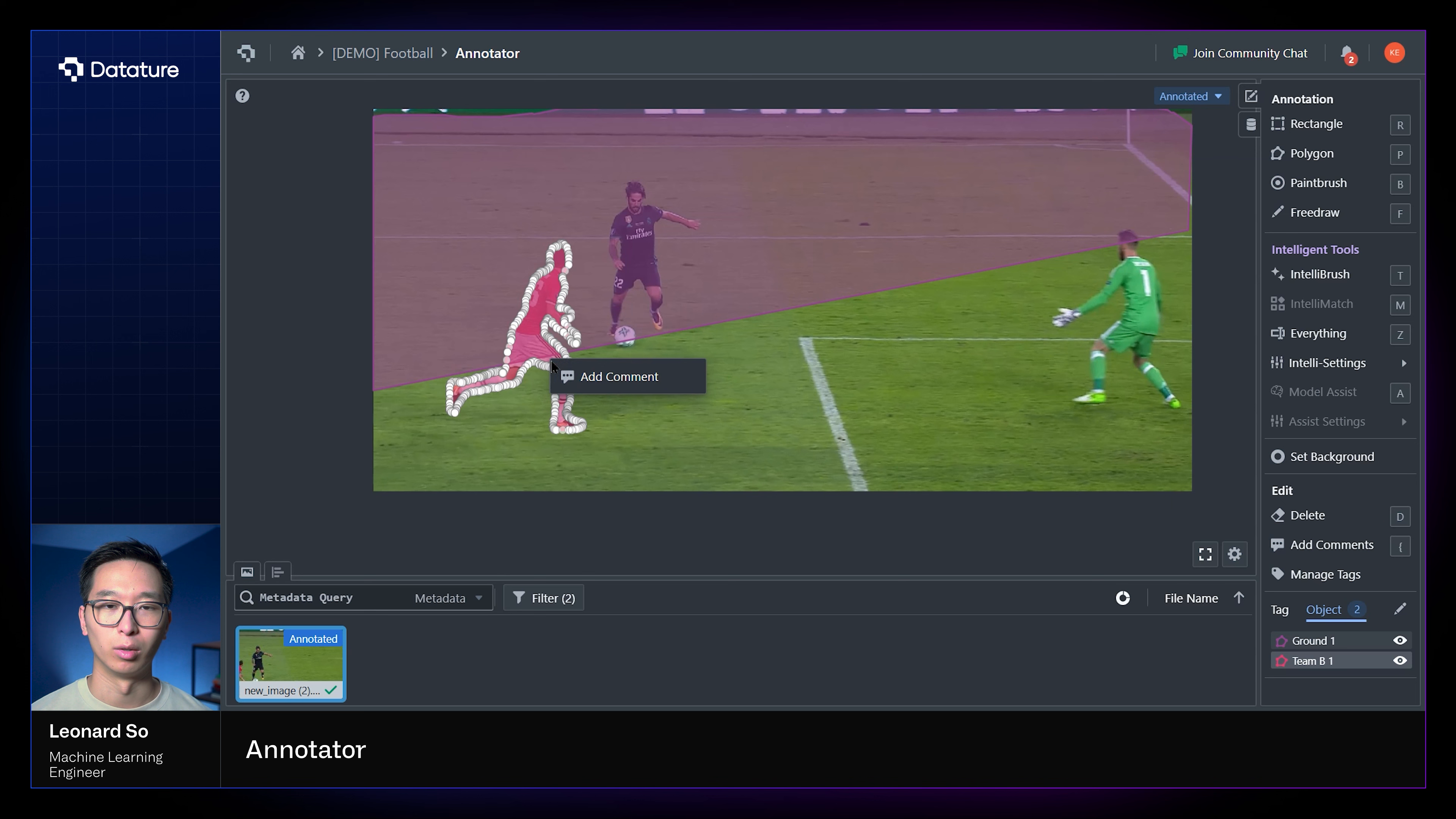
{"action": "right_click", "coordinate": [553, 362]}
{"action": "left_click", "coordinate": [578, 383]}
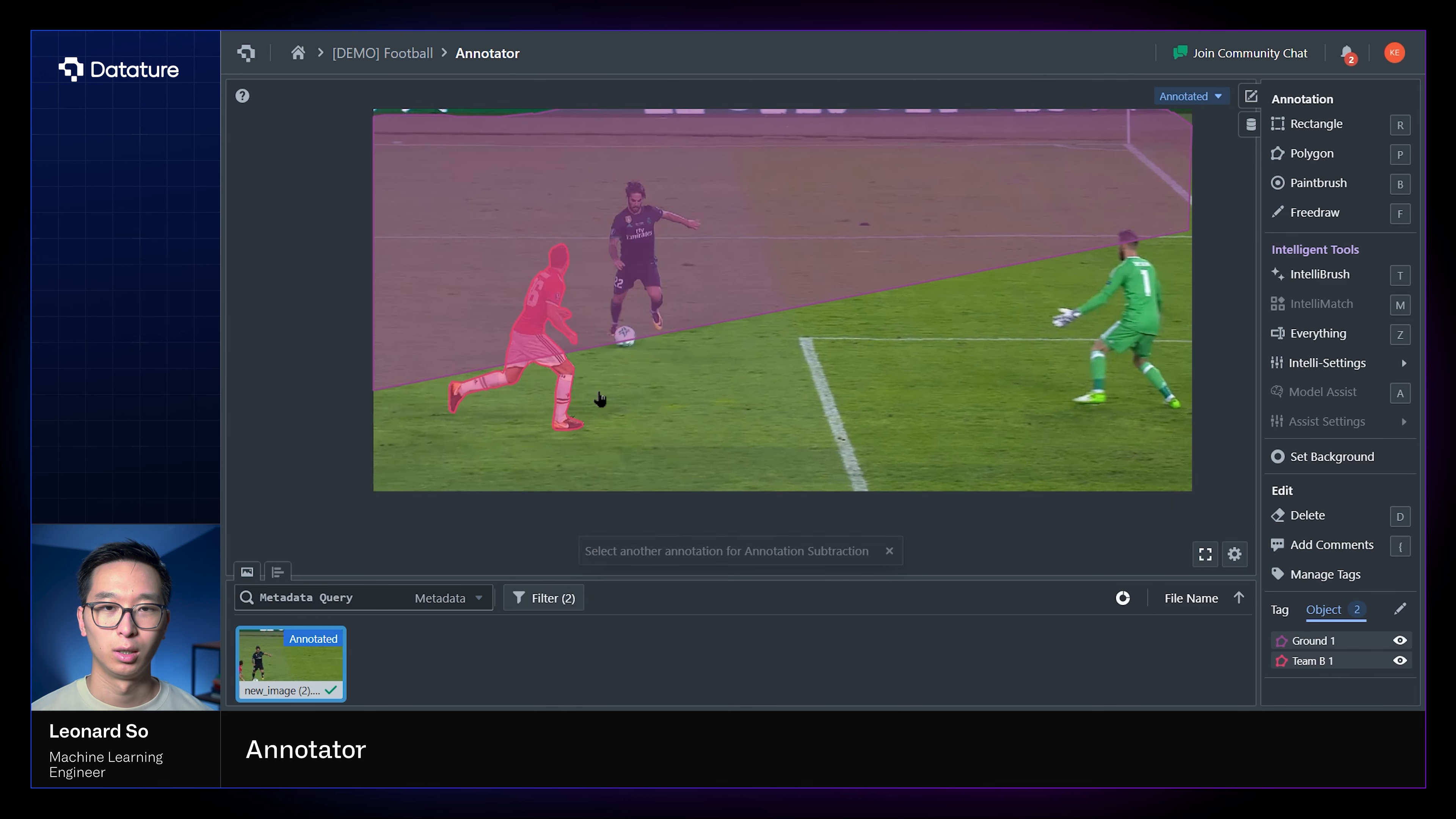
{"action": "left_click", "coordinate": [601, 297]}
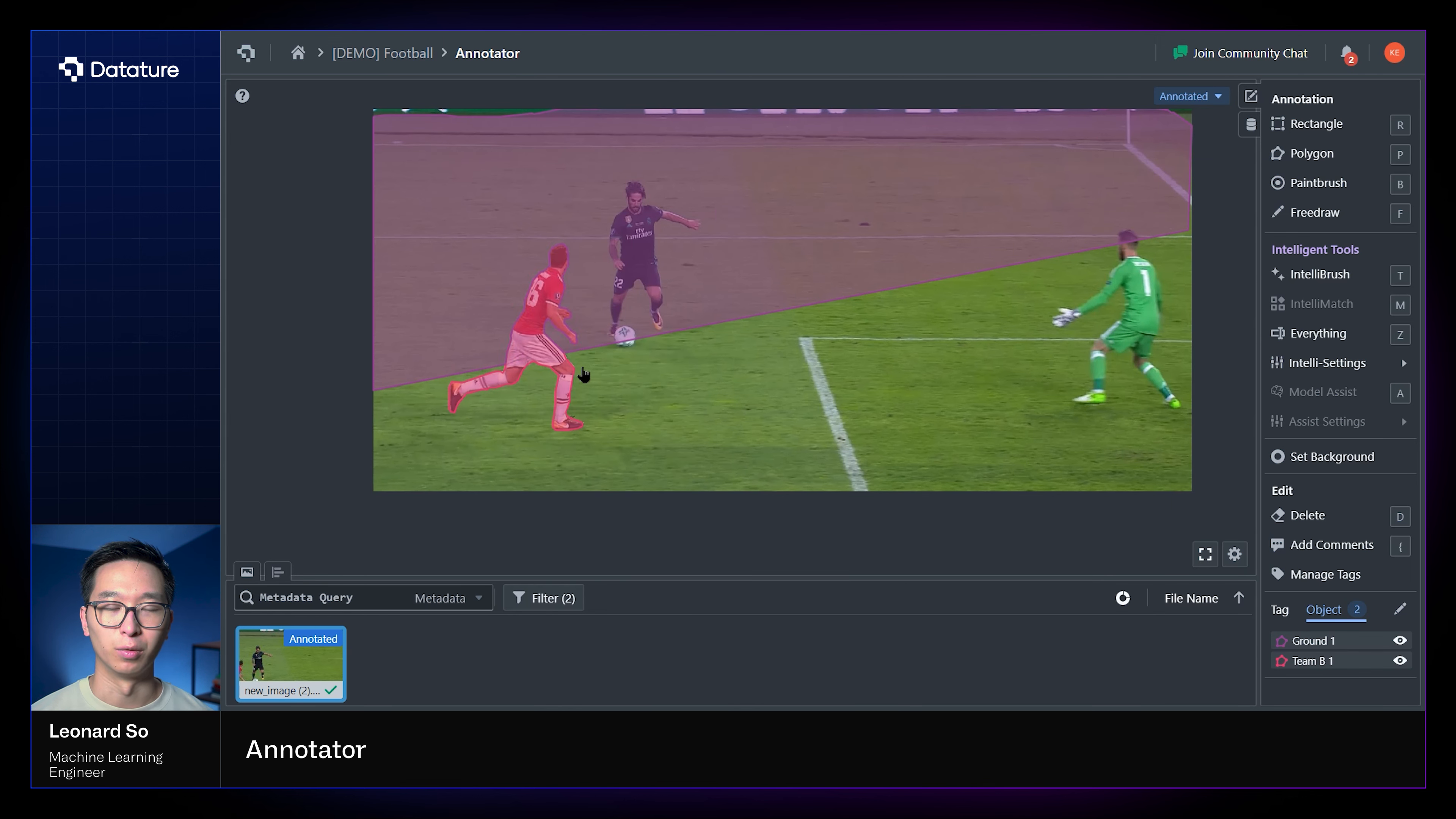
{"action": "left_click", "coordinate": [1399, 661]}
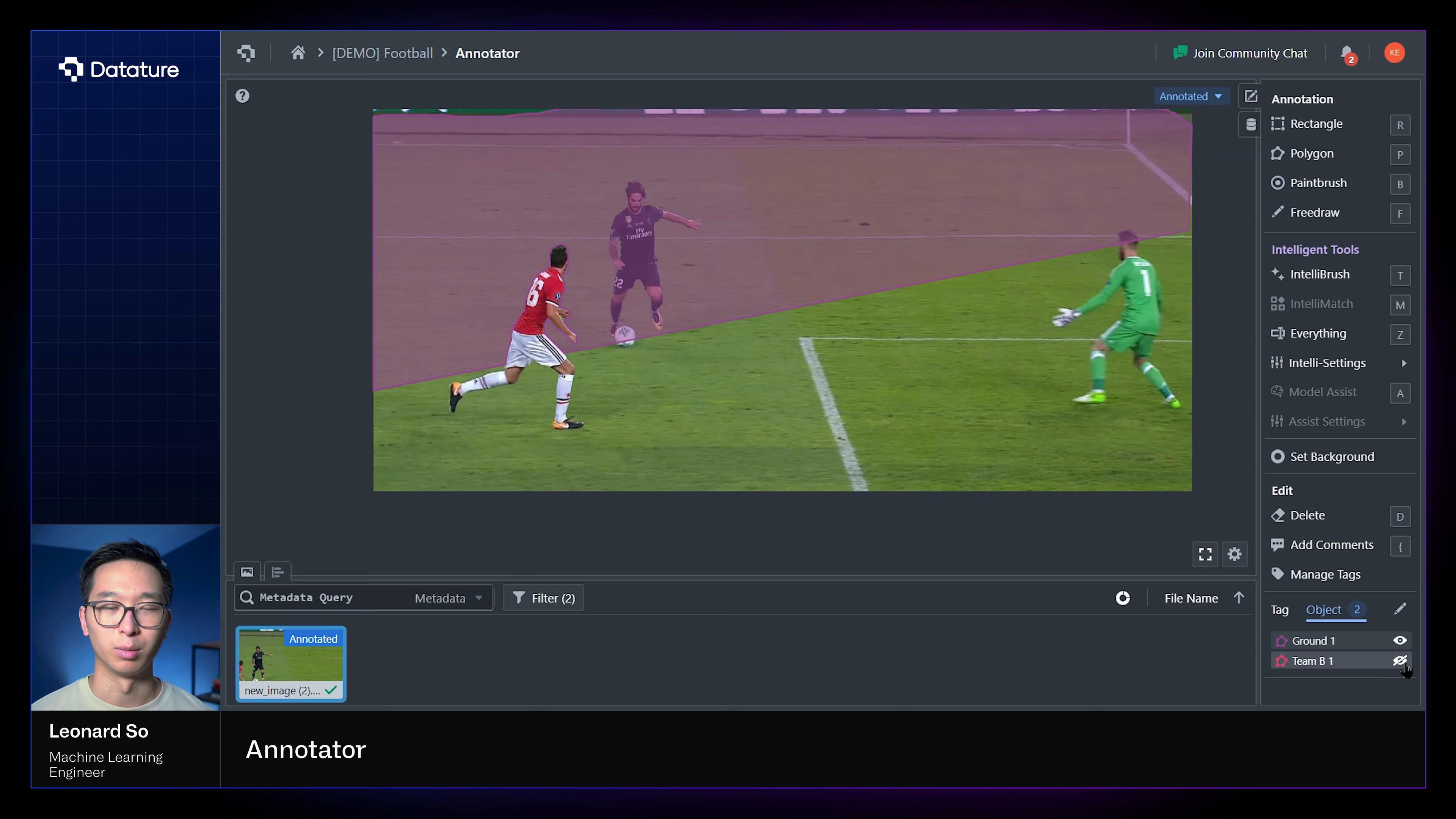
{"action": "left_click", "coordinate": [1400, 661]}
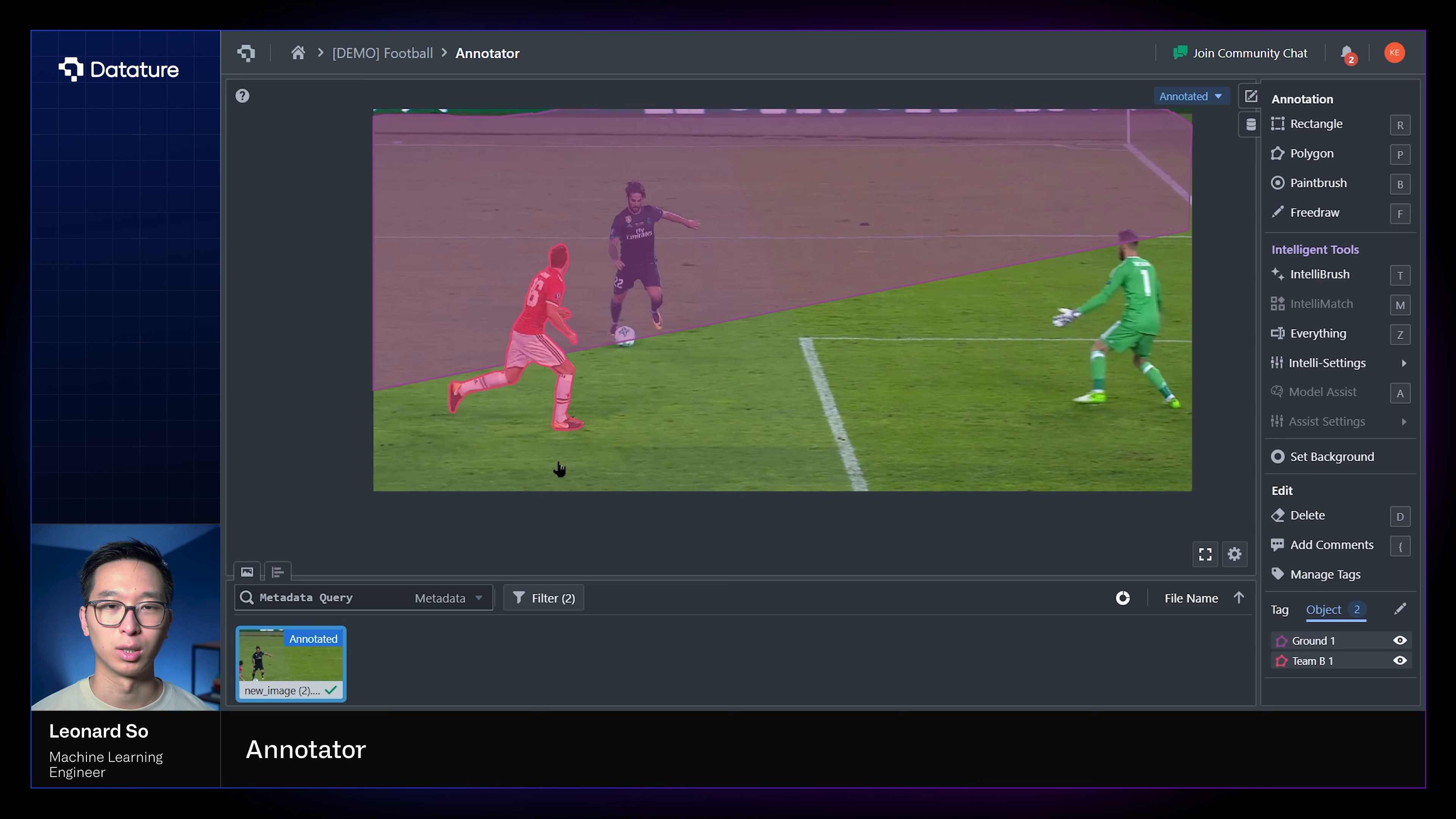
- Try to merge the red player's Team B annotation with the Ground annotation
{"action": "right_click", "coordinate": [536, 354]}
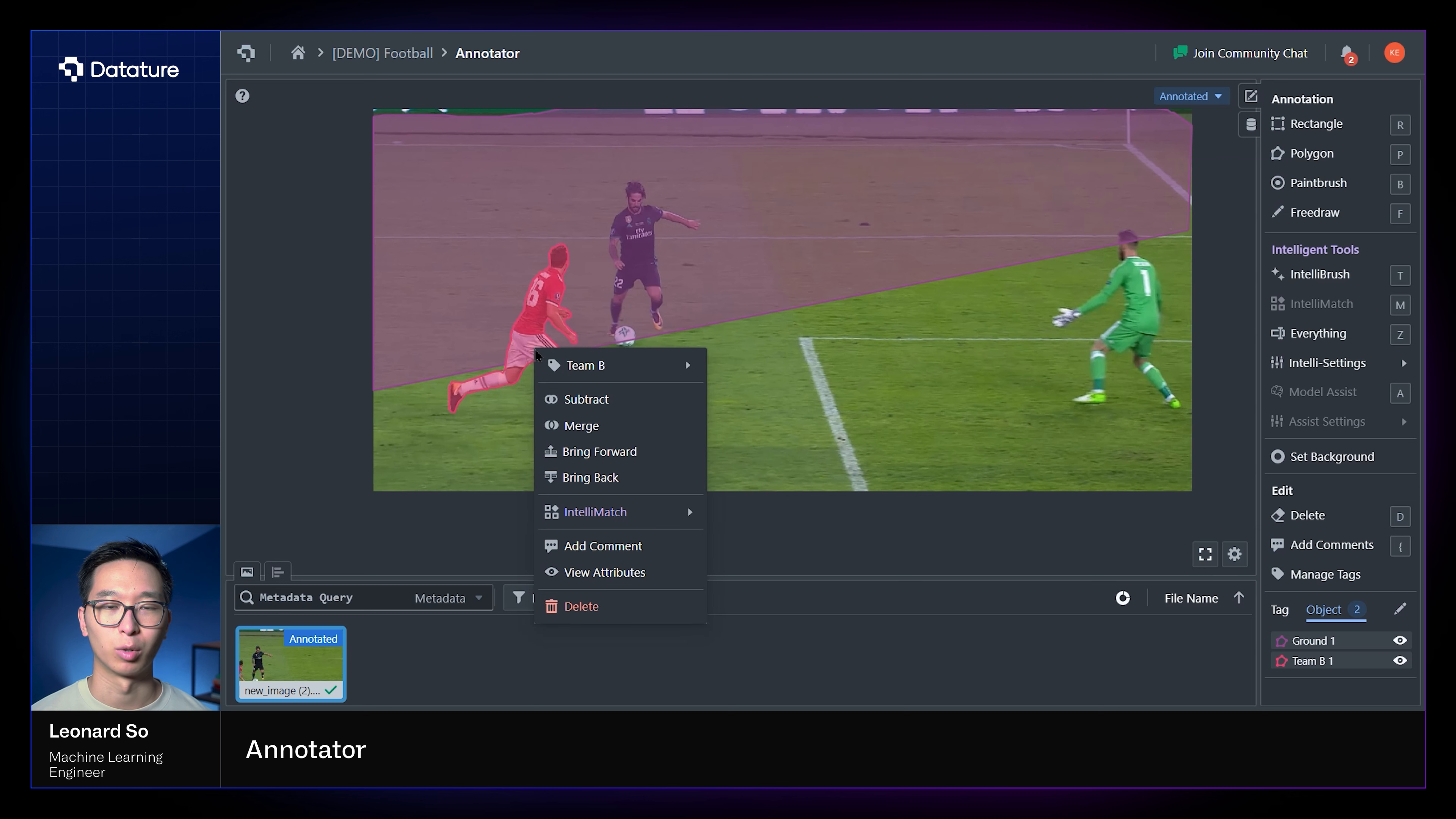
{"action": "left_click", "coordinate": [581, 425]}
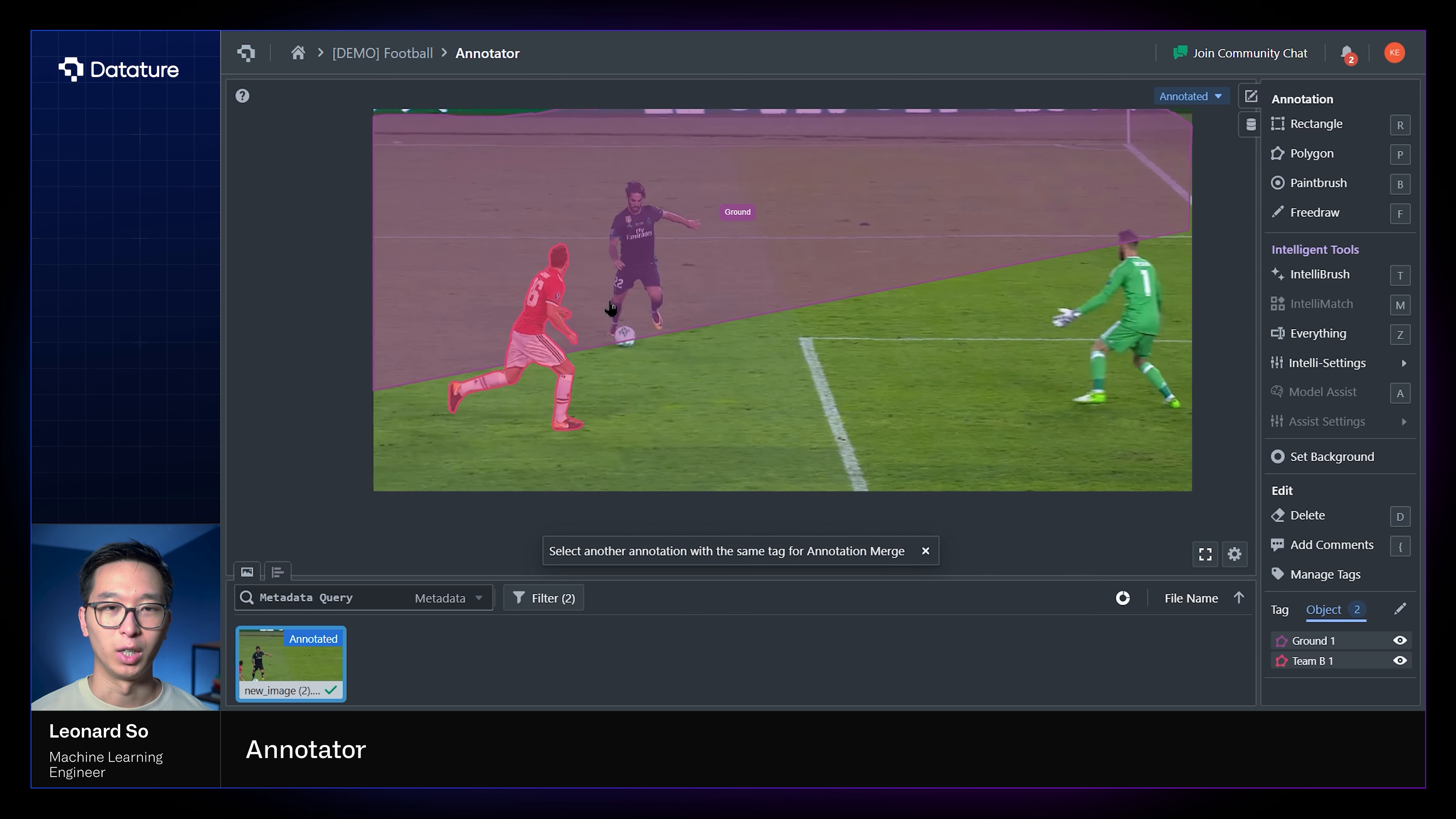
{"action": "left_click", "coordinate": [714, 269]}
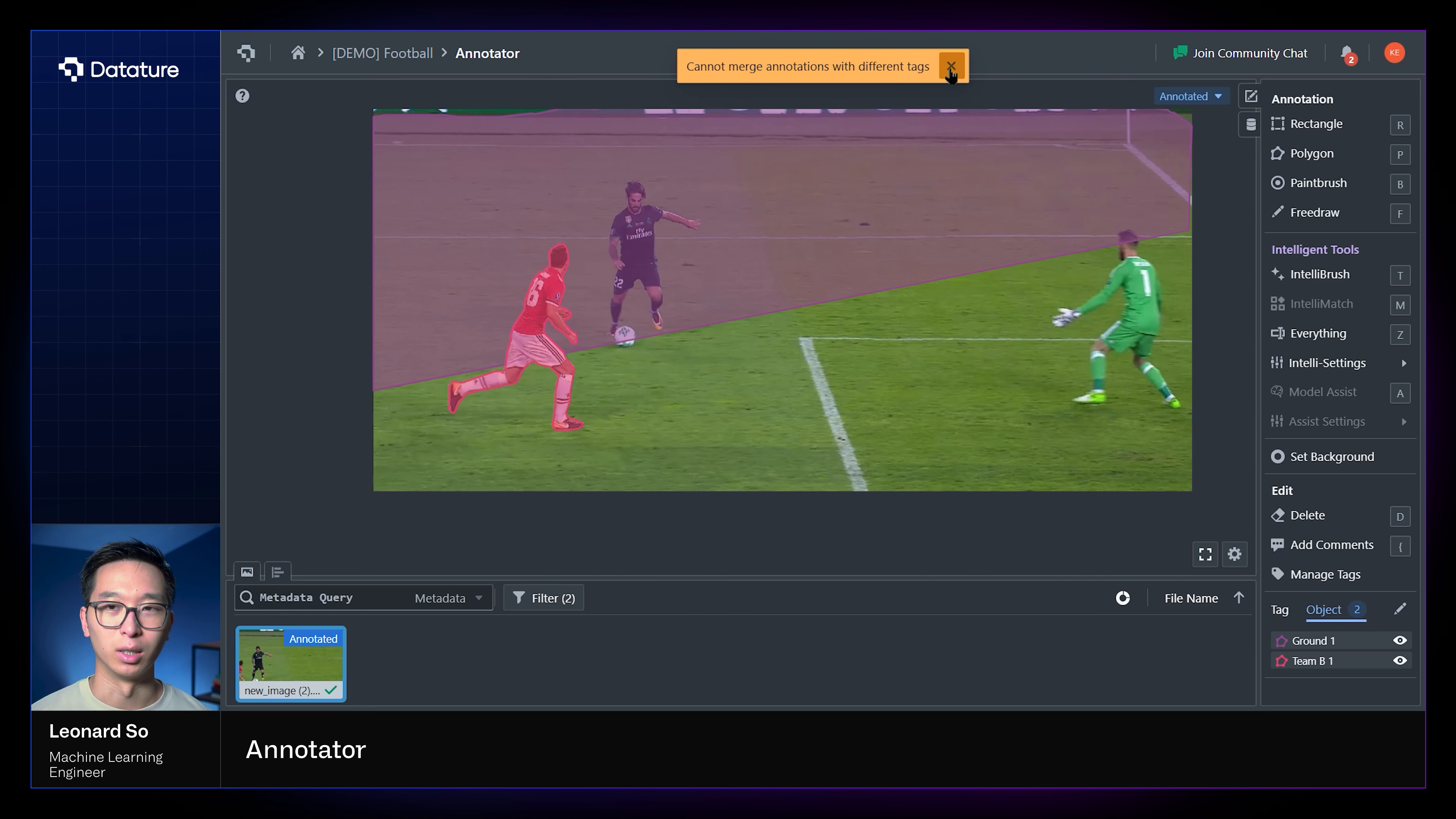
- Change the tag of the Ground annotation to Team B
{"action": "right_click", "coordinate": [695, 311]}
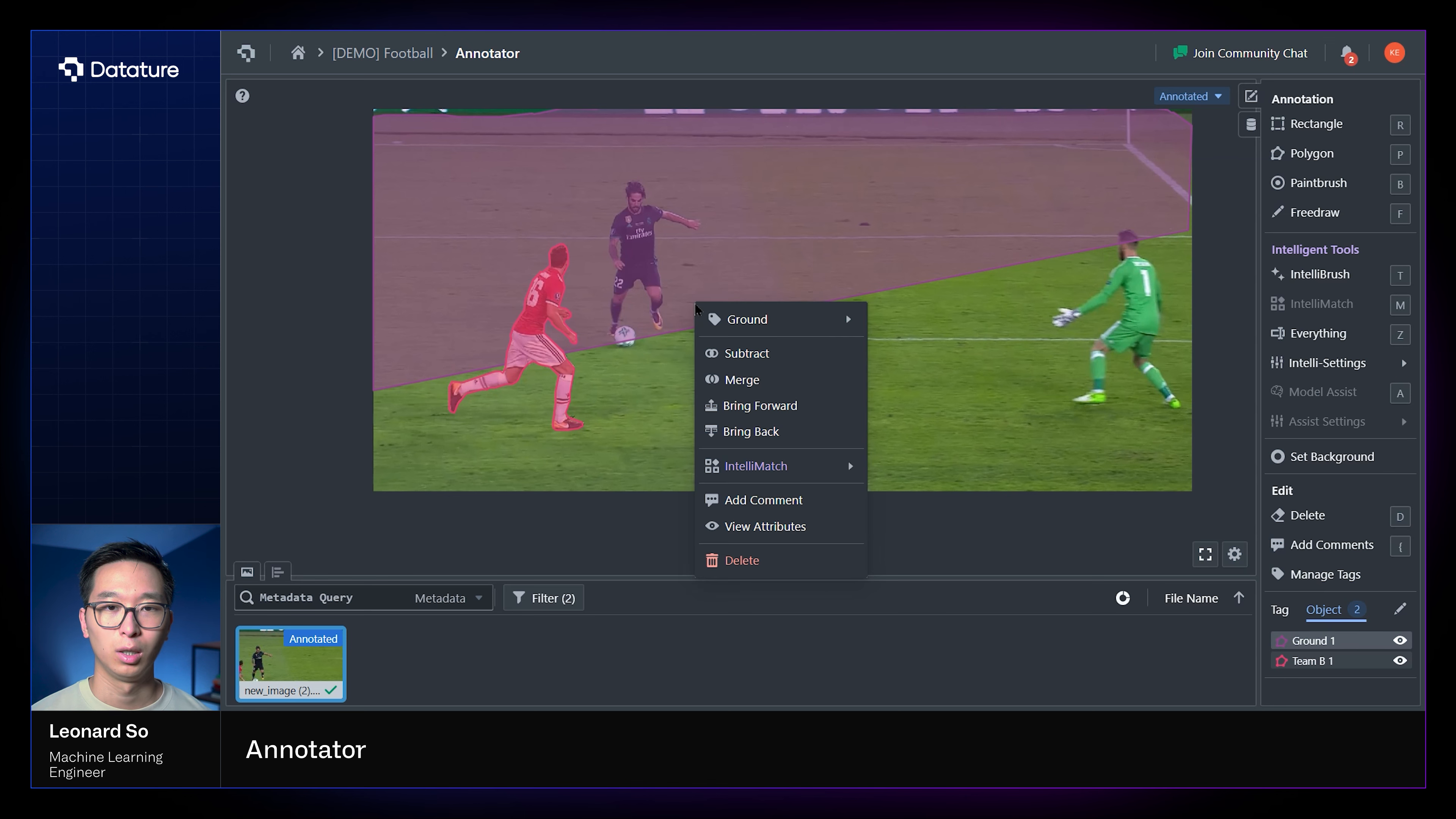
{"action": "mouse_move", "coordinate": [845, 316]}
{"action": "scroll", "coordinate": [917, 470], "scroll_direction": "down", "scroll_amount": 2}
{"action": "left_click", "coordinate": [917, 494]}
- Merge the red player's annotation with the retagged Team B pitch annotation
{"action": "right_click", "coordinate": [535, 327]}
{"action": "left_click", "coordinate": [573, 397]}
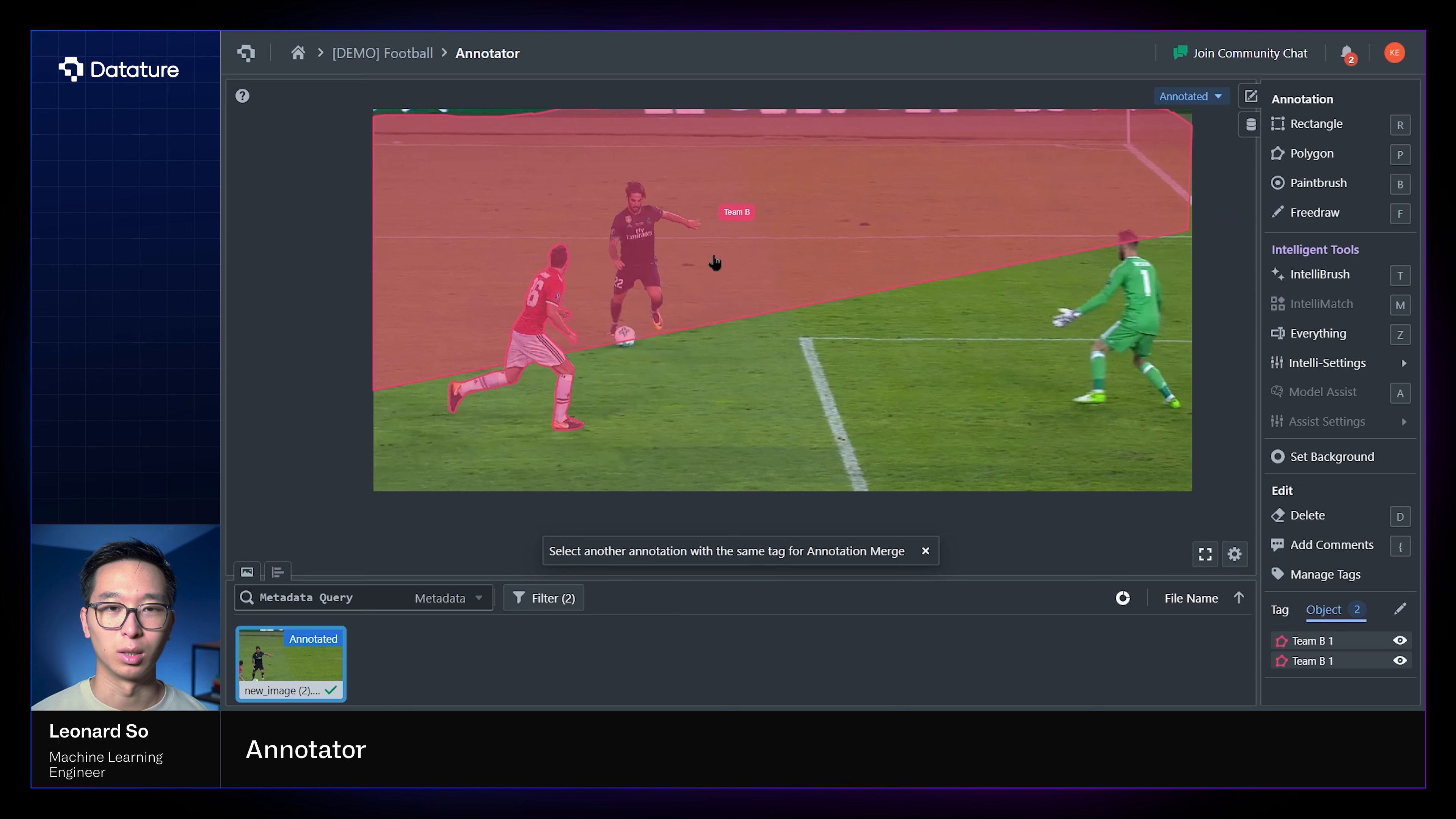
{"action": "left_click", "coordinate": [714, 263]}
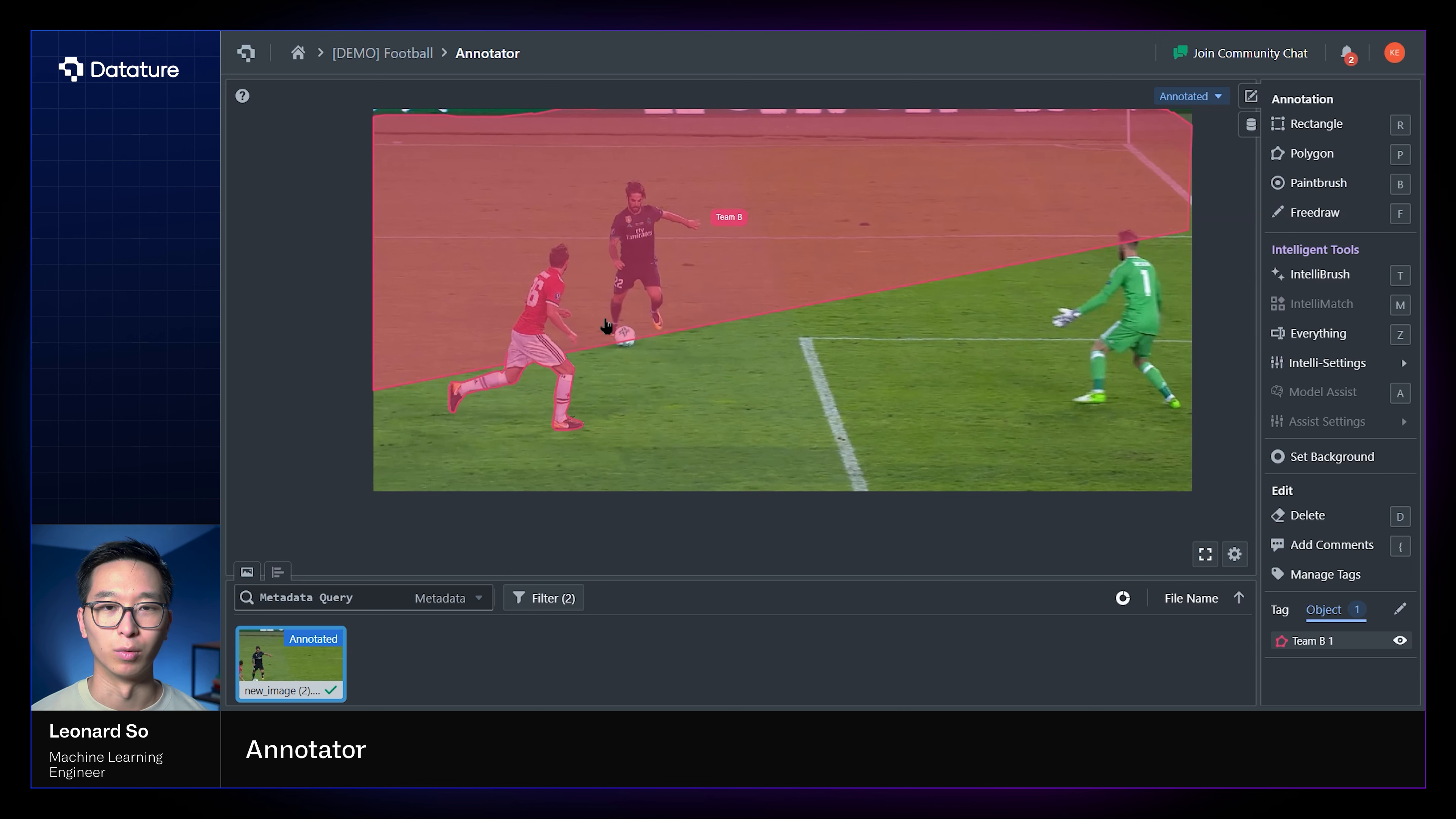
- Undo the merge, the retagging and the reshaping of the pitch annotation to restore the full Ground mask
{"action": "key", "text": "ctrl+z"}
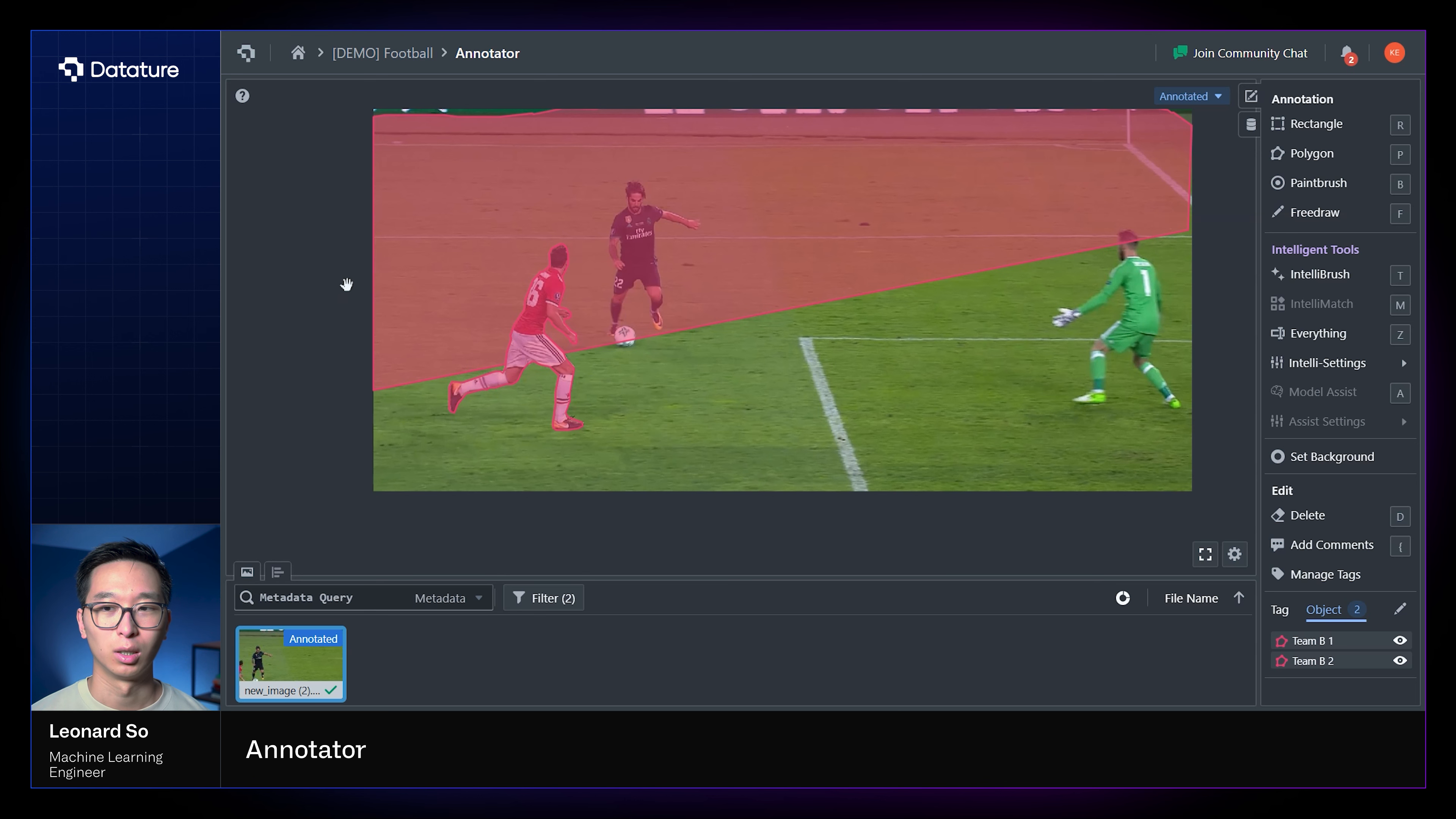
{"action": "key", "text": "ctrl+z"}
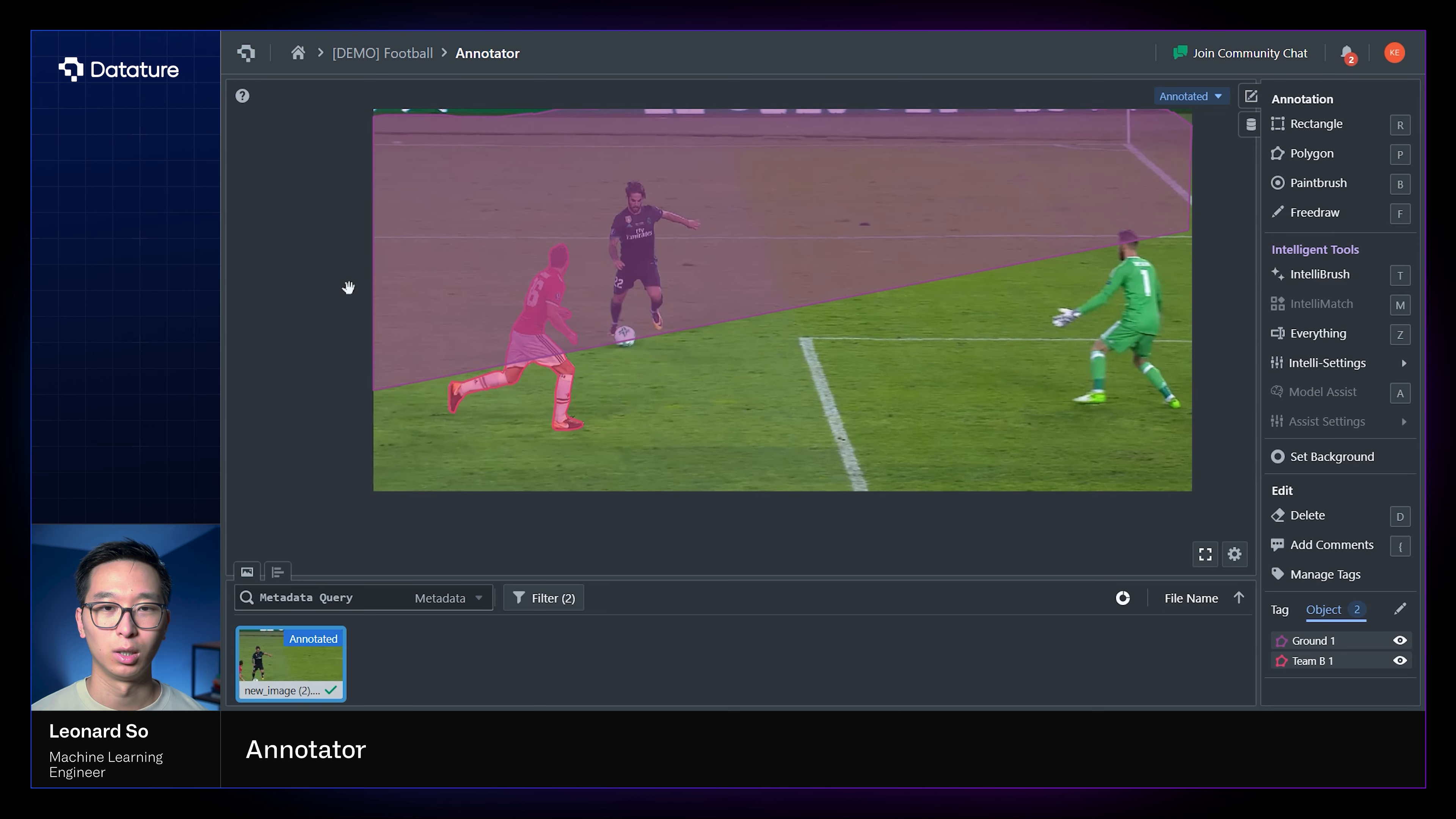
{"action": "key", "text": "ctrl+z"}
{"action": "key", "text": "ctrl+z"}
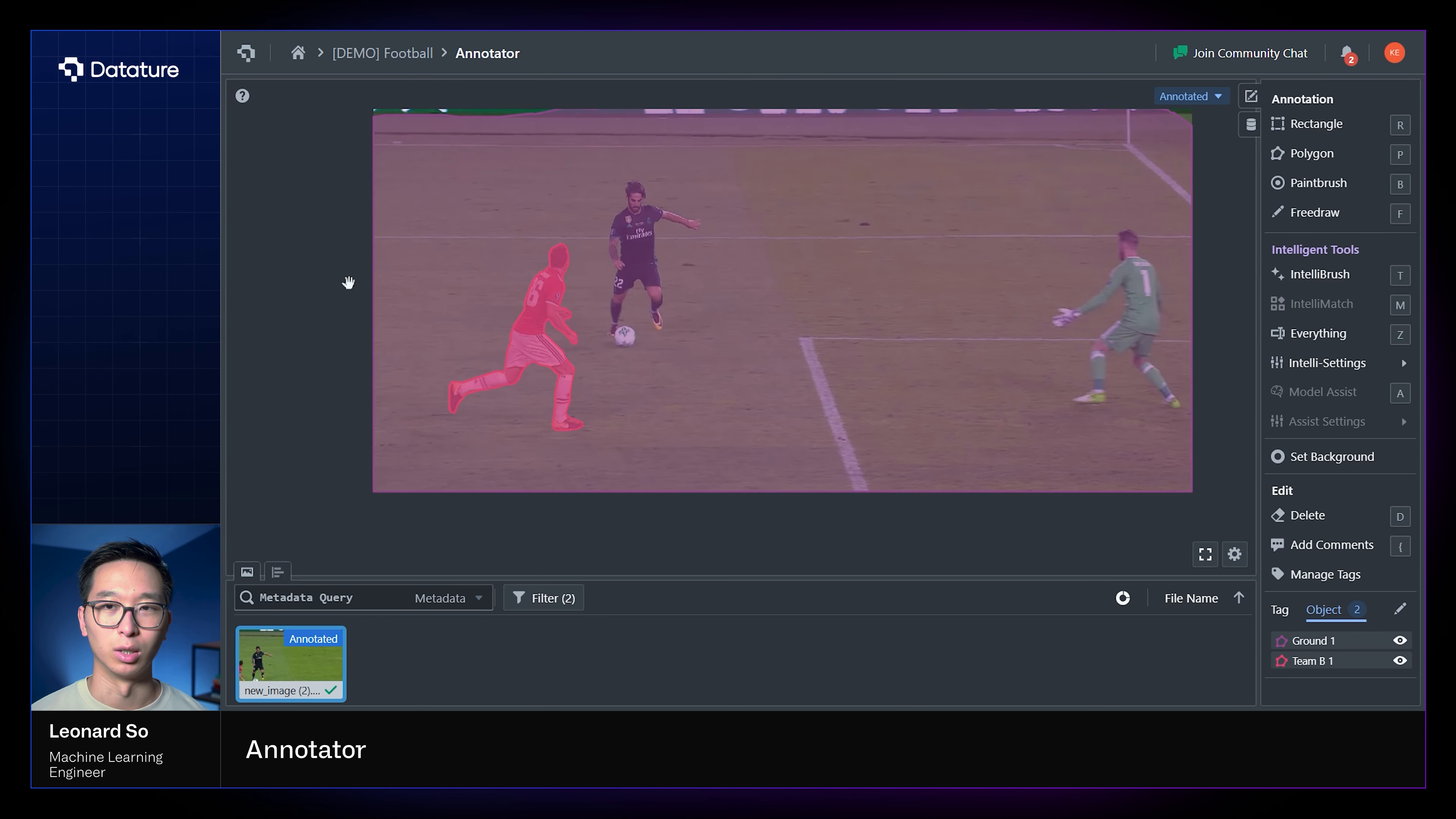
- Bring the whole image into view and open the choices for its annotation status
{"action": "left_click_drag", "start_coordinate": [344, 269], "coordinate": [321, 365]}
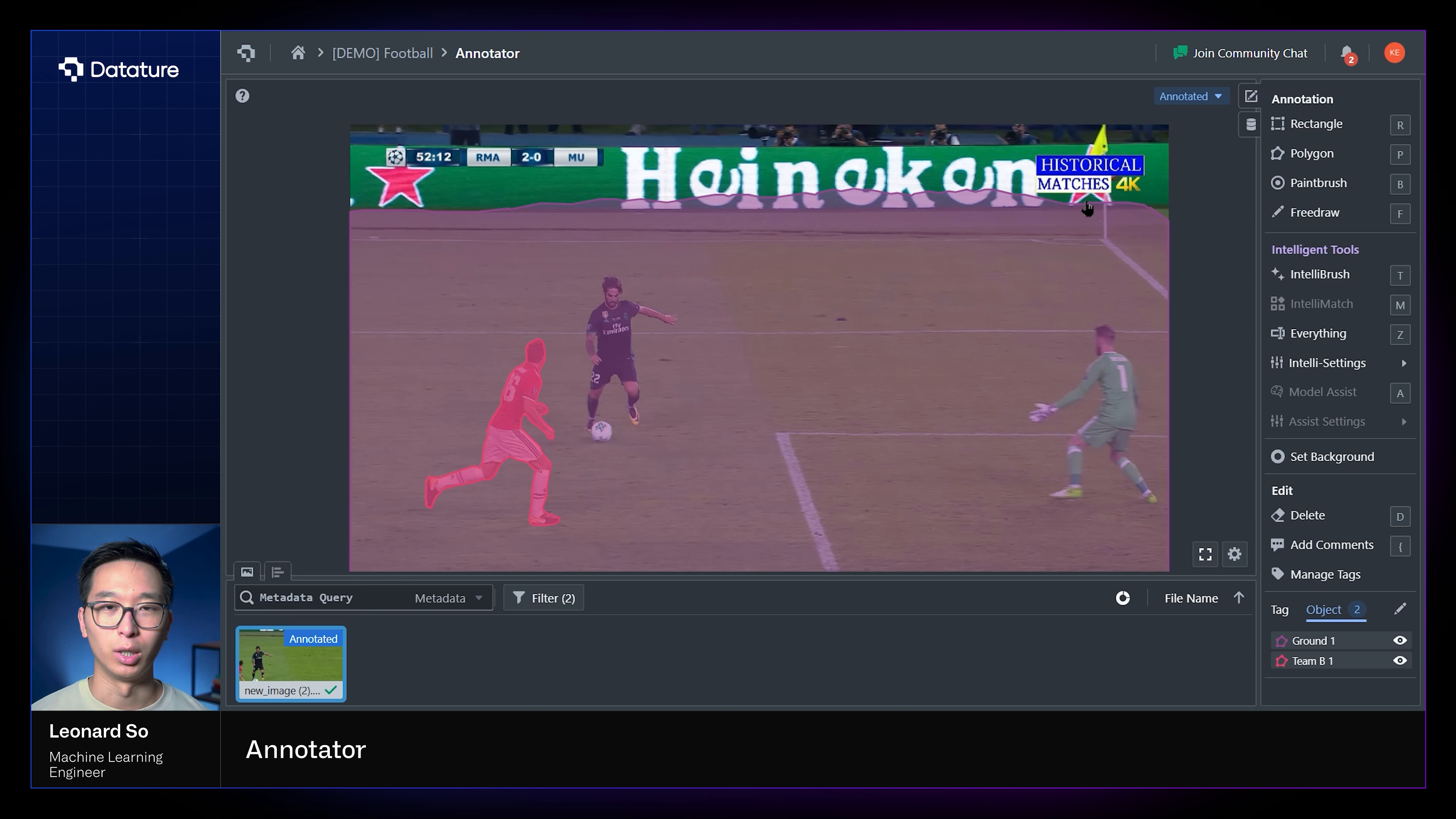
{"action": "left_click", "coordinate": [1186, 103]}
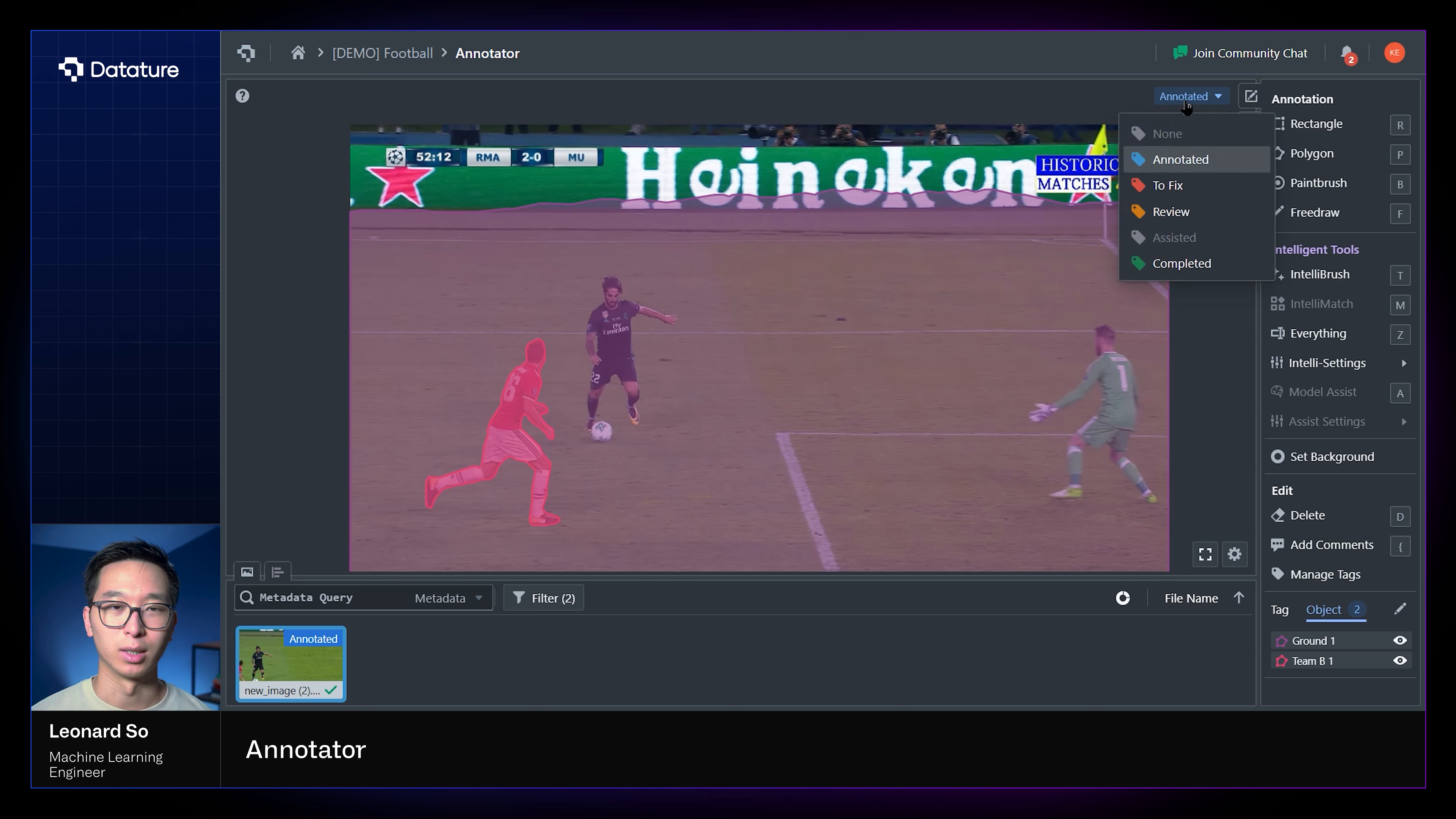